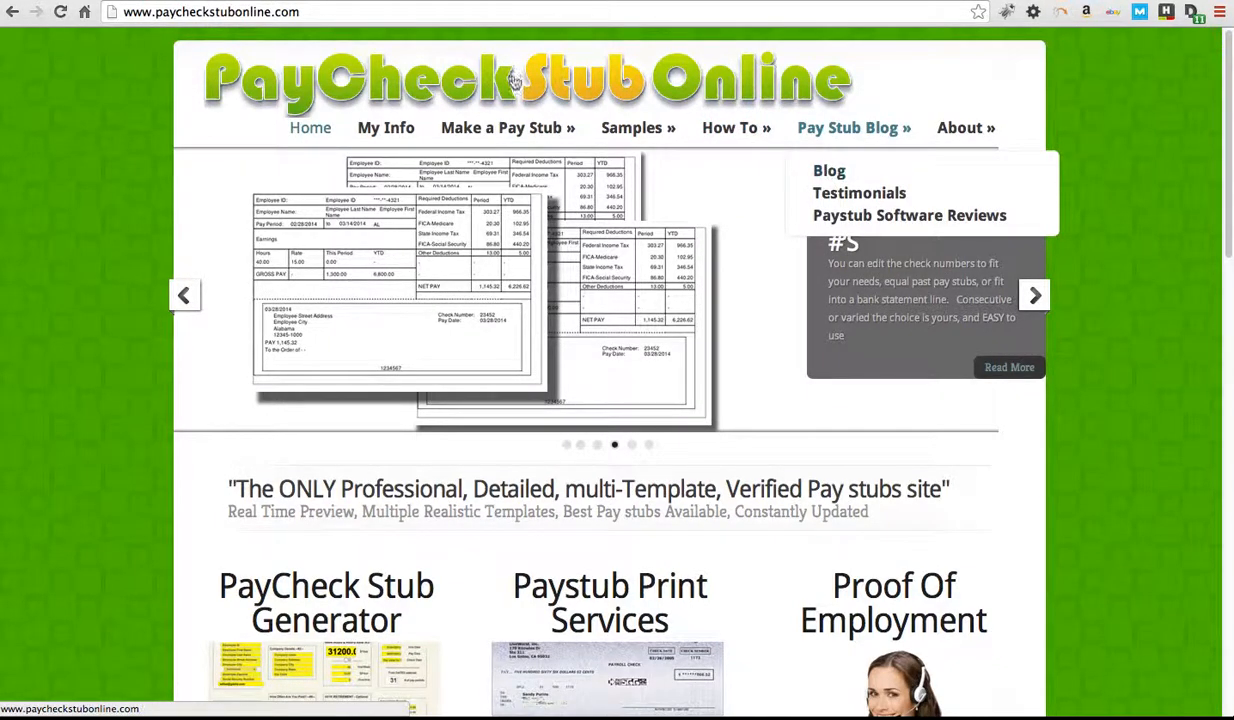
# - Open the blog page of the pay stub site and skim its posts on making a pay stub
pyautogui.moveTo(805, 130)
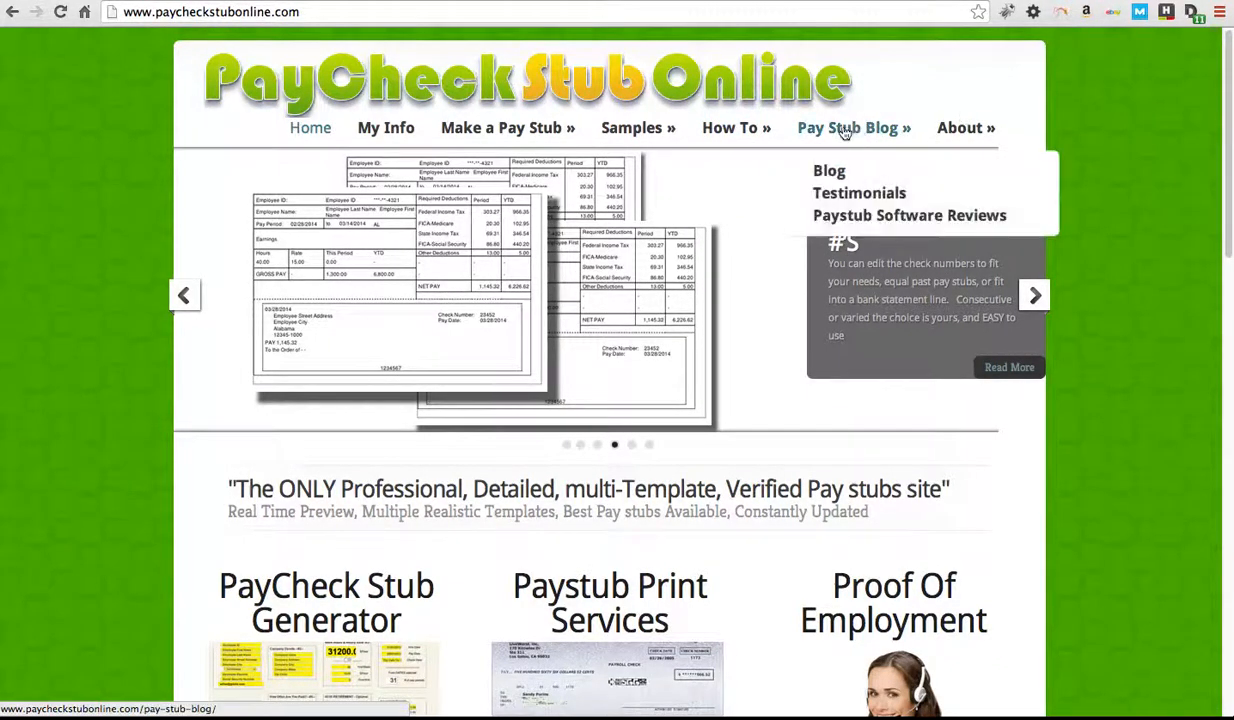
pyautogui.click(828, 174)
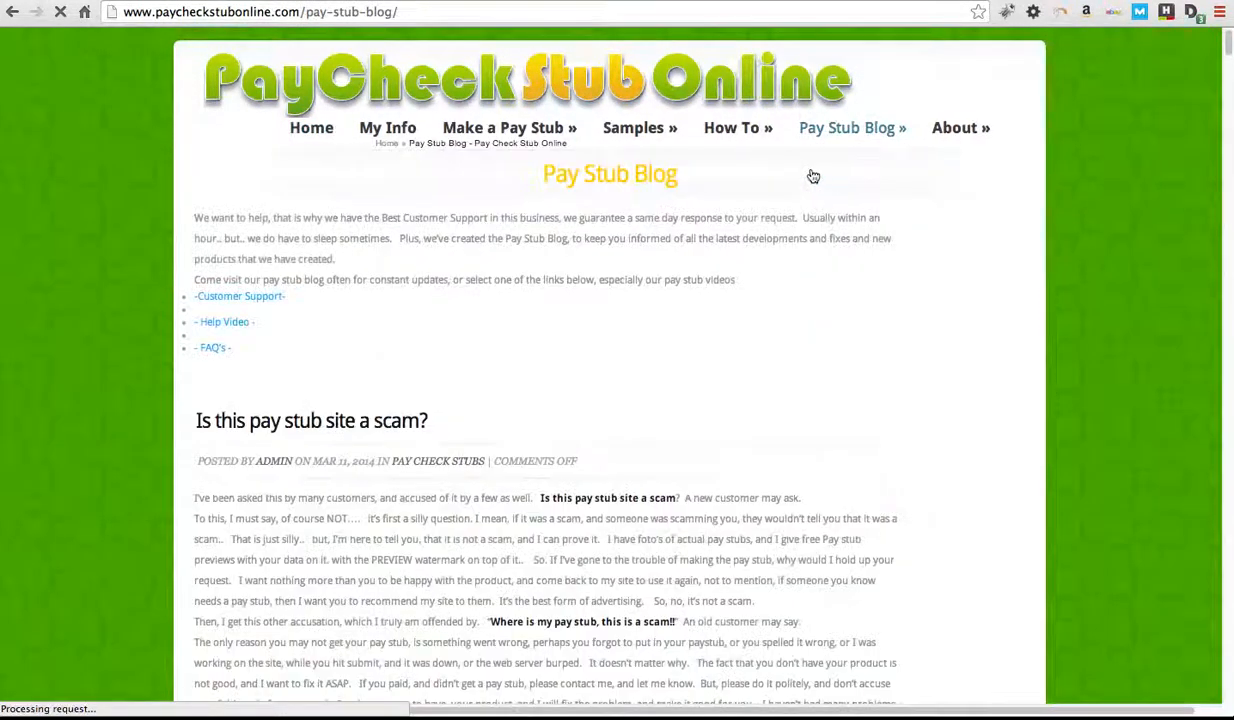
pyautogui.scroll(-3, 365, 364)
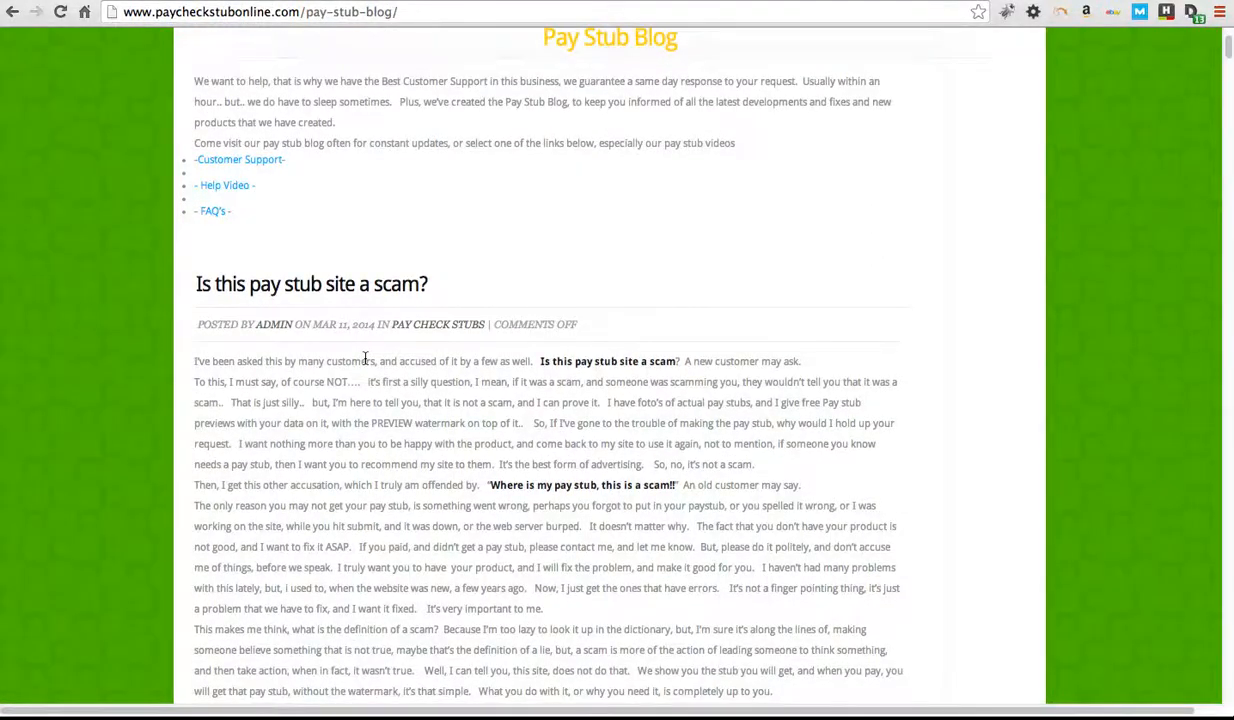
pyautogui.scroll(-15, 363, 360)
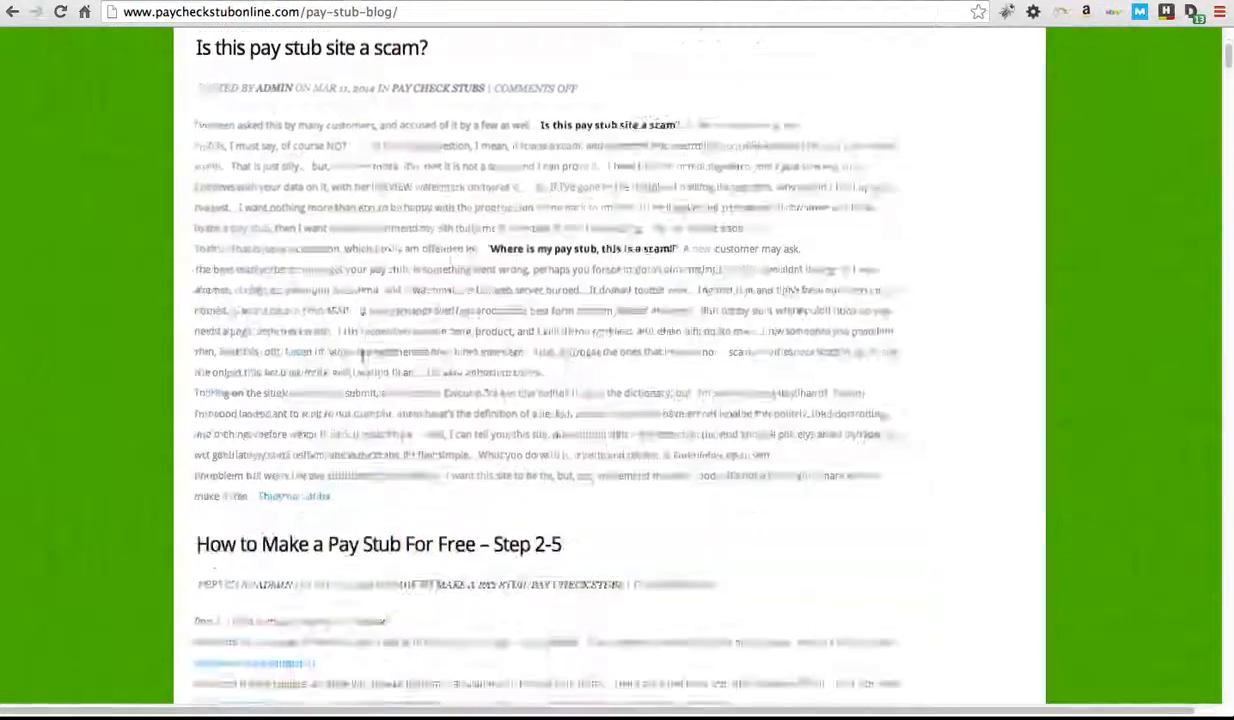
pyautogui.scroll(-20, 397, 147)
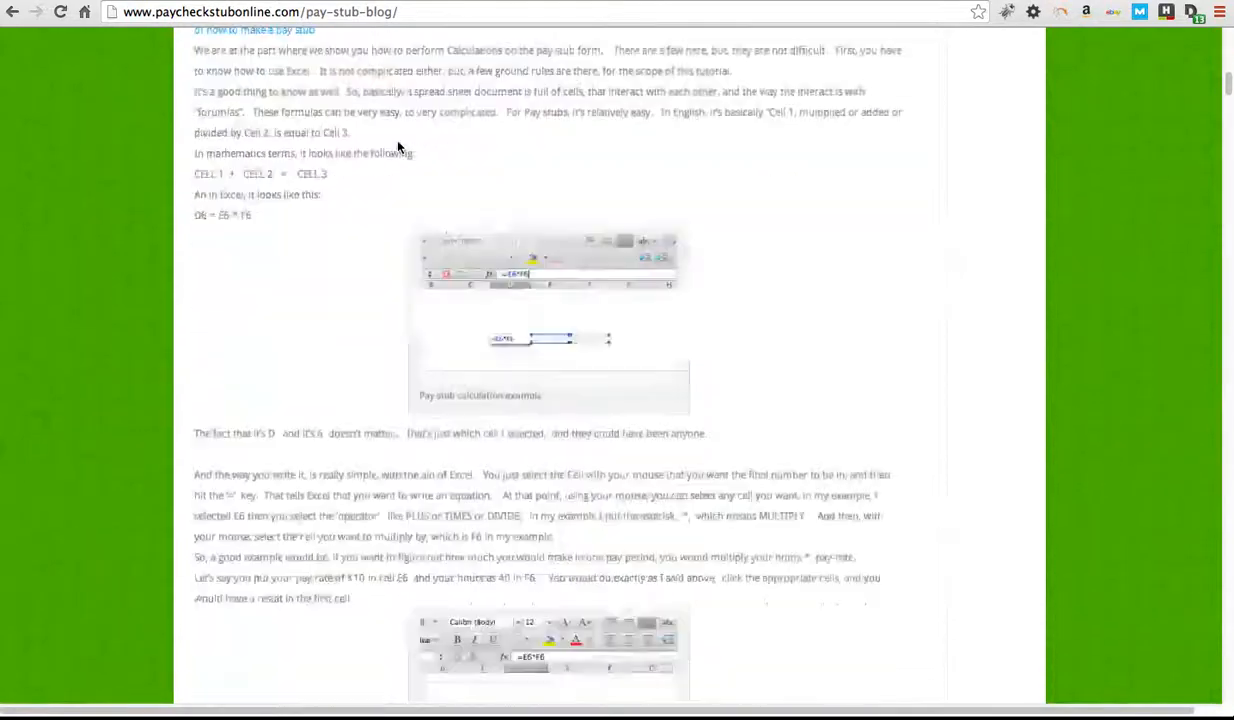
pyautogui.scroll(20, 397, 147)
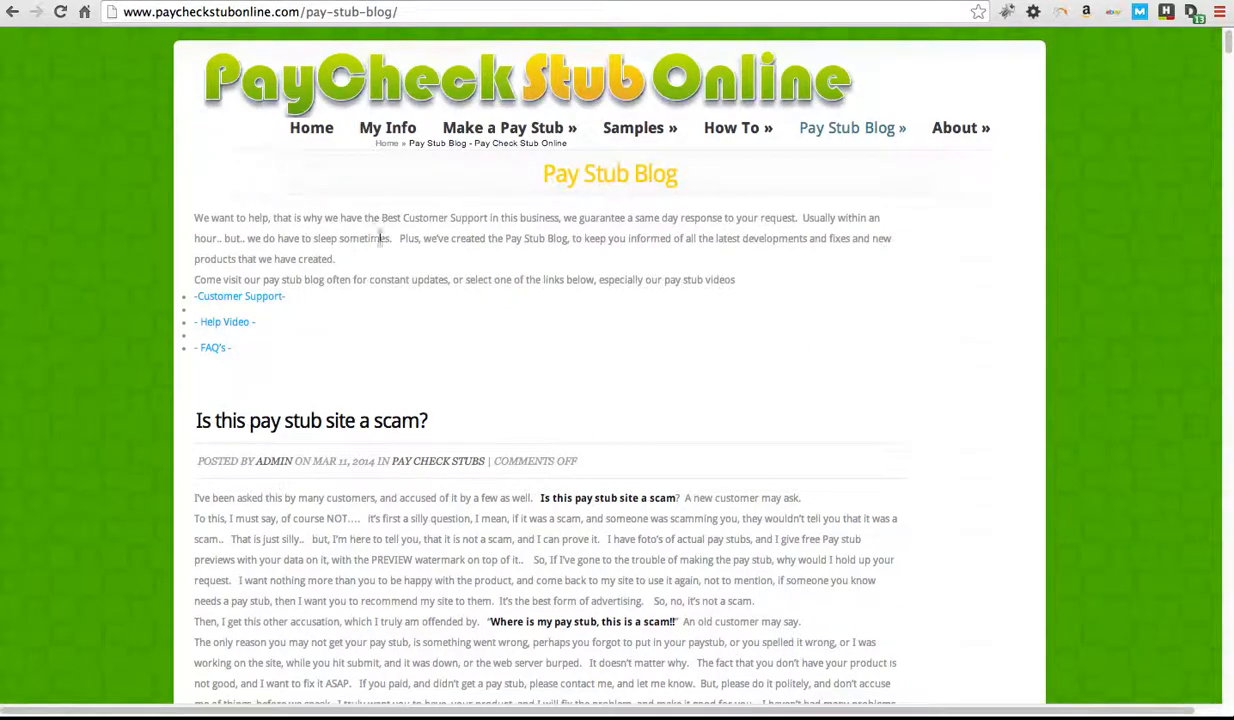
# - Switch to Excel, create a blank workbook, and resize and position its window to fit the screen
pyautogui.moveTo(142, 690)
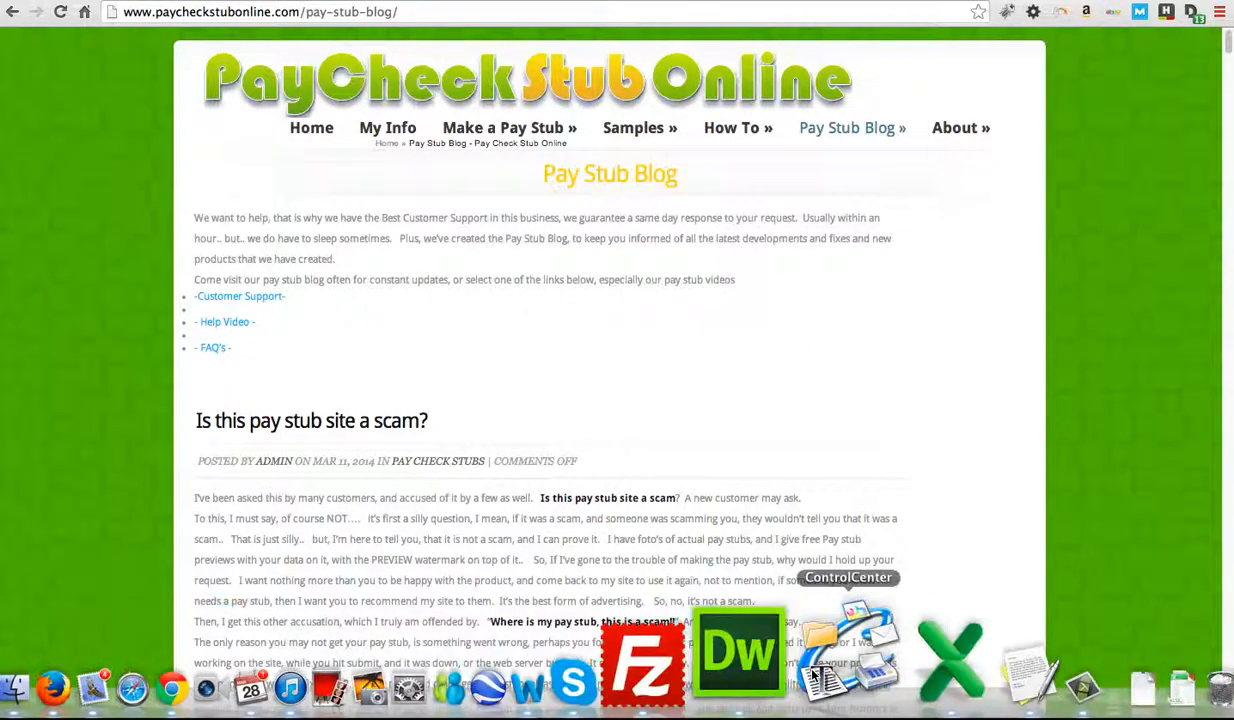
pyautogui.click(862, 658)
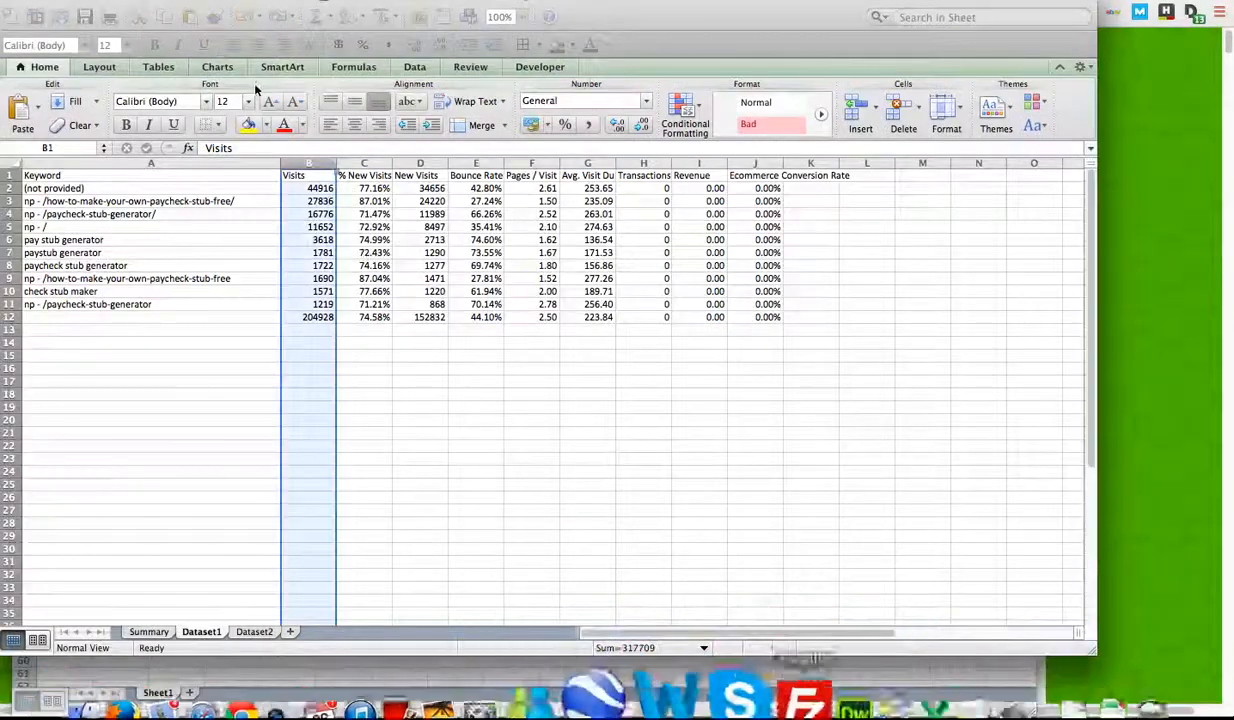
pyautogui.click(104, 1)
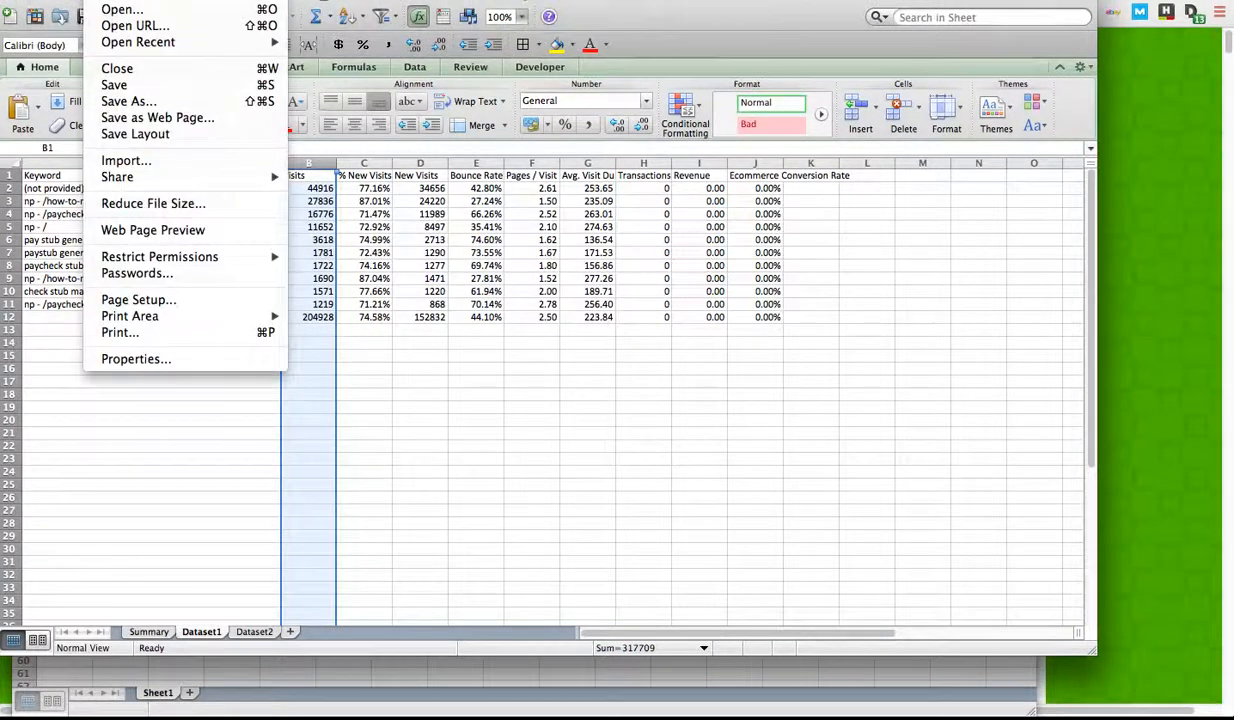
pyautogui.press('super+w')
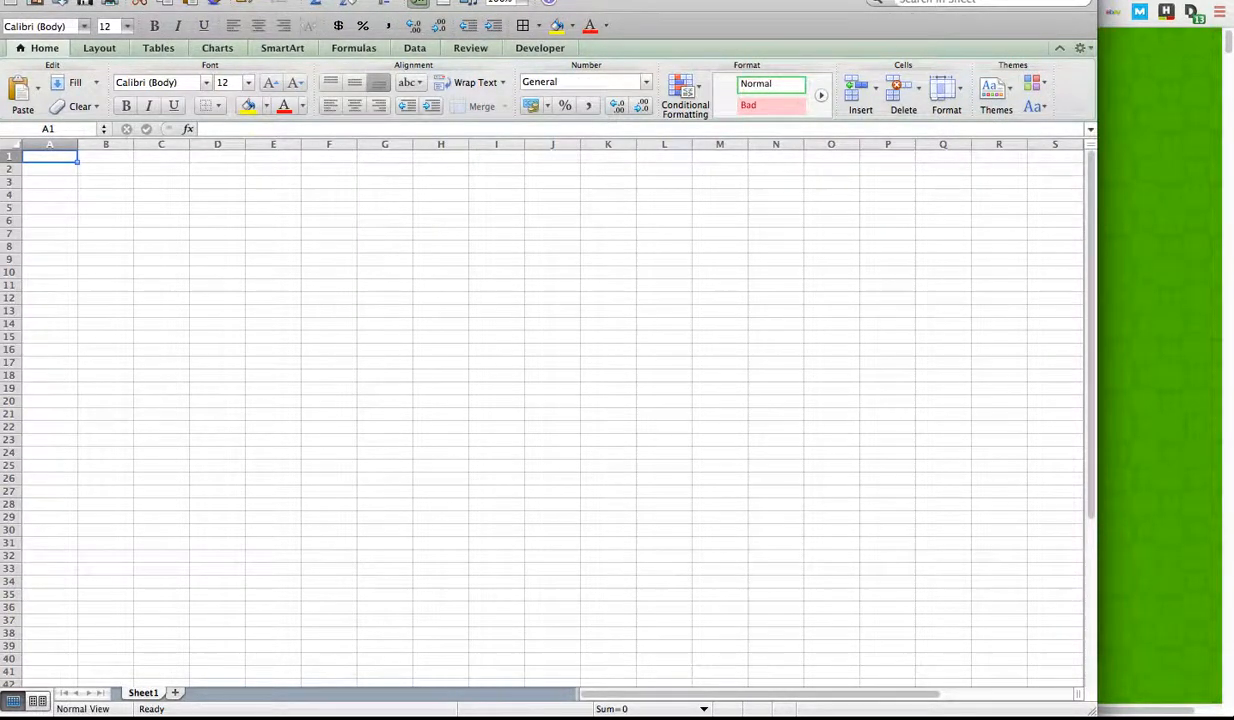
pyautogui.moveTo(480, 1); pyautogui.dragTo(514, 1)
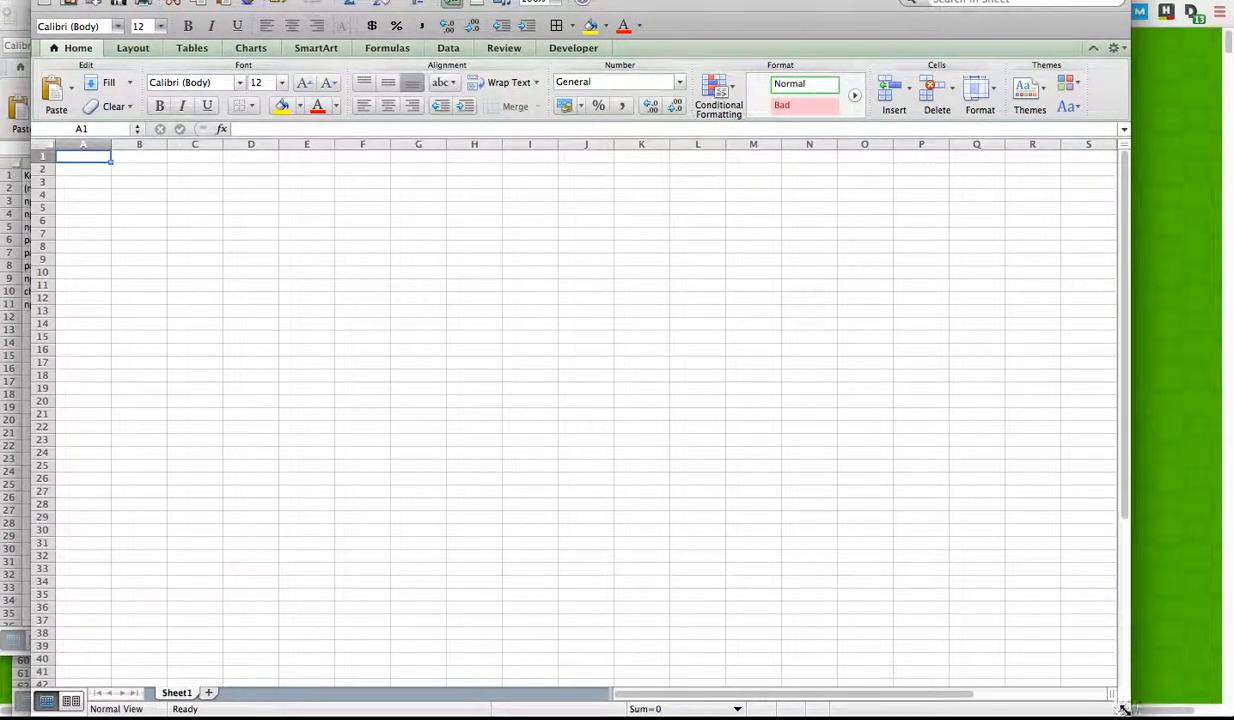
pyautogui.moveTo(1124, 708); pyautogui.dragTo(1127, 682)
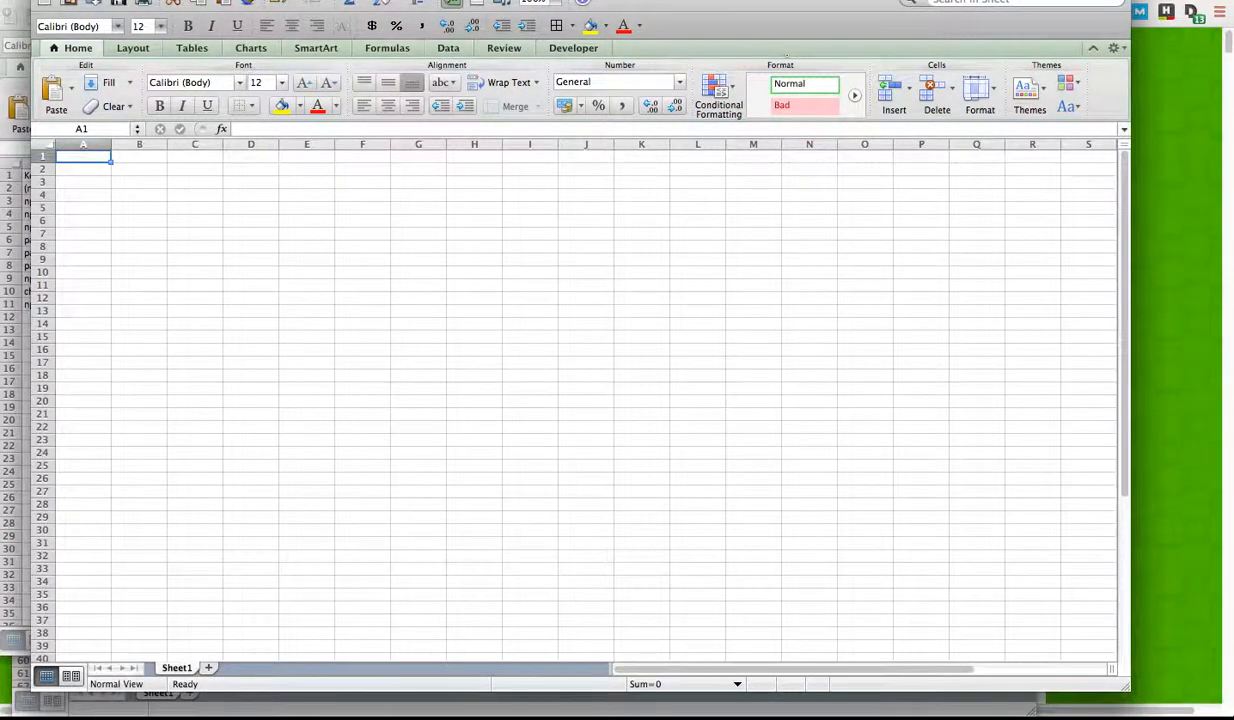
pyautogui.moveTo(649, 0); pyautogui.dragTo(661, 14)
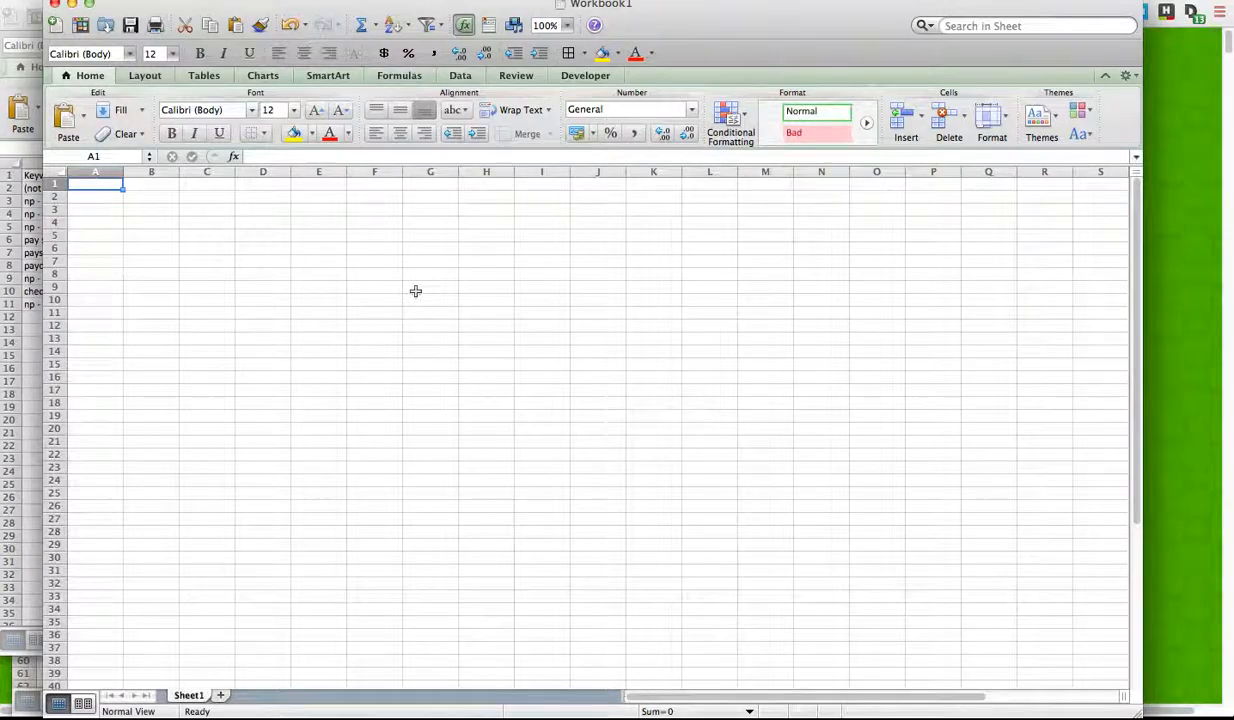
# - Switch back to Chrome and open the full-size image of the Modern pay stub sample
pyautogui.click(1178, 154)
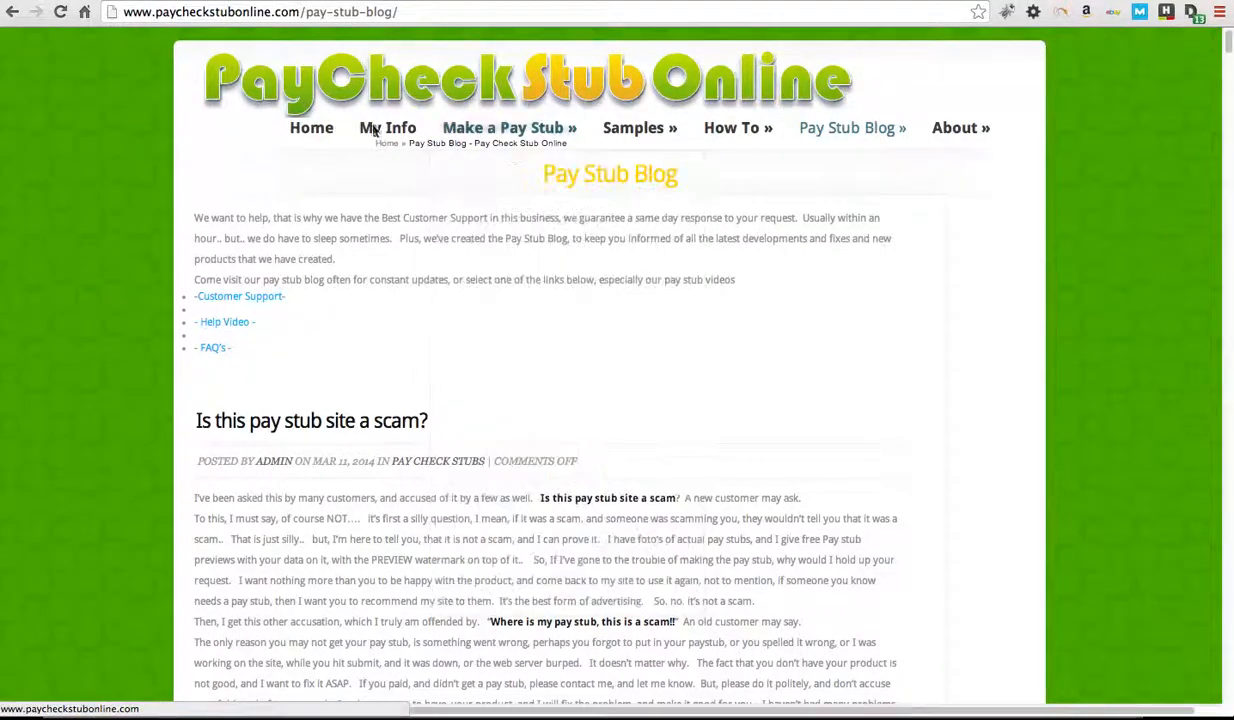
pyautogui.click(505, 170)
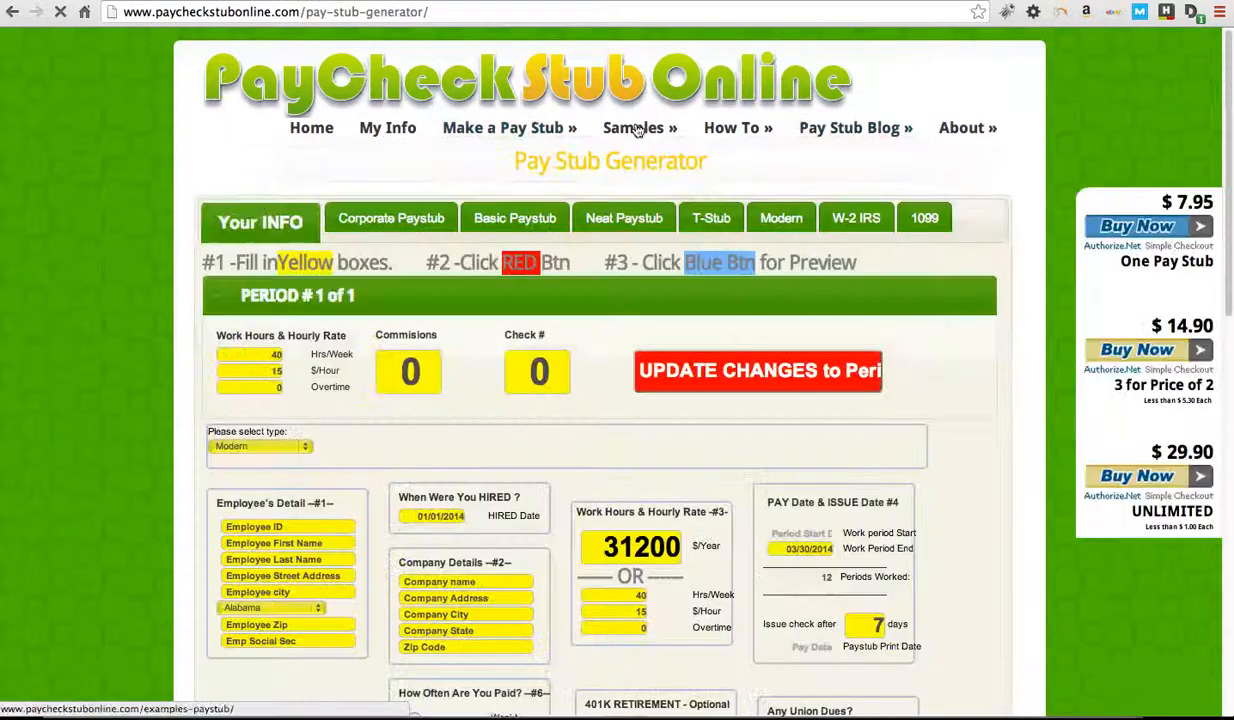
pyautogui.click(637, 129)
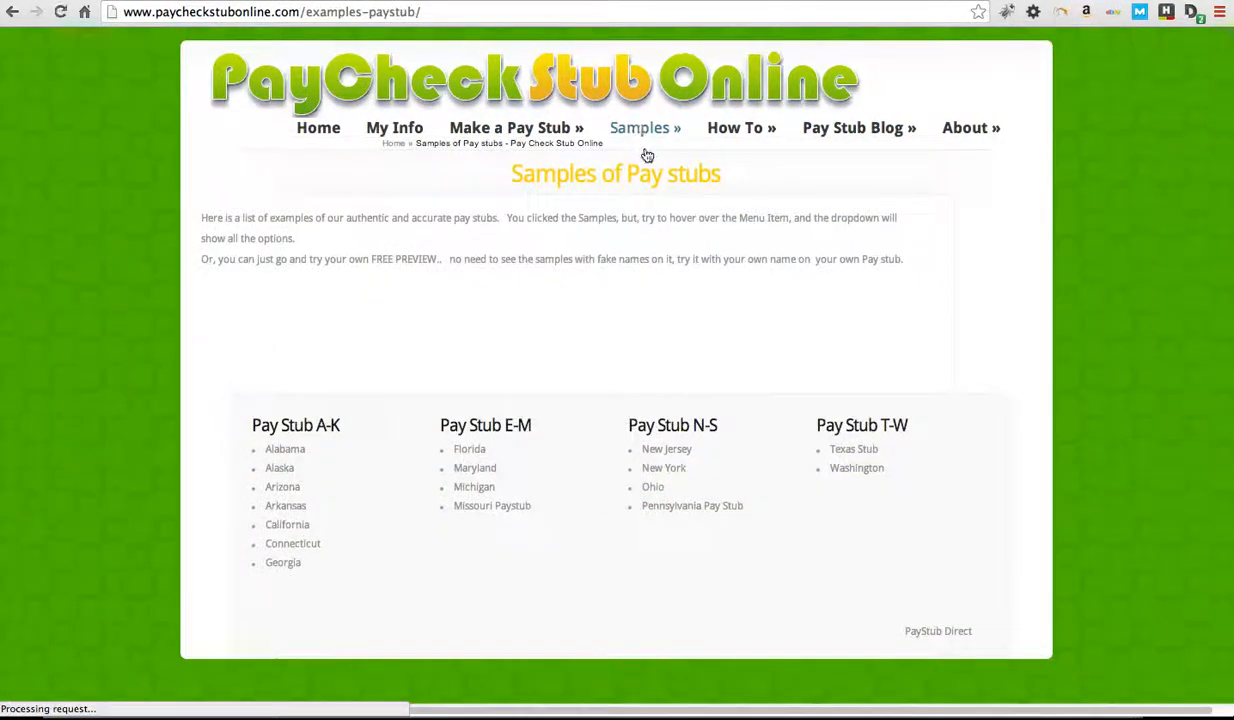
pyautogui.click(683, 176)
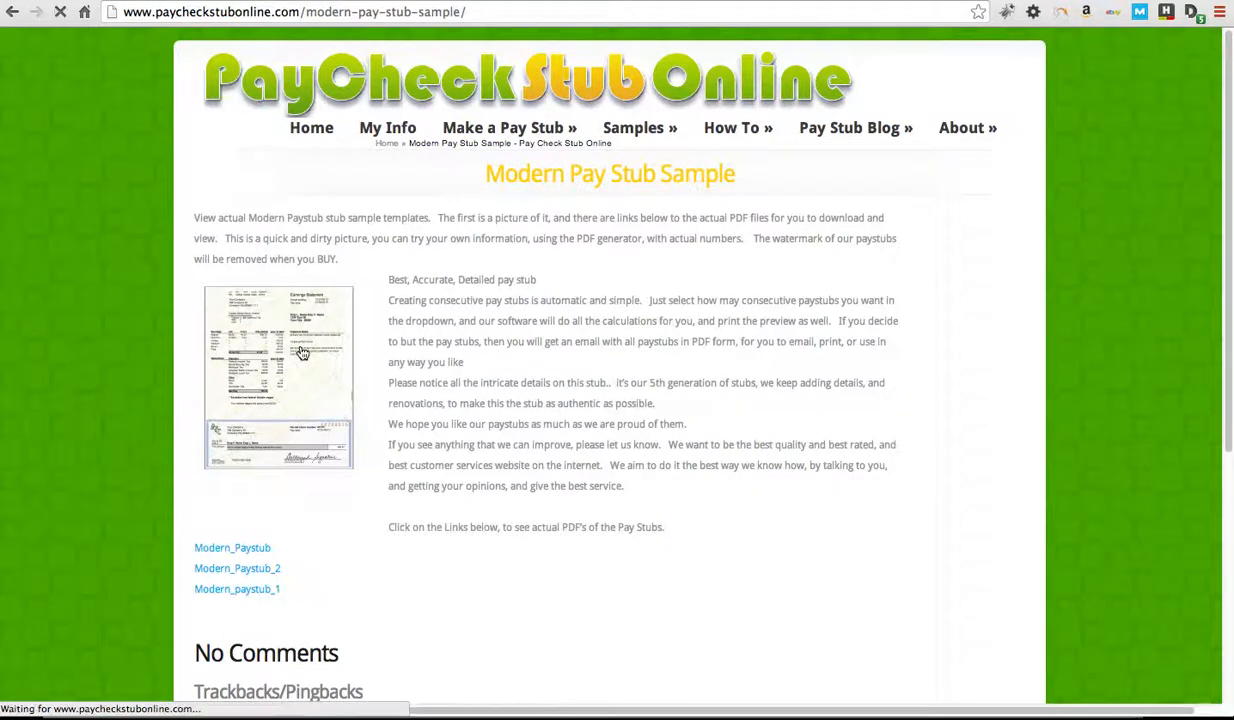
pyautogui.click(302, 352)
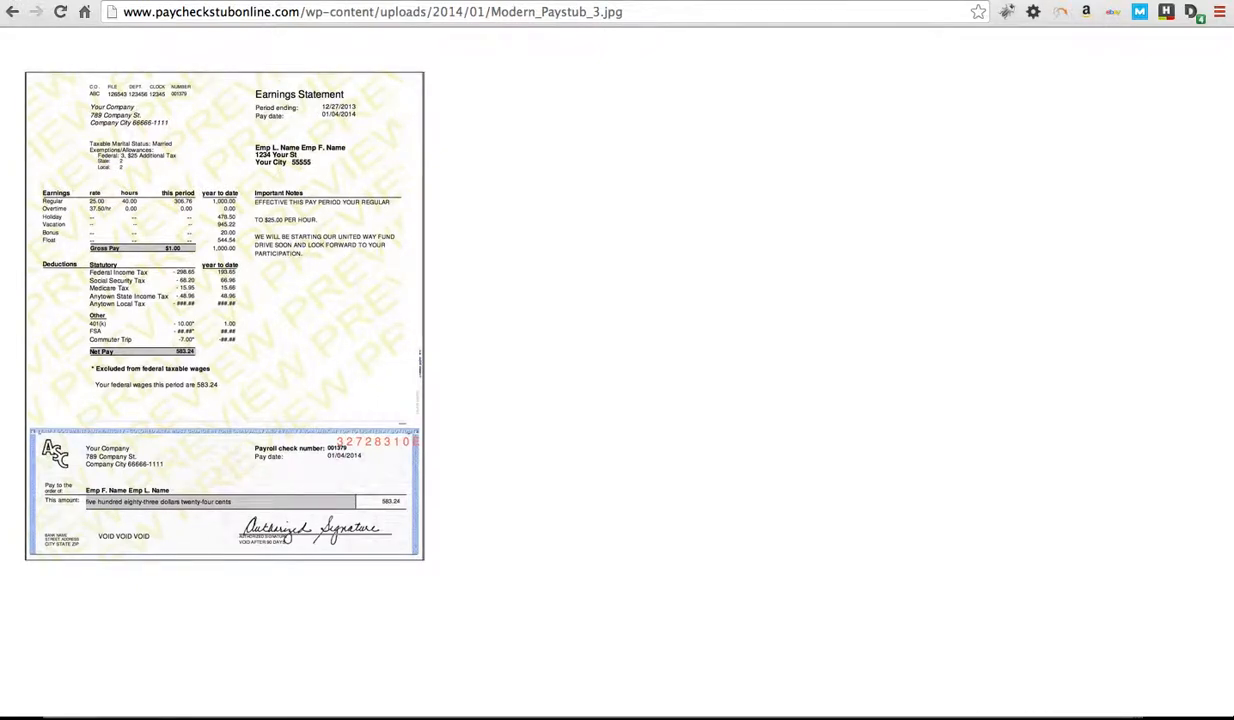
# - Switch to Excel and enter the column headings Earning, rate and hours in A20:C20, following the sample stub in Chrome
pyautogui.press('super+Tab')
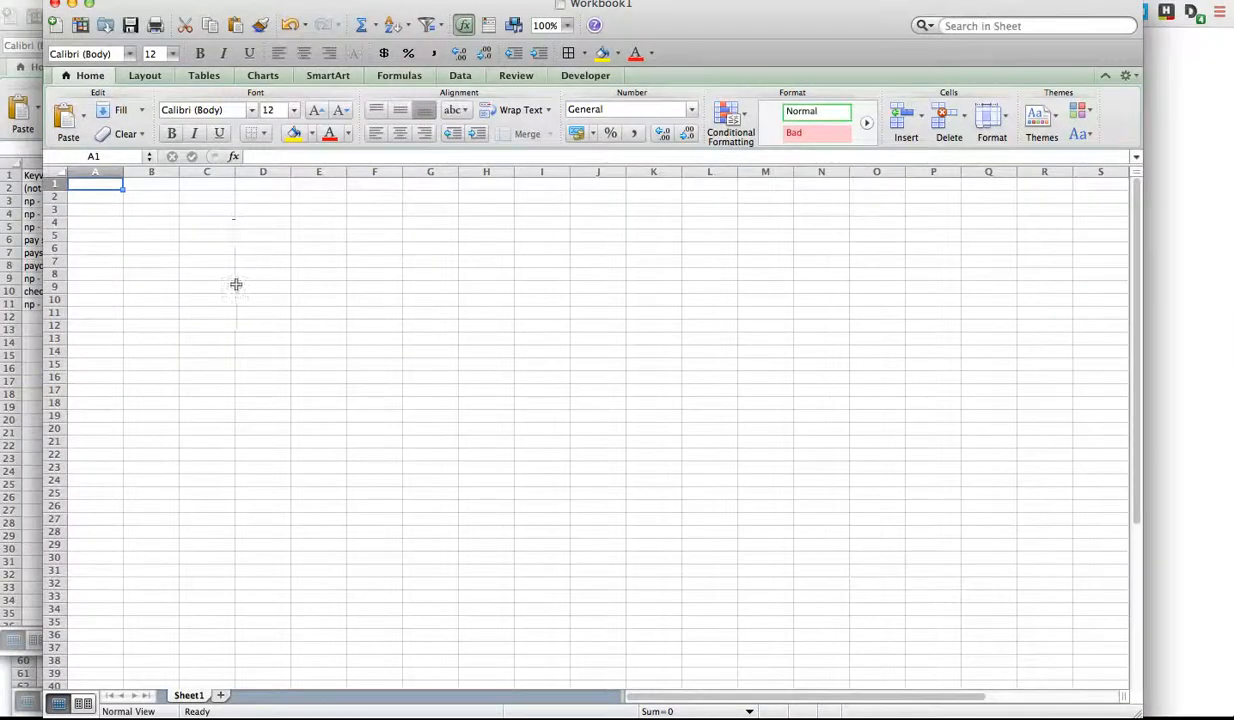
pyautogui.press('super+Tab')
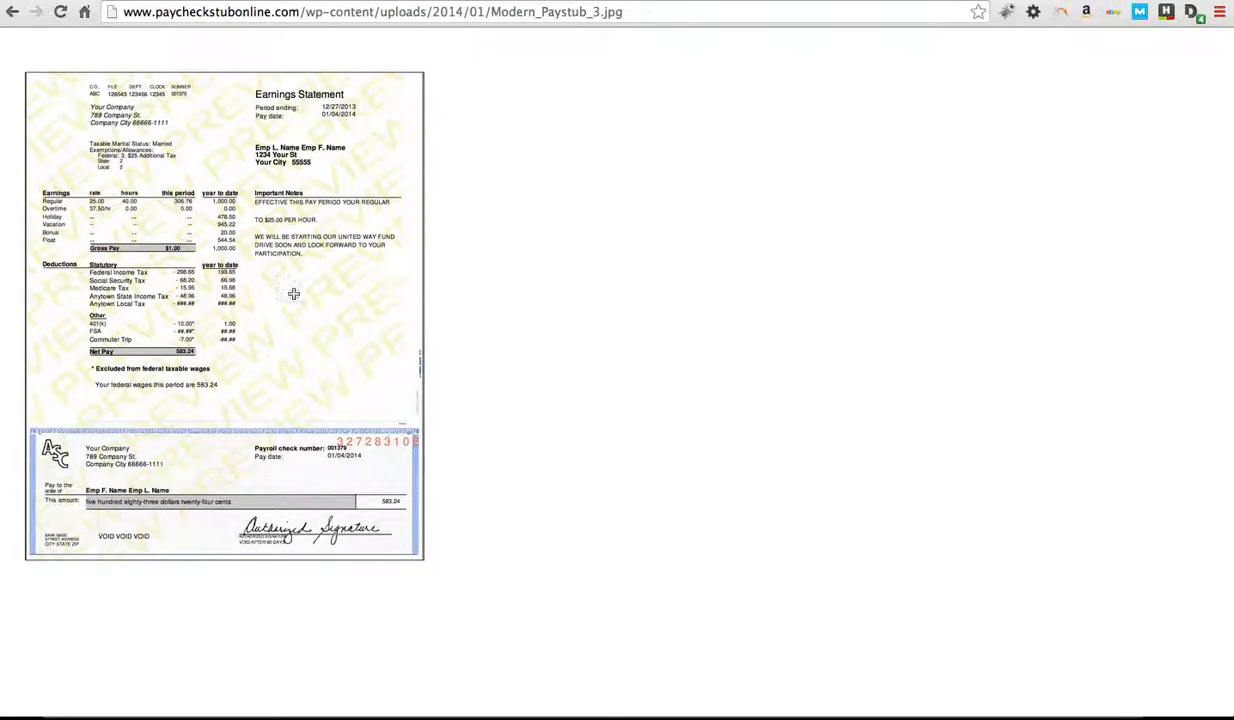
pyautogui.press('super+Tab')
pyautogui.press('super+Tab')
pyautogui.press('super+Tab')
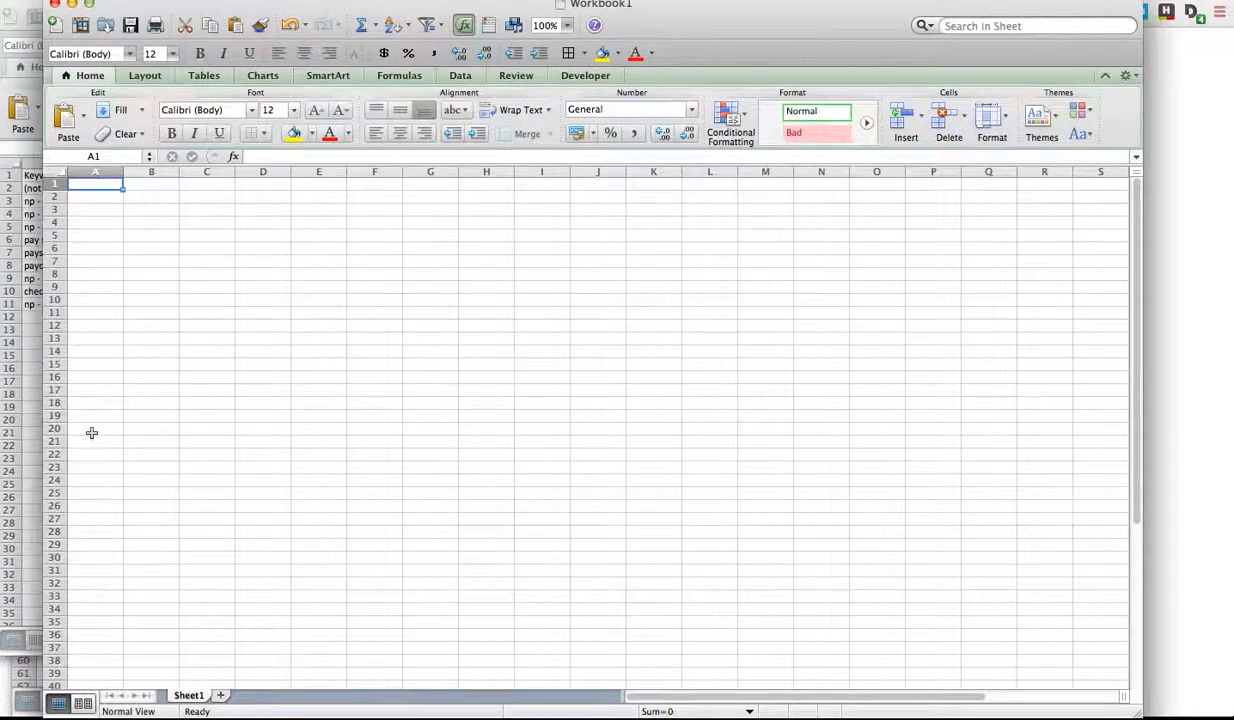
pyautogui.click(89, 430)
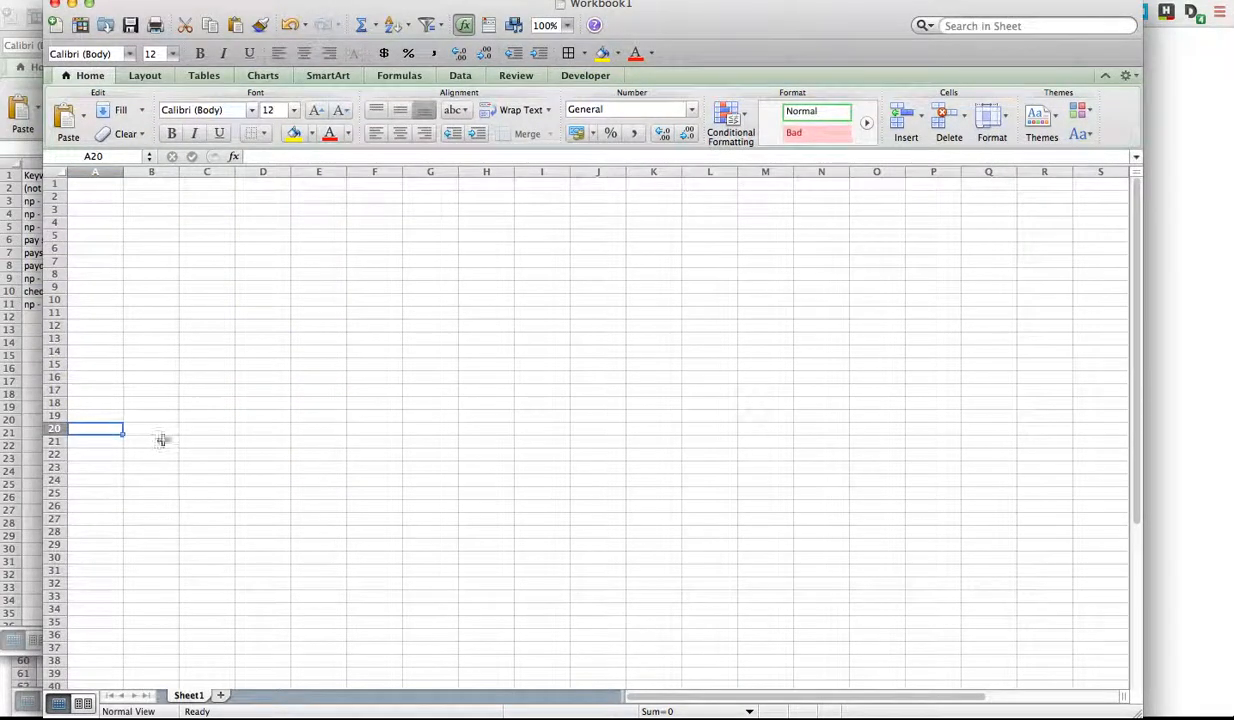
pyautogui.write('Earning')
pyautogui.click(163, 440)
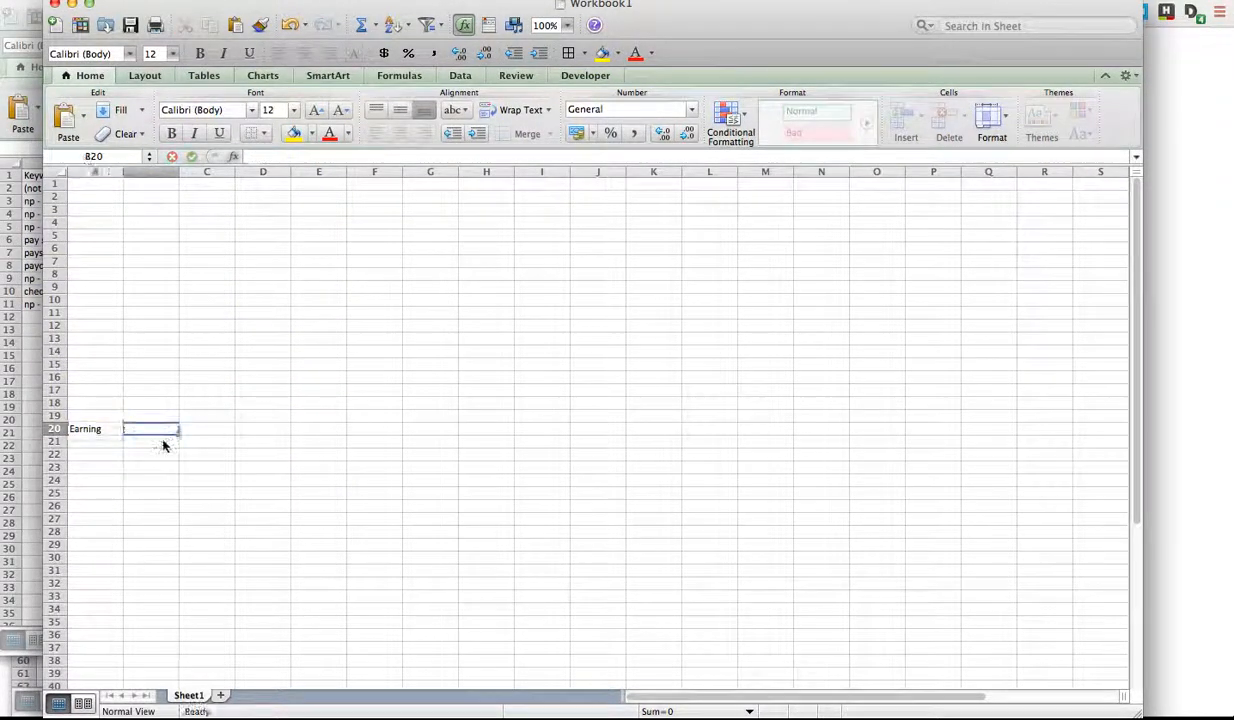
pyautogui.press('super+Tab')
pyautogui.press('super+Tab')
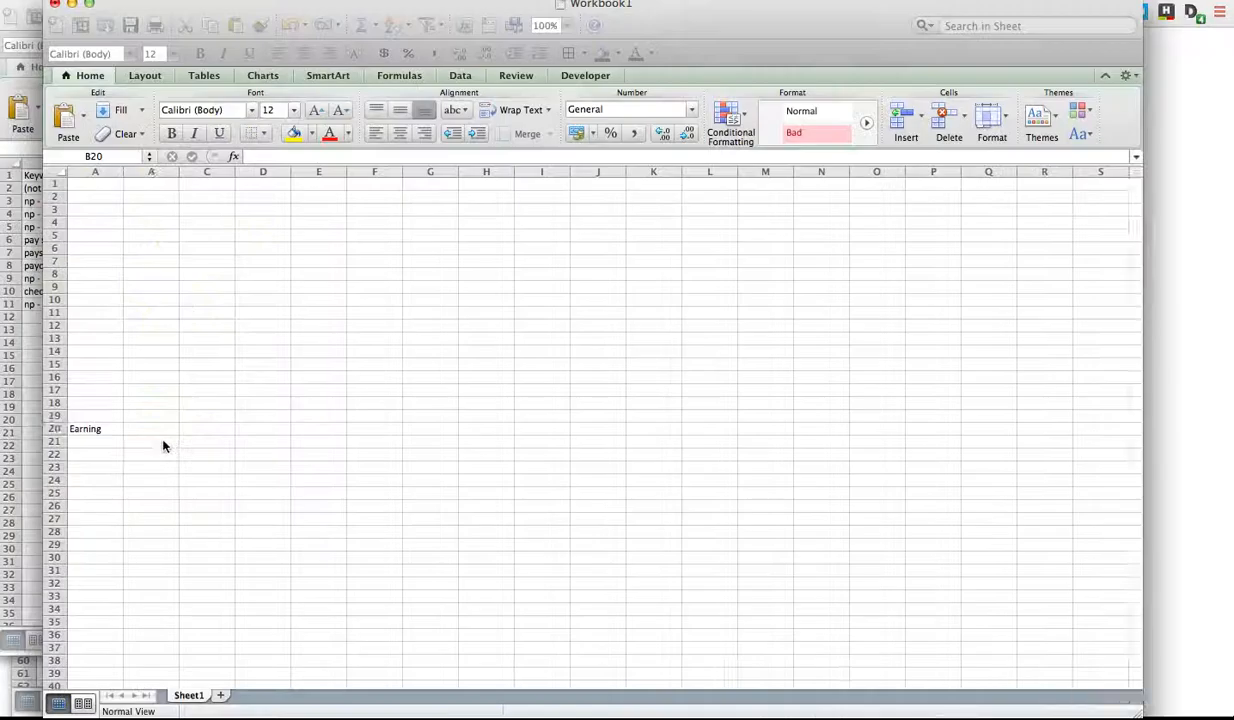
pyautogui.write('rate')
pyautogui.press('Tab')
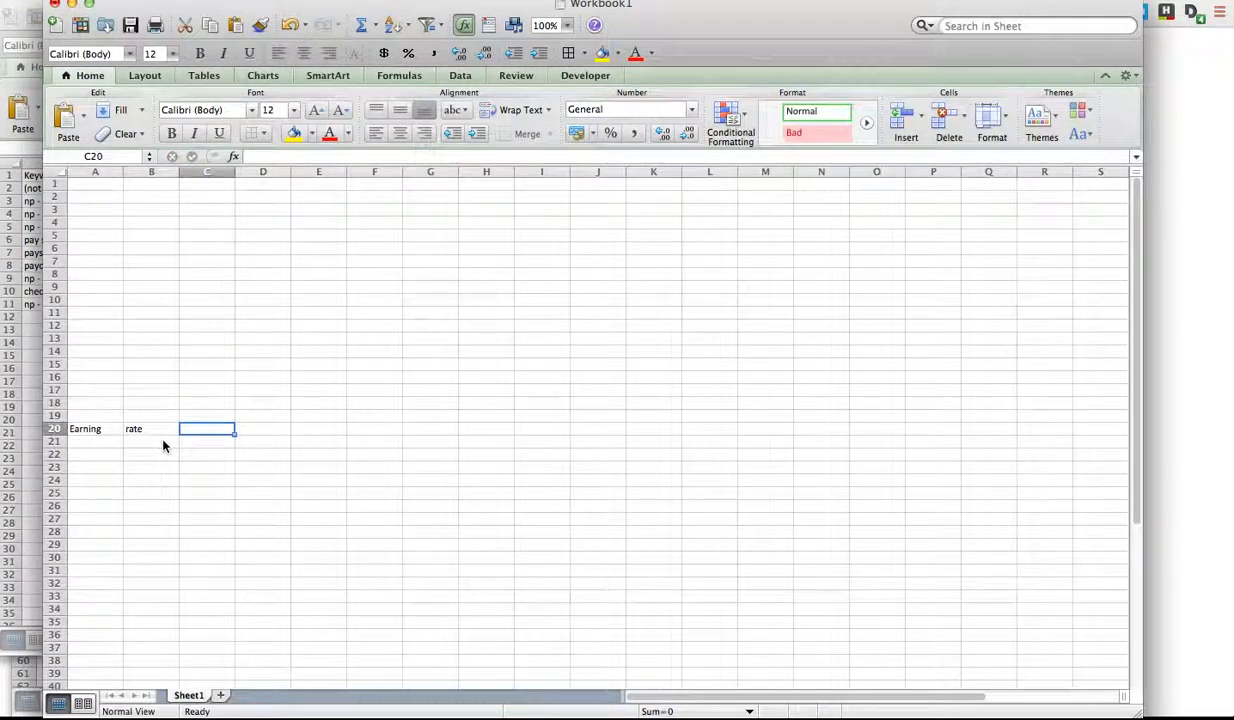
pyautogui.write('hours')
# - Complete the heading row with this period, YTD and NOTES in D20:F20, checking the sample stub in Chrome
pyautogui.press('super+Tab')
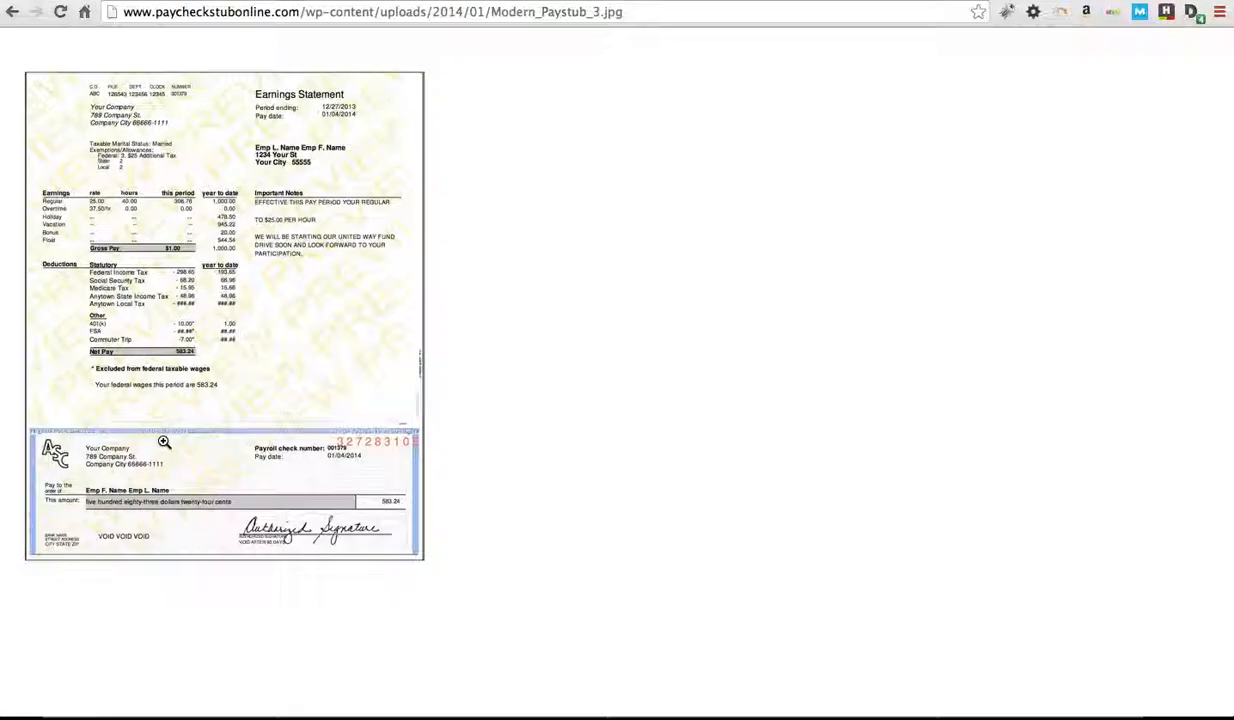
pyautogui.press('super+Tab')
pyautogui.press('Tab')
pyautogui.write('this period')
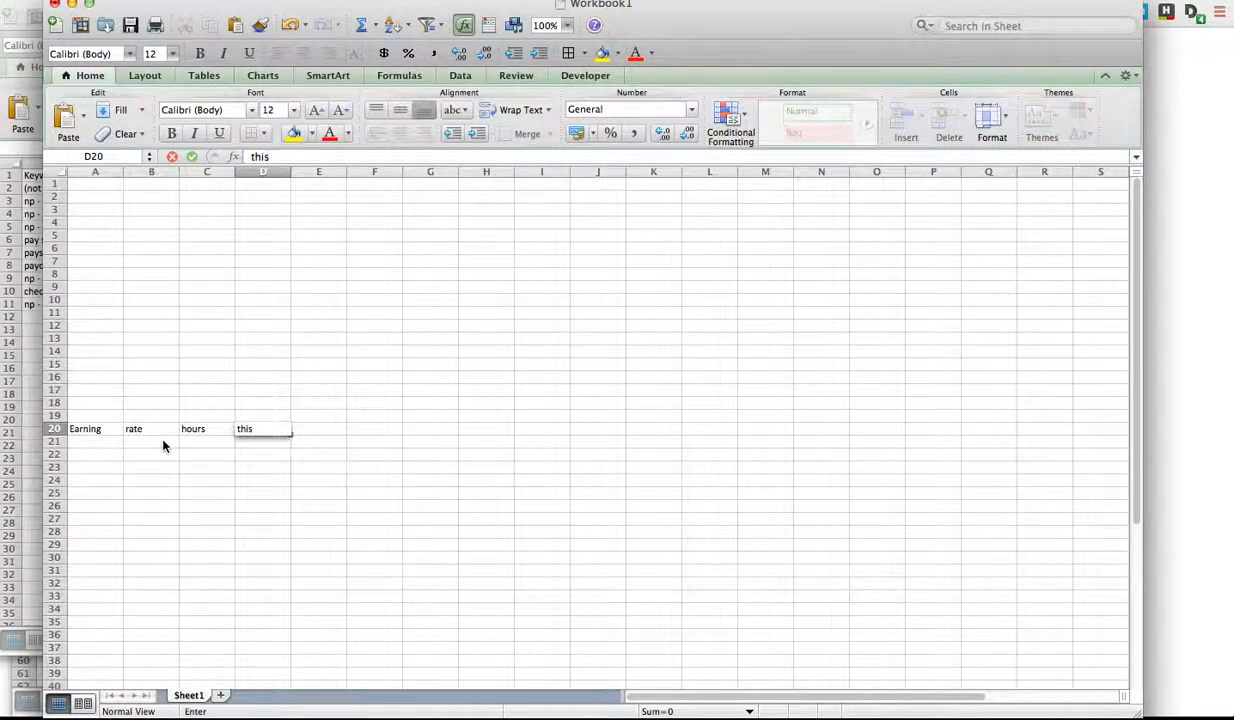
pyautogui.press('Tab')
pyautogui.press('super+Tab')
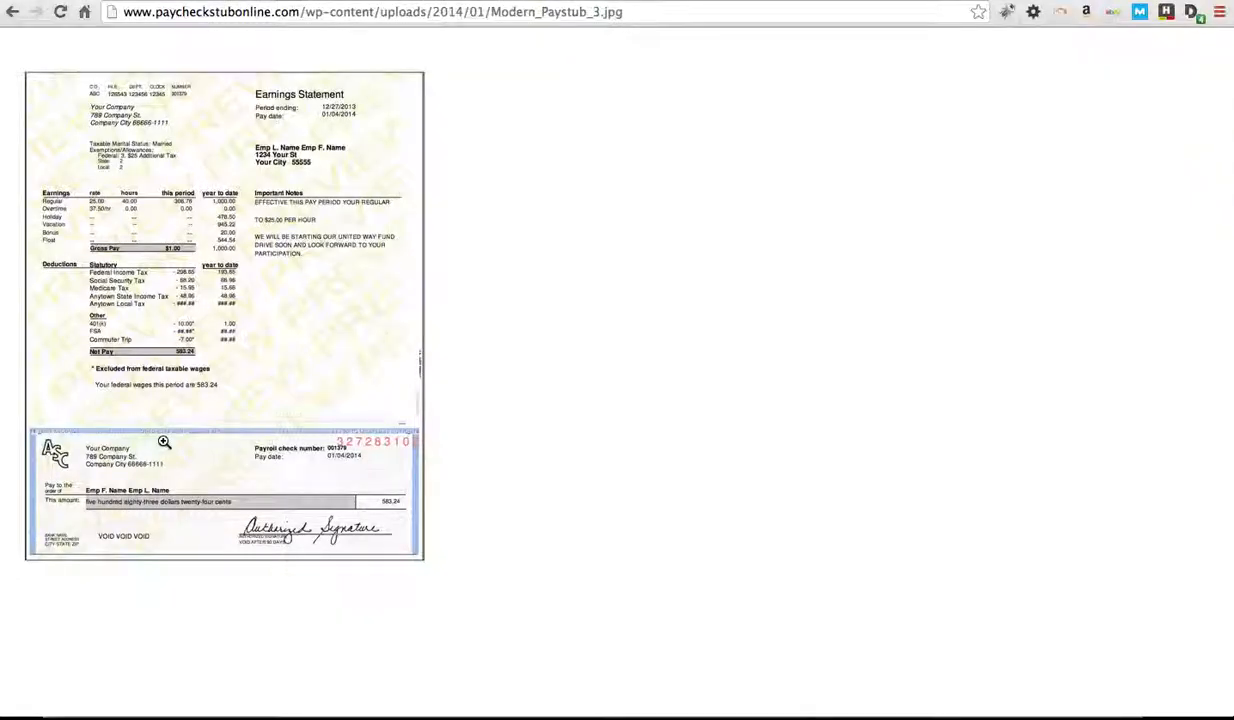
pyautogui.press('super+Tab')
pyautogui.write('YTD')
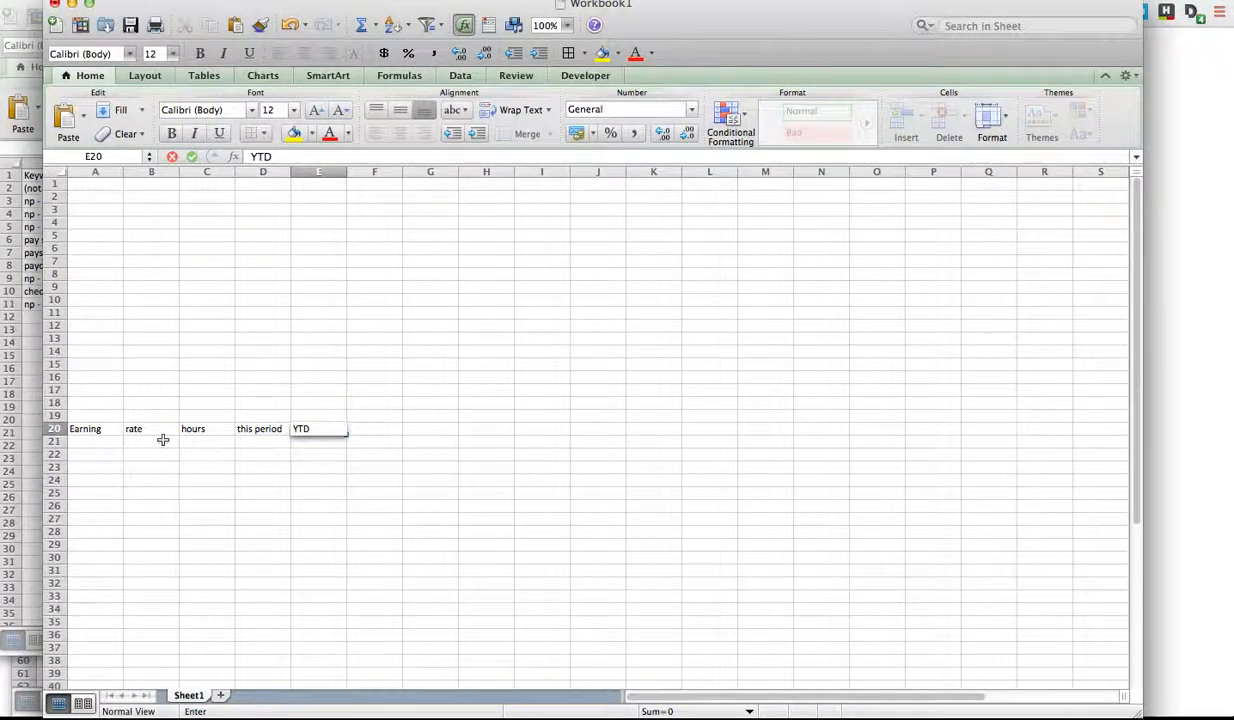
pyautogui.press('Tab')
pyautogui.press('super+Tab')
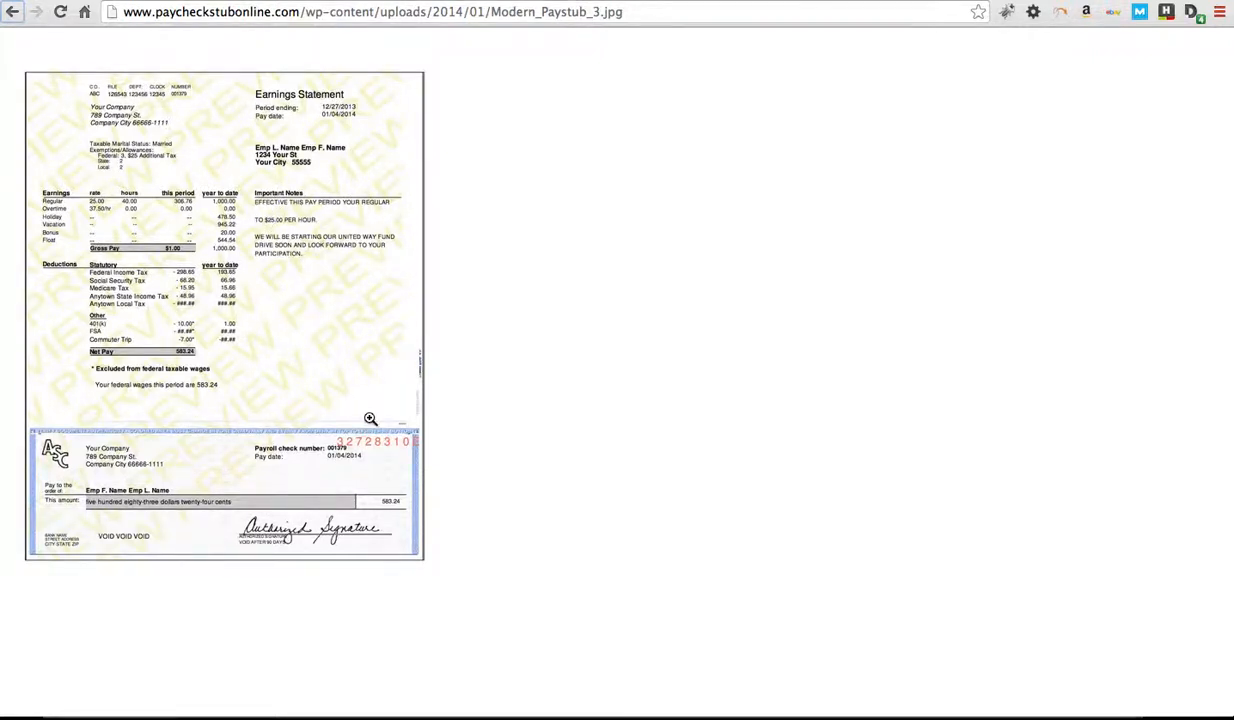
pyautogui.press('super+Tab')
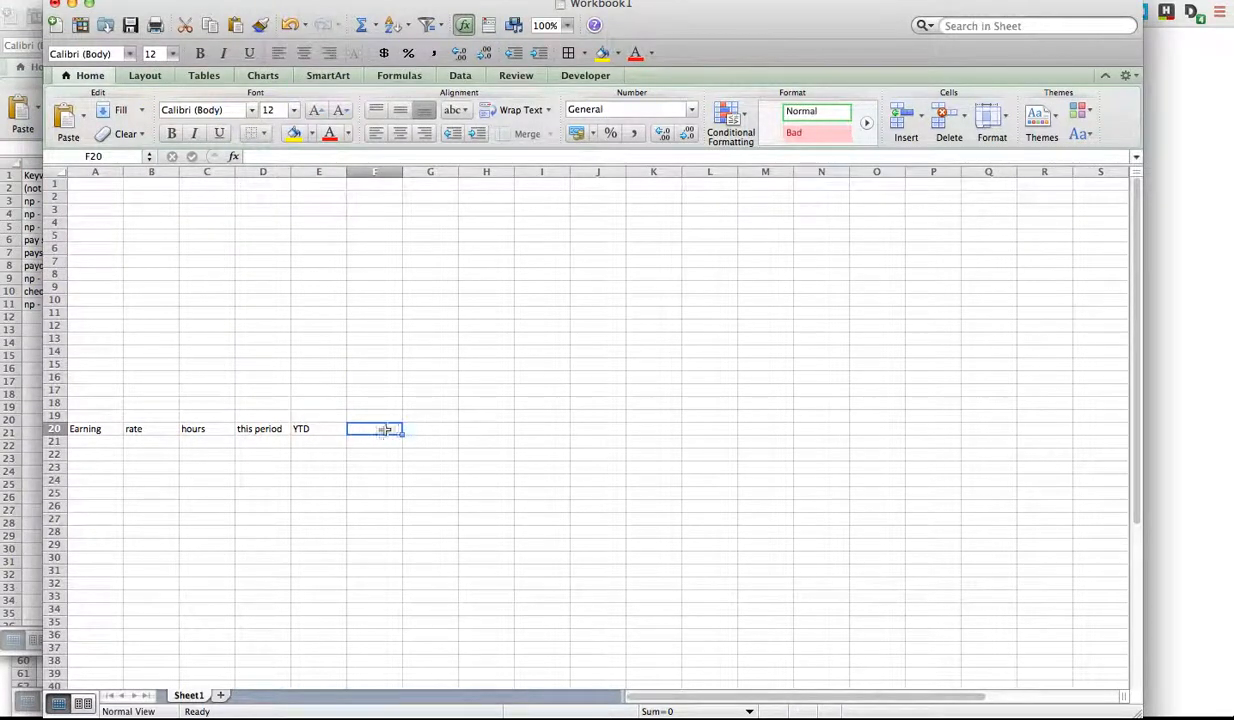
pyautogui.write('NOTES')
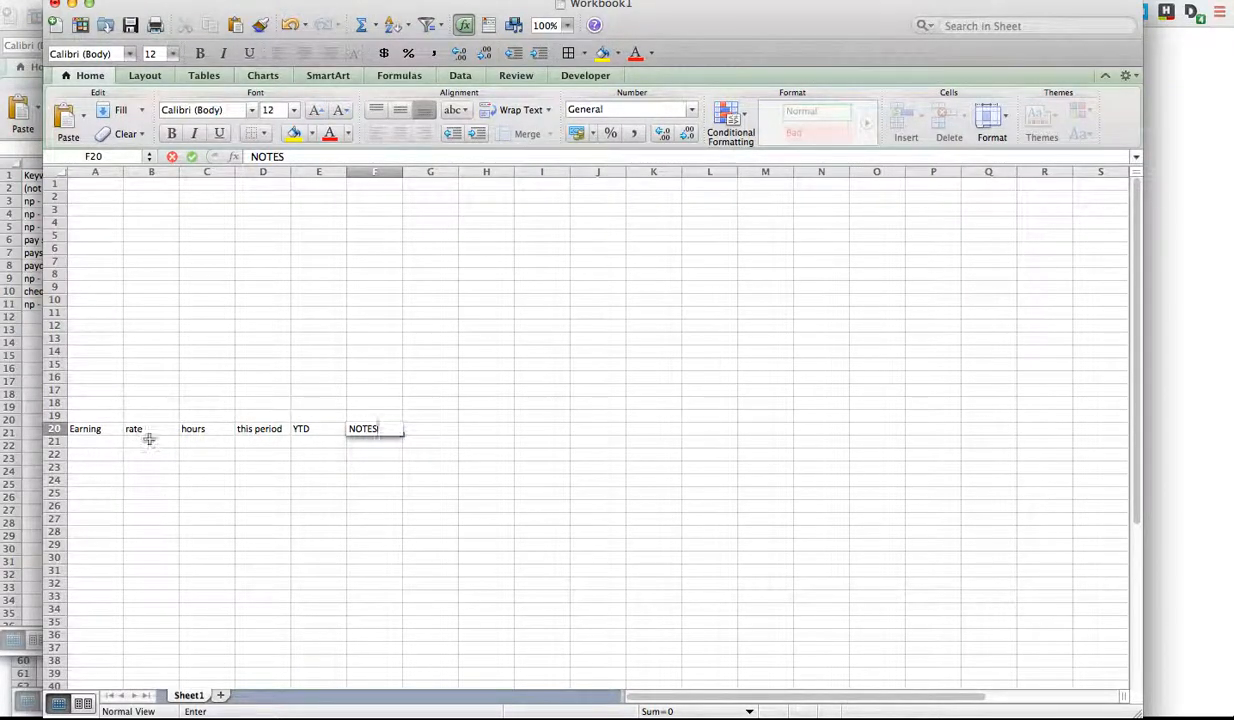
# - Check the sample stub in Chrome and enter the earning labels REGULAR in A22 and OVERTIME in A23 of the Excel sheet
pyautogui.press('super+Tab')
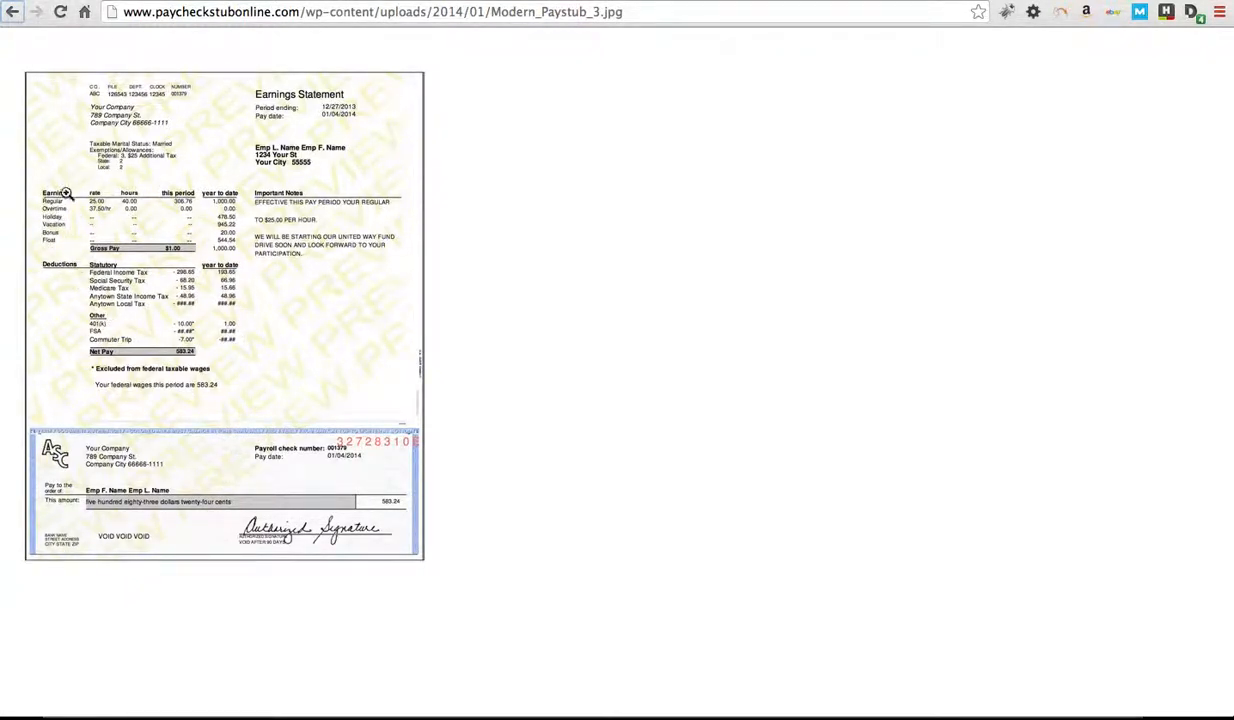
pyautogui.press('super+Tab')
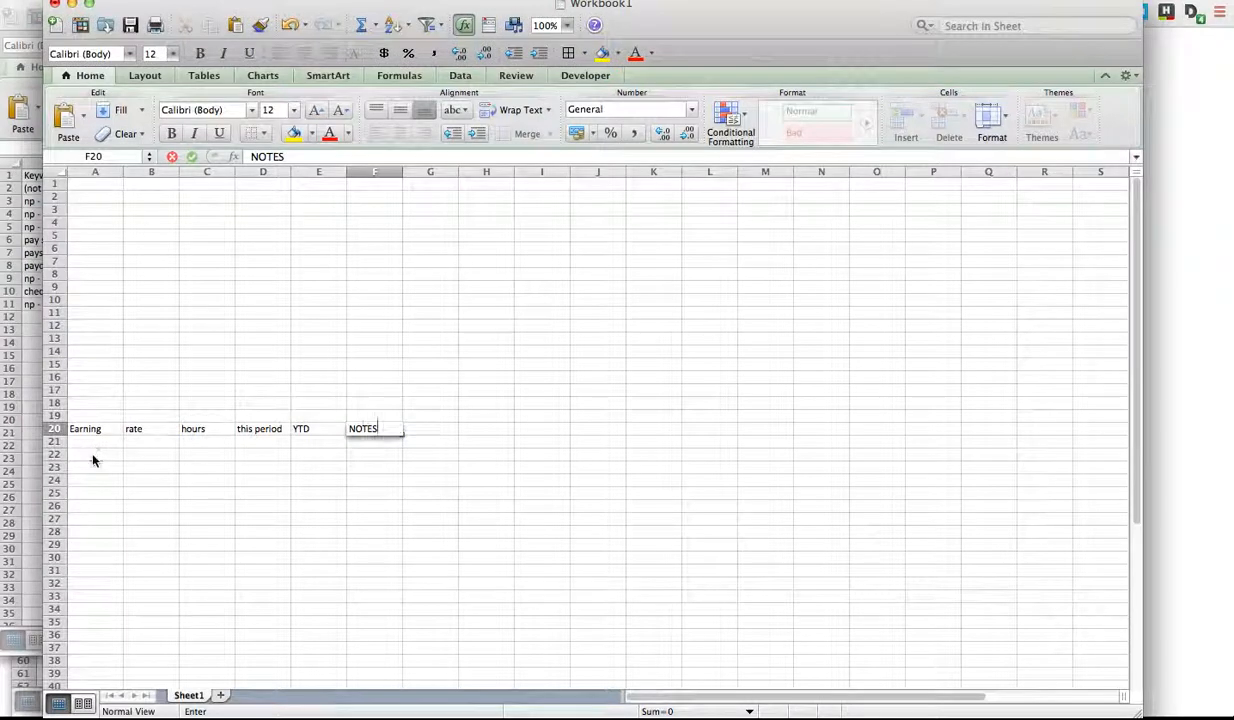
pyautogui.click(92, 453)
pyautogui.write('REG')
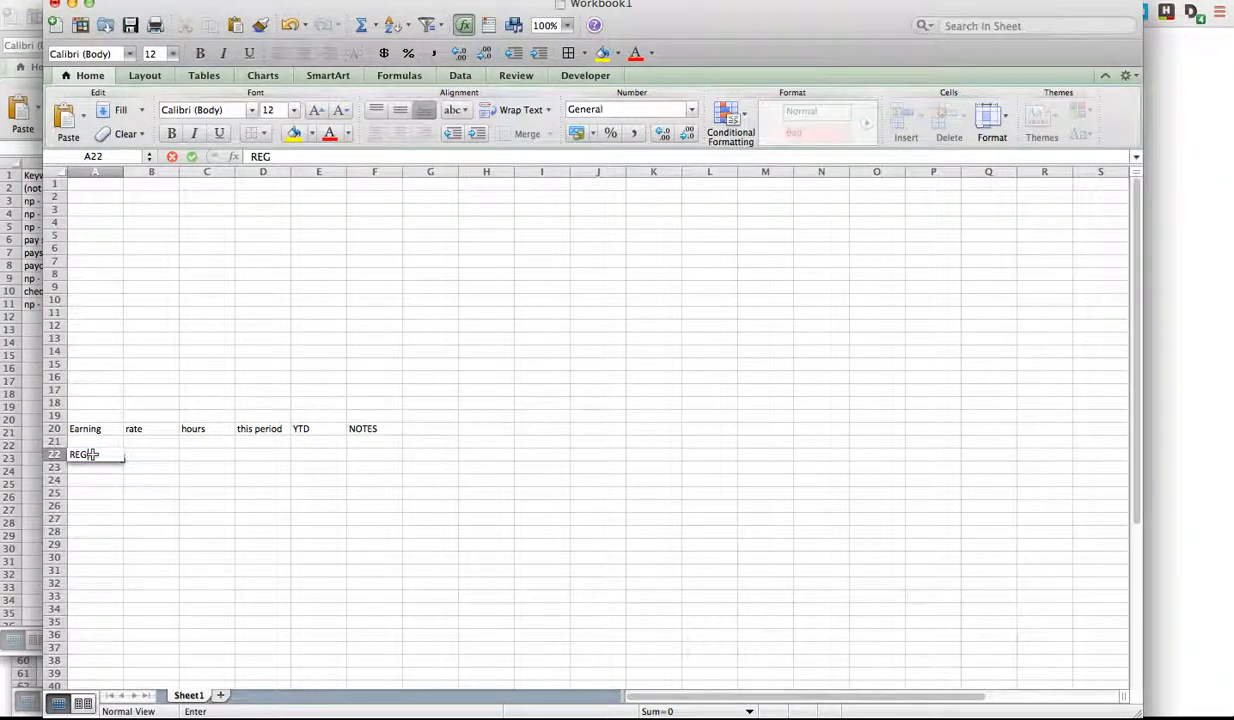
pyautogui.write('ULAR')
pyautogui.press('Return')
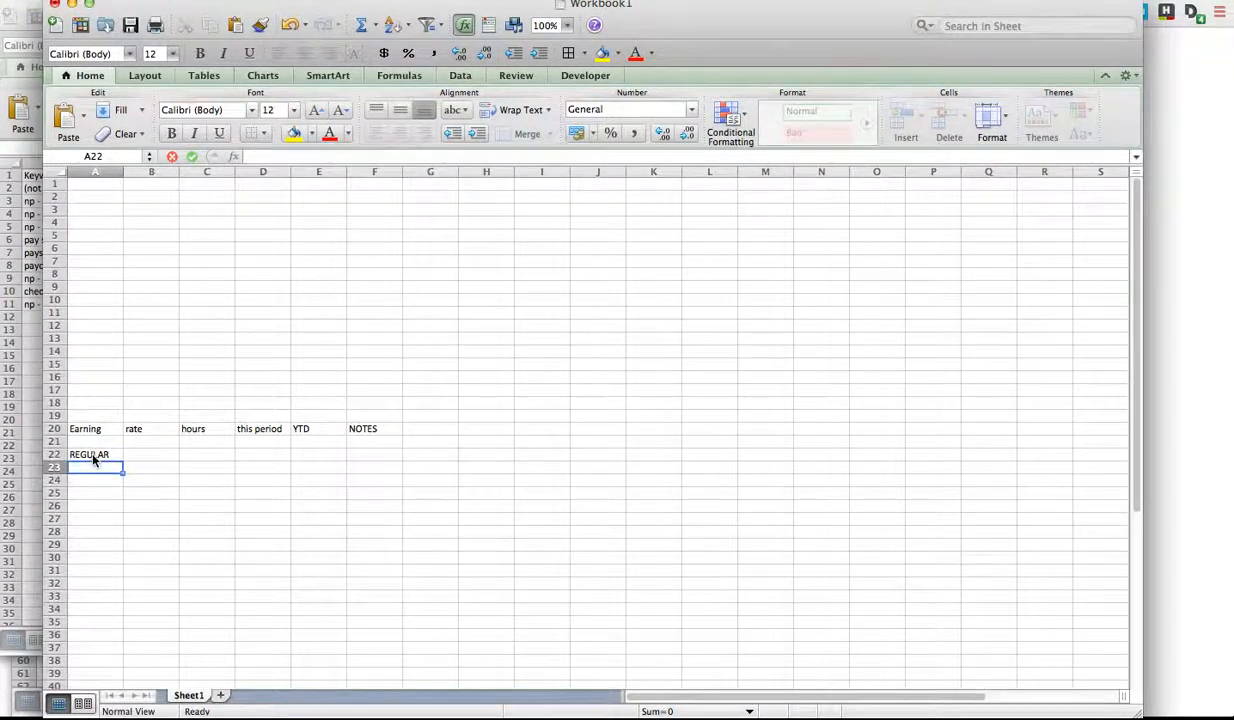
pyautogui.write('OVERTIME')
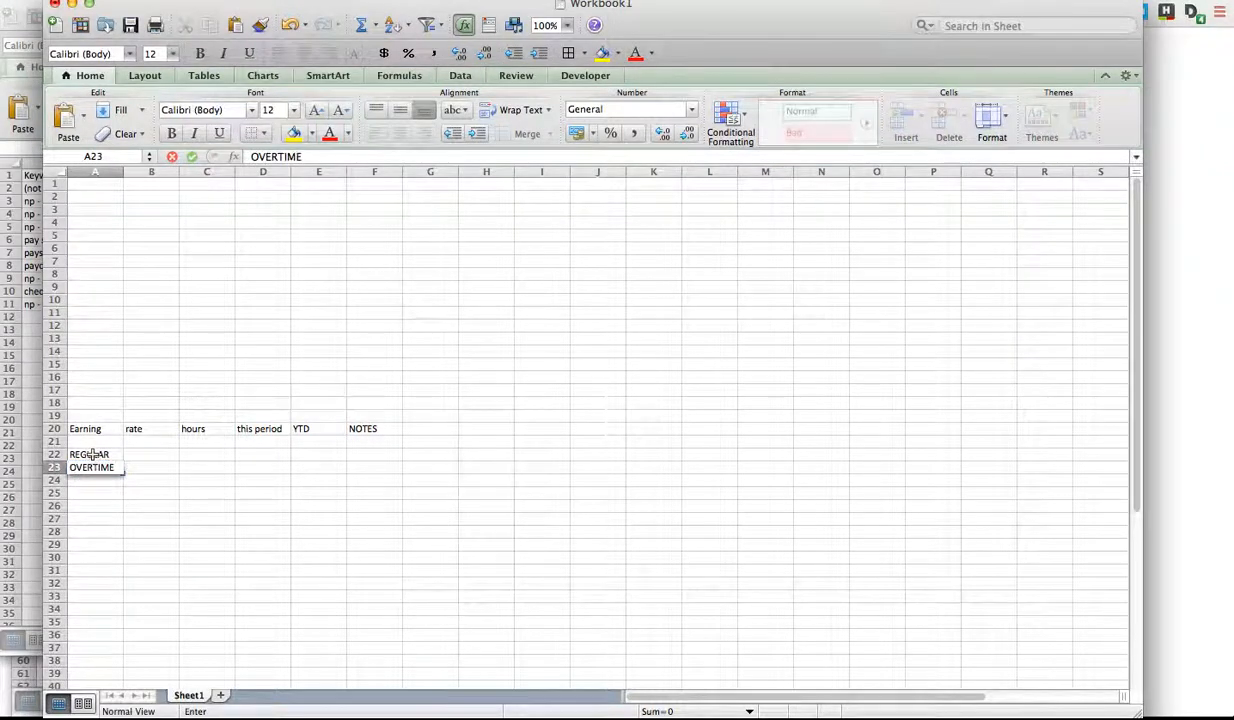
pyautogui.press('Return')
pyautogui.press('Up')
pyautogui.press('Down')
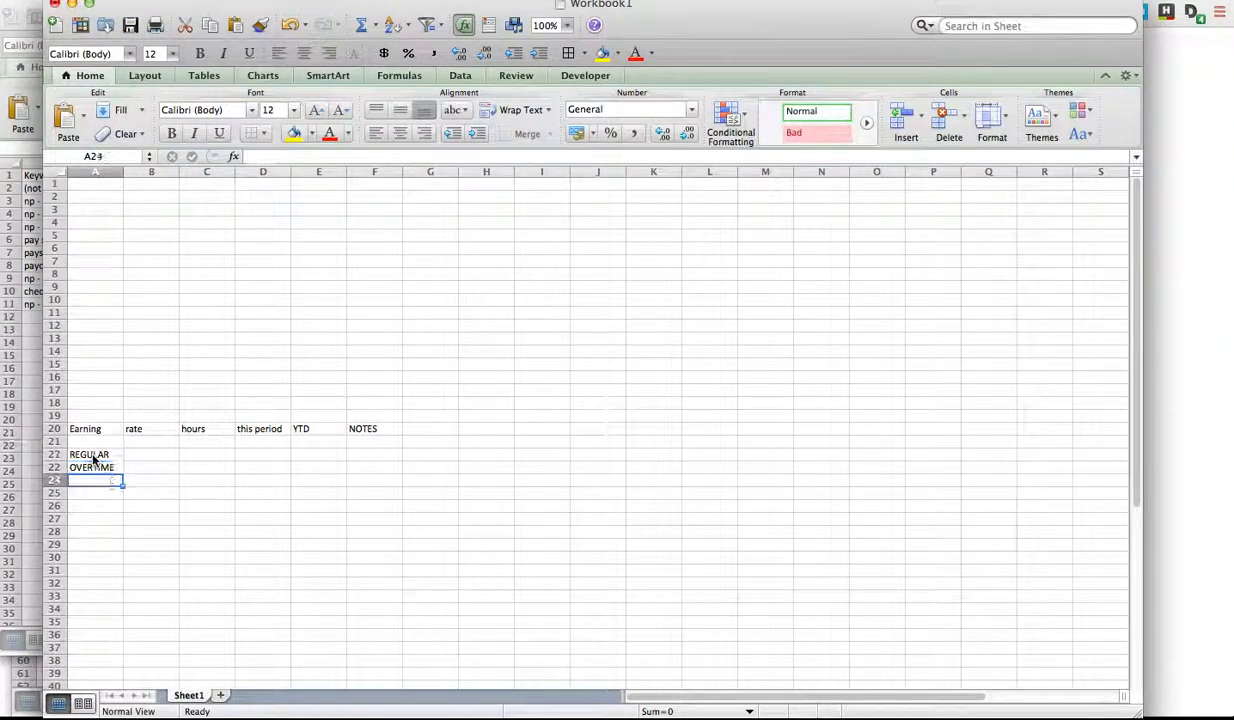
# - Enter the label COMMISION in A24 and widen column A to 12.83
pyautogui.write('COMMISSION')
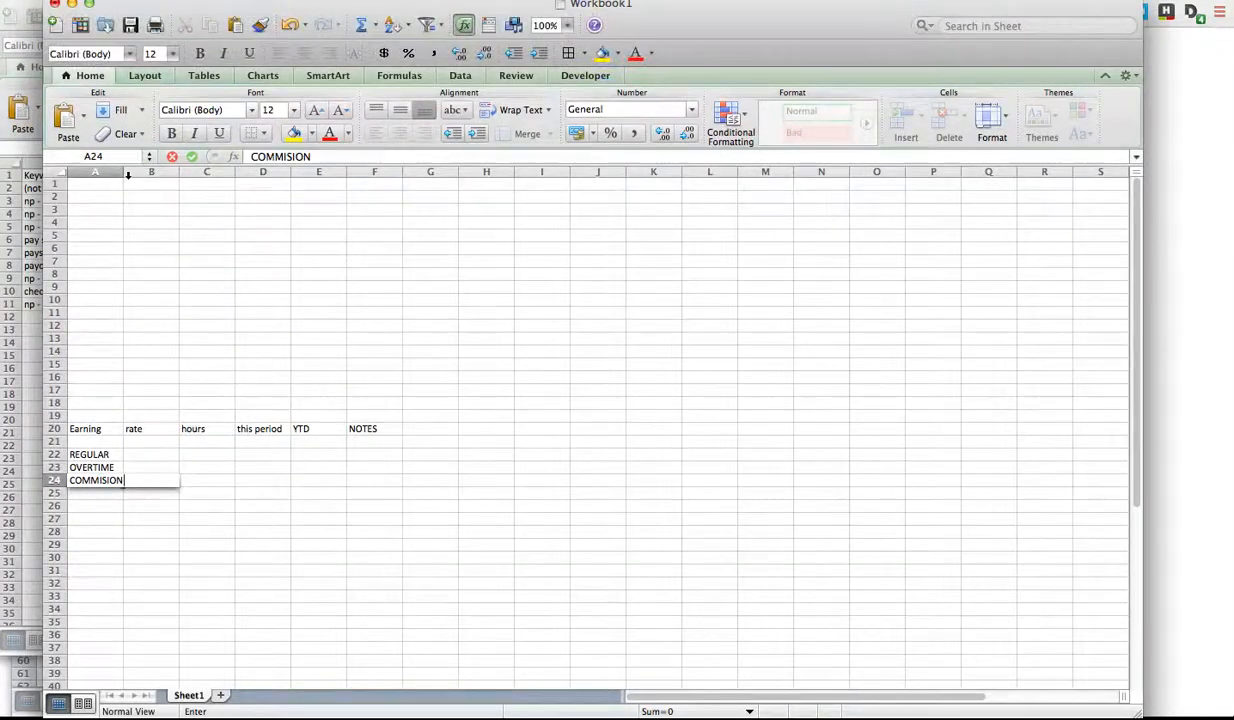
pyautogui.click(136, 299)
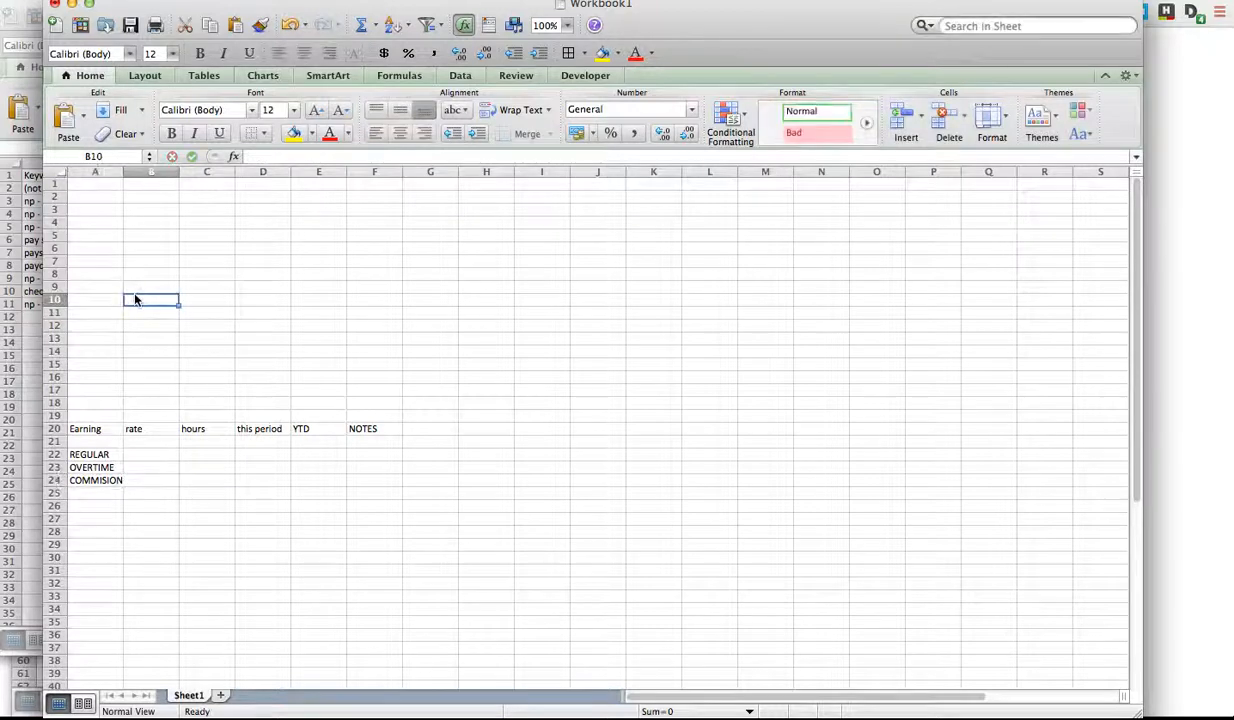
pyautogui.moveTo(124, 173)
pyautogui.mouseDown()
pyautogui.moveTo(154, 173)
pyautogui.moveTo(139, 173)
pyautogui.mouseUp()
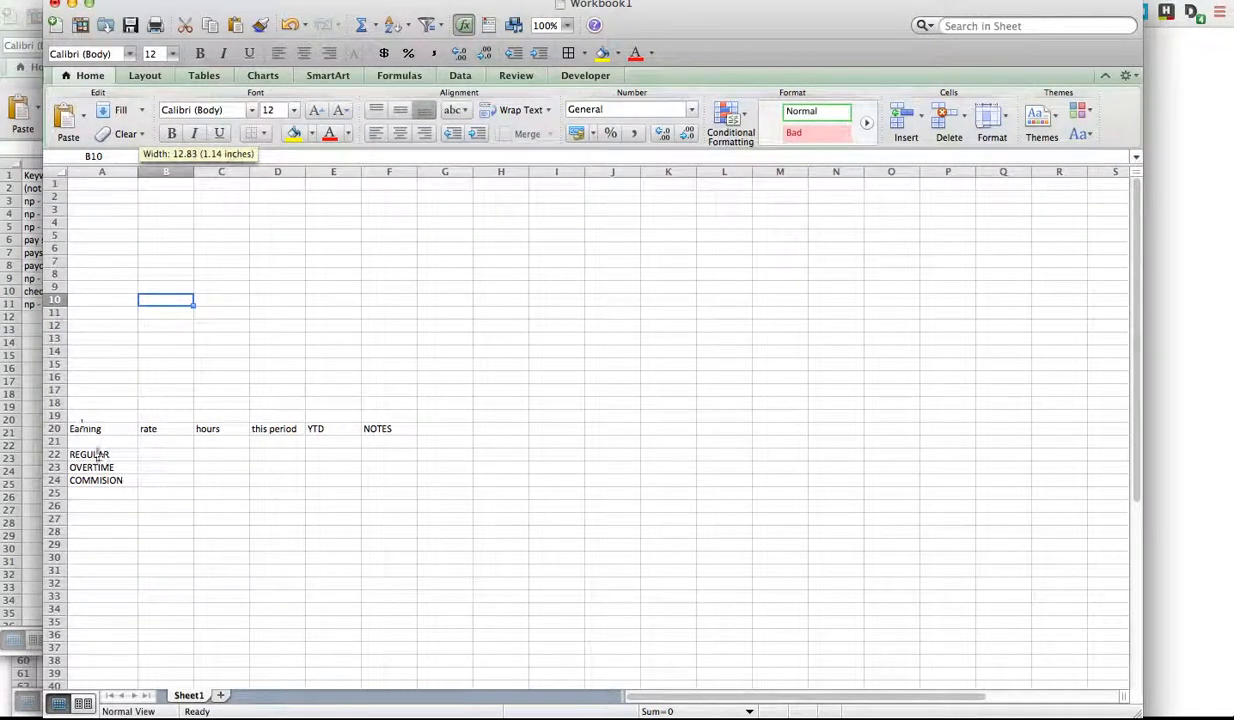
# - Fill in the REGULAR row with a rate of 15 in B22 and 40 hours in C22
pyautogui.click(166, 455)
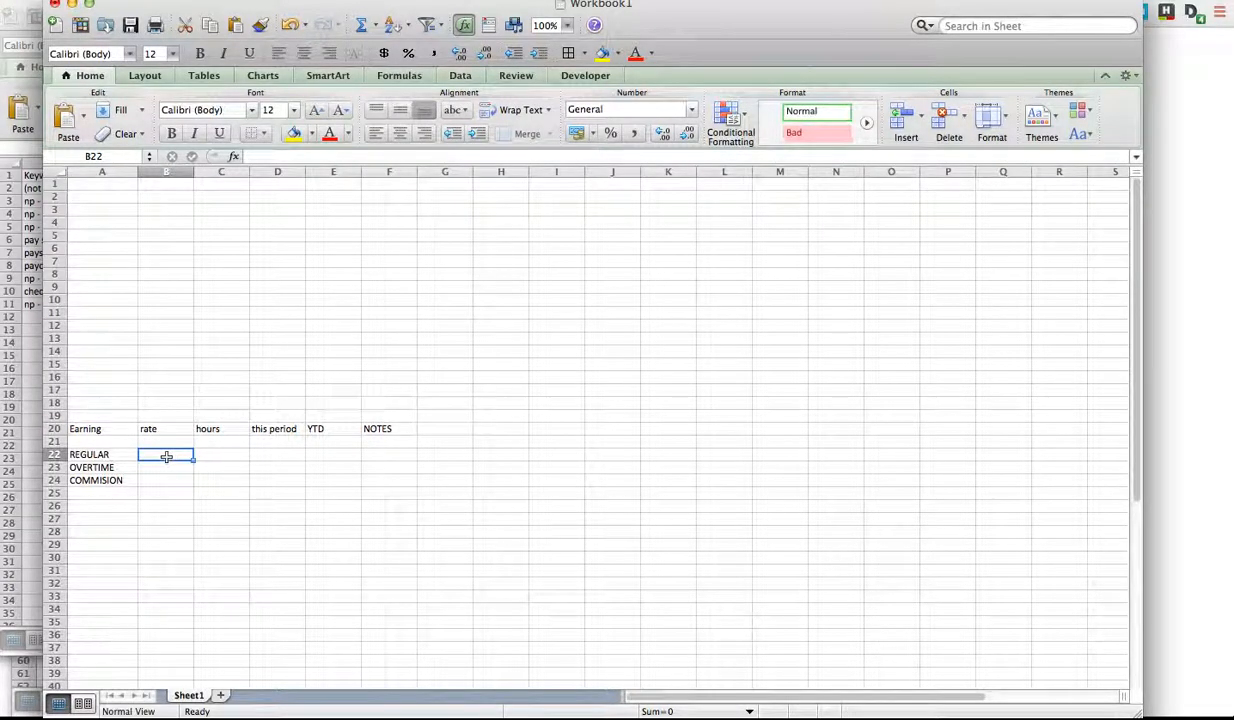
pyautogui.write('15')
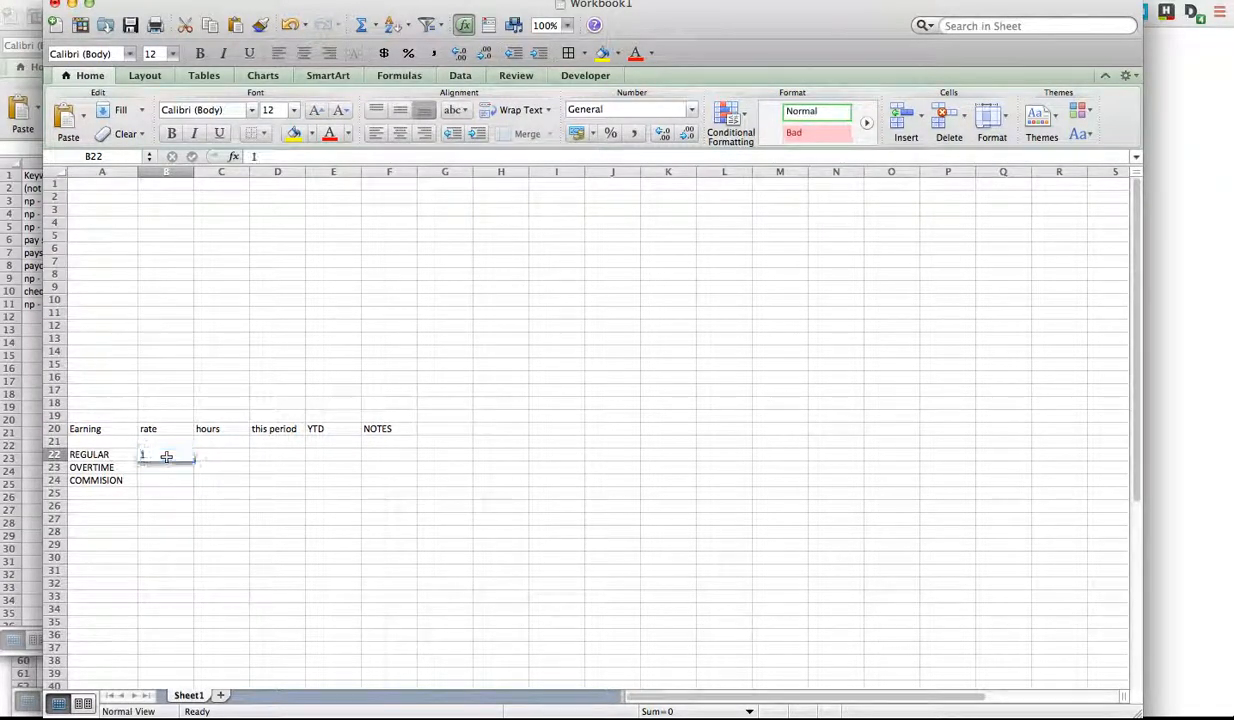
pyautogui.click(223, 457)
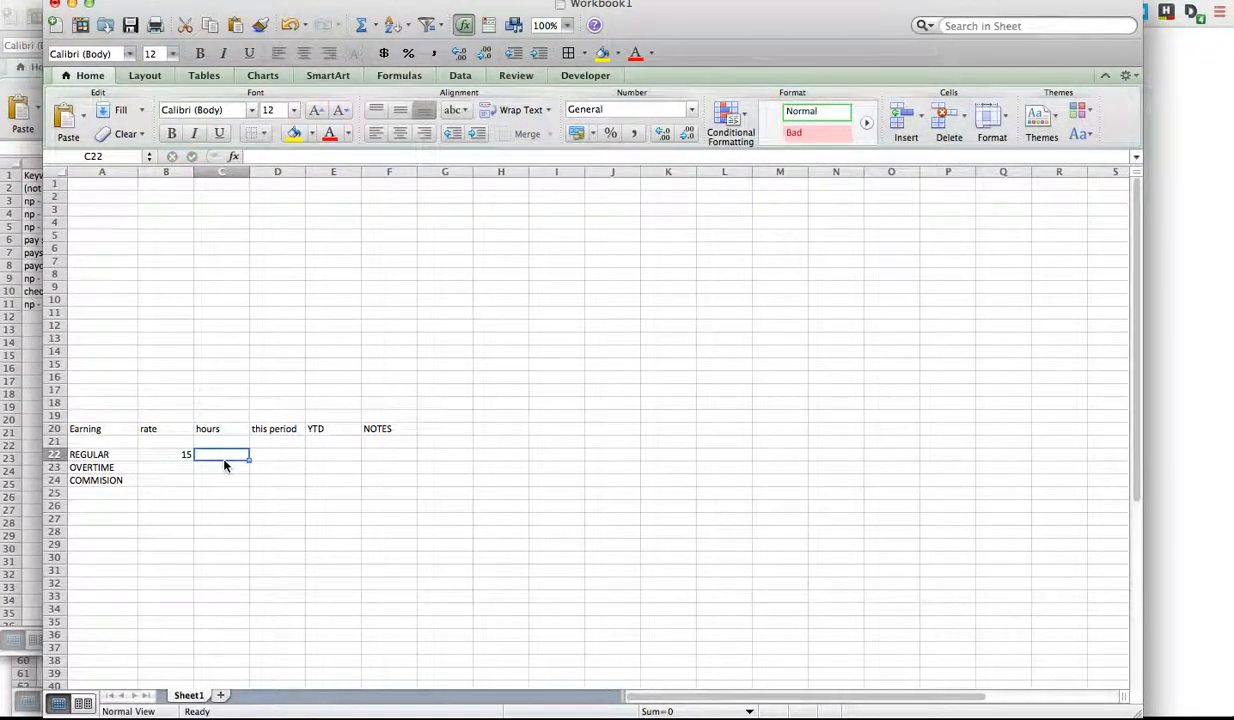
pyautogui.write('40')
pyautogui.press('Tab')
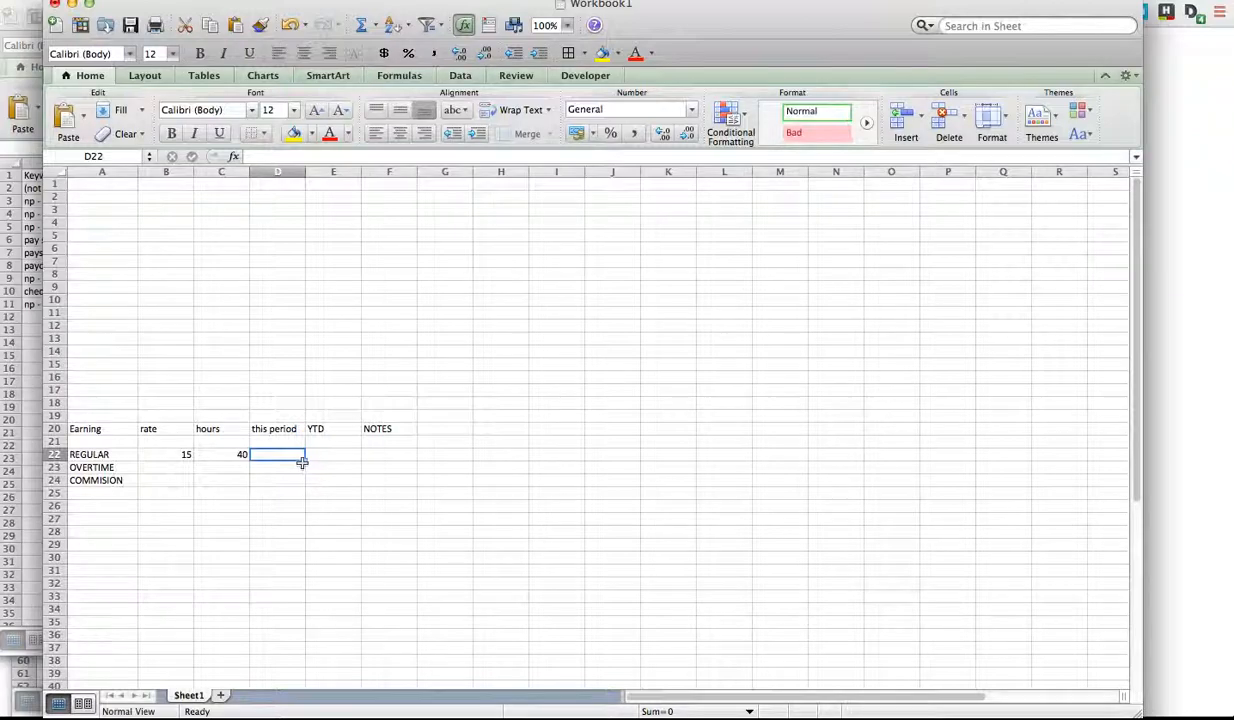
# - Consult the sample stub in Chrome and change the REGULAR rate in B22 of the Excel sheet to 10
pyautogui.press('super+Tab')
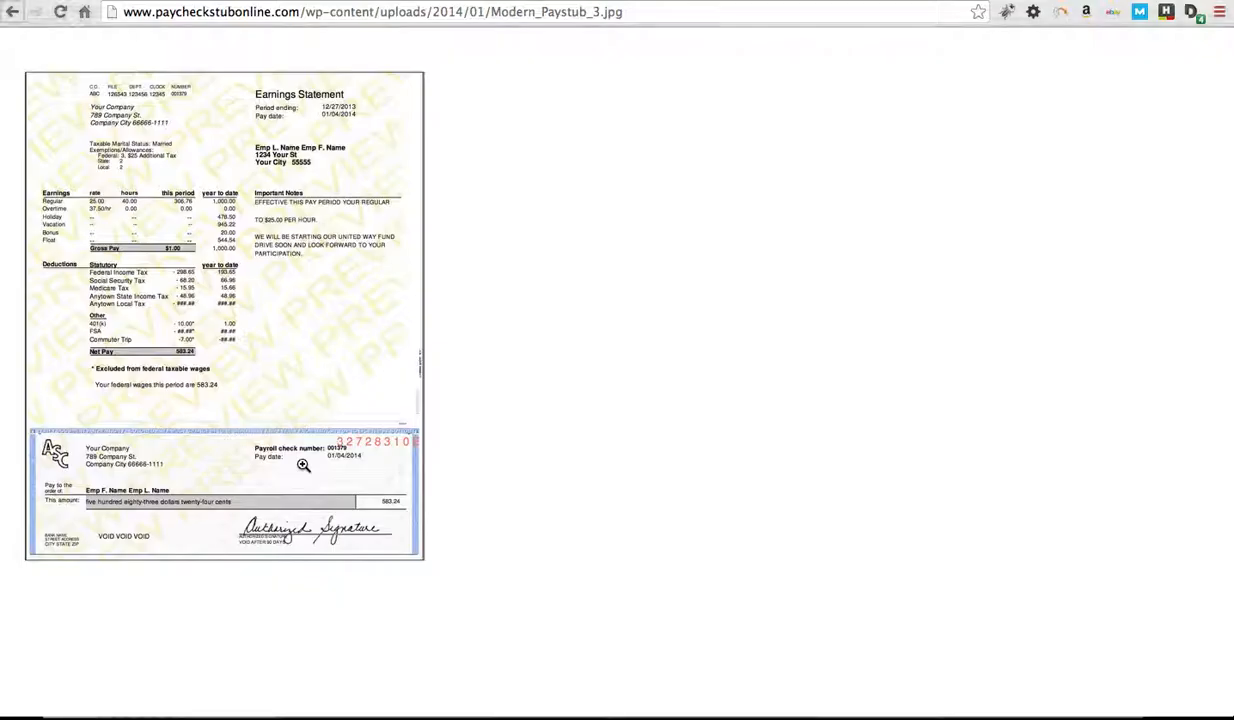
pyautogui.press('super+Tab')
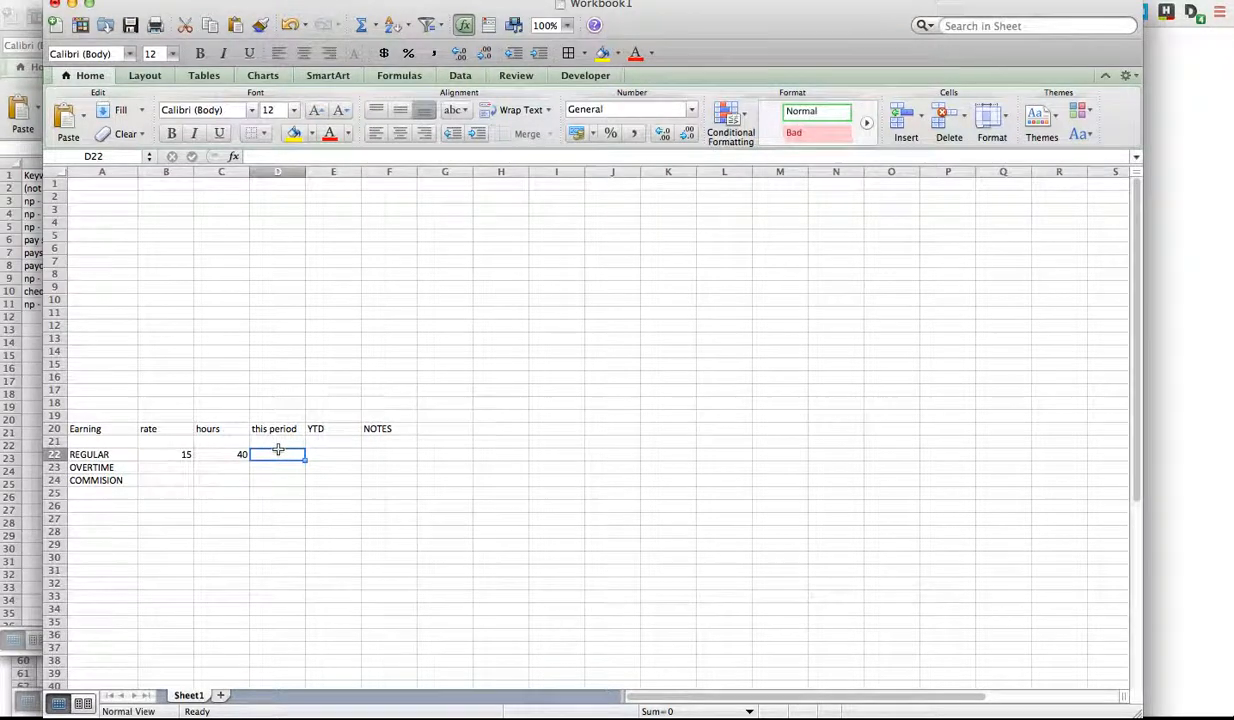
pyautogui.click(168, 455)
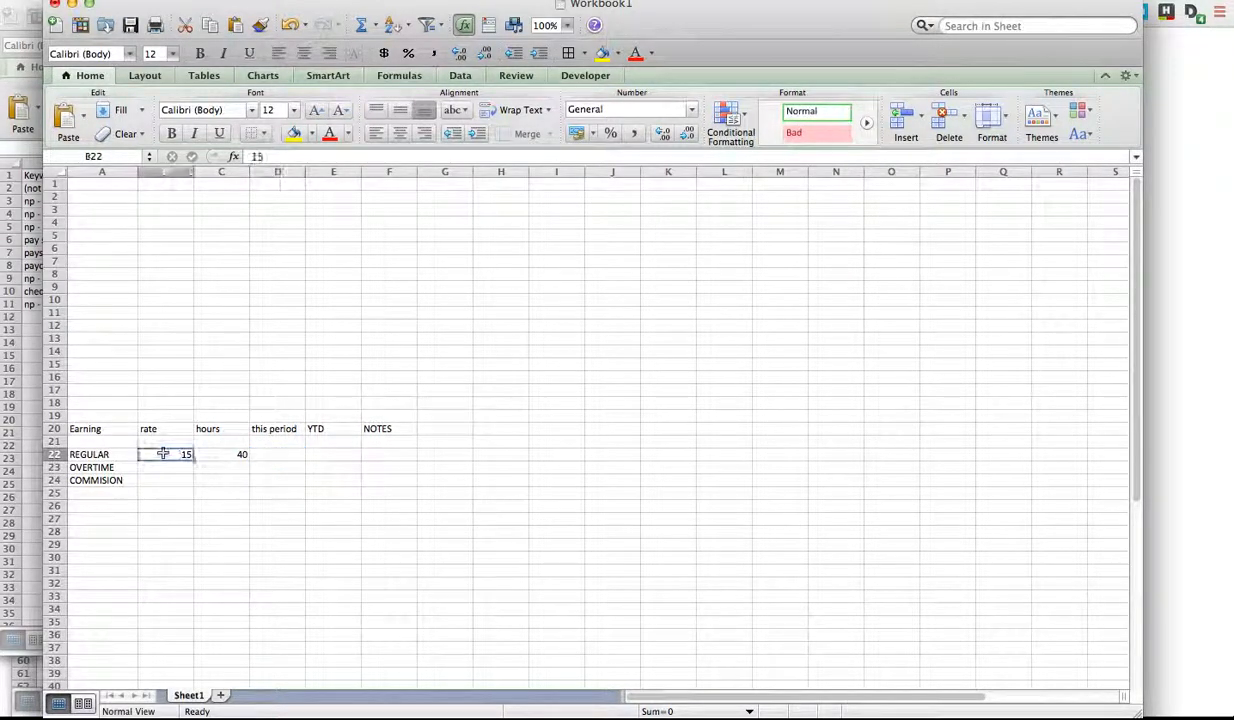
pyautogui.click(280, 157)
pyautogui.write('0')
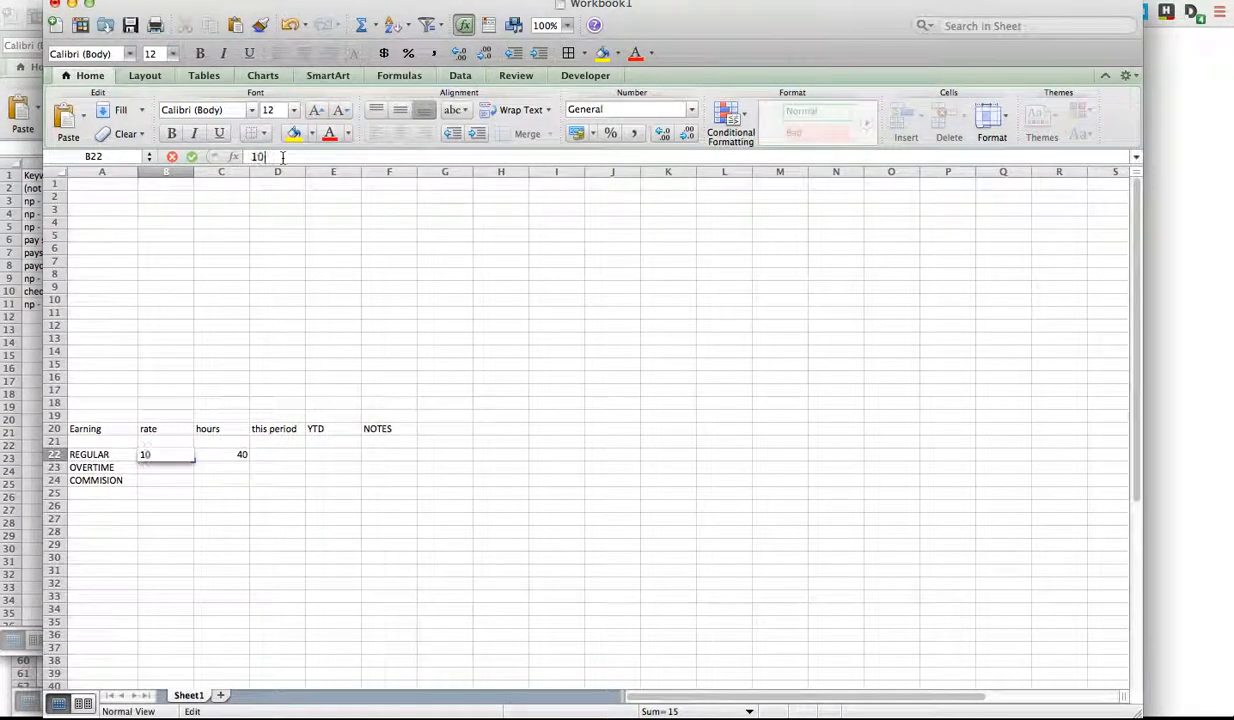
# - Enter 400 for both this period and YTD in D22:E22 of the REGULAR row
pyautogui.click(278, 456)
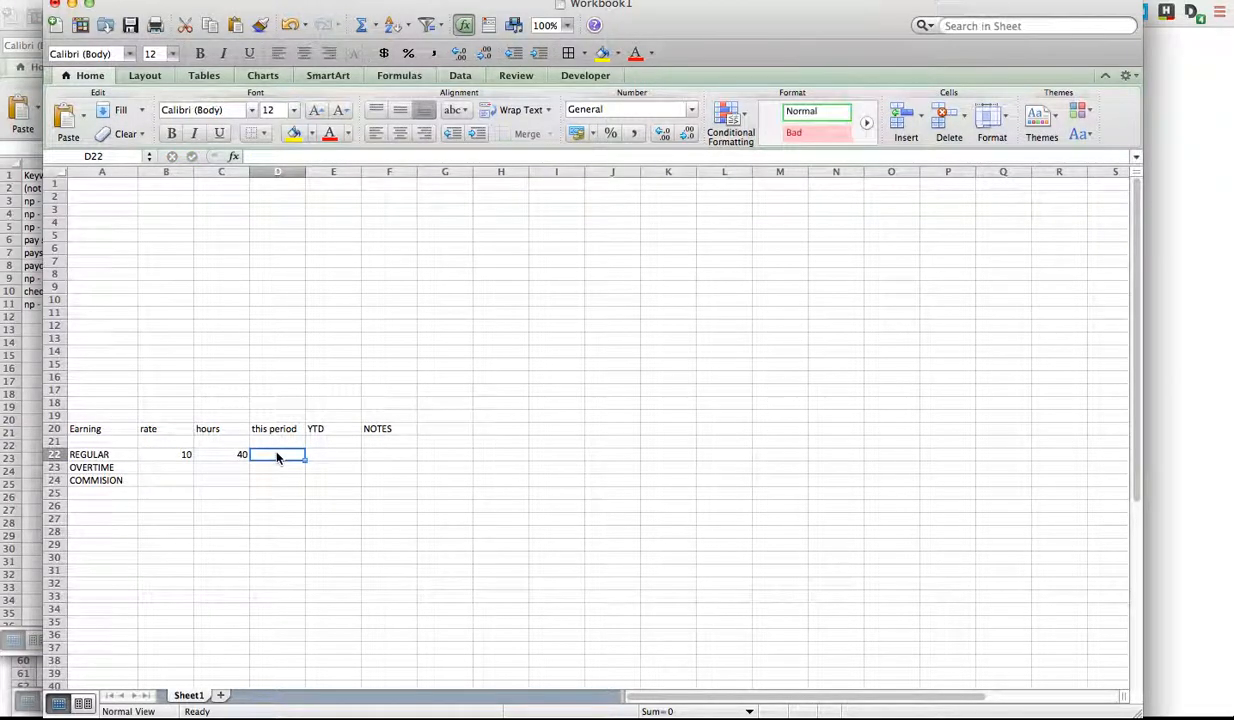
pyautogui.write('400')
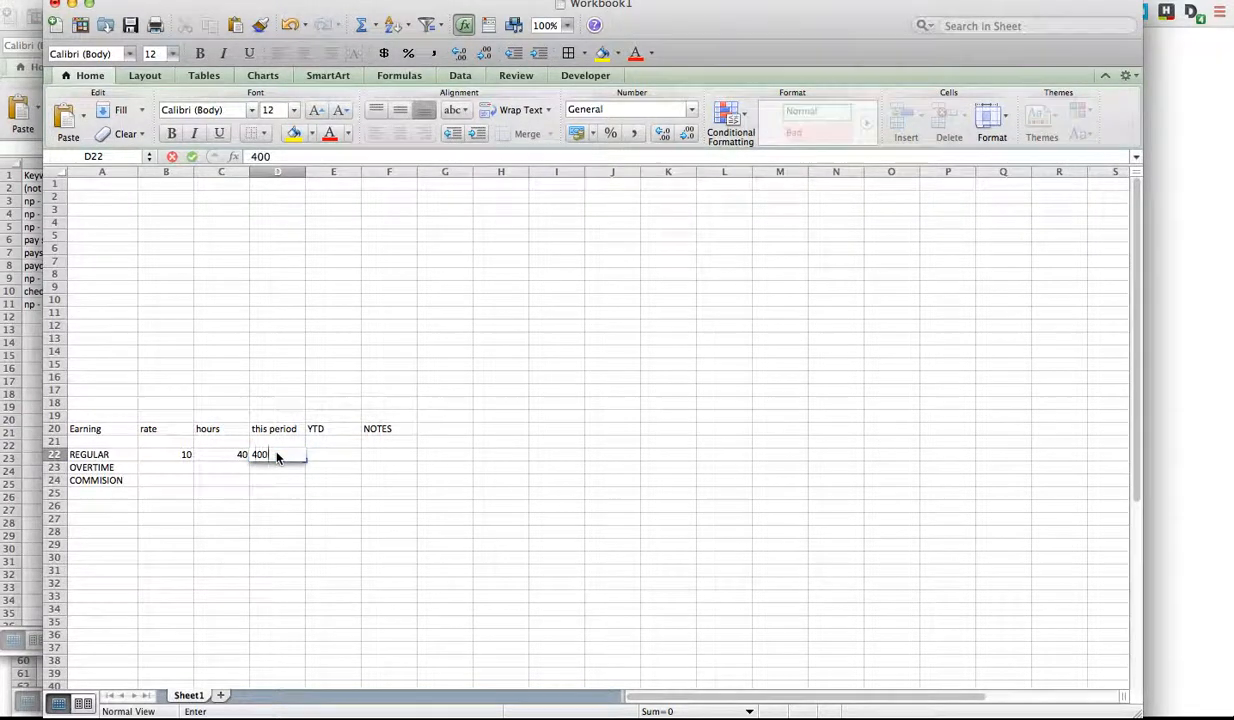
pyautogui.click(344, 456)
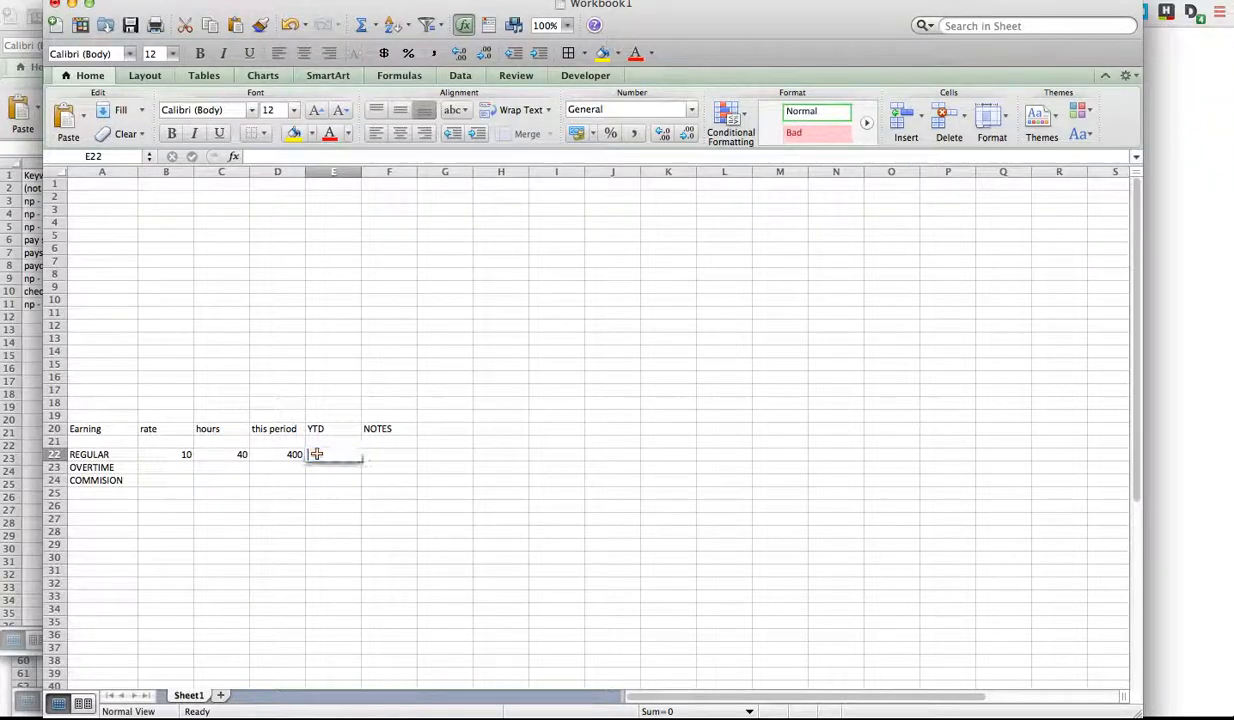
pyautogui.write('400')
pyautogui.press('Tab')
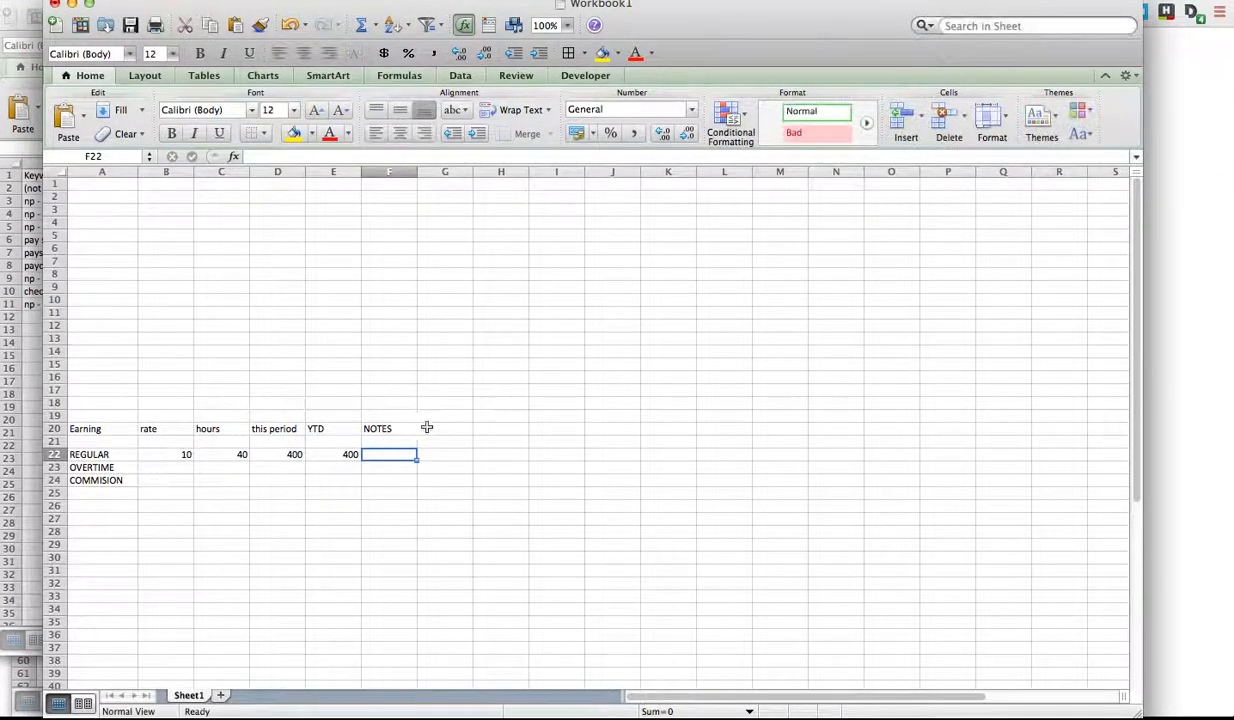
pyautogui.click(343, 454)
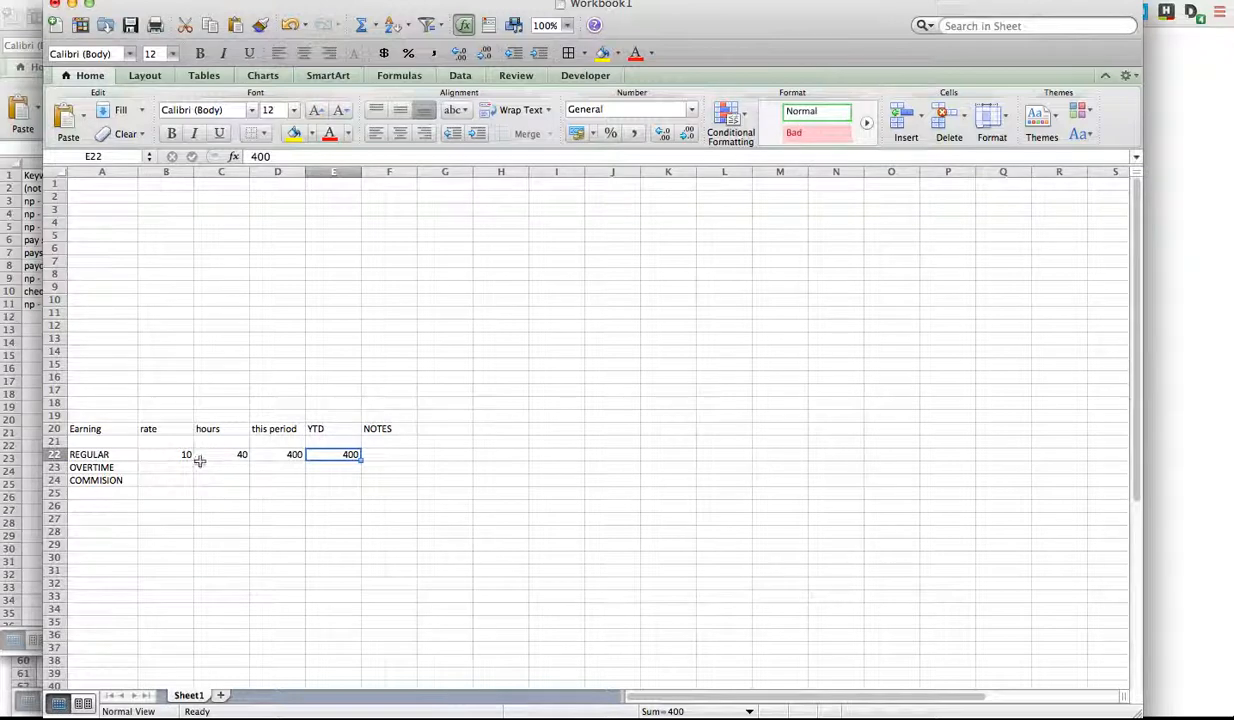
pyautogui.click(170, 467)
pyautogui.click(158, 479)
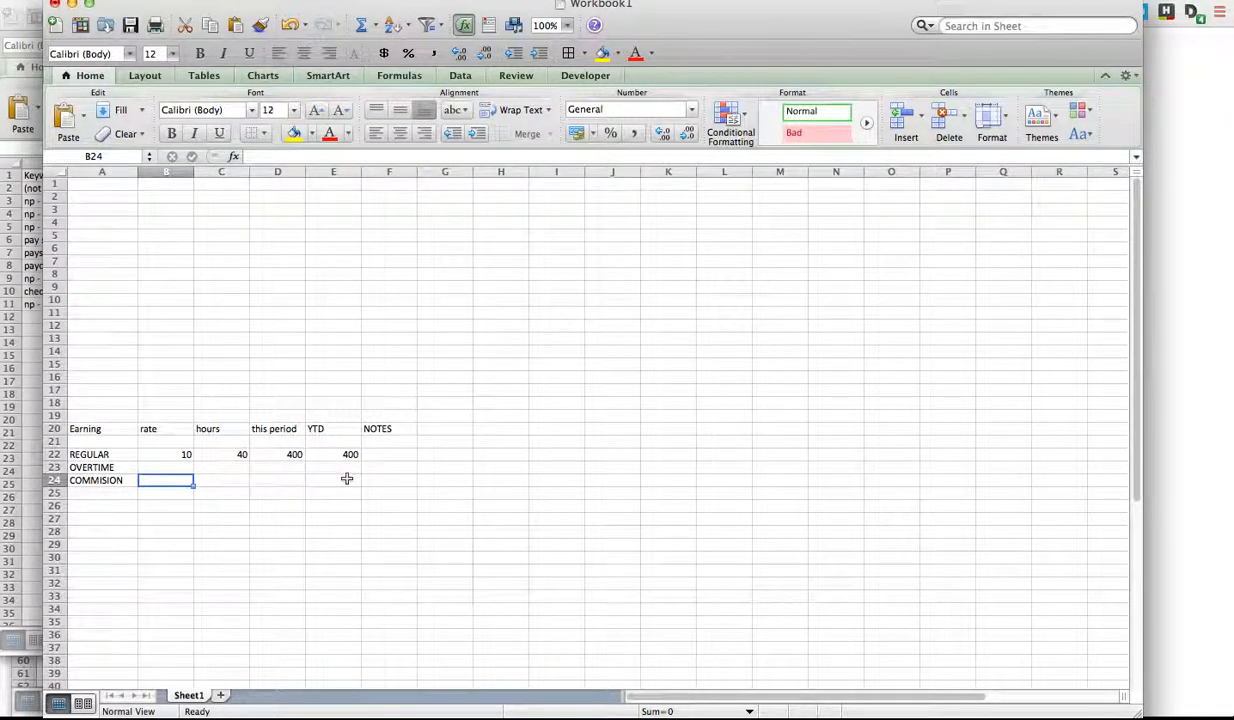
# - Make the headings in A20:F20 bold, following the heading style of the sample stub in Chrome
pyautogui.press('super+Tab')
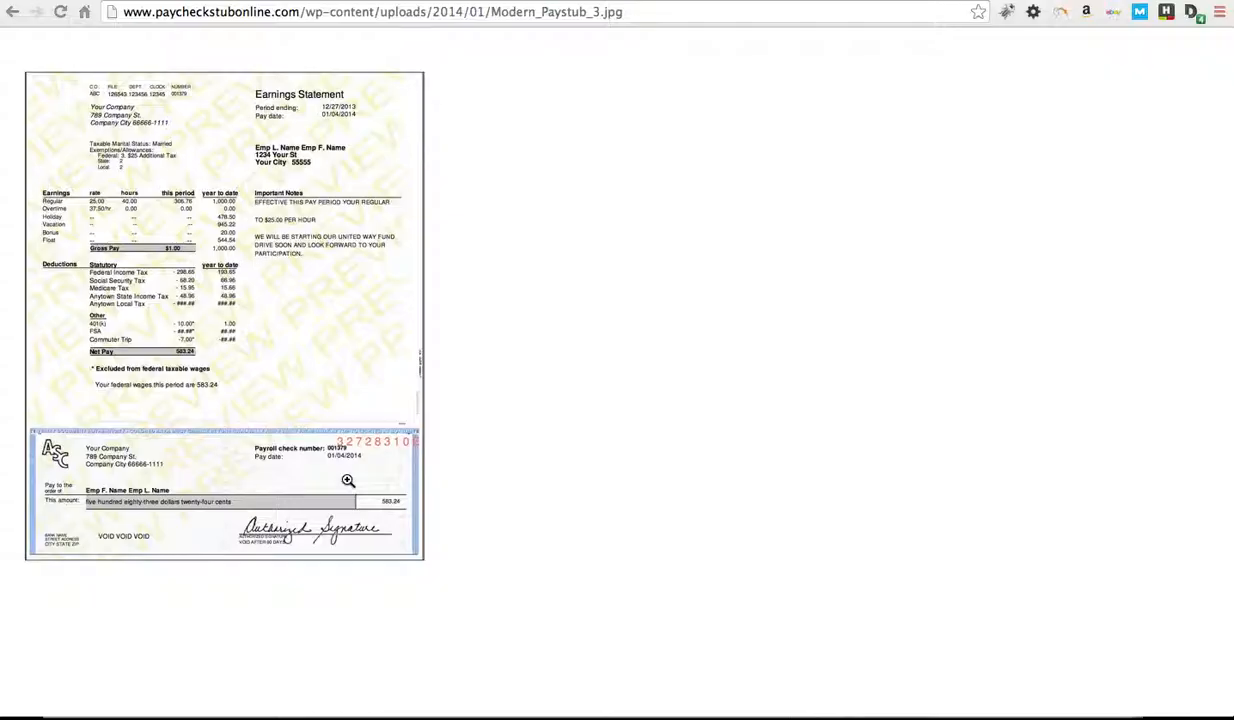
pyautogui.press('super+Tab')
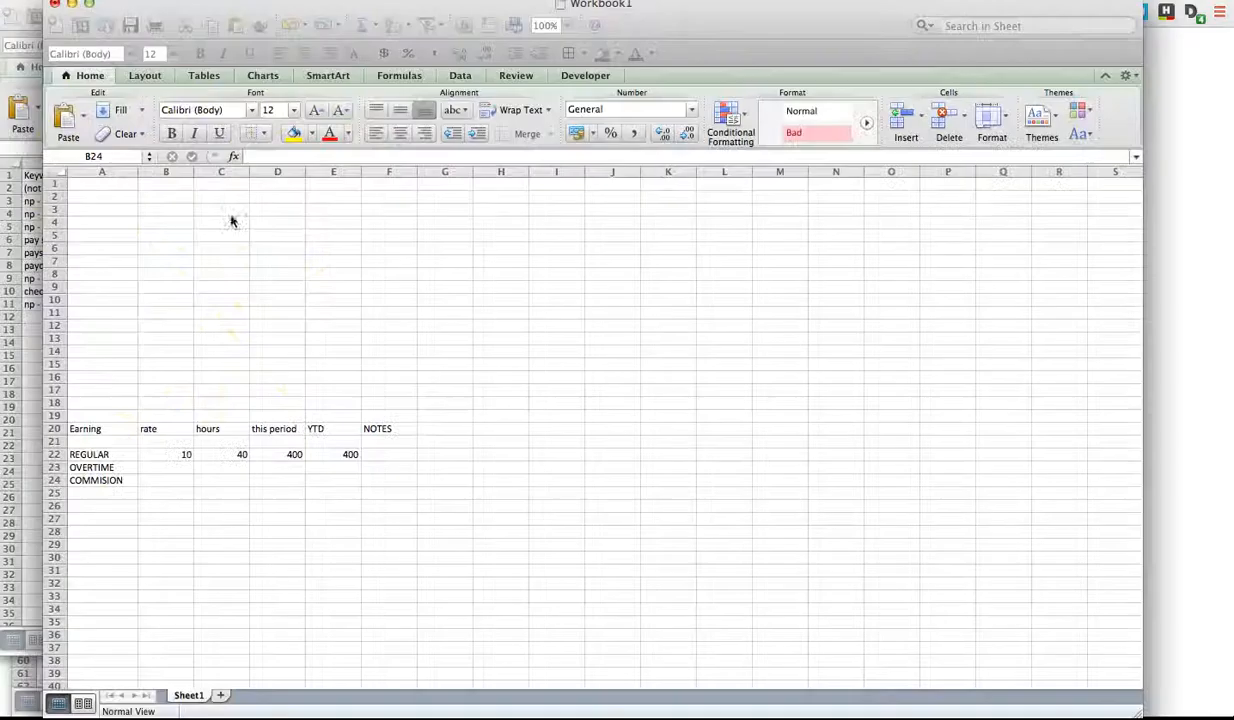
pyautogui.doubleClick(85, 428)
pyautogui.moveTo(85, 428); pyautogui.dragTo(377, 428)
pyautogui.press('super+Tab')
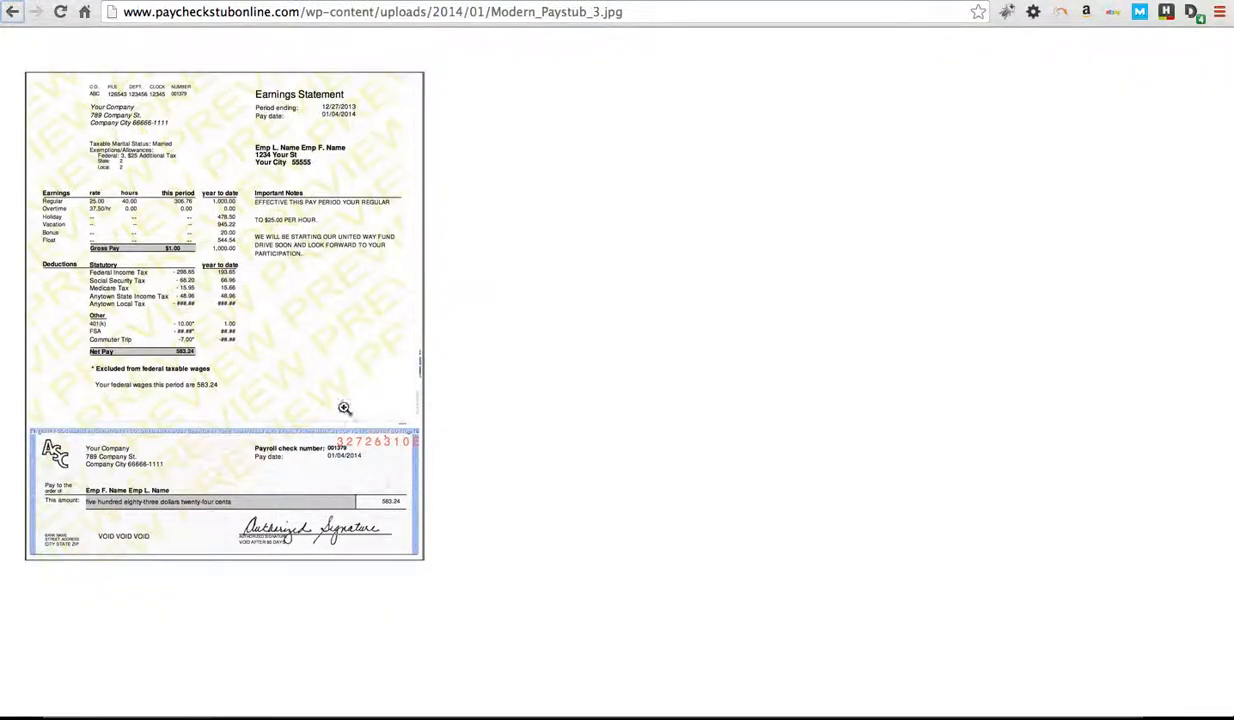
pyautogui.press('super+Tab')
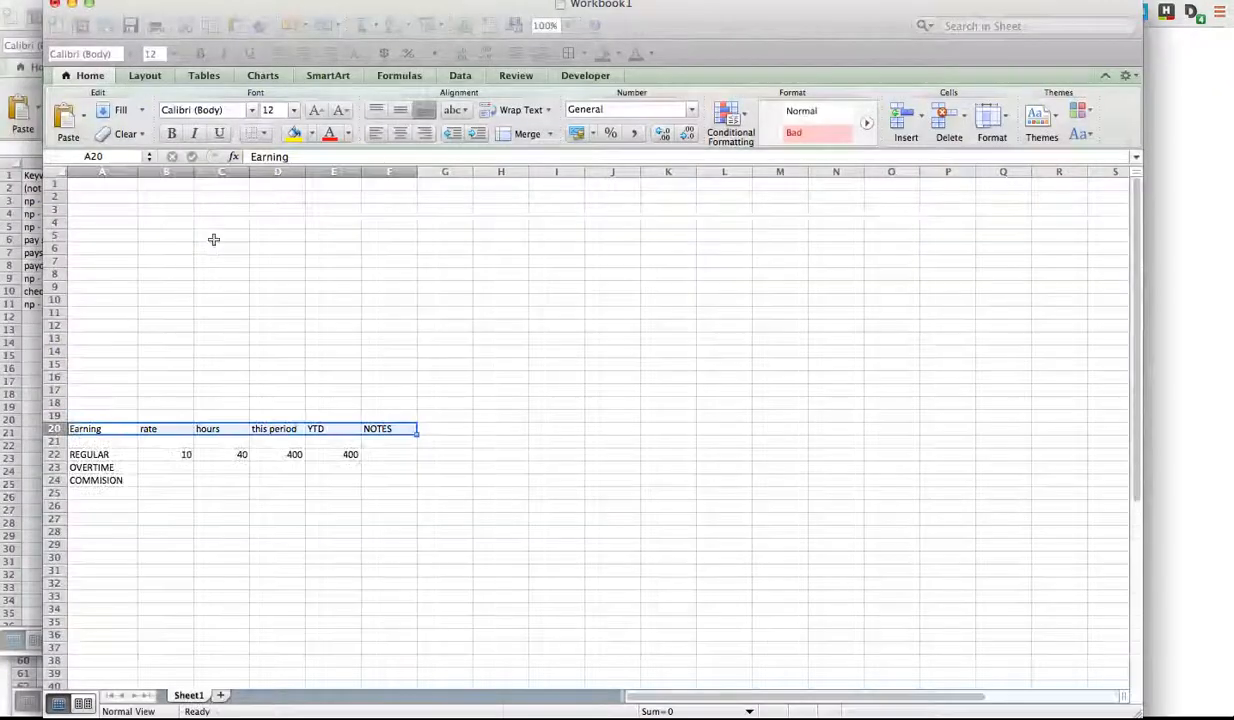
pyautogui.click(171, 134)
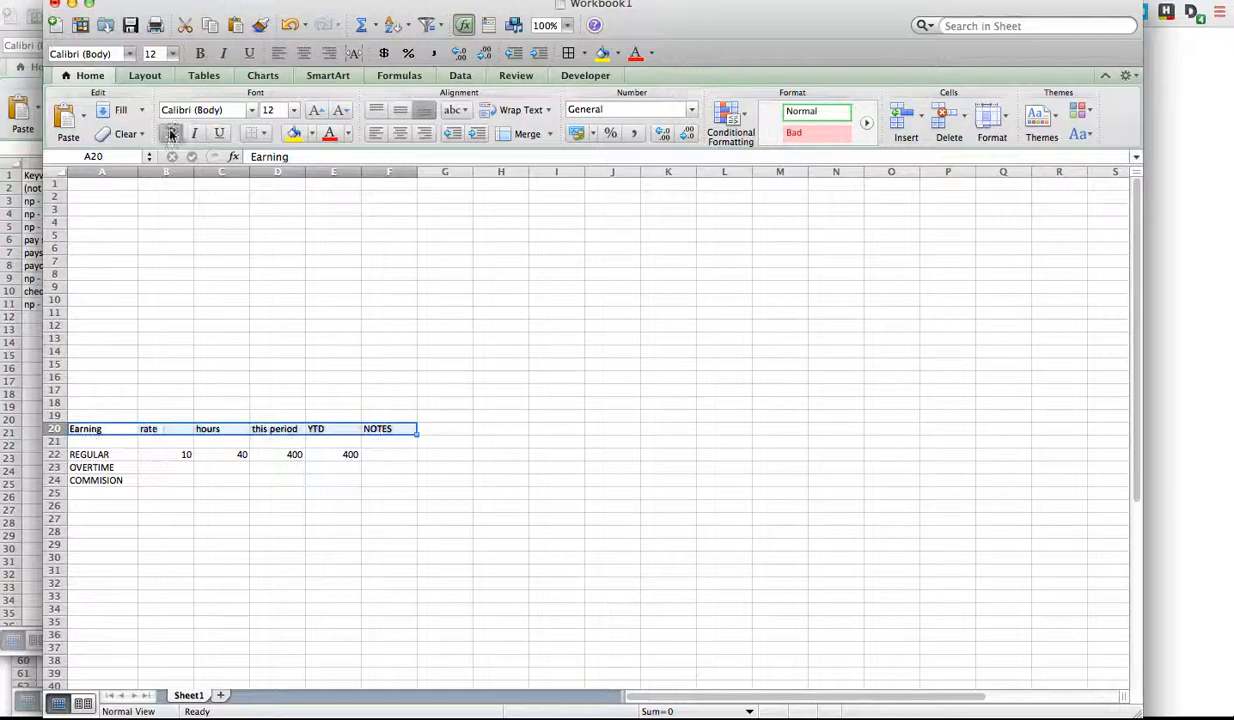
pyautogui.click(208, 507)
# - Center the REGULAR row values in B22:E22, comparing the layout with the sample stub in Chrome
pyautogui.press('super+Tab')
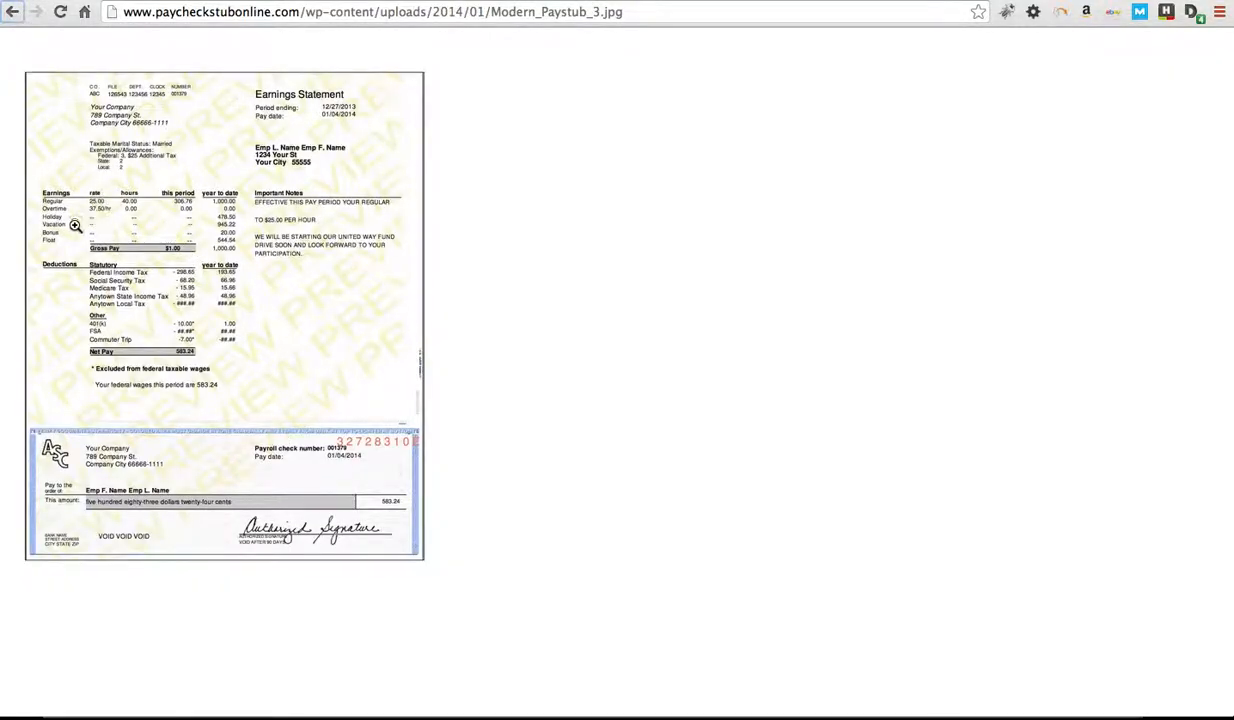
pyautogui.press('super+Tab')
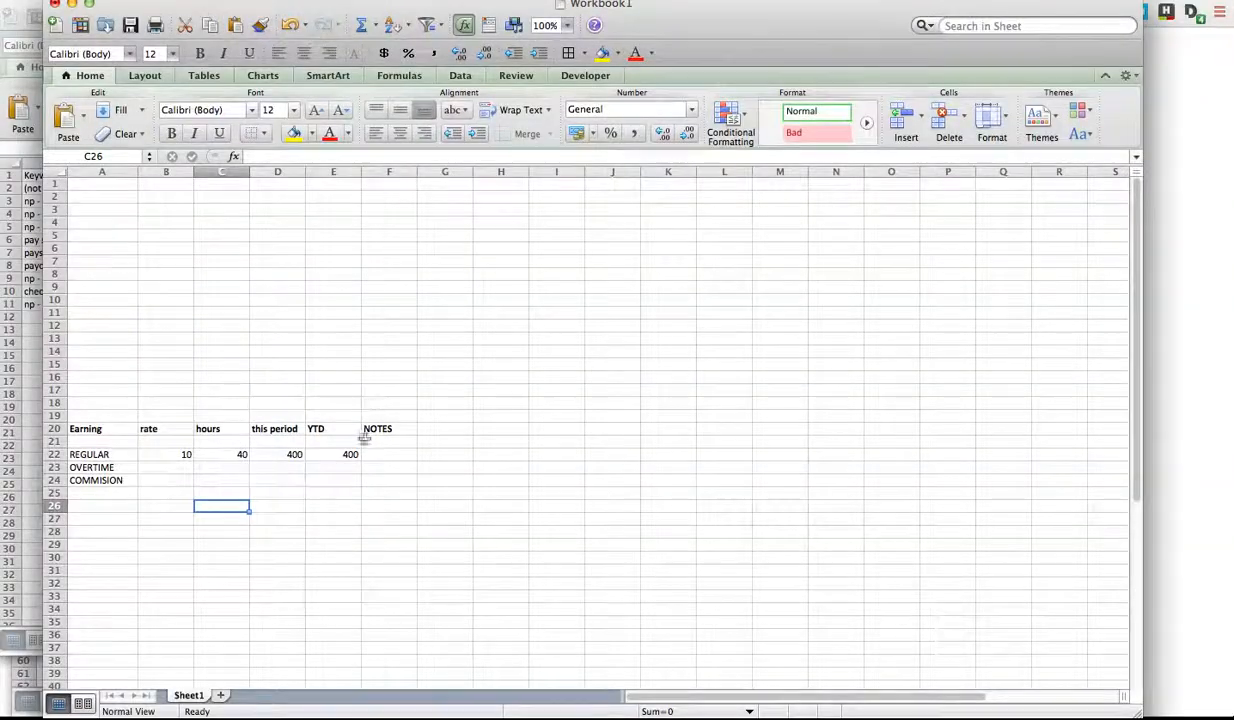
pyautogui.press('super+Tab')
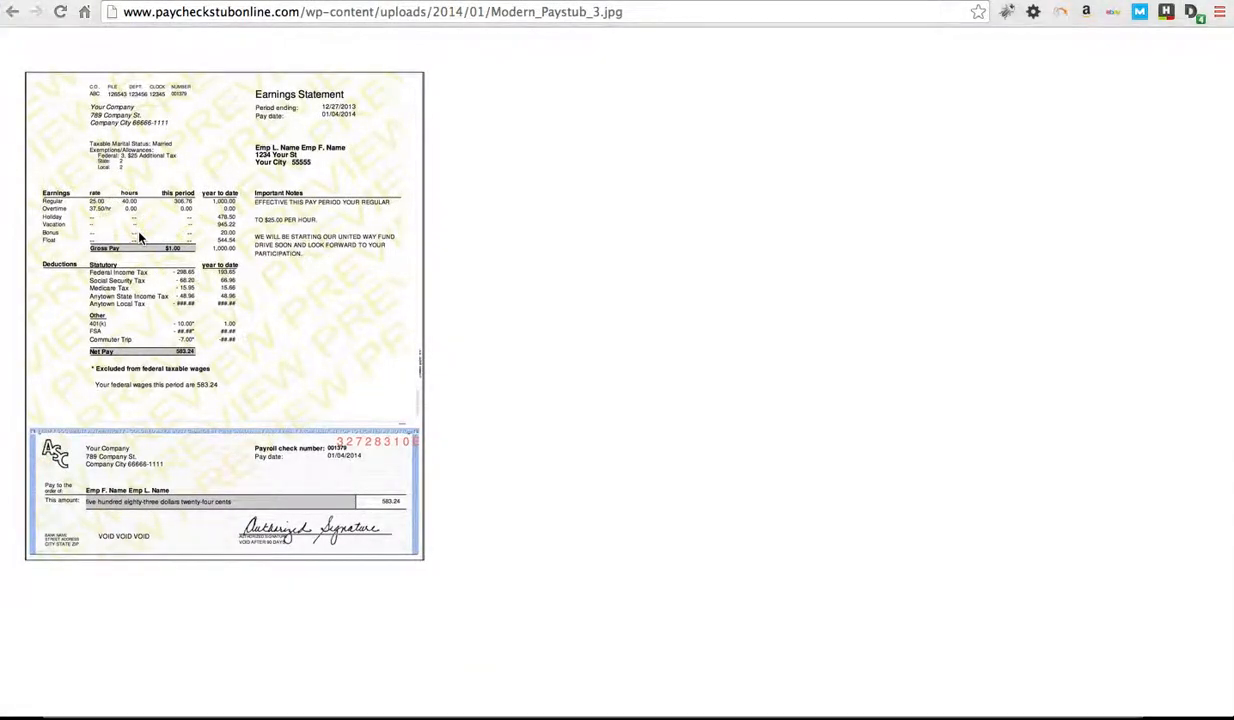
pyautogui.press('super+Tab')
pyautogui.click(168, 454)
pyautogui.moveTo(168, 454); pyautogui.dragTo(350, 454)
pyautogui.click(401, 133)
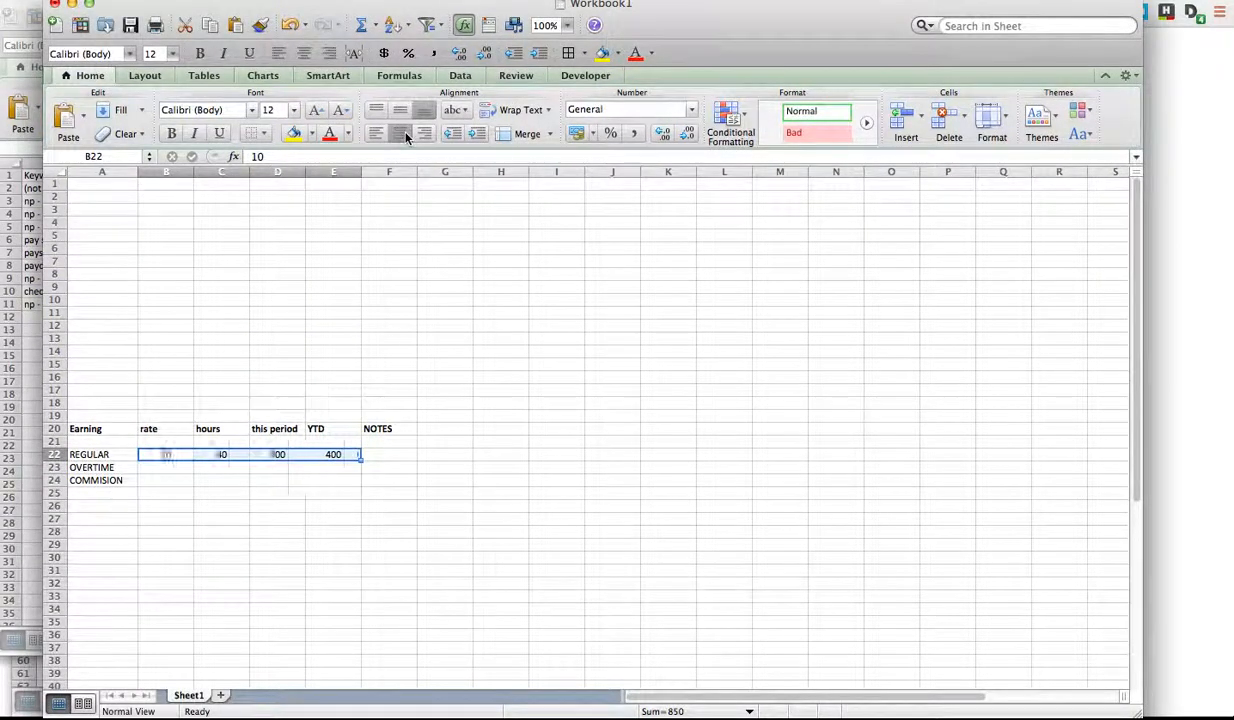
pyautogui.click(365, 584)
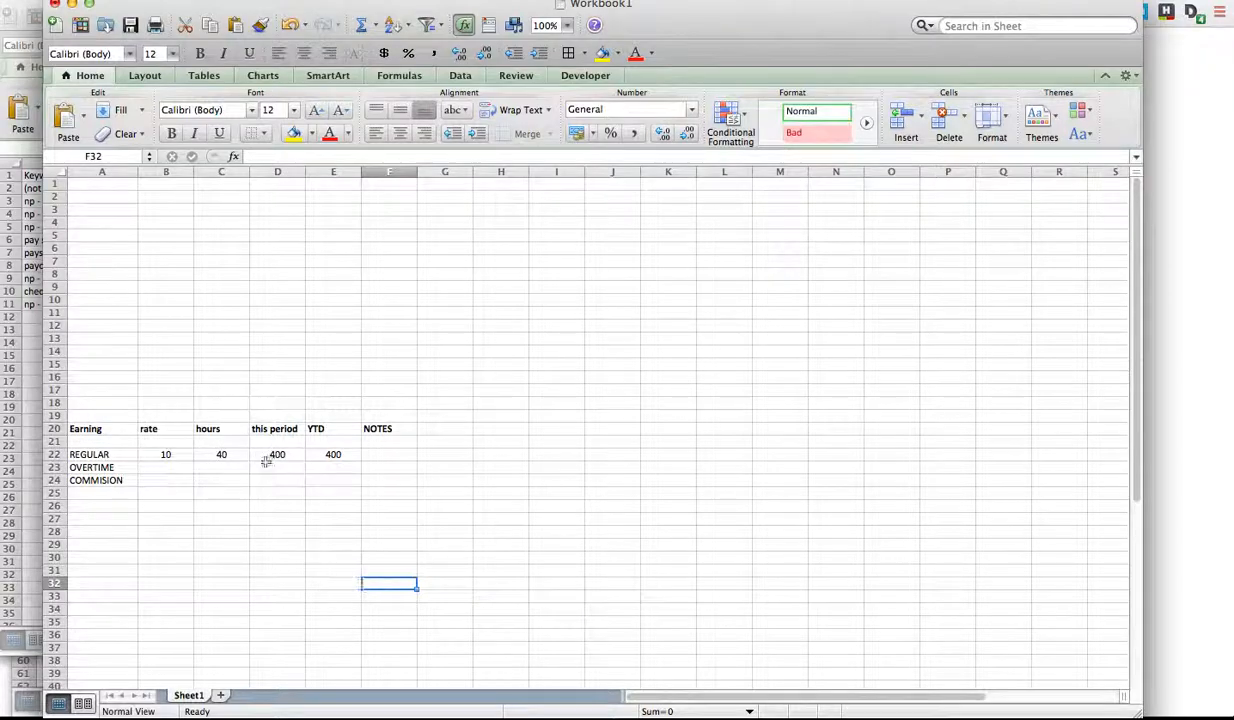
pyautogui.press('super+Tab')
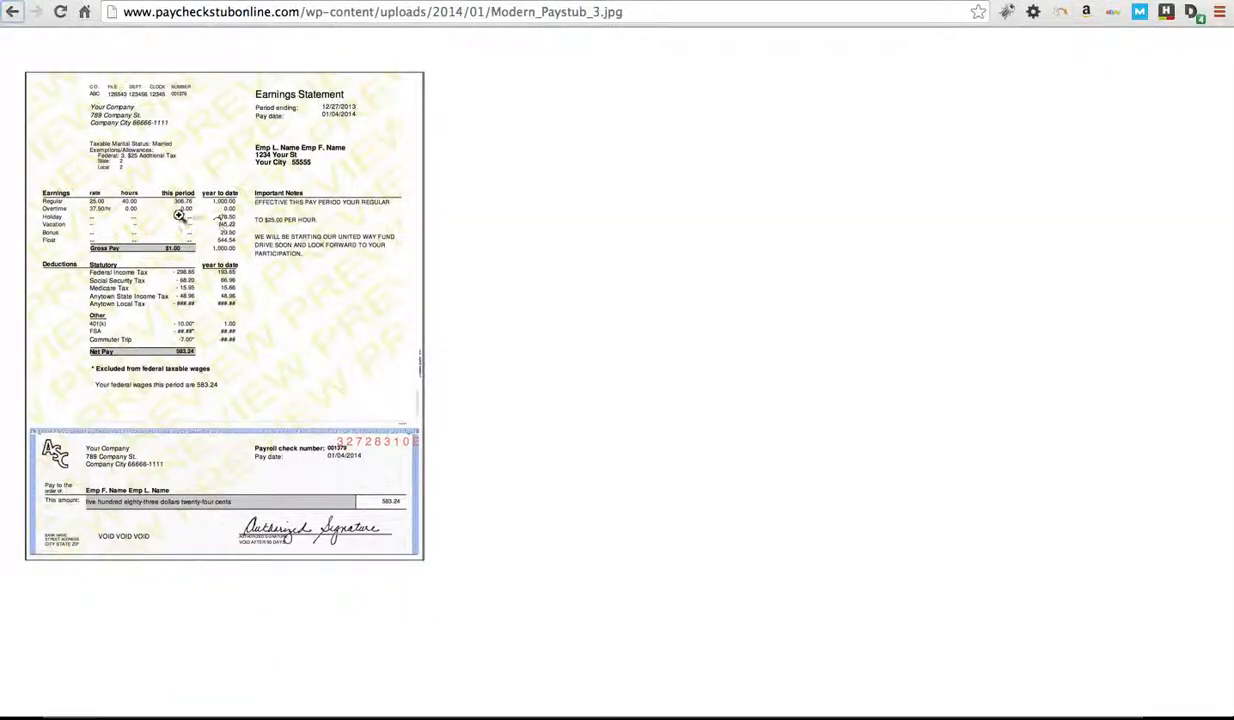
pyautogui.press('super+Tab')
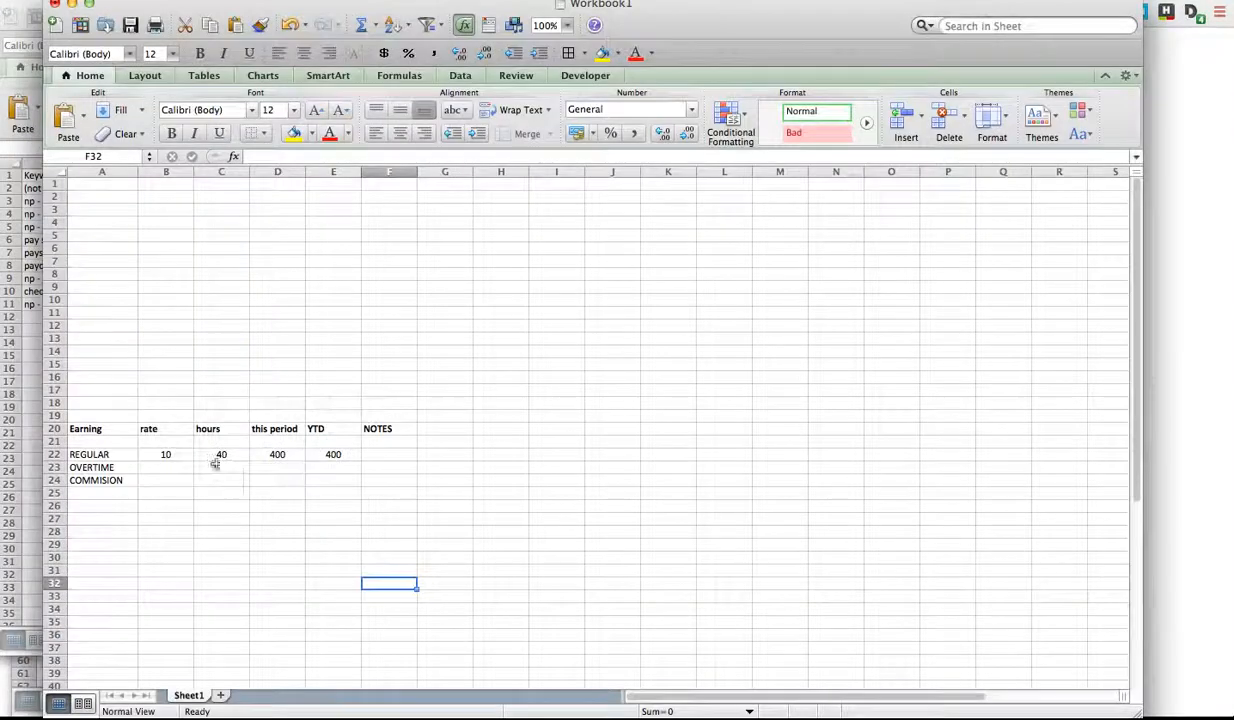
# - Try to show the REGULAR rate in B22 with two decimals by re-entering it as 10.00
pyautogui.click(181, 457)
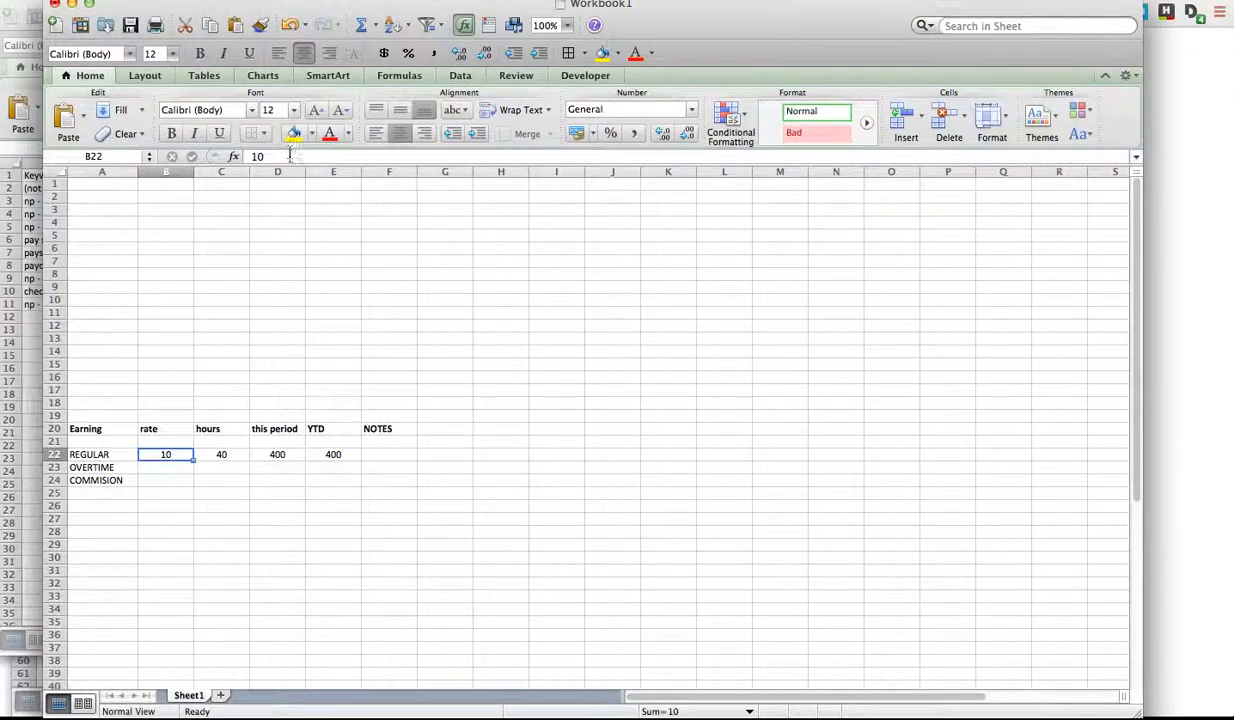
pyautogui.click(290, 156)
pyautogui.write('.00')
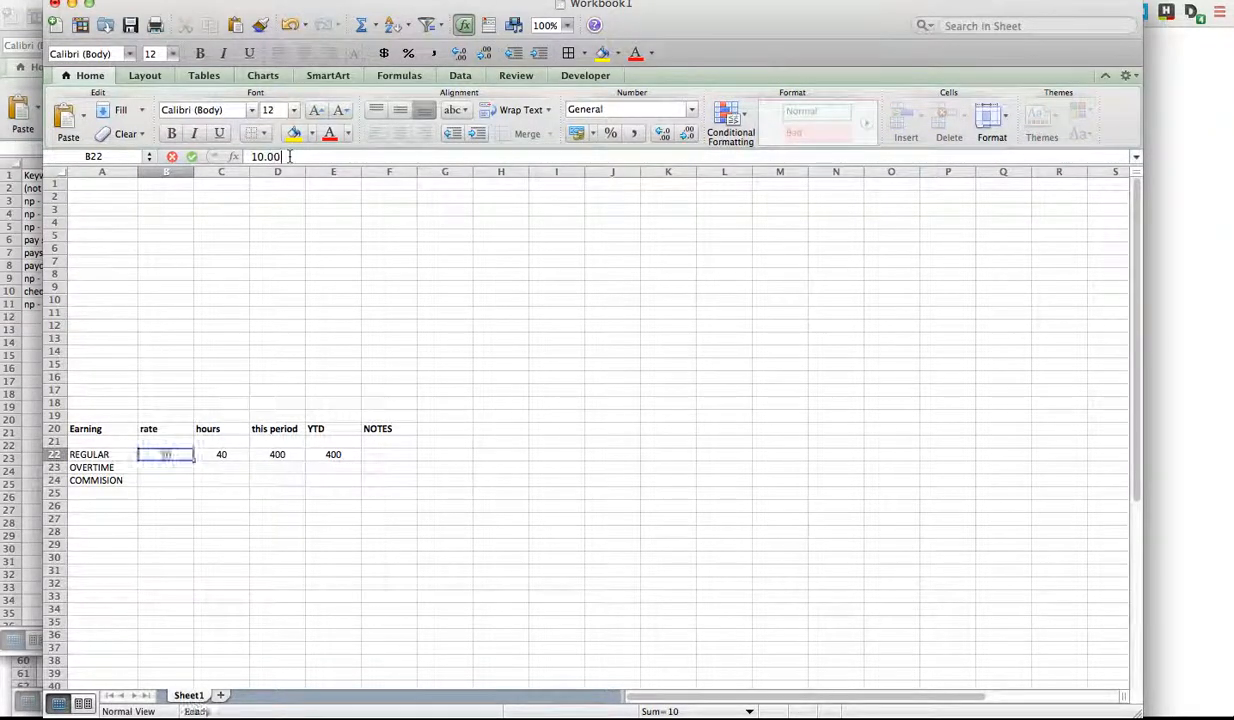
pyautogui.press('Return')
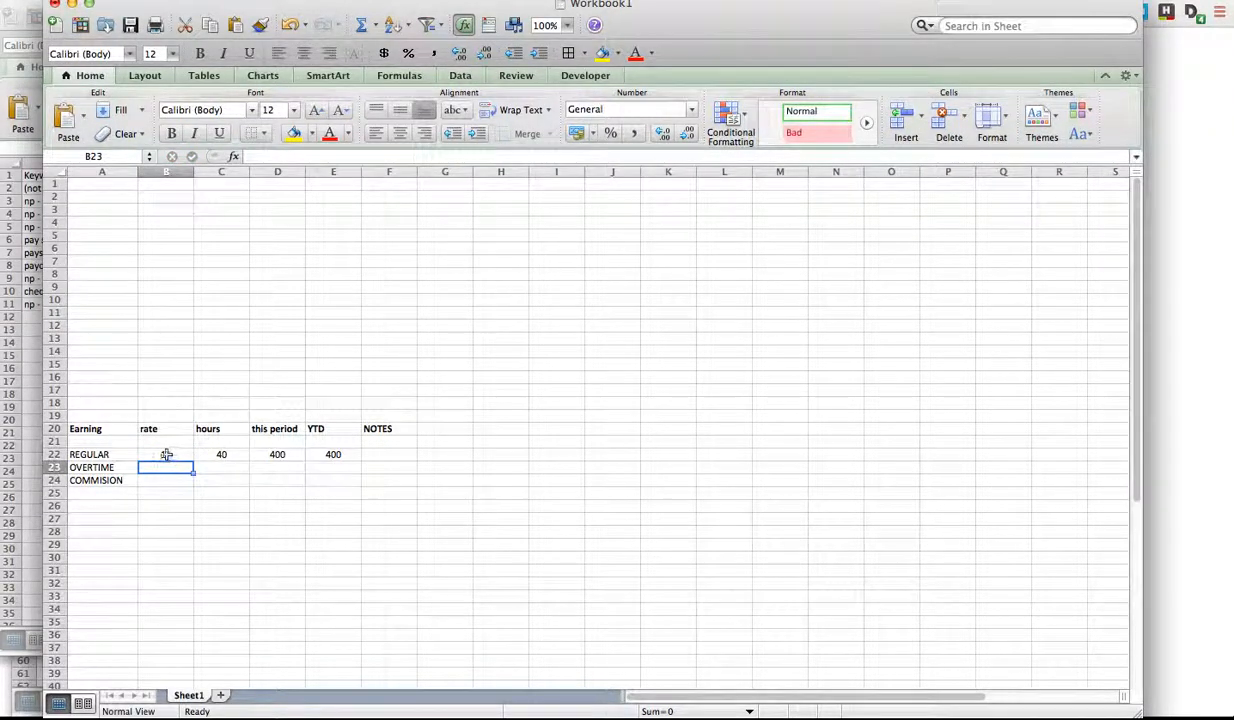
# - Apply the Accounting number format to the REGULAR row values in B22:E22
pyautogui.moveTo(166, 455); pyautogui.dragTo(340, 455)
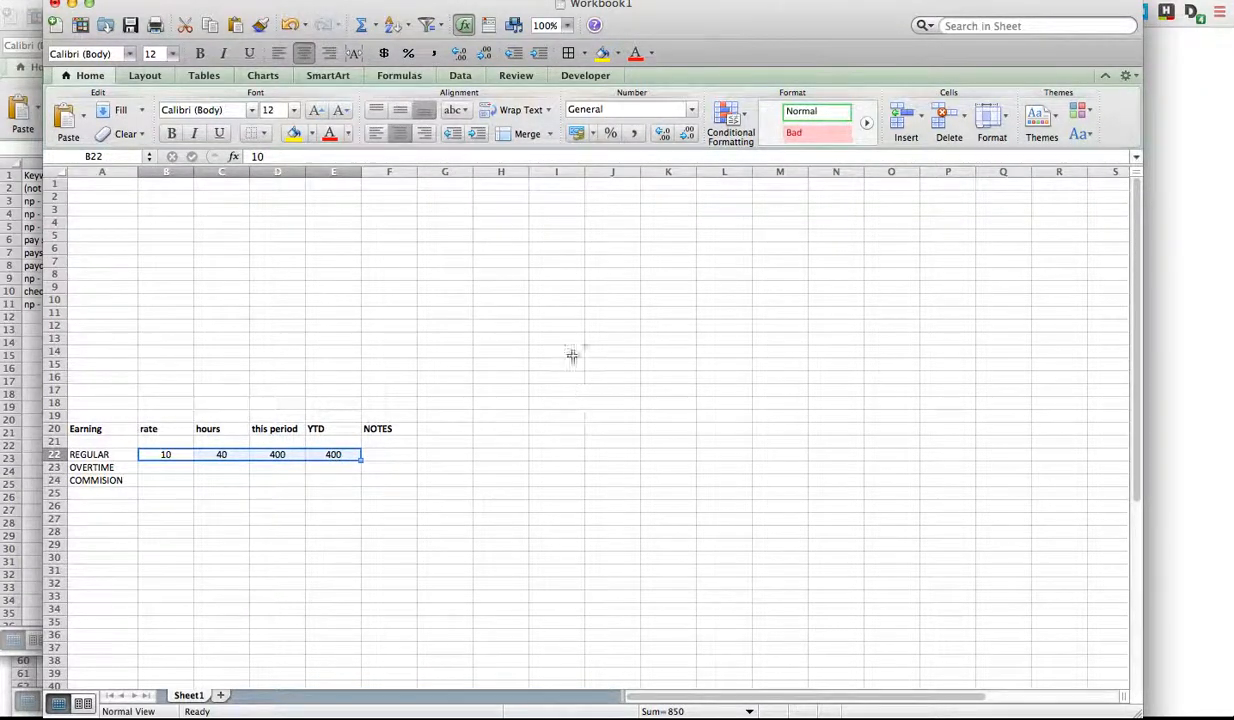
pyautogui.click(576, 134)
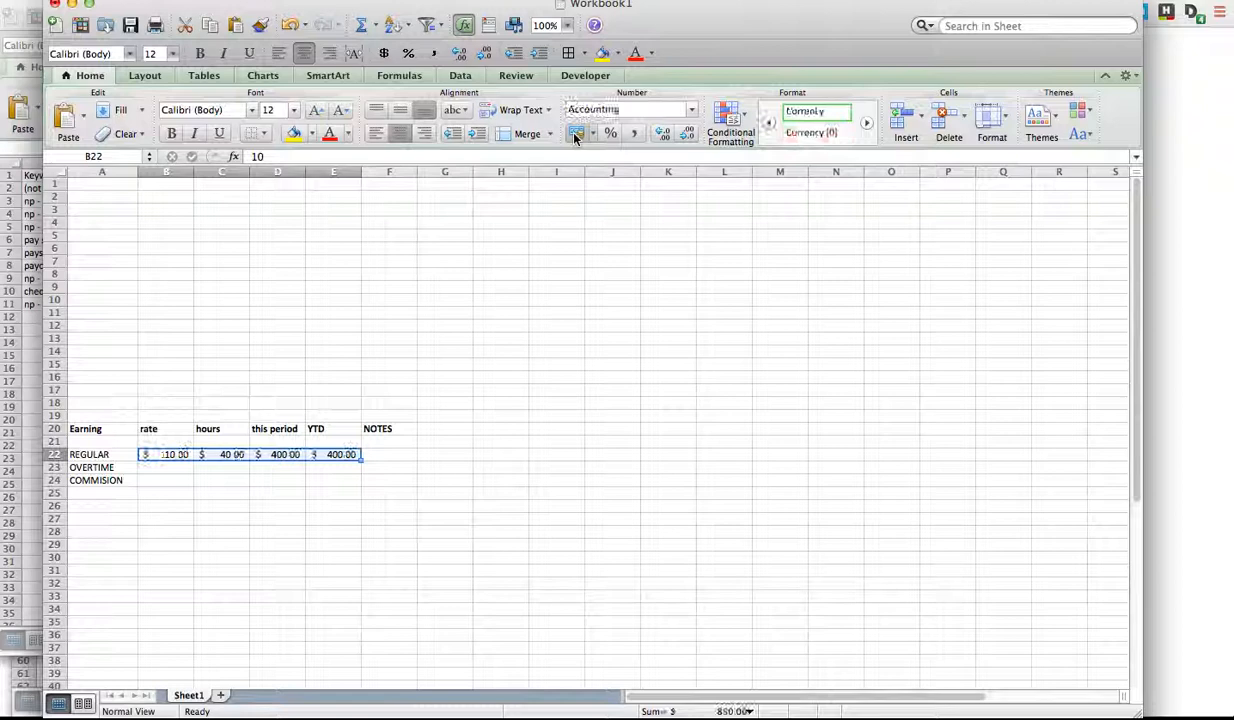
pyautogui.click(285, 480)
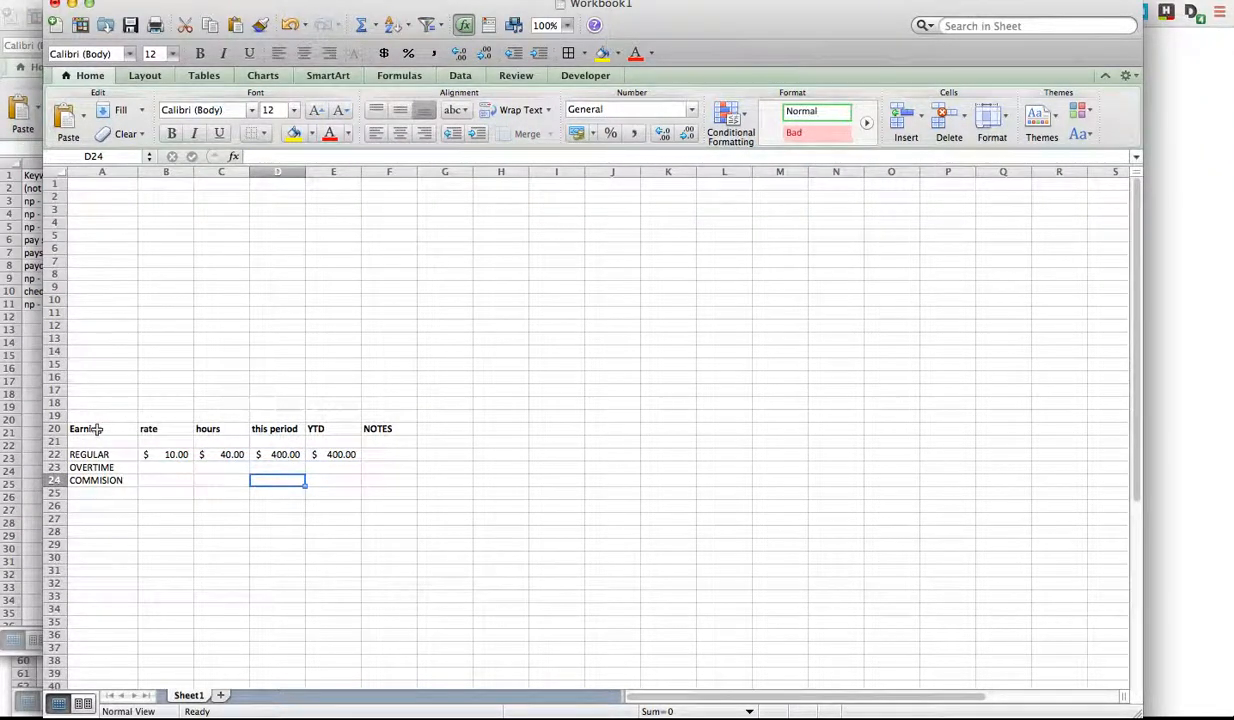
# - Set the headings in A20:F20 to font size 14 and center them
pyautogui.moveTo(94, 428); pyautogui.dragTo(380, 428)
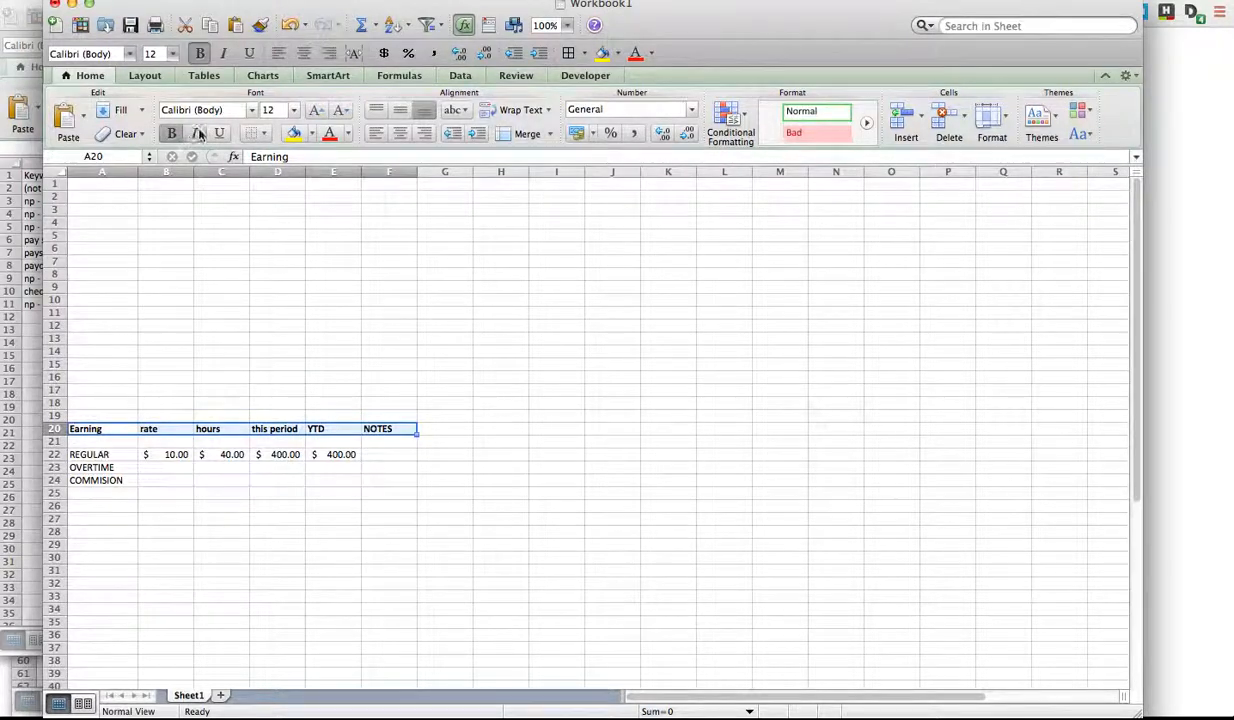
pyautogui.click(293, 109)
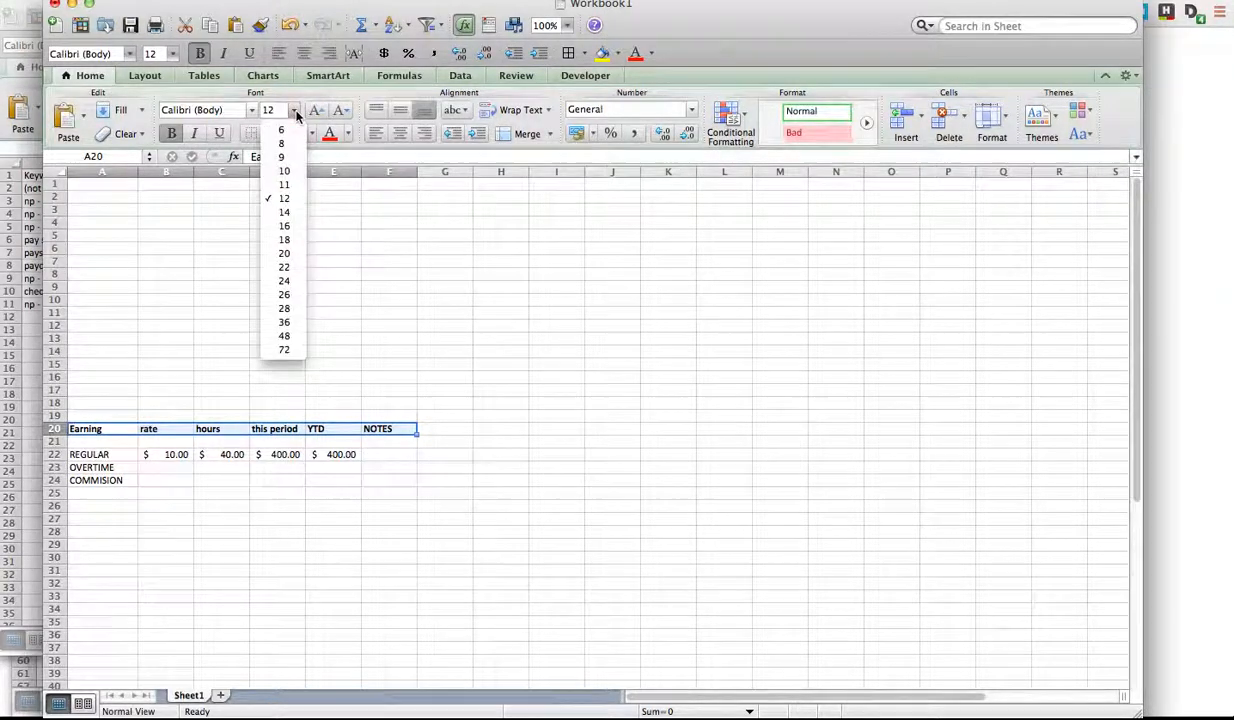
pyautogui.click(284, 212)
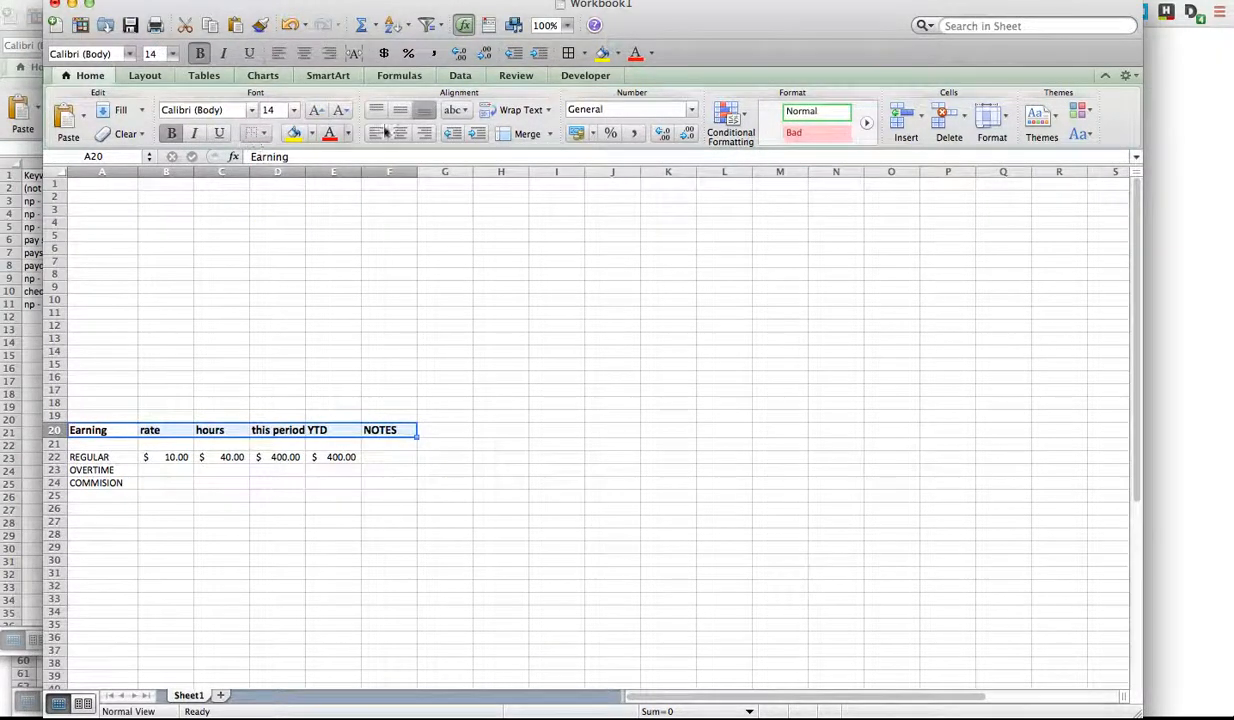
pyautogui.click(400, 133)
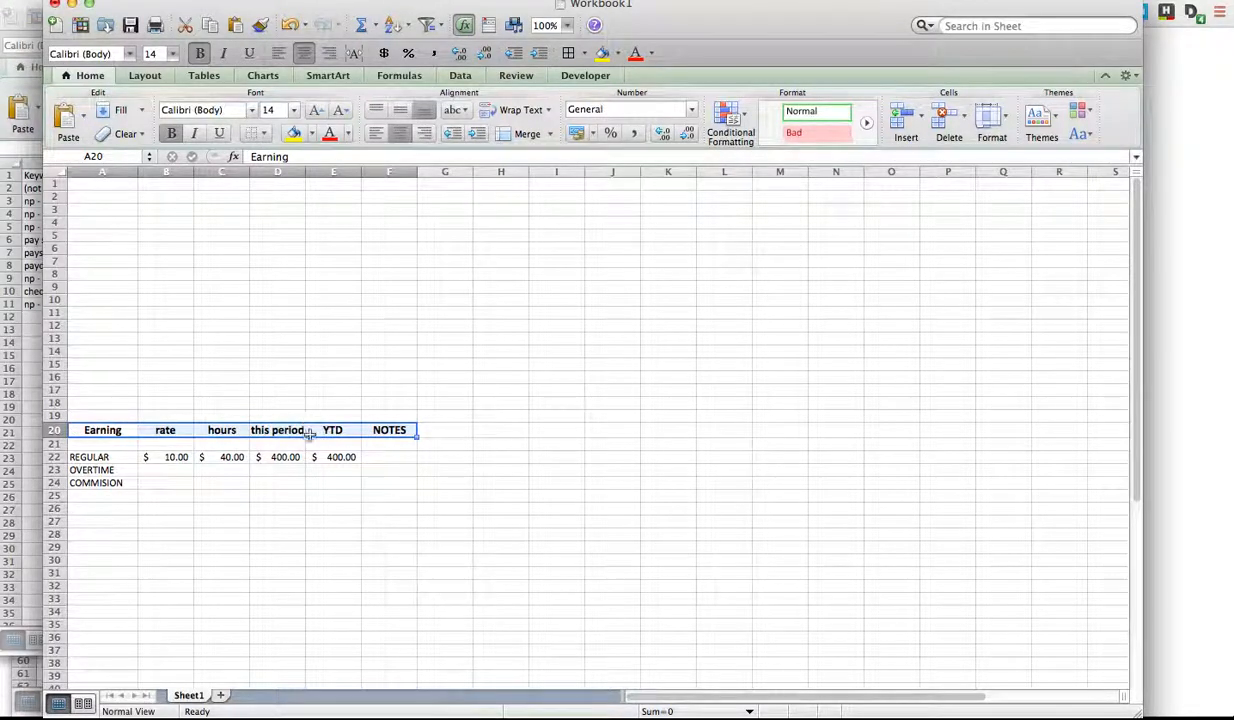
pyautogui.click(370, 445)
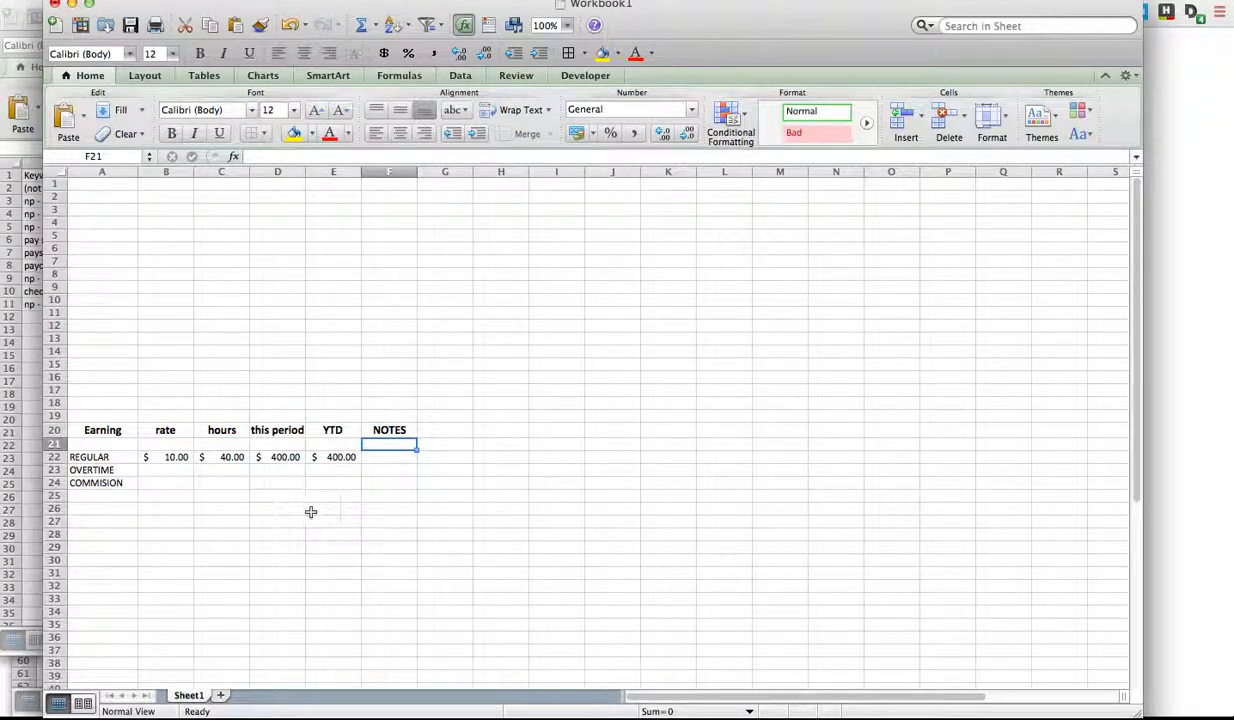
# - Consult the heading style of the sample stub in Chrome and try underlining the text of the Excel headings in A20:F20
pyautogui.press('super+Tab')
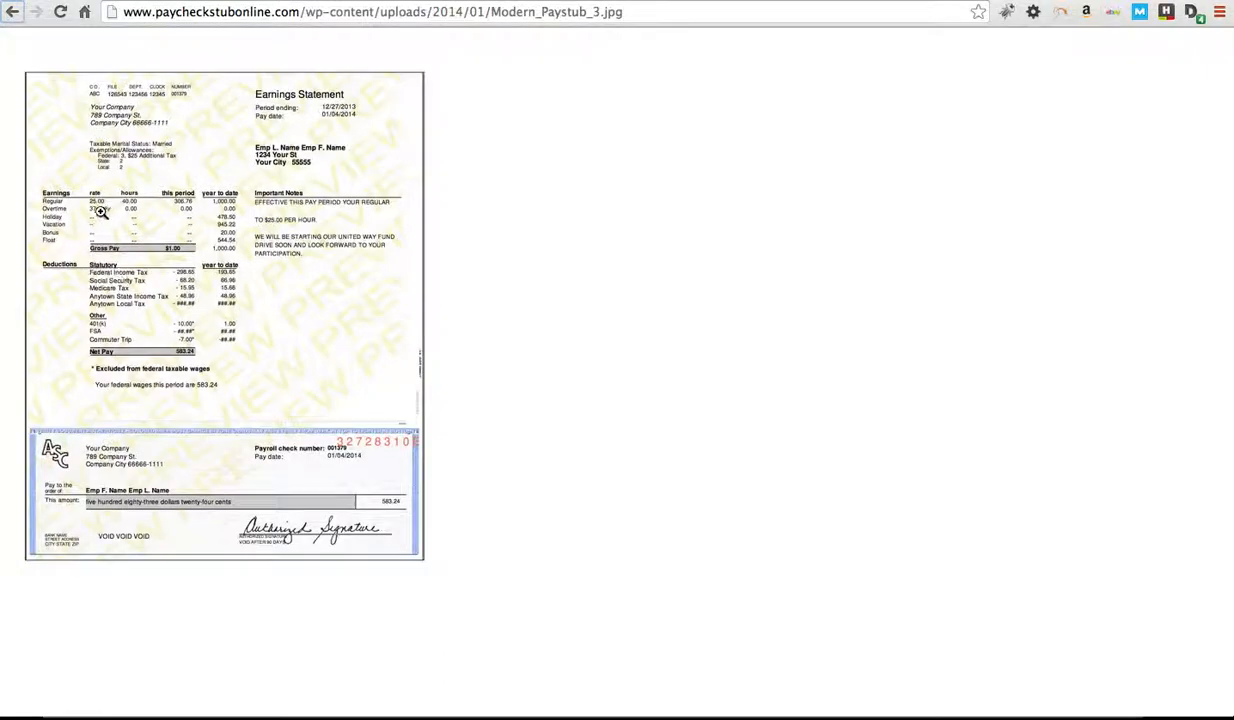
pyautogui.press('super+Tab')
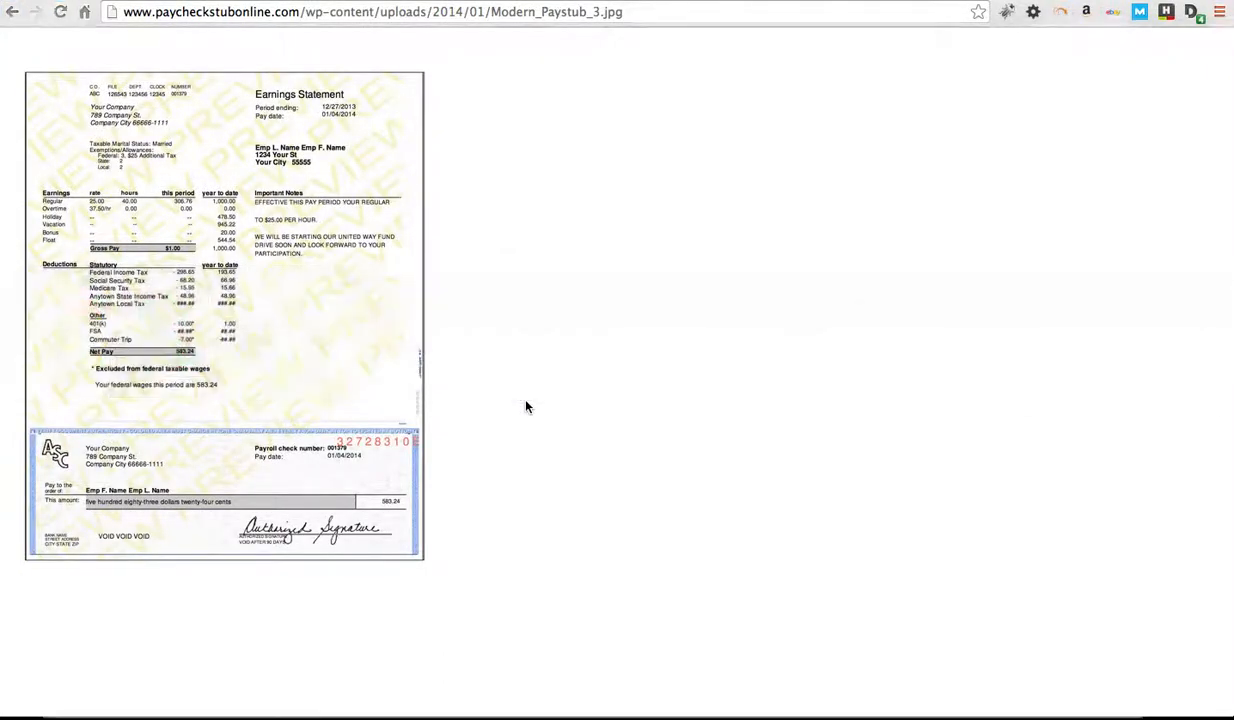
pyautogui.press('super+Tab')
pyautogui.press('super+Tab')
pyautogui.press('super+shift+Tab')
pyautogui.press('super+shift+Tab')
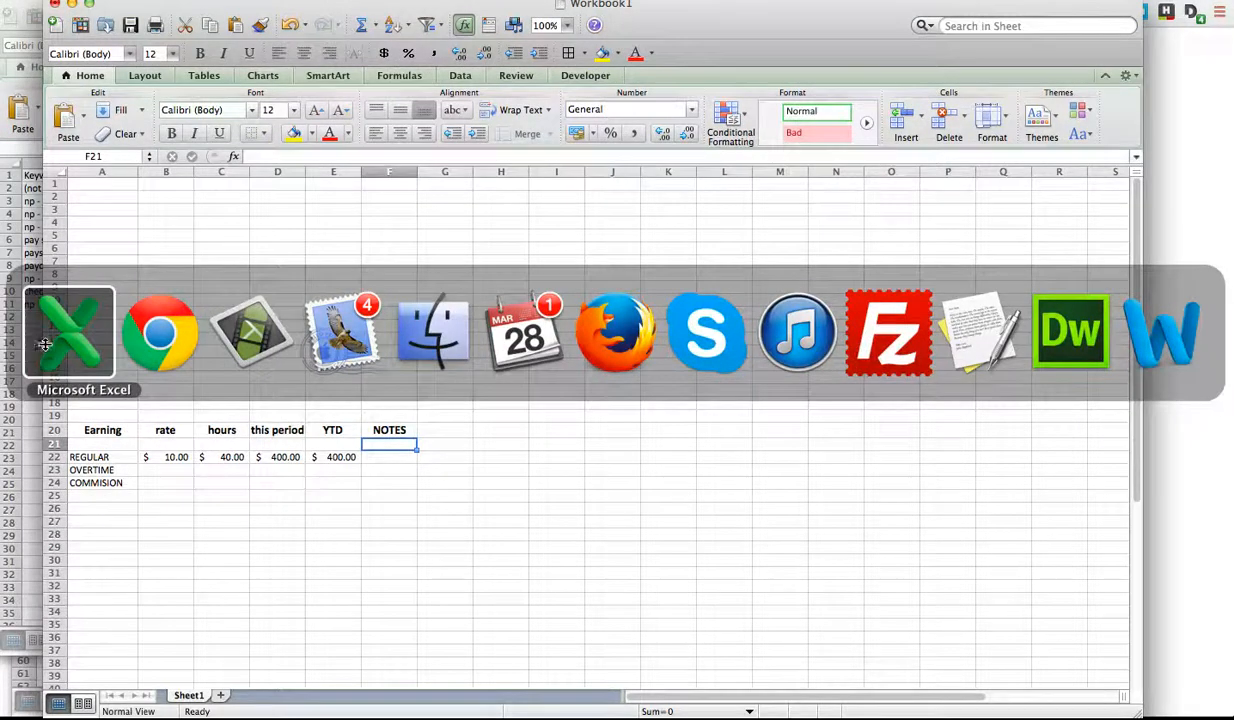
pyautogui.click(100, 430)
pyautogui.moveTo(100, 430); pyautogui.dragTo(390, 430)
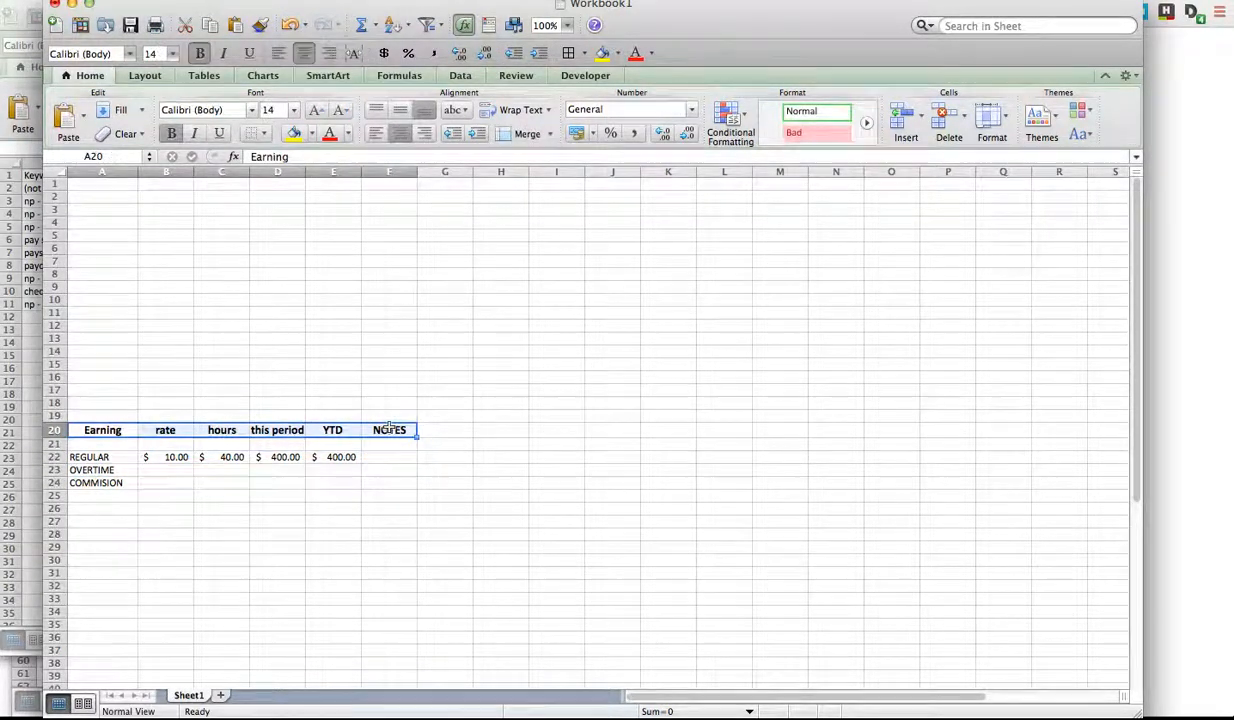
pyautogui.click(219, 133)
pyautogui.click(479, 489)
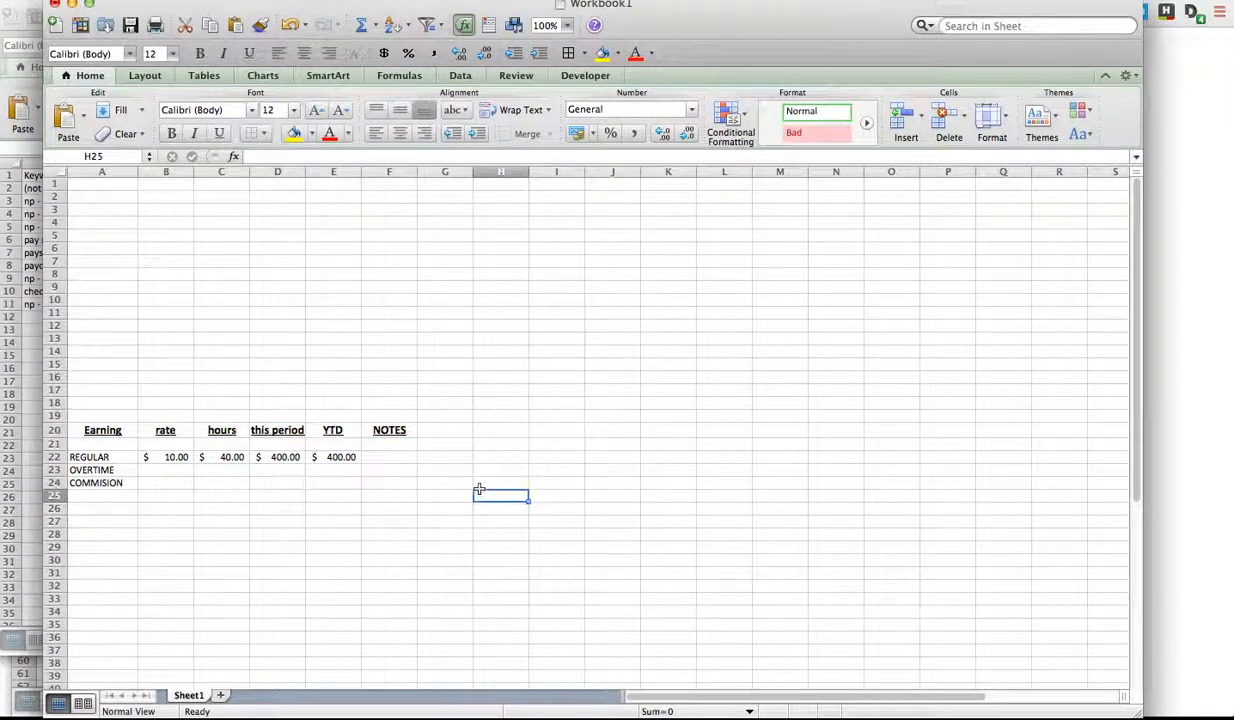
pyautogui.press('super+z')
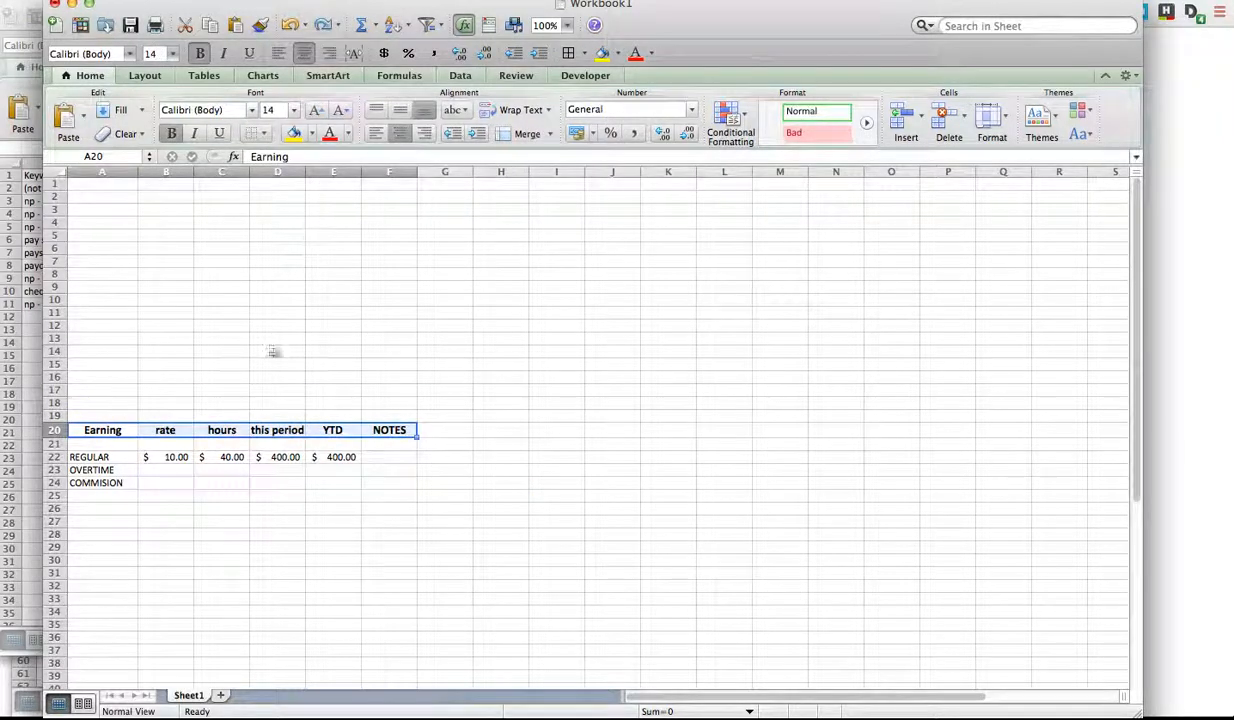
# - Add a bottom border under the heading cells A20:F20
pyautogui.click(272, 362)
pyautogui.moveTo(81, 430); pyautogui.dragTo(393, 430)
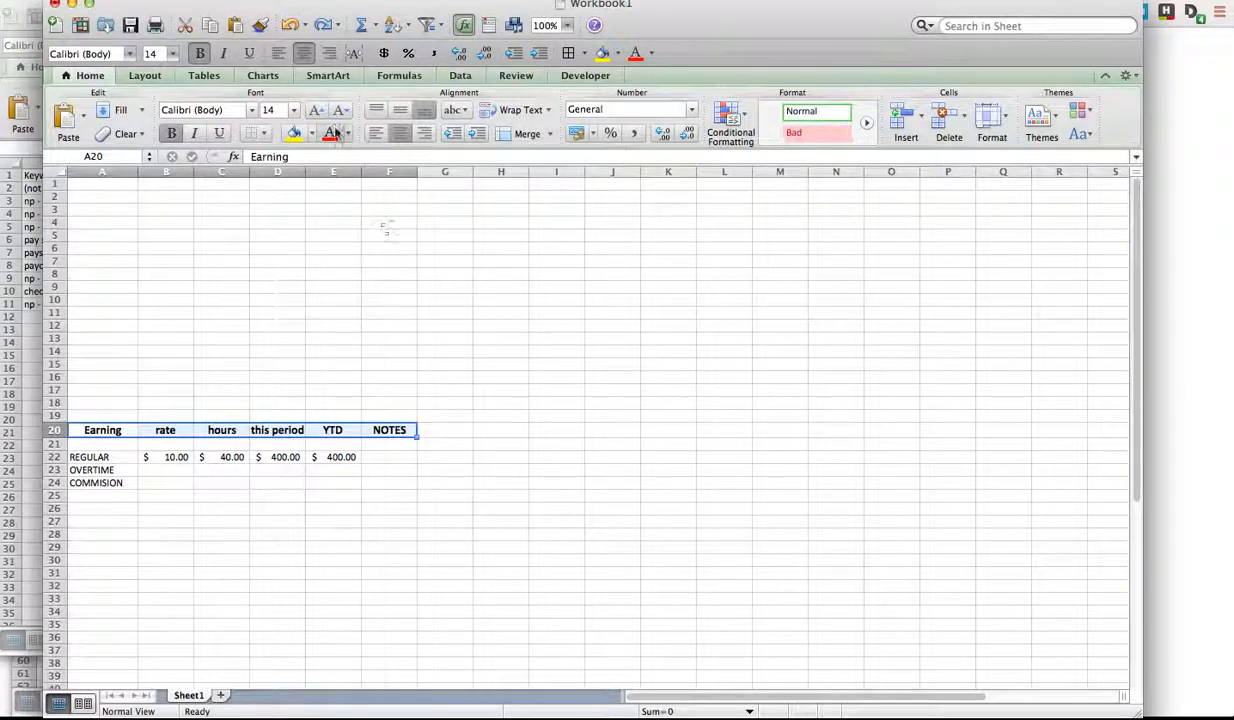
pyautogui.click(265, 135)
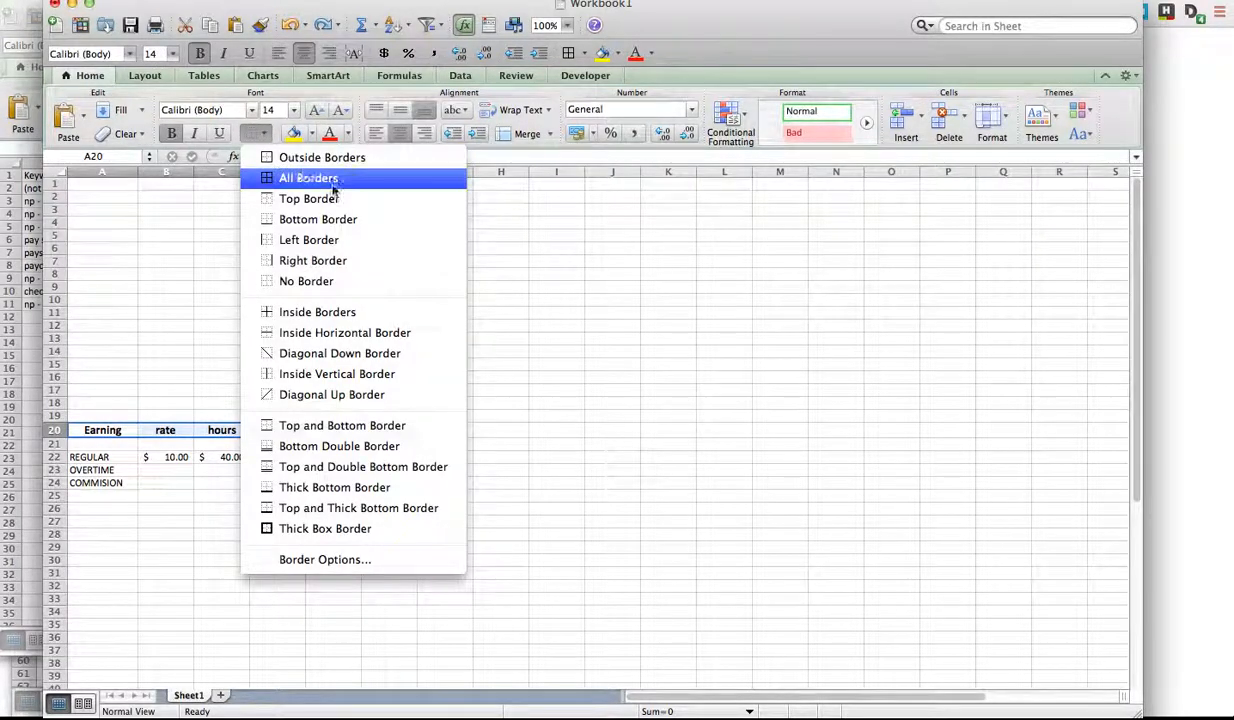
pyautogui.click(300, 220)
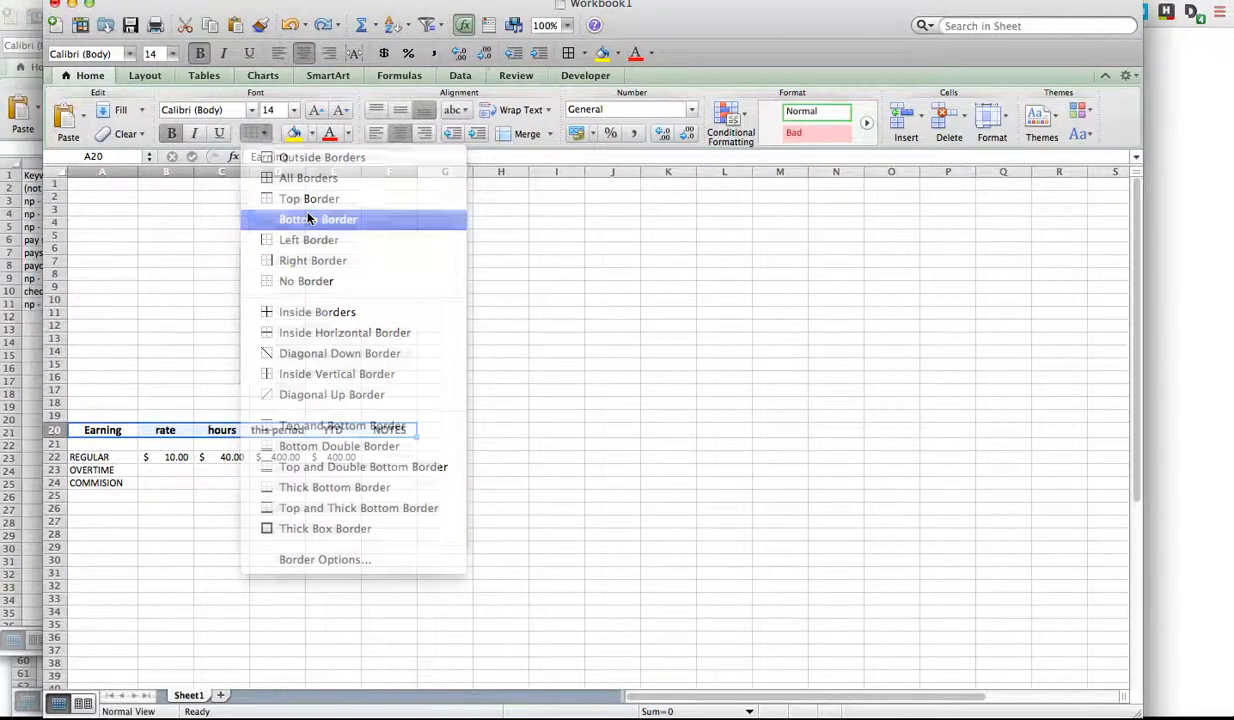
pyautogui.click(350, 625)
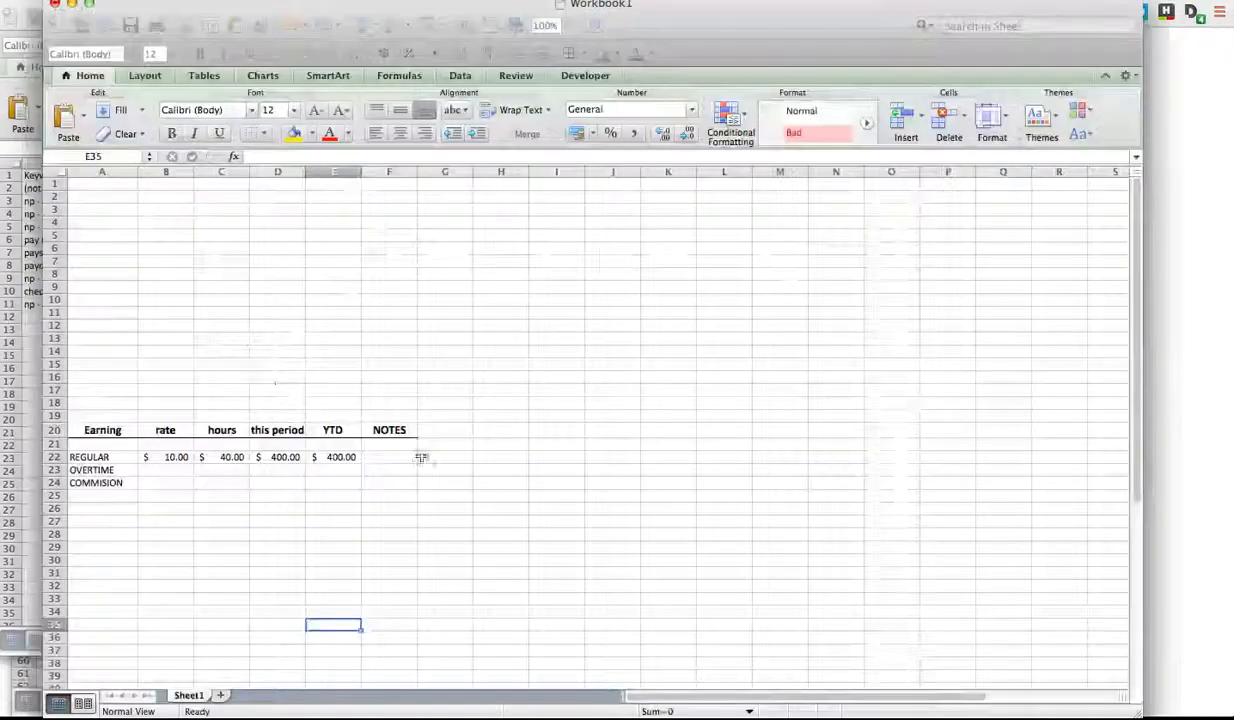
# - Enter DEDUCTION in A29 and Statutory in B29, following the deductions section of the sample stub in Chrome
pyautogui.click(92, 549)
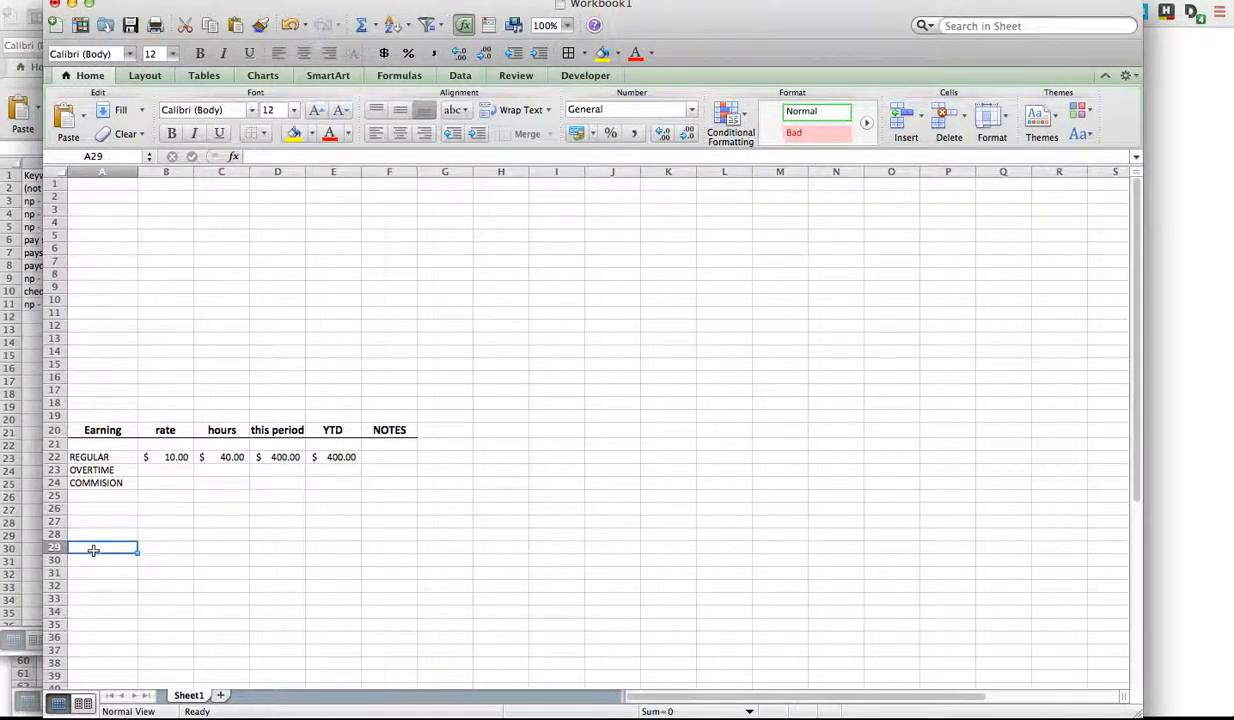
pyautogui.write('DEDUCTI')
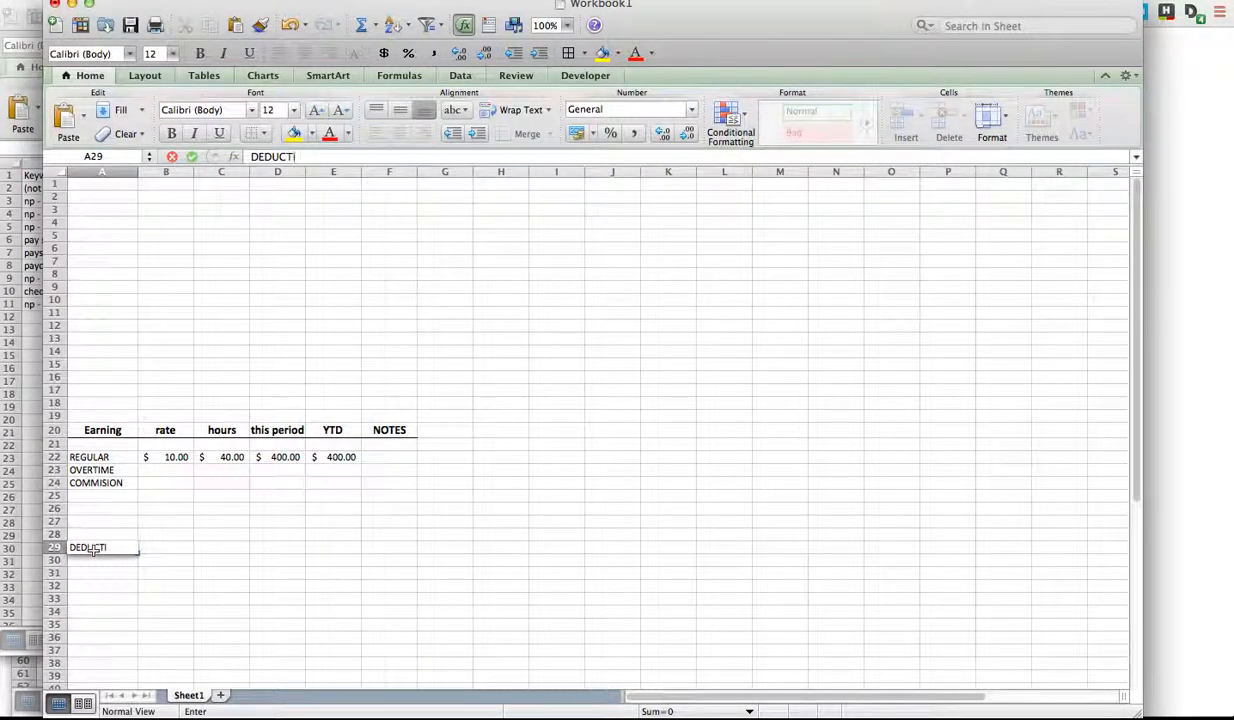
pyautogui.write('ON')
pyautogui.press('Tab')
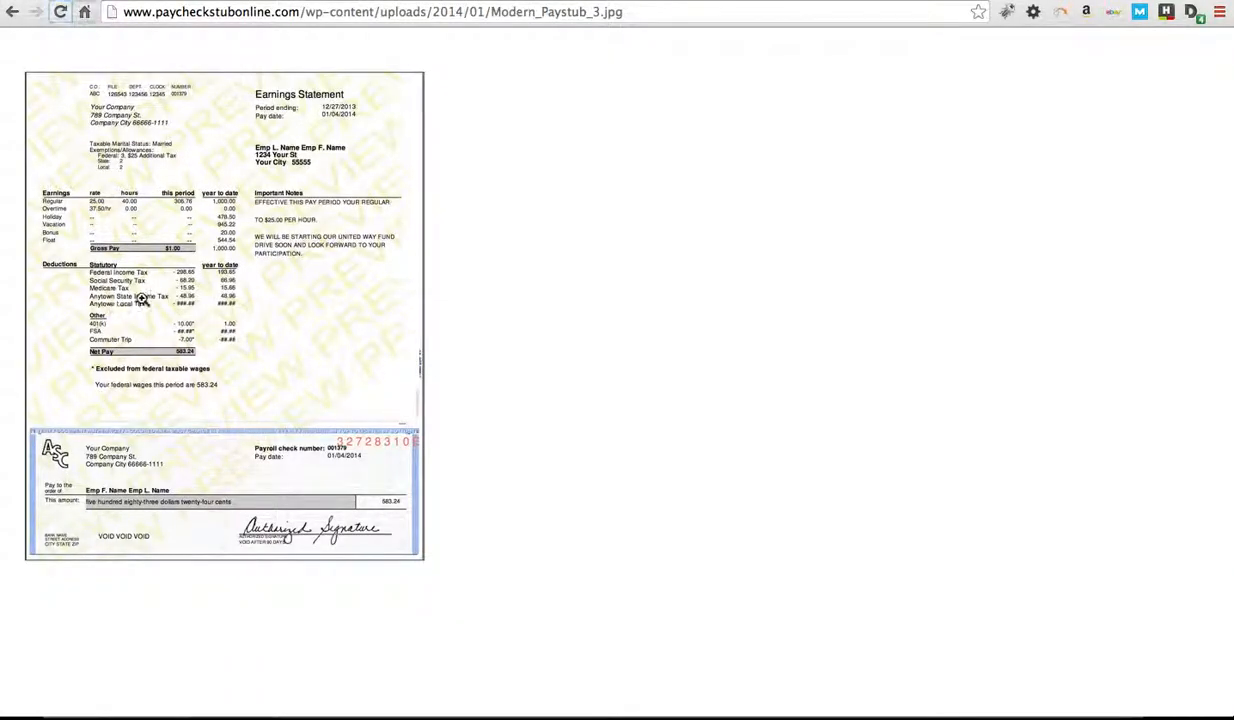
pyautogui.press('super+Tab')
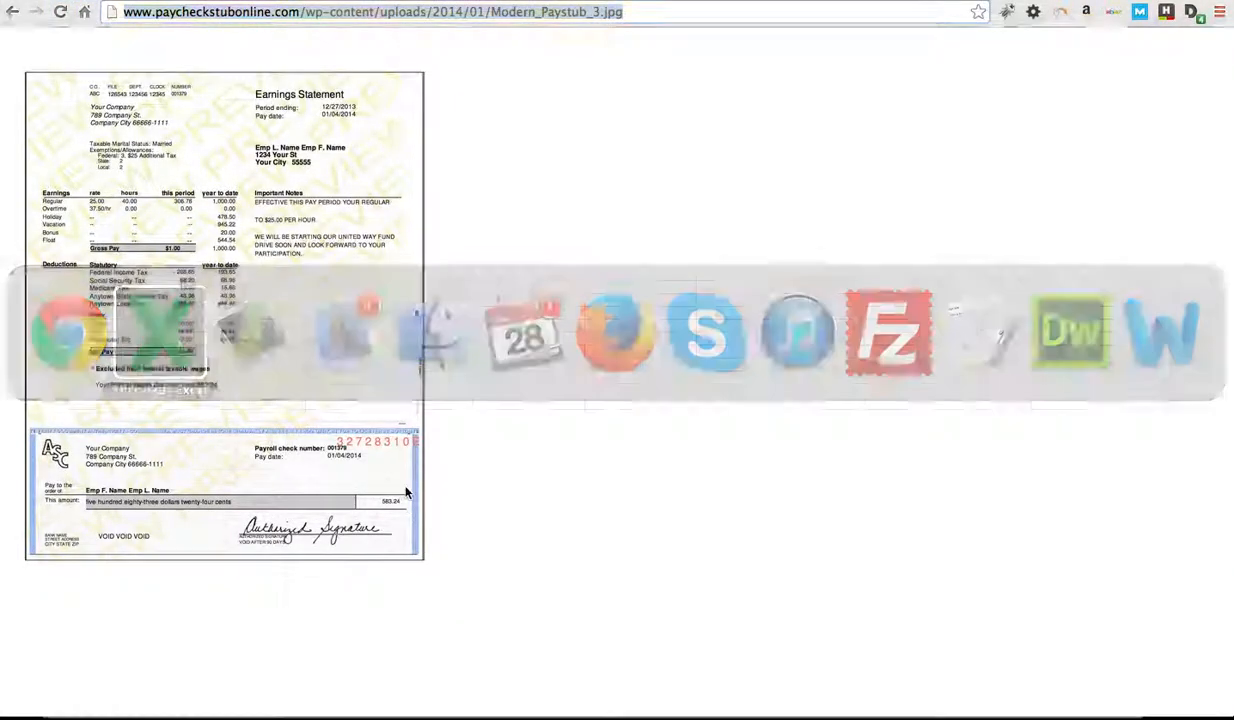
pyautogui.write('St')
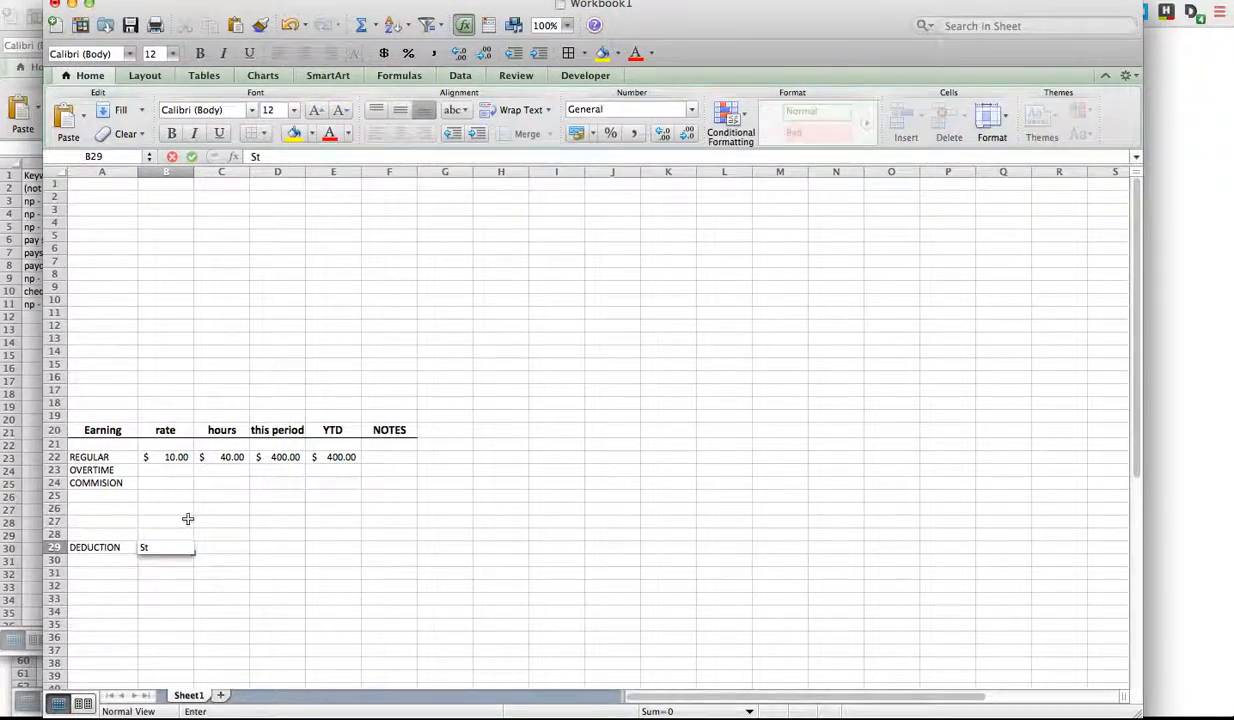
pyautogui.write('atutory')
# - Check the deduction columns of the sample stub in Chrome and enter PRD in D29 and YTD in E29 of the Excel sheet
pyautogui.press('super+Tab')
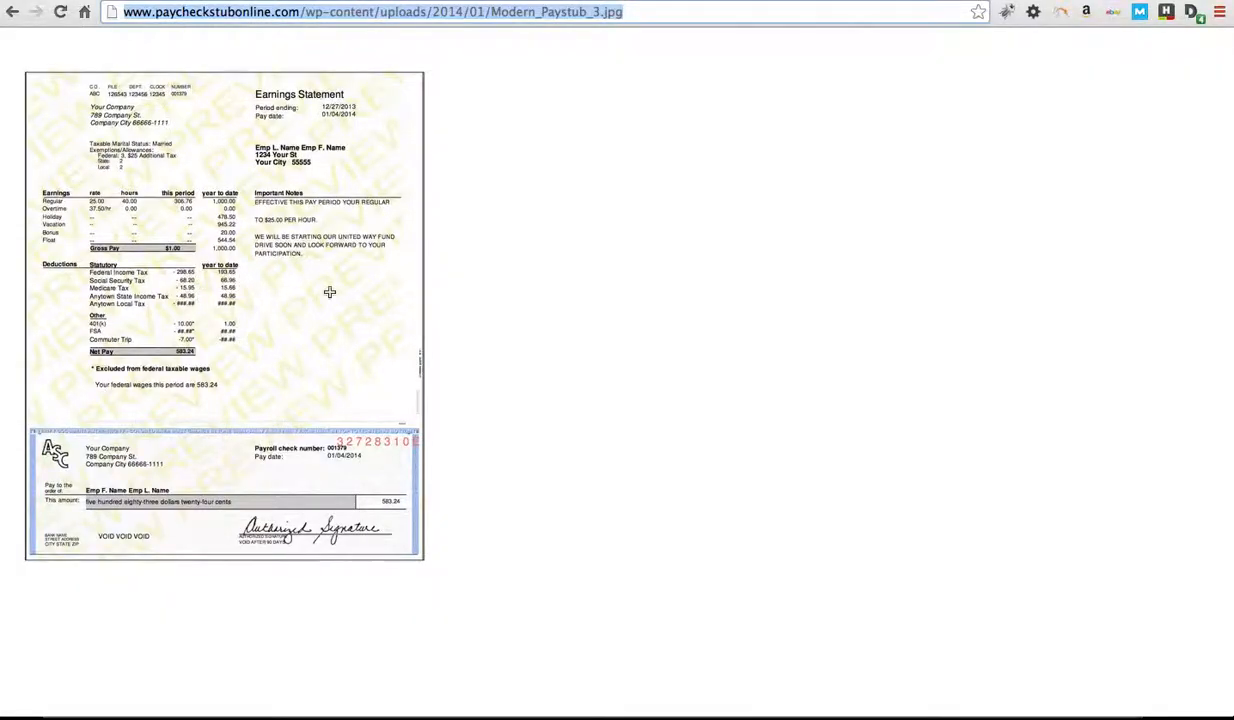
pyautogui.press('super+Tab')
pyautogui.press('super+Tab')
pyautogui.press('super+Tab')
pyautogui.press('super+Tab')
pyautogui.press('super+Tab')
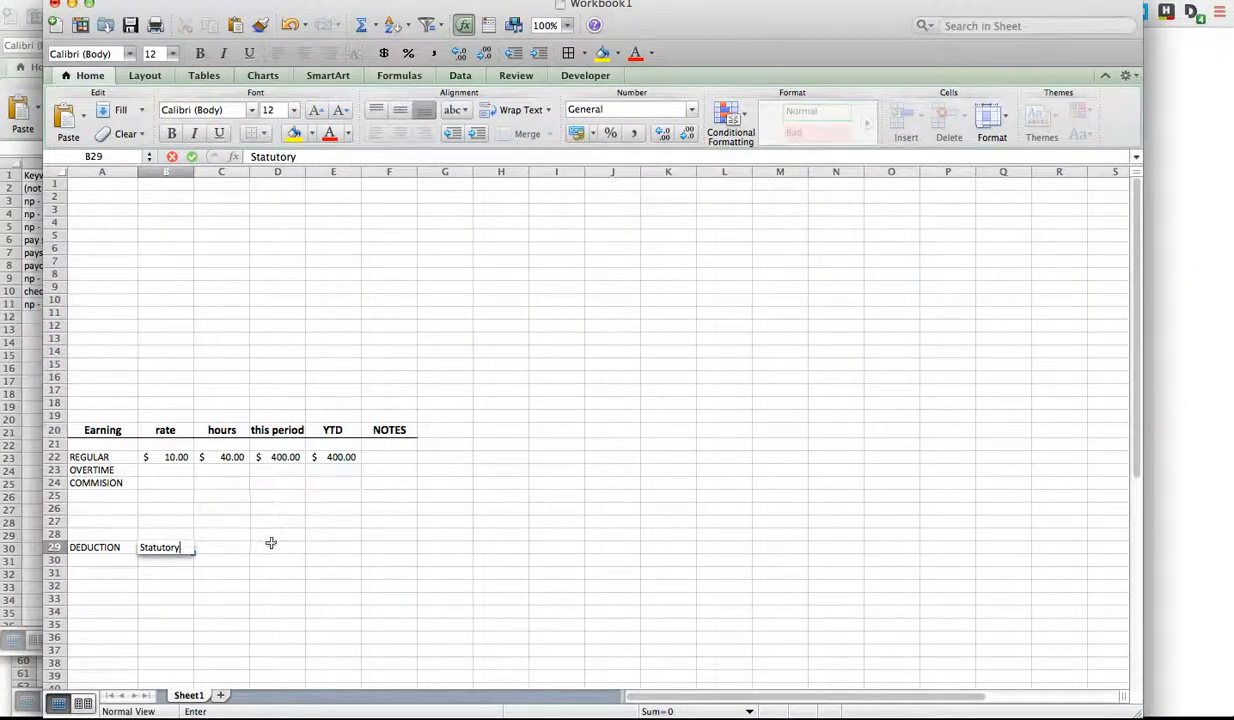
pyautogui.click(272, 552)
pyautogui.press('Tab')
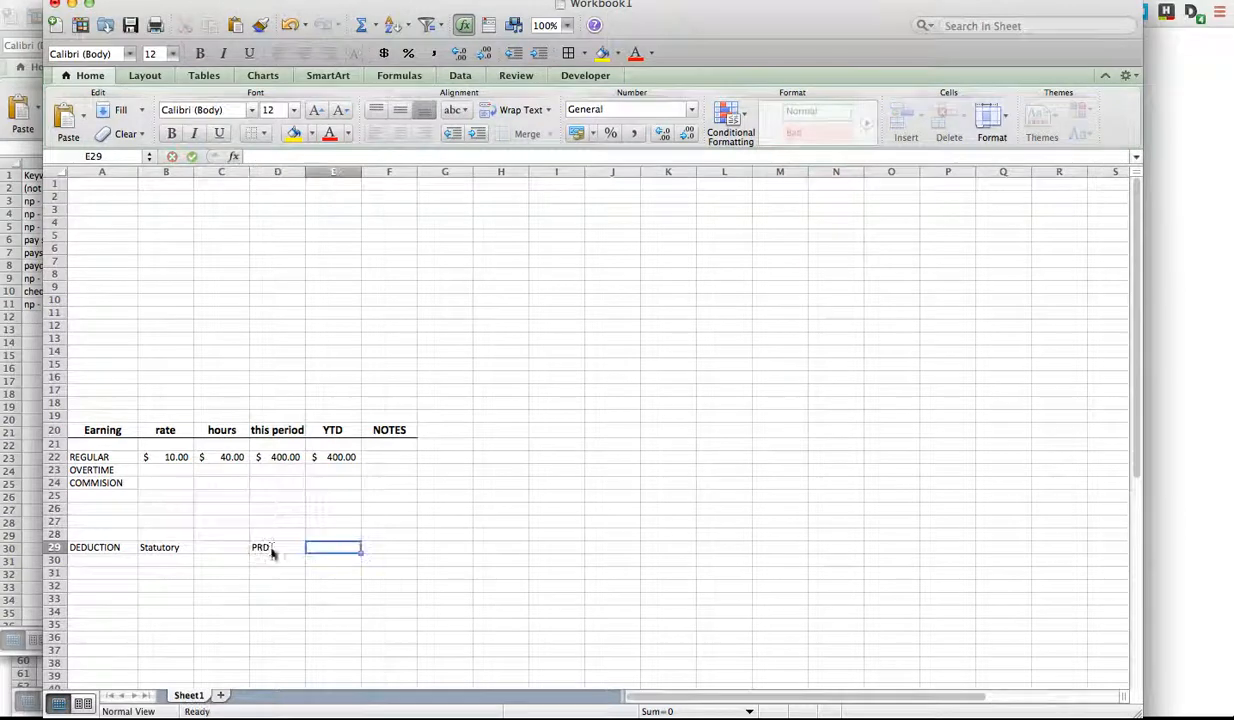
pyautogui.write('YTD')
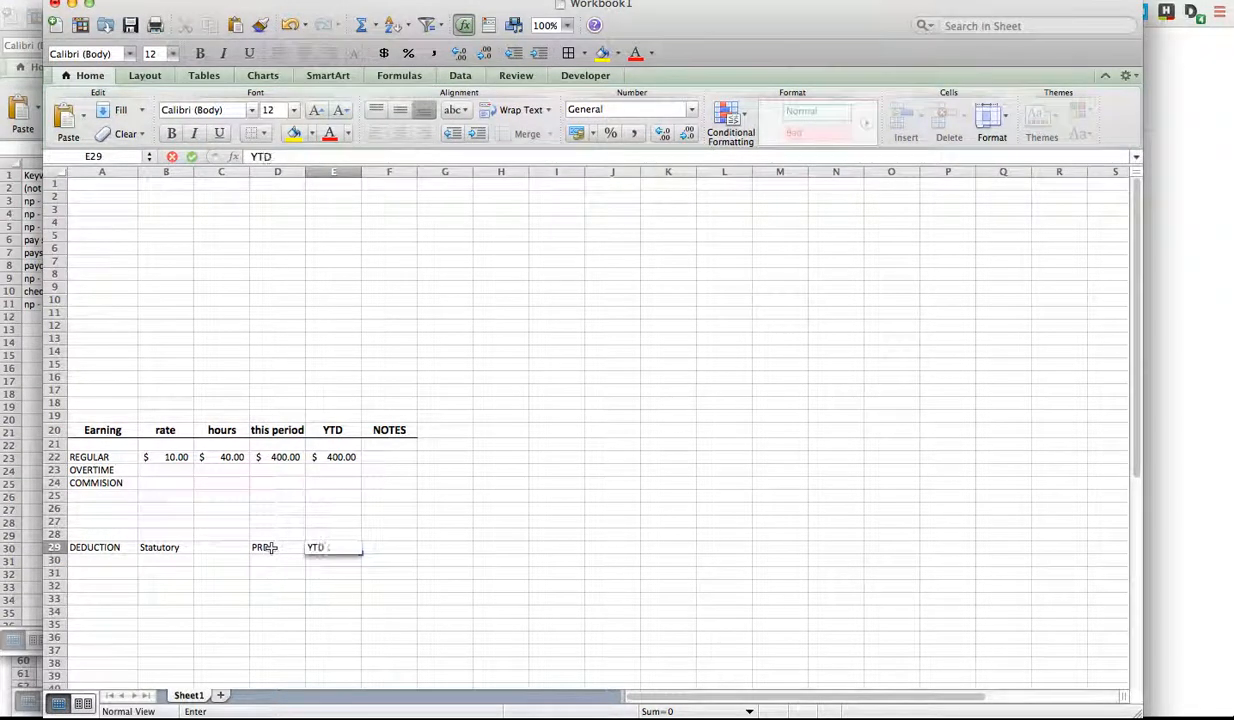
pyautogui.click(270, 547)
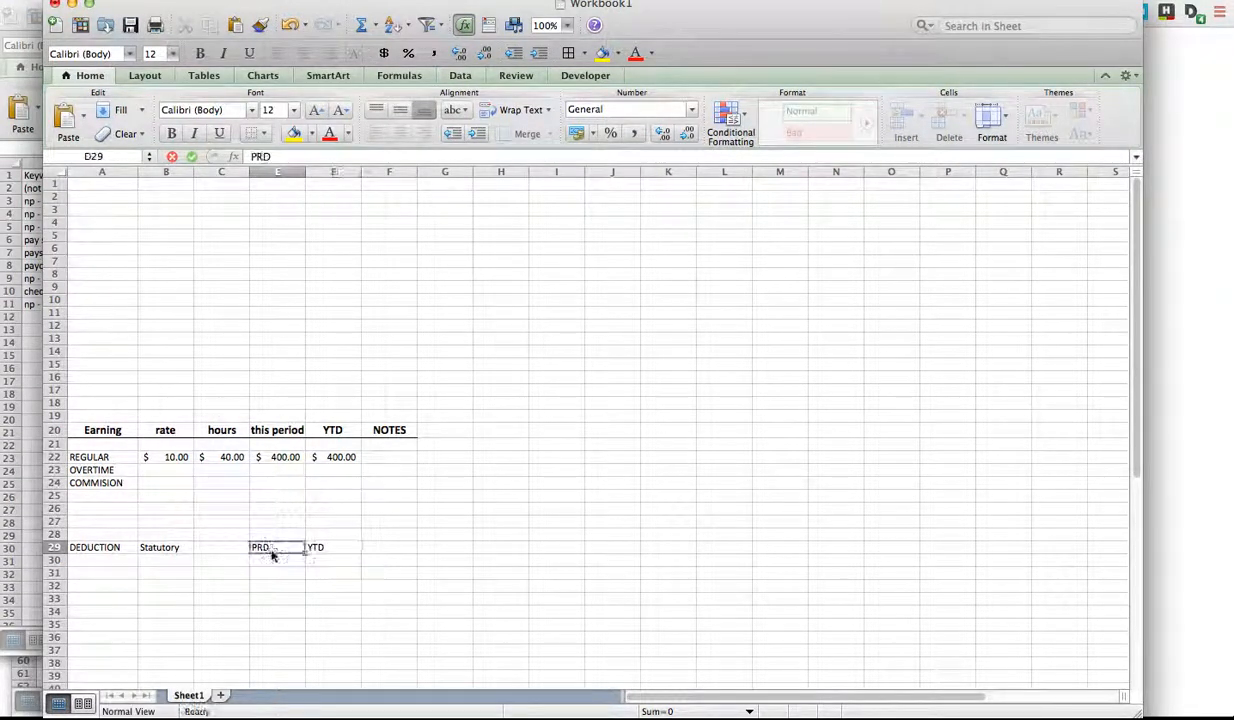
# - Check the statutory deductions of the sample stub in Chrome and enter Fed, State and SSN in B30:B32 of the Excel sheet
pyautogui.click(170, 559)
pyautogui.press('super+Tab')
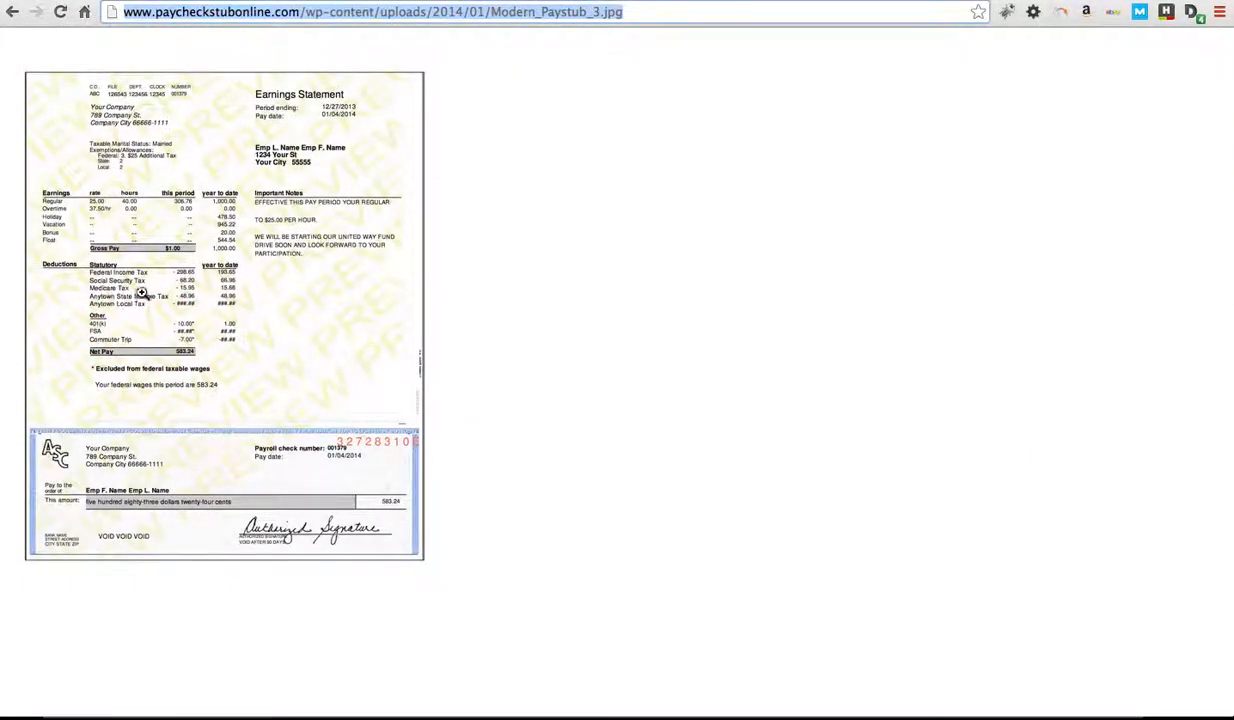
pyautogui.press('super+Tab')
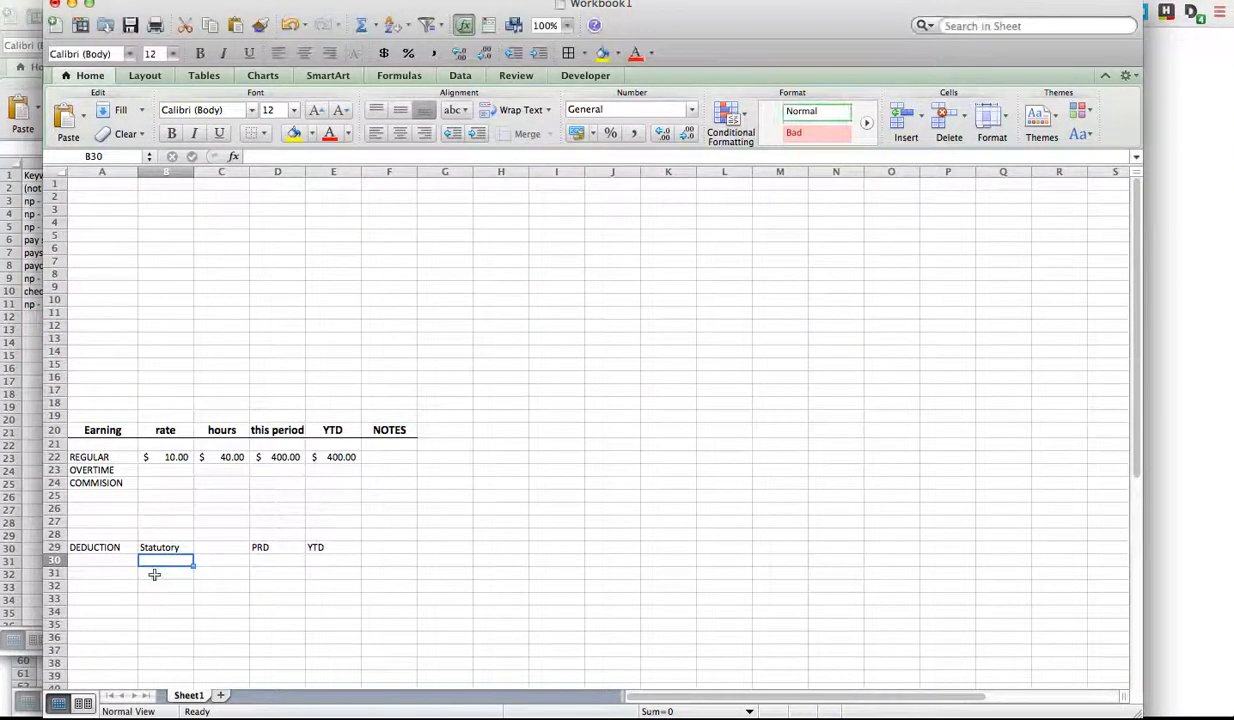
pyautogui.write('Fed')
pyautogui.press('Return')
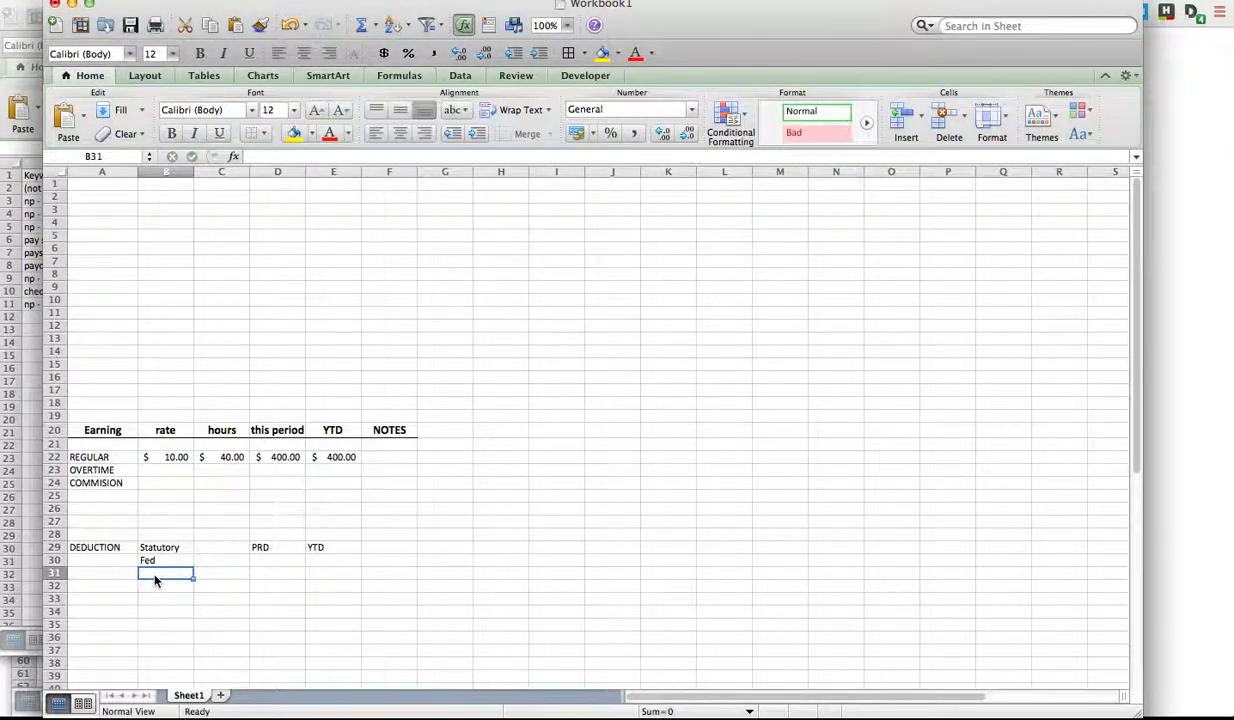
pyautogui.write('State')
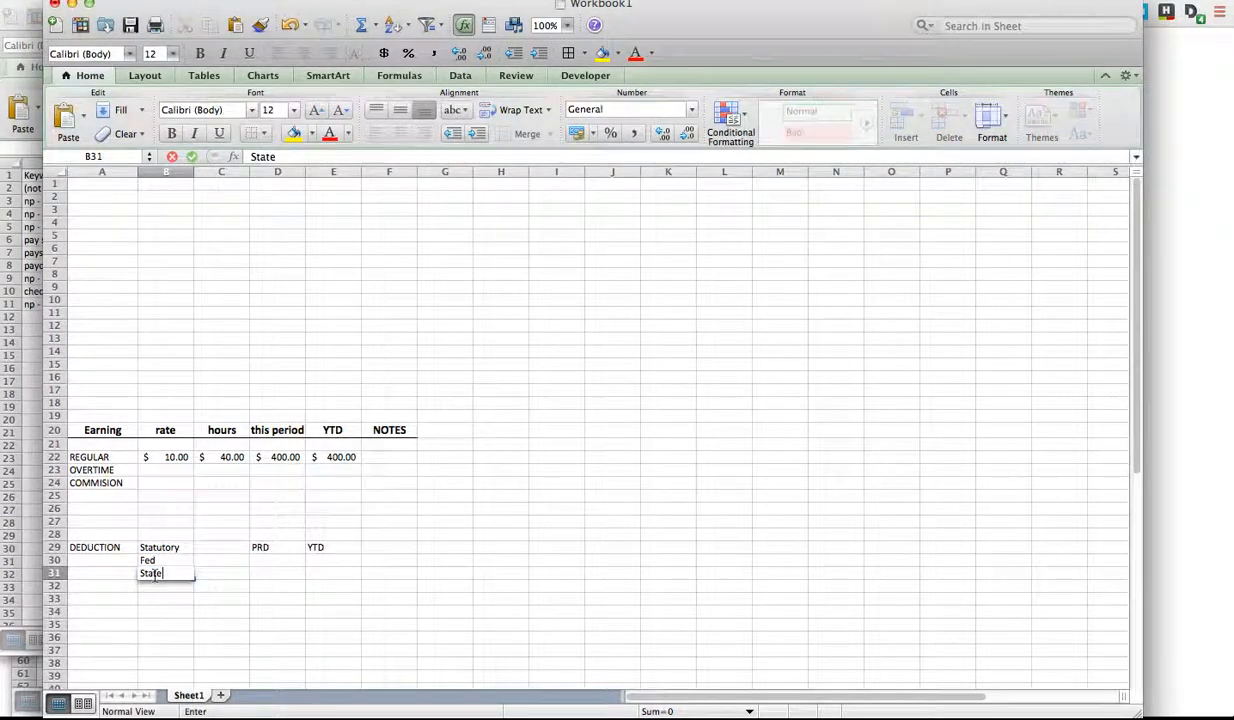
pyautogui.press('Return')
pyautogui.write('SSN')
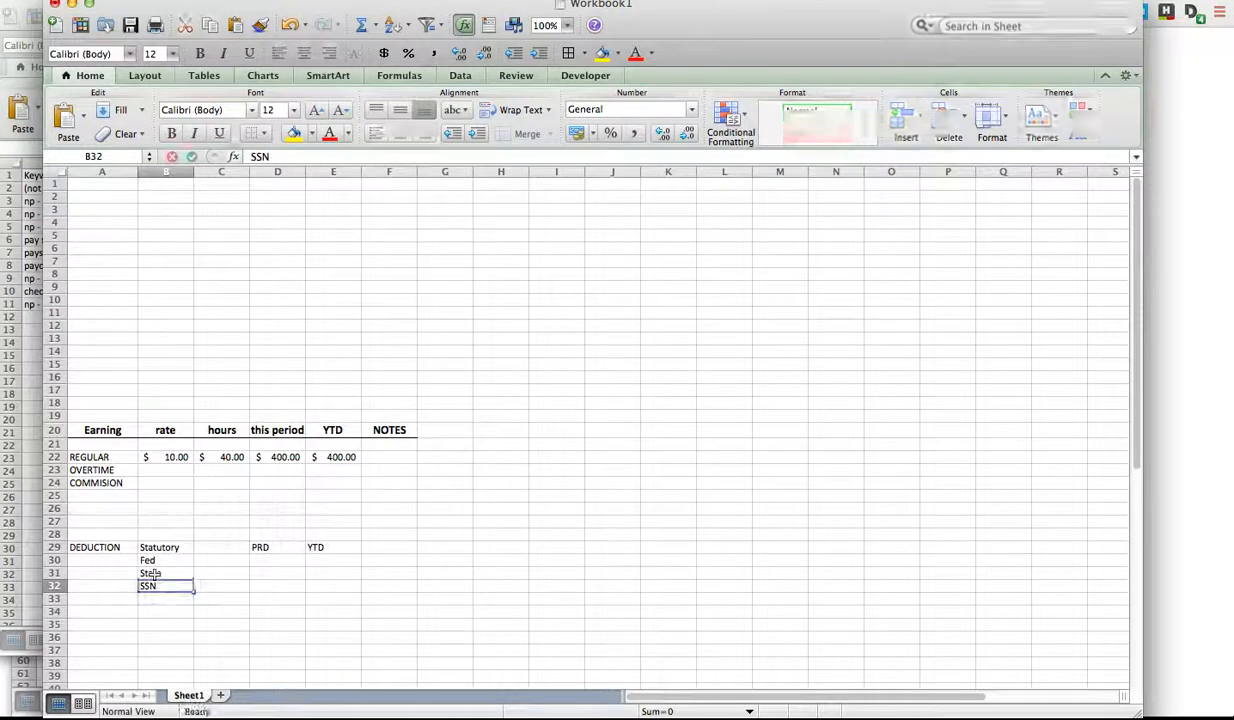
pyautogui.press('Return')
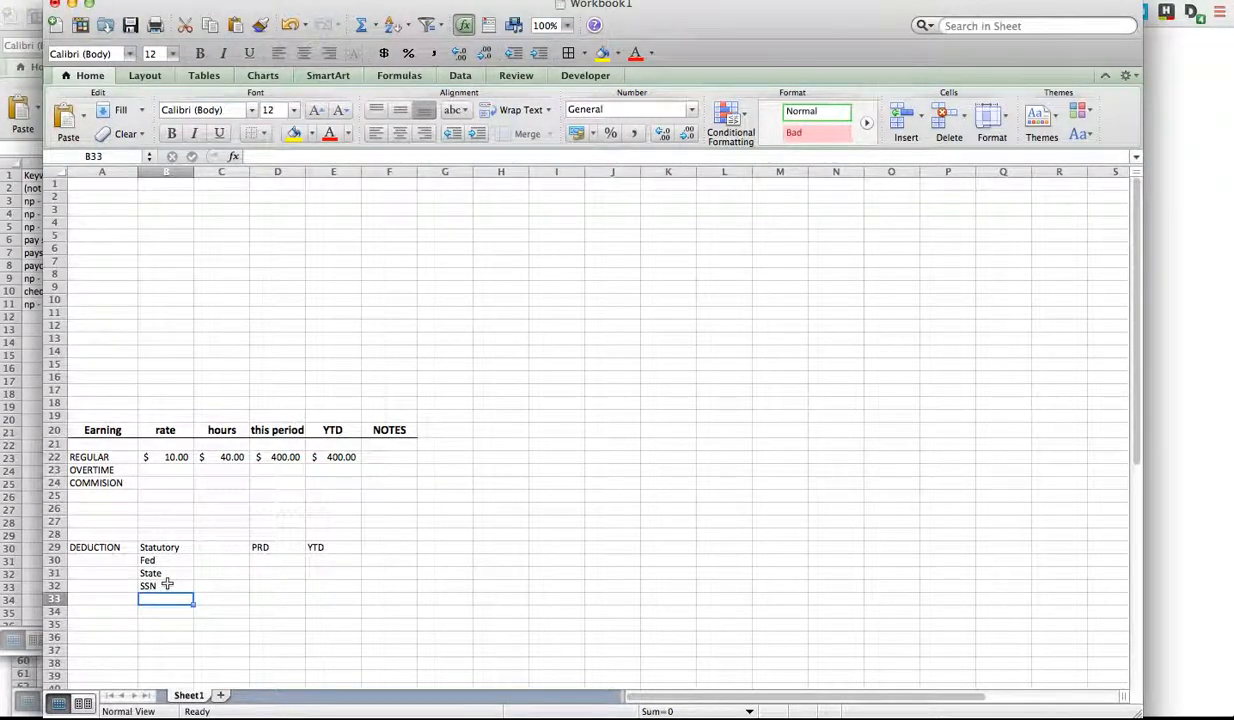
# - Enter the PRD amounts 10, 5 and 1 in D30:D32 for Fed, State and SSN
pyautogui.click(267, 563)
pyautogui.write('10')
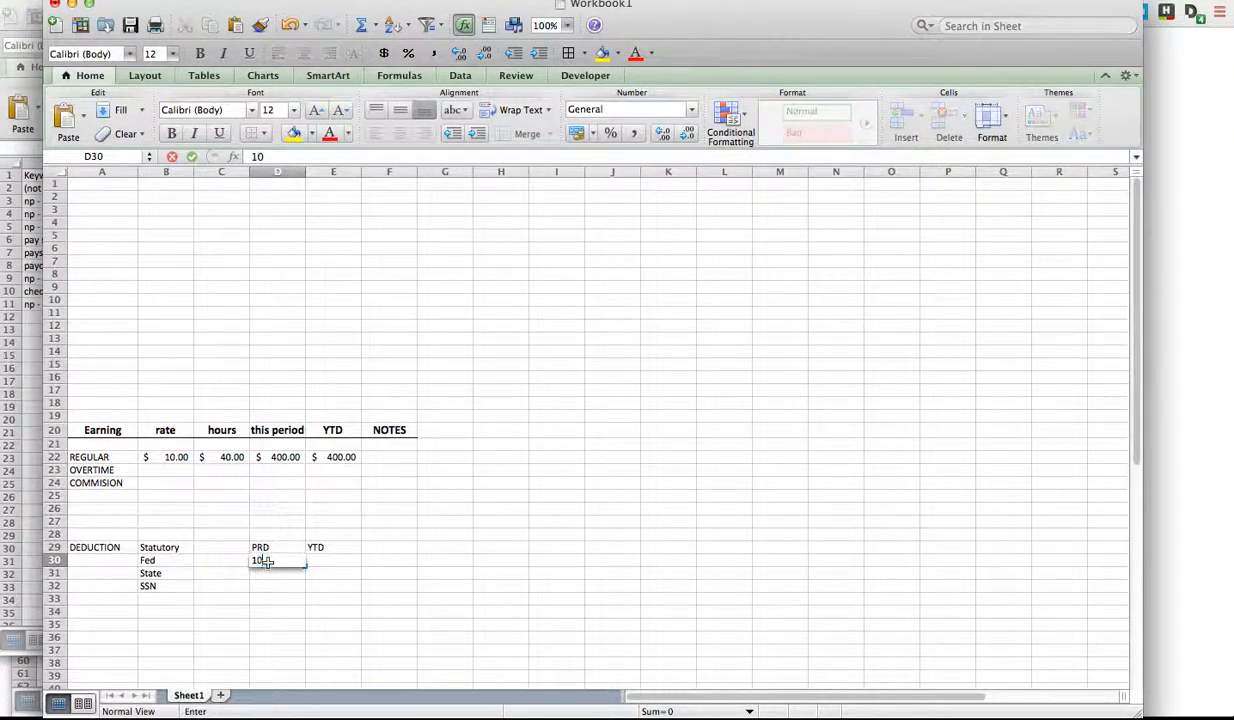
pyautogui.press('Return')
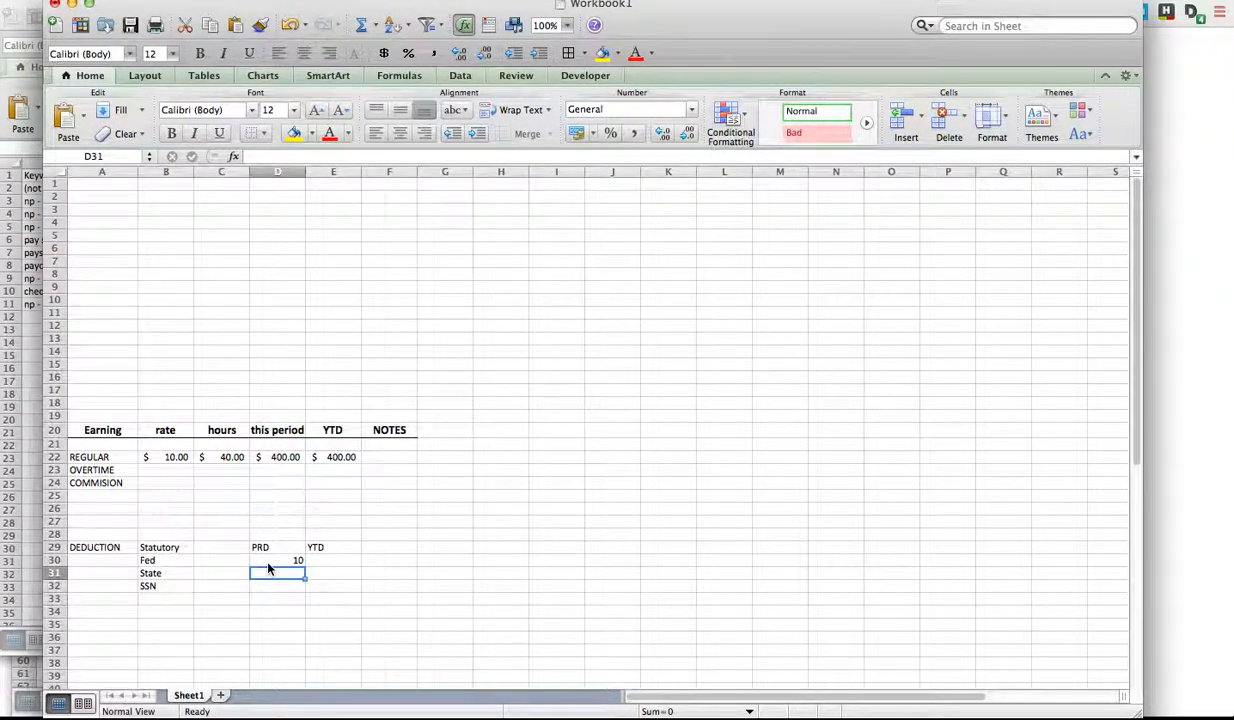
pyautogui.write('5')
pyautogui.press('Return')
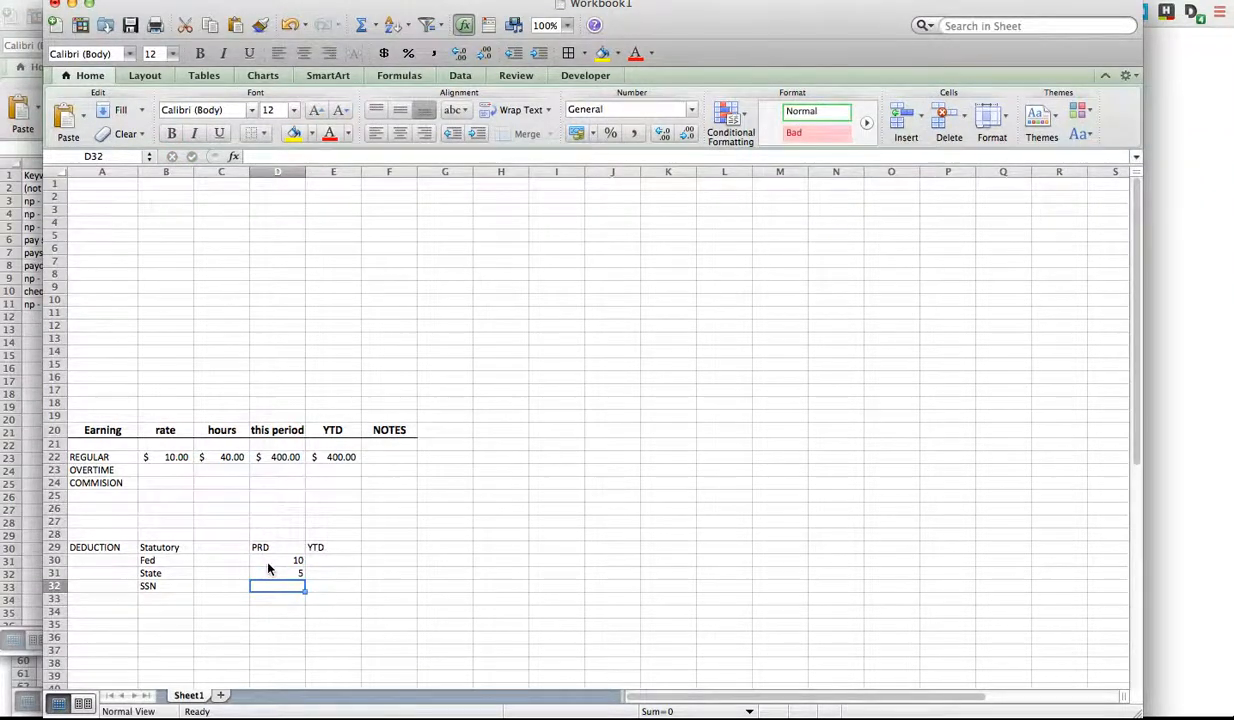
pyautogui.write('1')
pyautogui.click(352, 597)
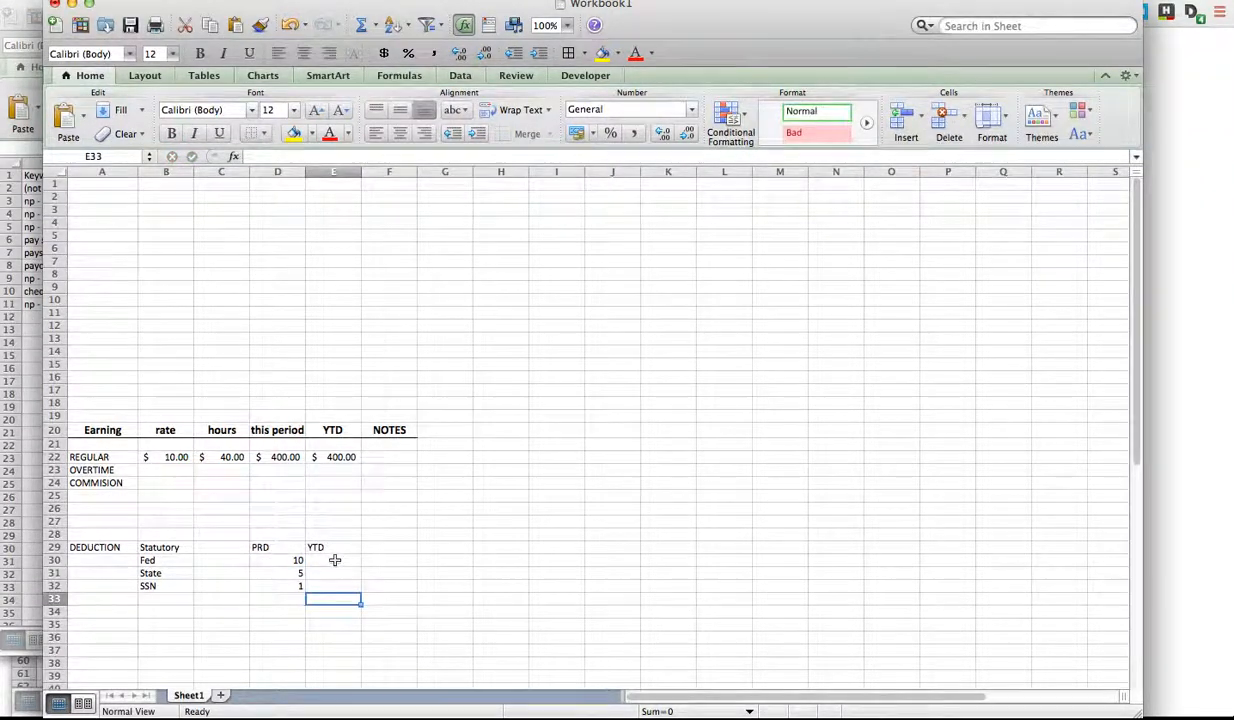
# - Fill in the YTD amounts 10, 5 and 1 in E30:E32 for the three deductions
pyautogui.click(335, 560)
pyautogui.write('10')
pyautogui.press('Return')
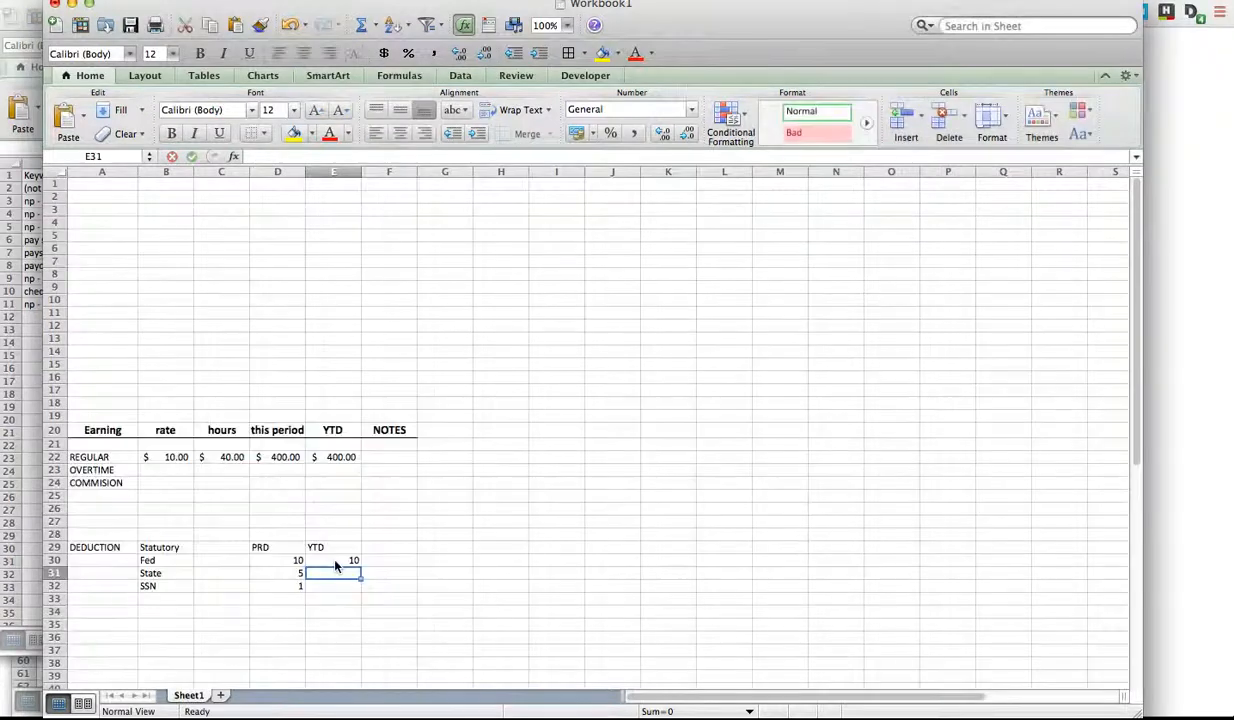
pyautogui.write('5')
pyautogui.press('Return')
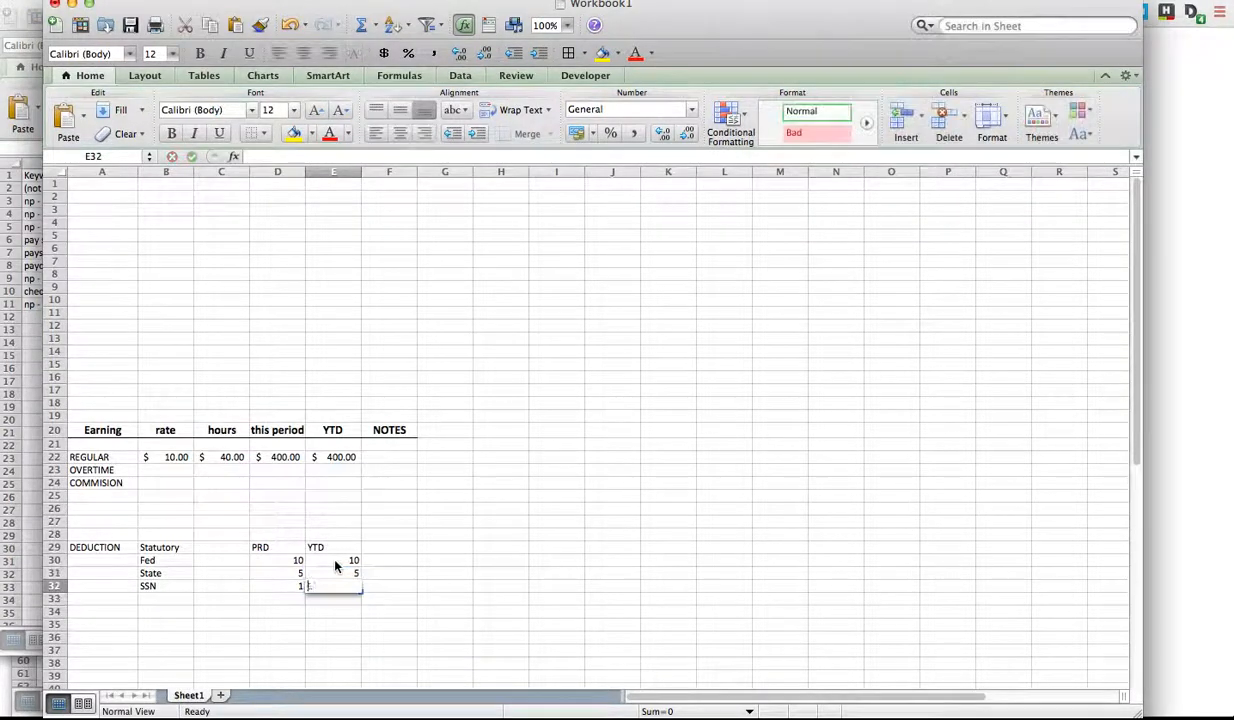
pyautogui.write('1')
pyautogui.click(452, 574)
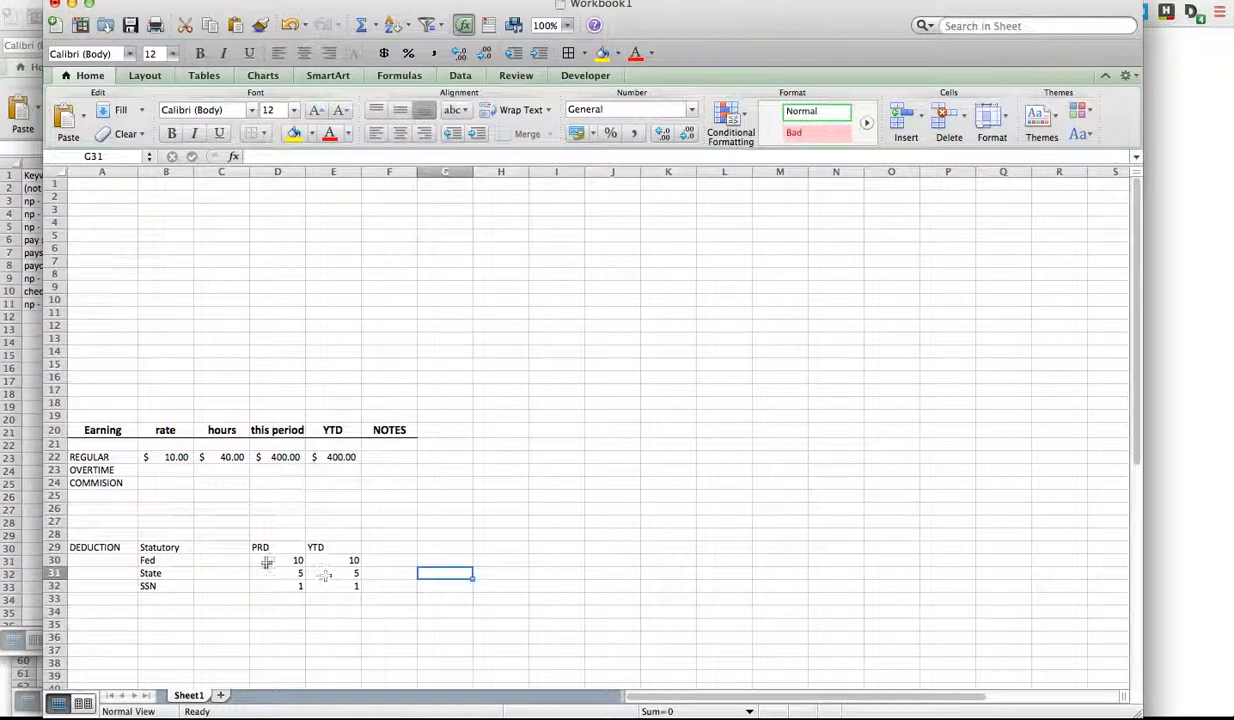
# - Format the deduction headings A29:E29 as bold, size 14, with a bottom border
pyautogui.click(75, 549)
pyautogui.moveTo(75, 549); pyautogui.dragTo(345, 549)
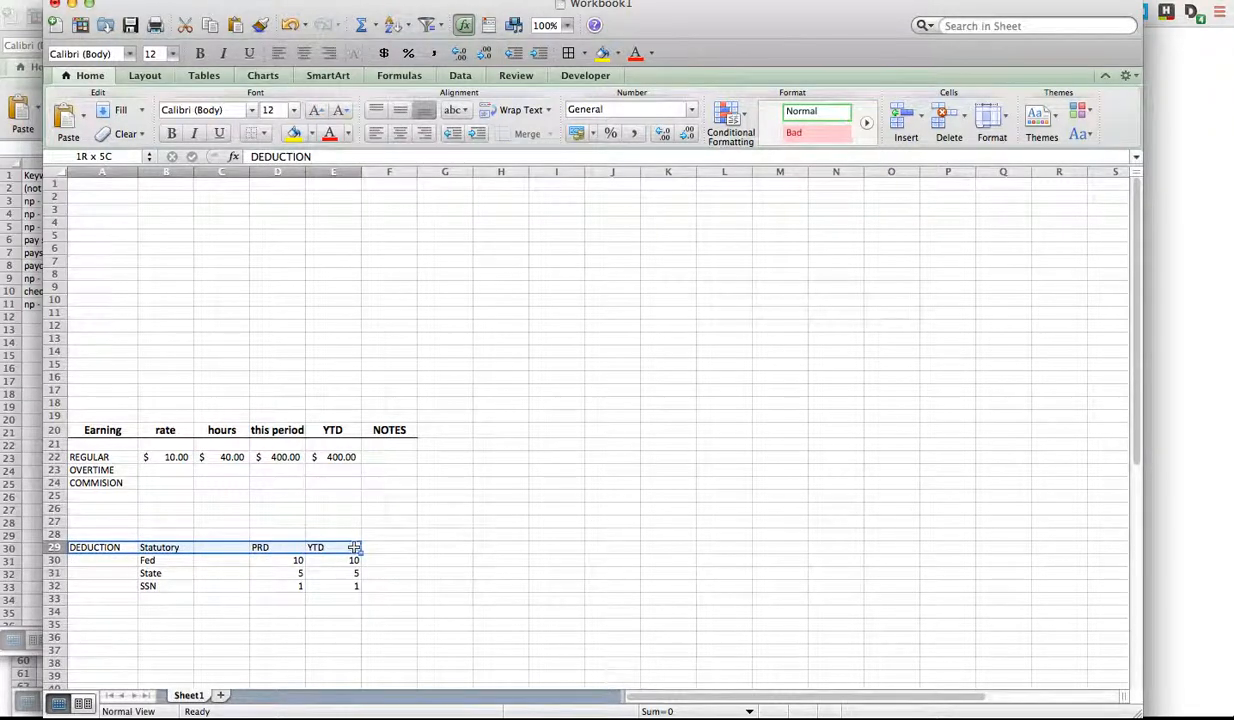
pyautogui.click(171, 133)
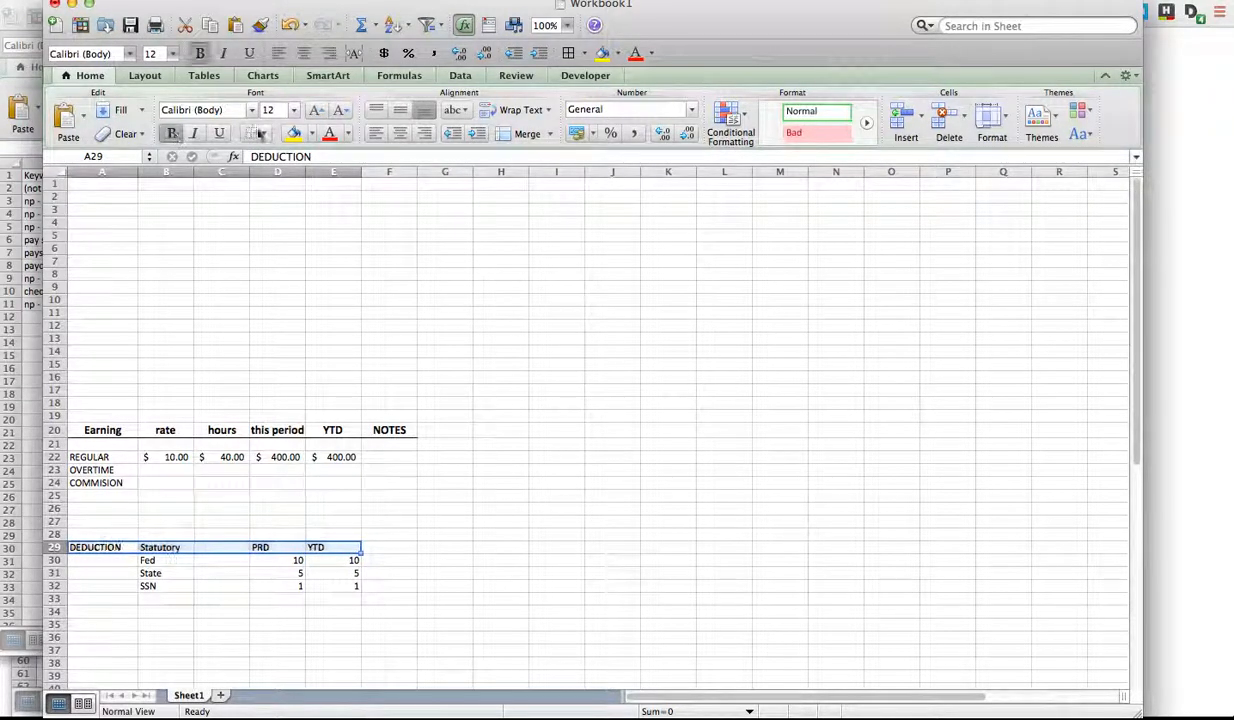
pyautogui.click(293, 110)
pyautogui.click(284, 212)
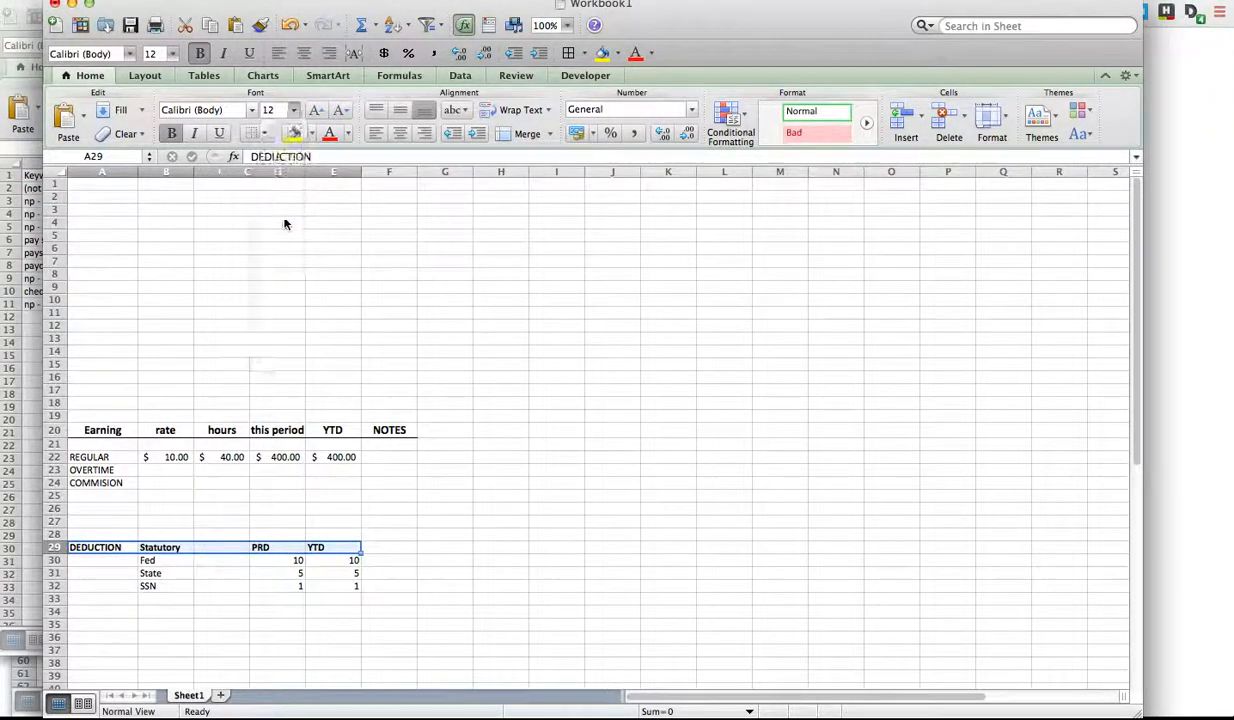
pyautogui.click(263, 134)
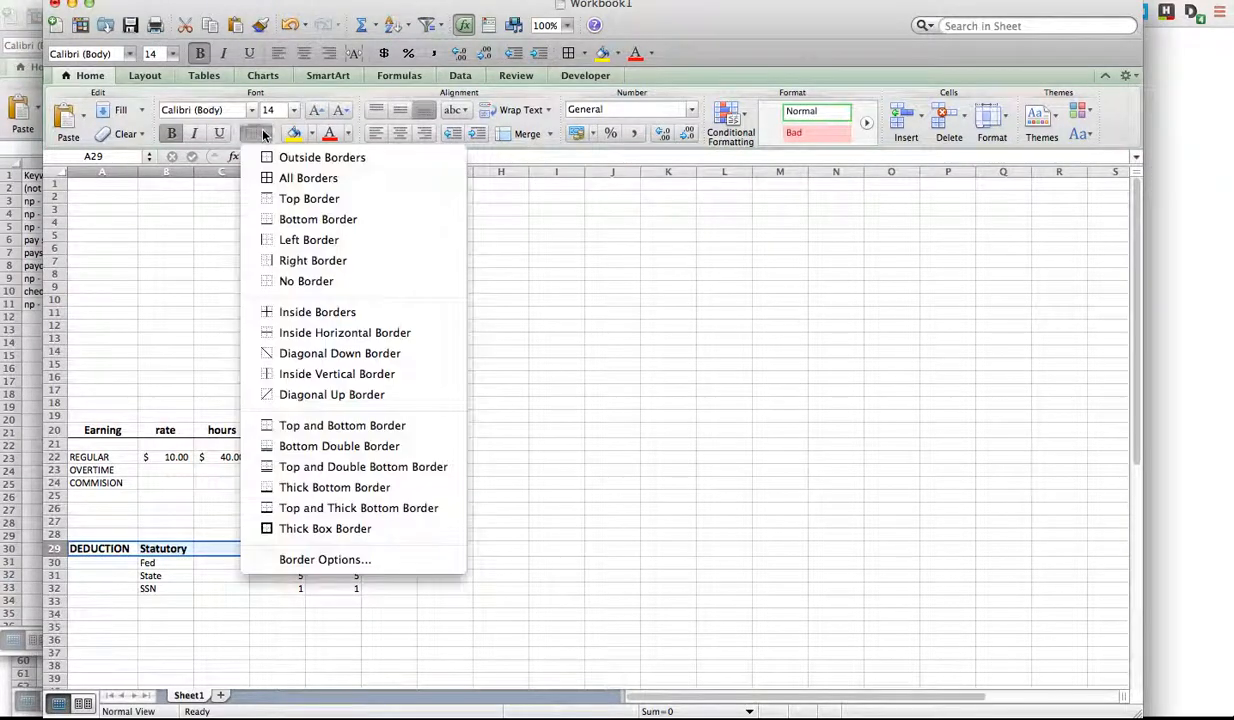
pyautogui.click(299, 219)
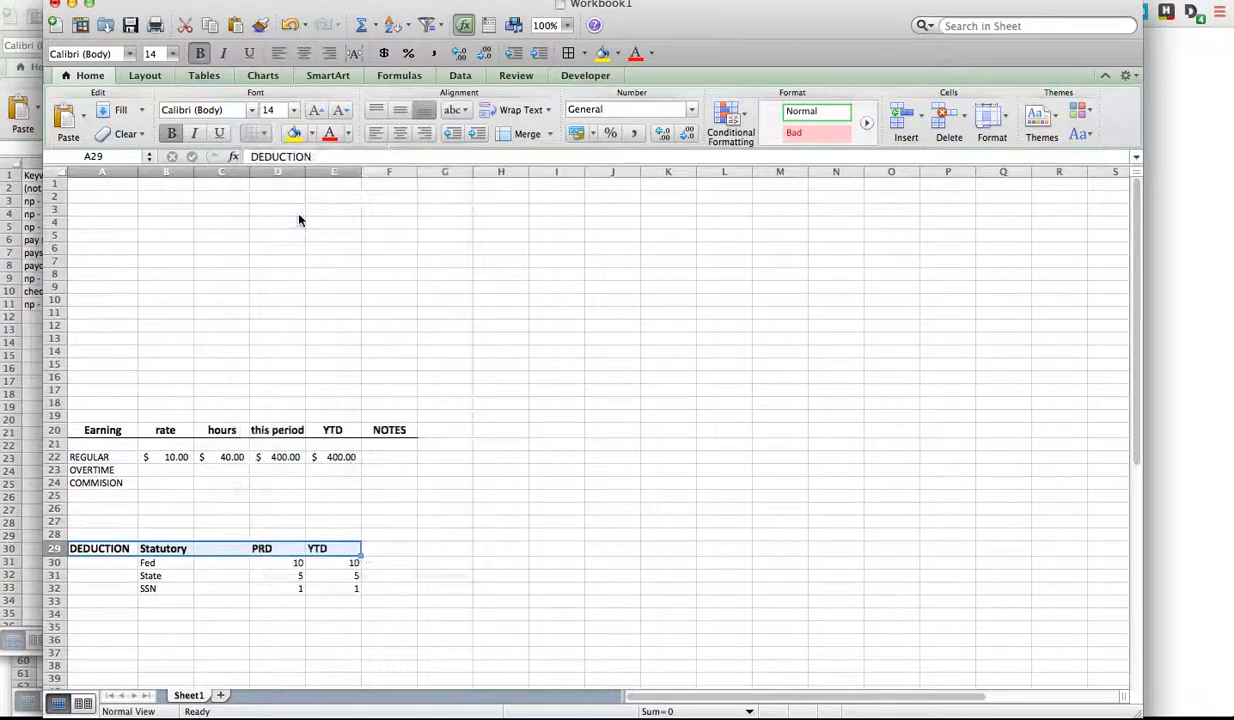
pyautogui.click(485, 496)
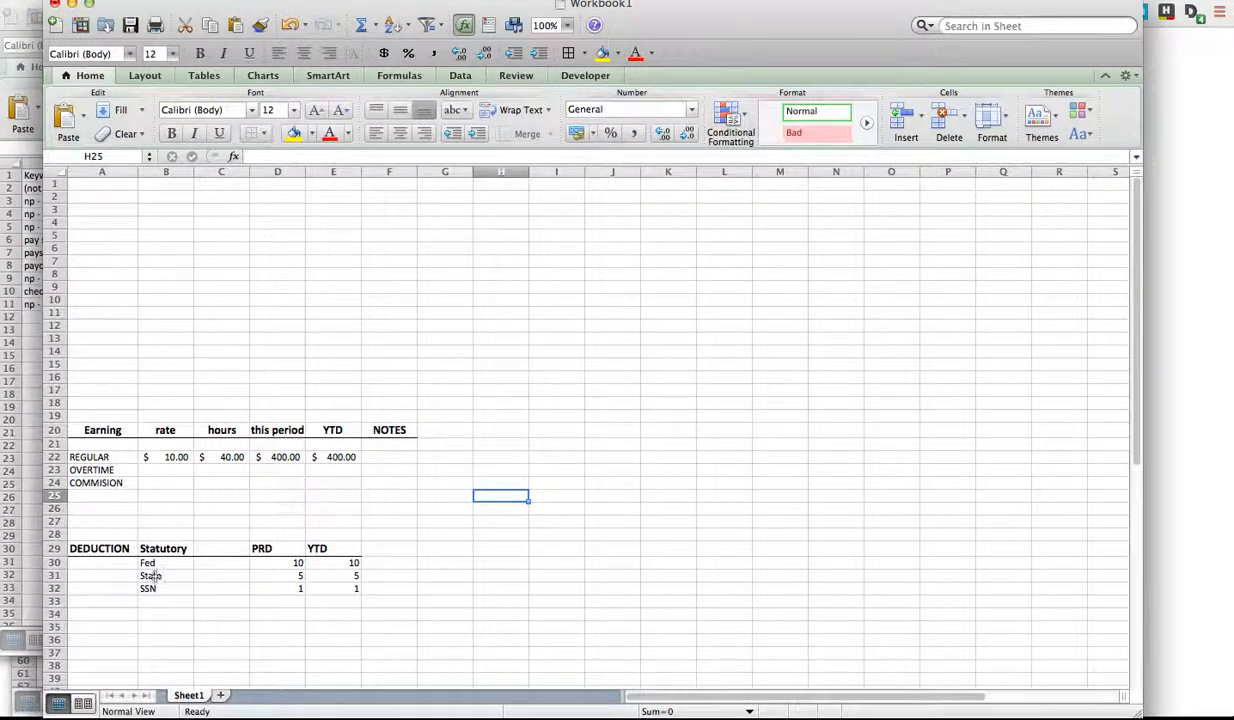
# - Consult the deductions layout of the sample stub in Chrome and right-align the Fed, State and SSN labels in B30:B32 of the Excel sheet
pyautogui.press('super+Tab')
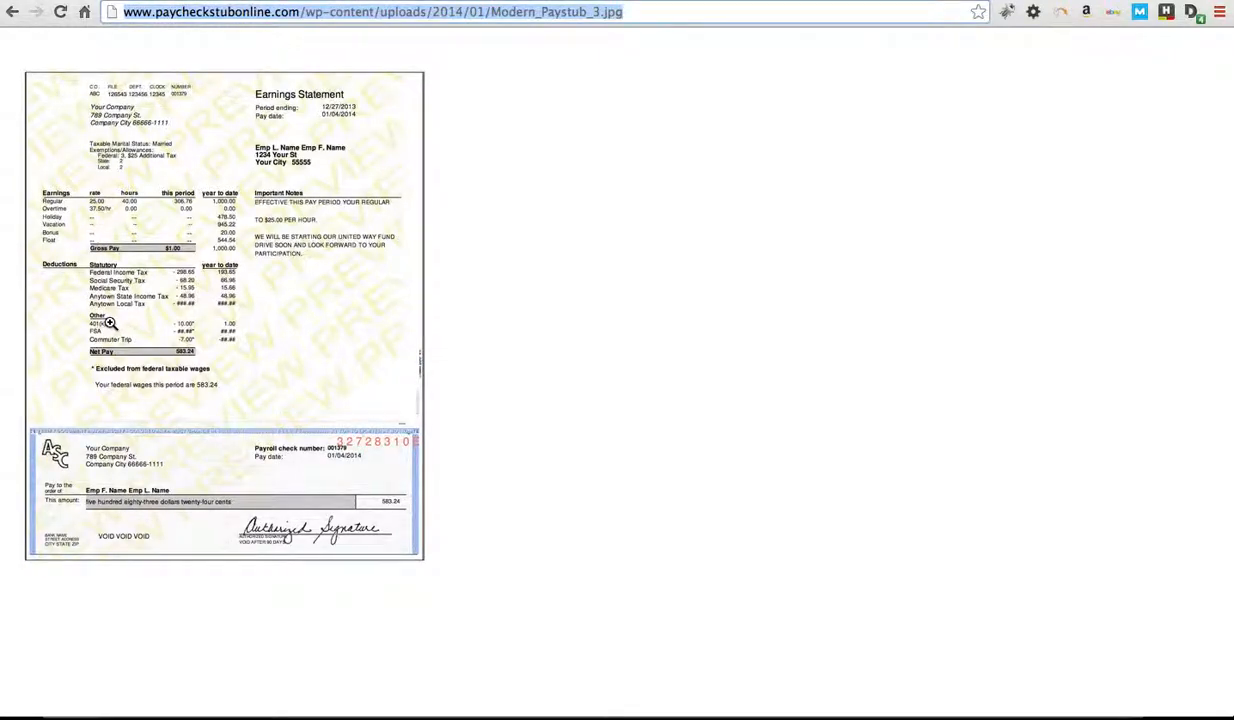
pyautogui.press('super+Tab')
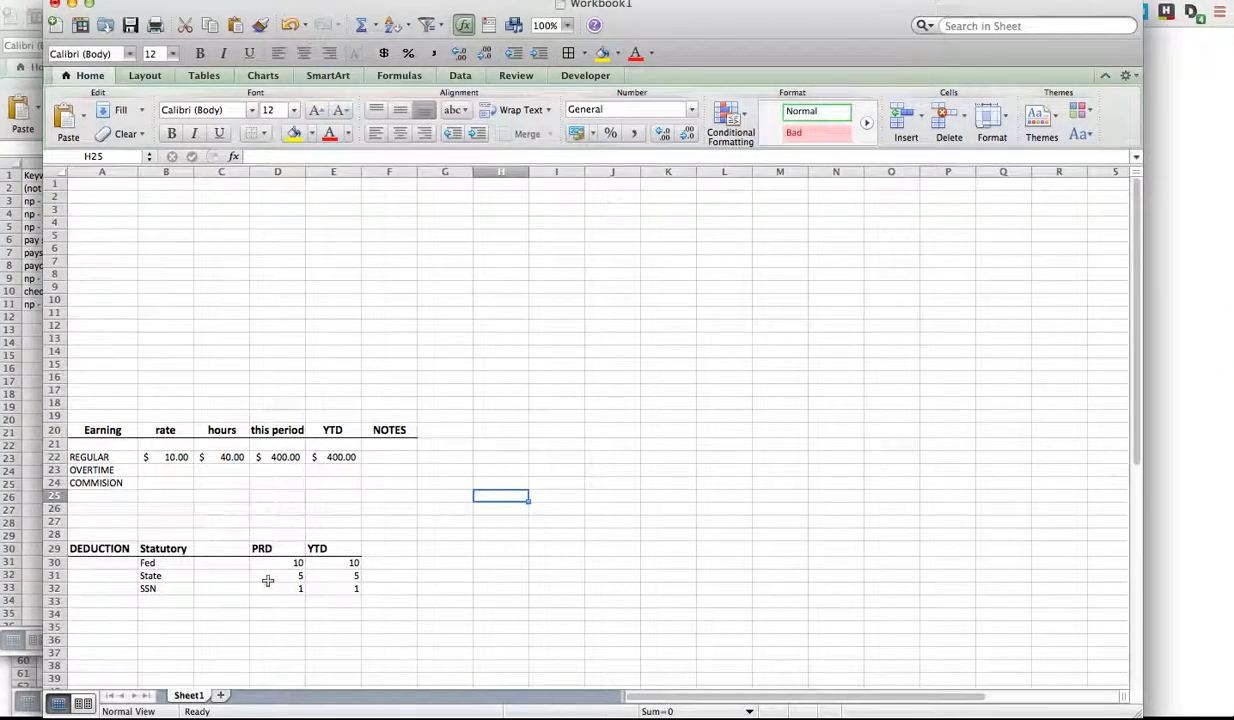
pyautogui.moveTo(152, 562); pyautogui.dragTo(162, 584)
pyautogui.click(421, 132)
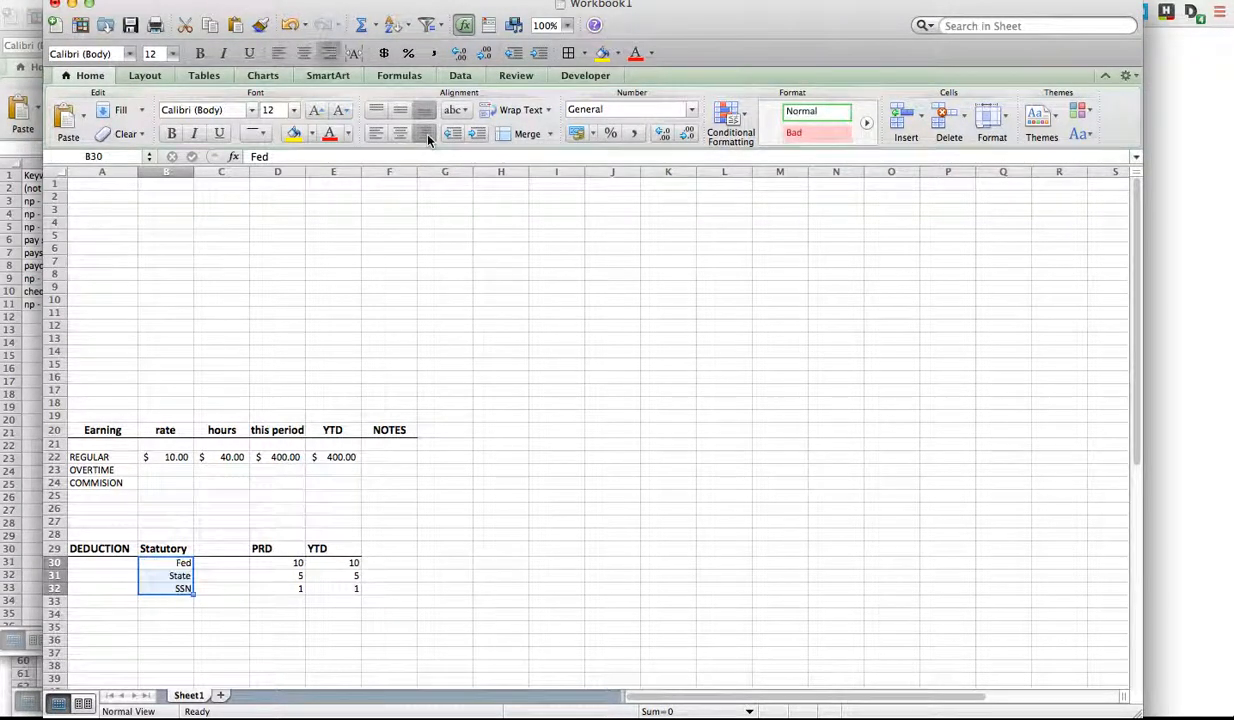
pyautogui.click(455, 545)
# - Center the deduction amounts in D30:E32 and apply the Accounting number format with dollar signs
pyautogui.moveTo(296, 563); pyautogui.dragTo(356, 589)
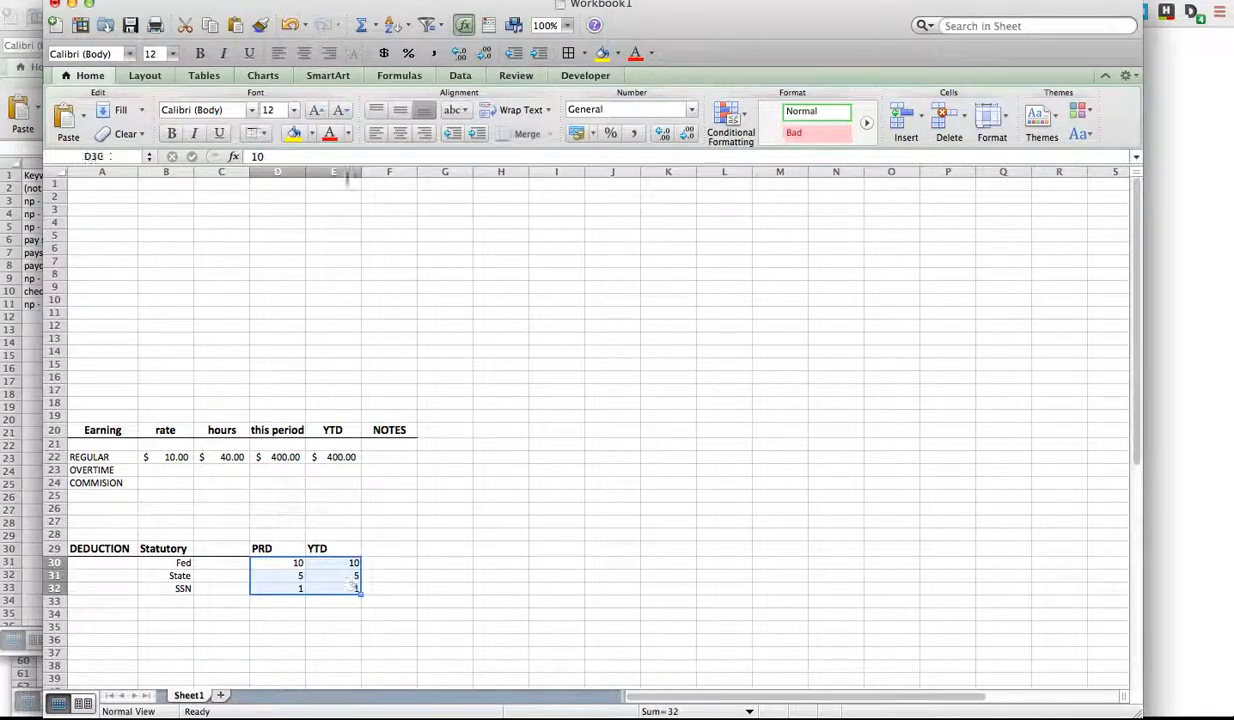
pyautogui.click(402, 134)
pyautogui.click(577, 134)
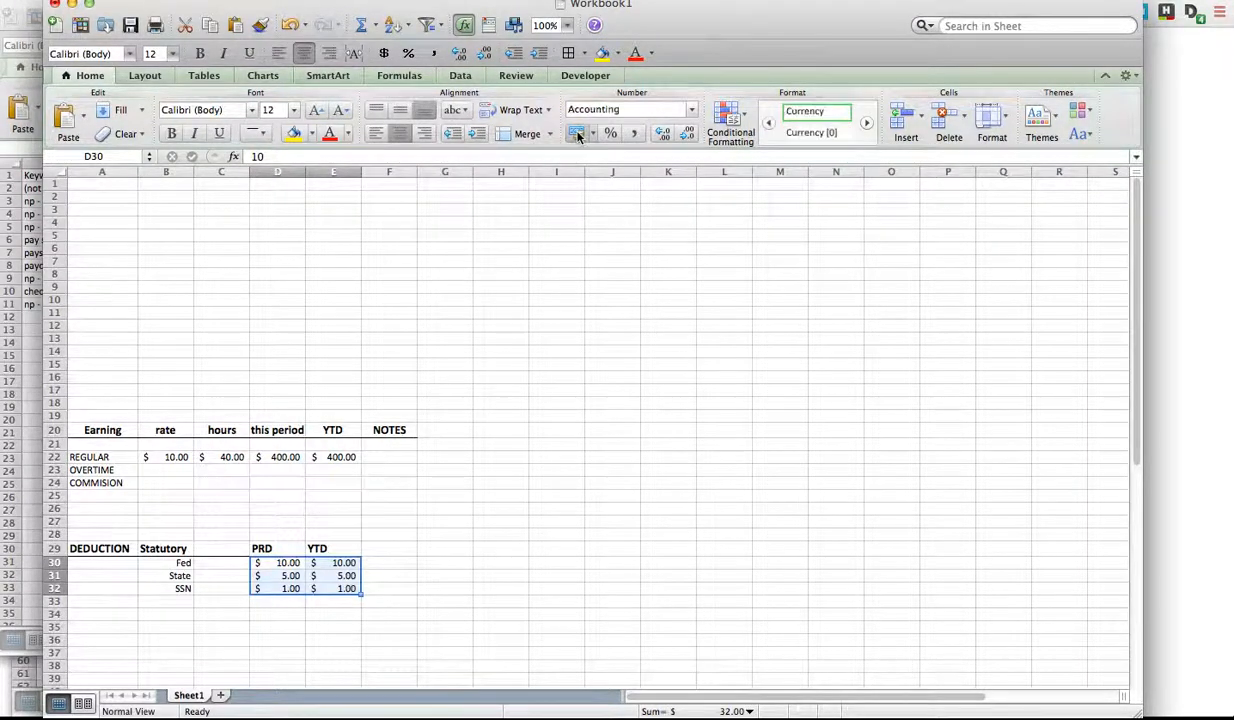
pyautogui.click(350, 574)
pyautogui.click(436, 574)
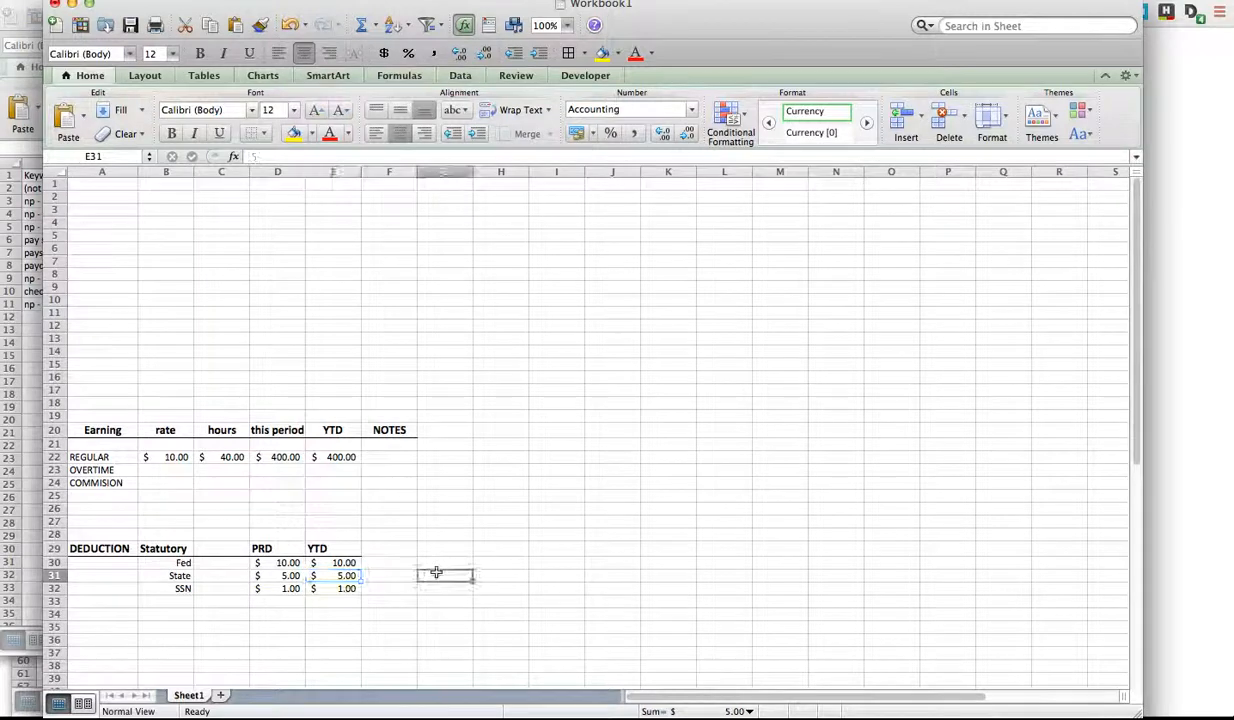
# - Widen column F to nearly twice its width and right-align the NOTES heading in F20
pyautogui.click(390, 430)
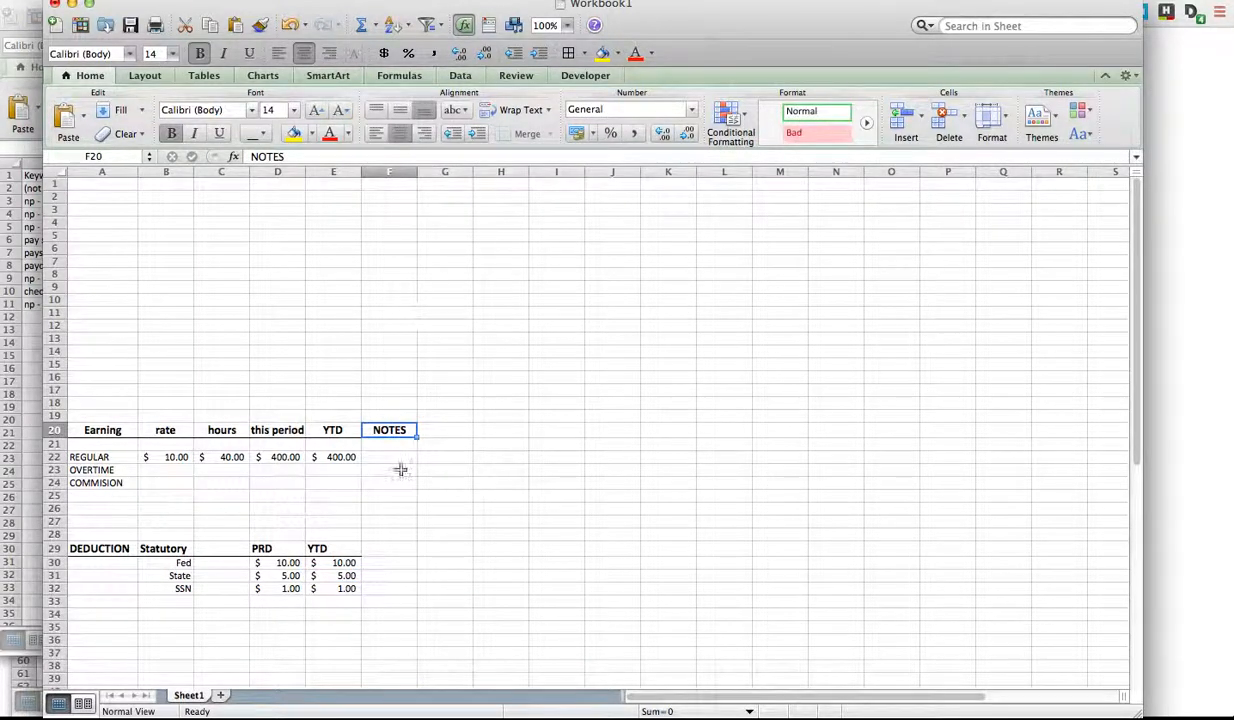
pyautogui.moveTo(419, 172); pyautogui.dragTo(463, 172)
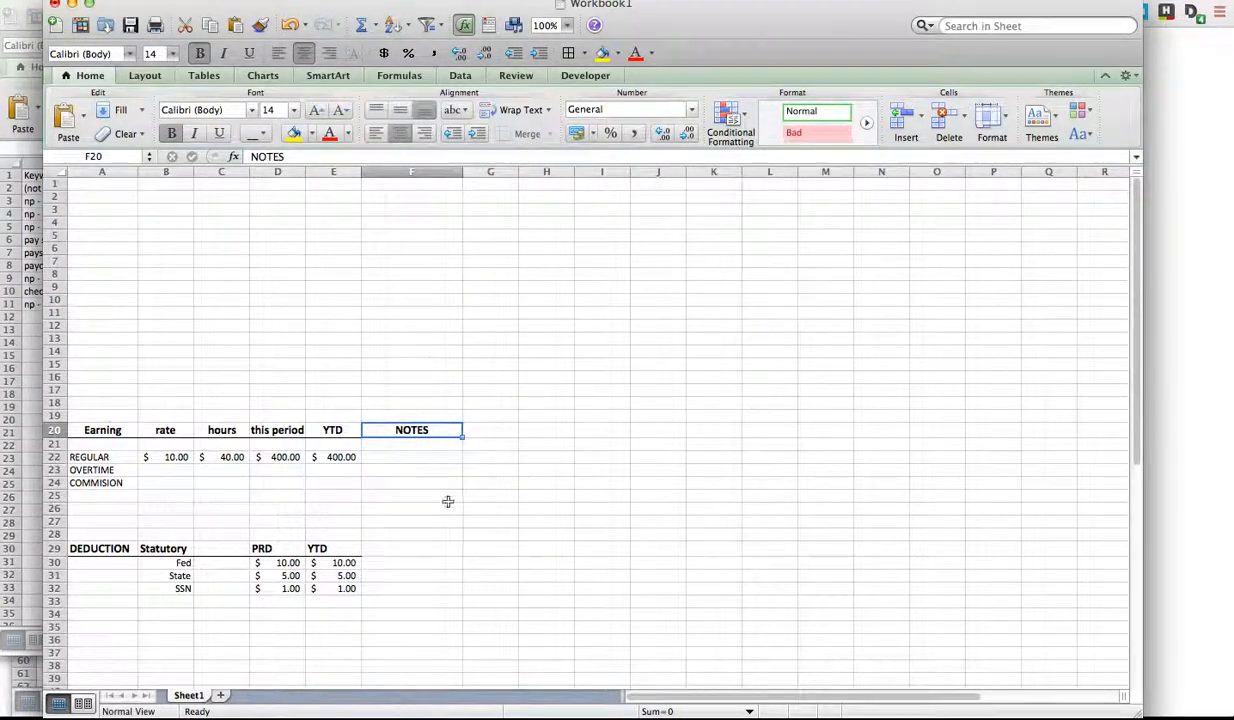
pyautogui.click(424, 136)
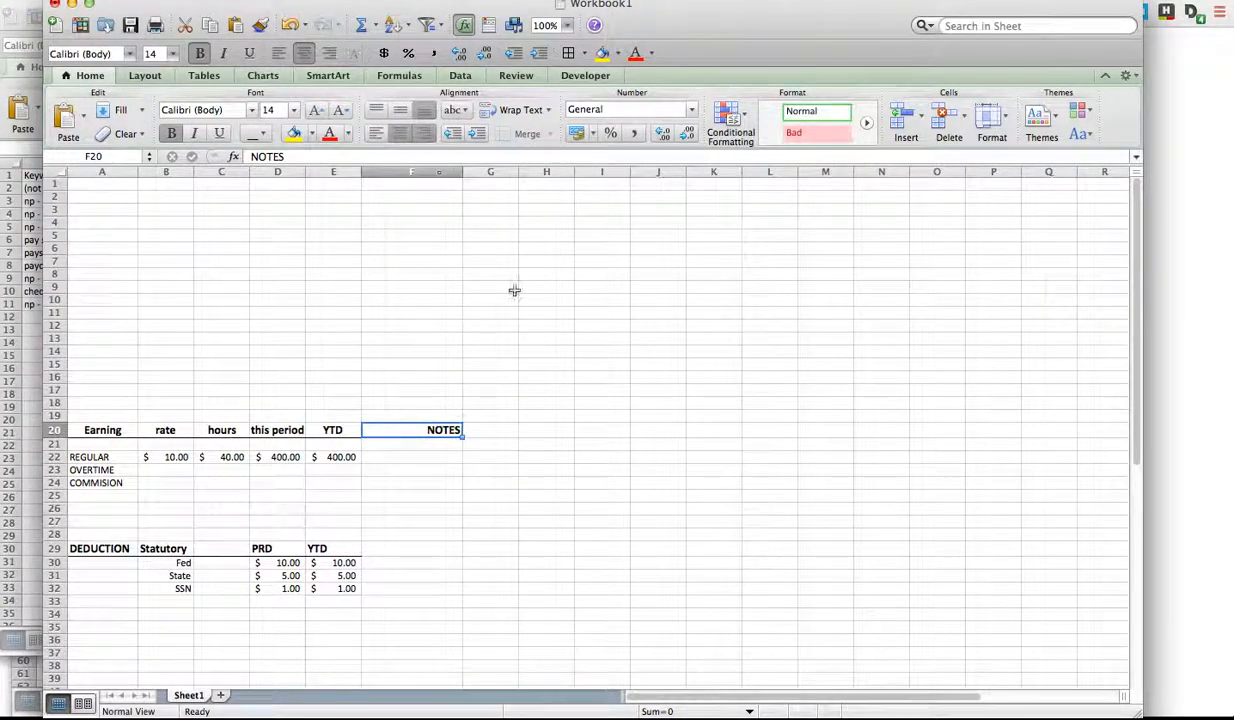
pyautogui.click(547, 337)
# - Compare with the Important Notes section of the sample stub in Chrome and put outside borders around the NOTES heading in F20 in Excel
pyautogui.press('super+Tab')
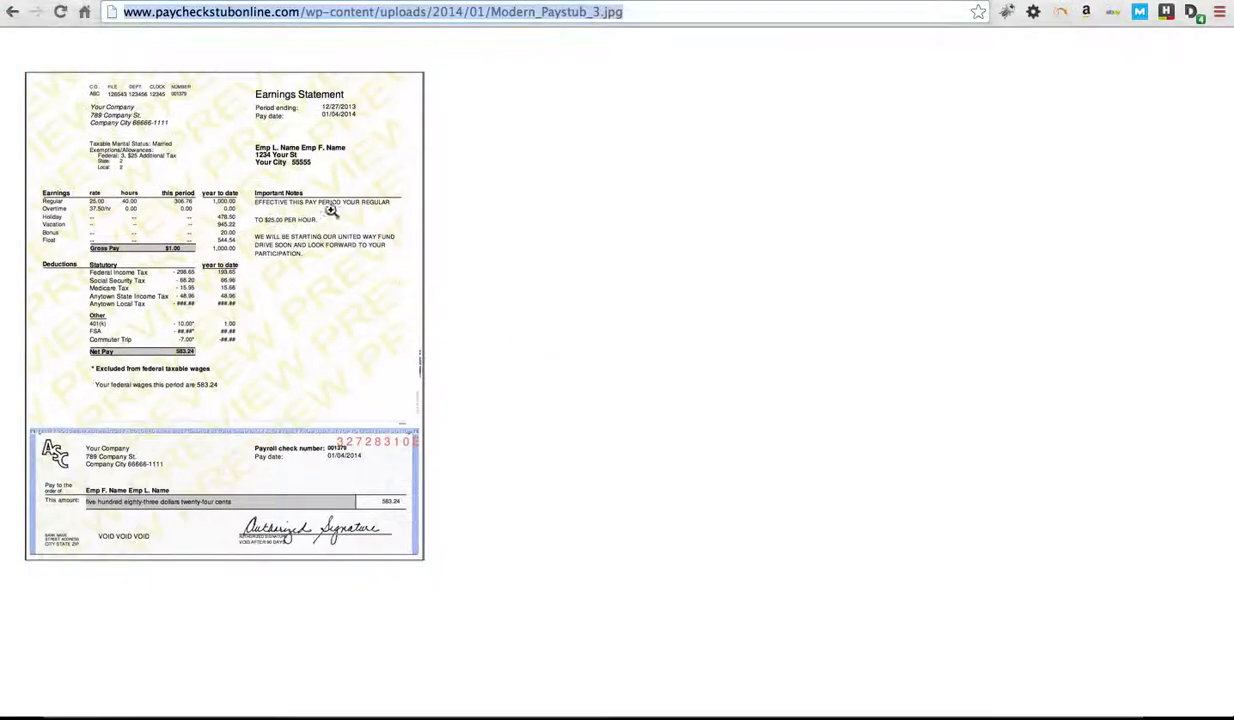
pyautogui.press('super+Tab')
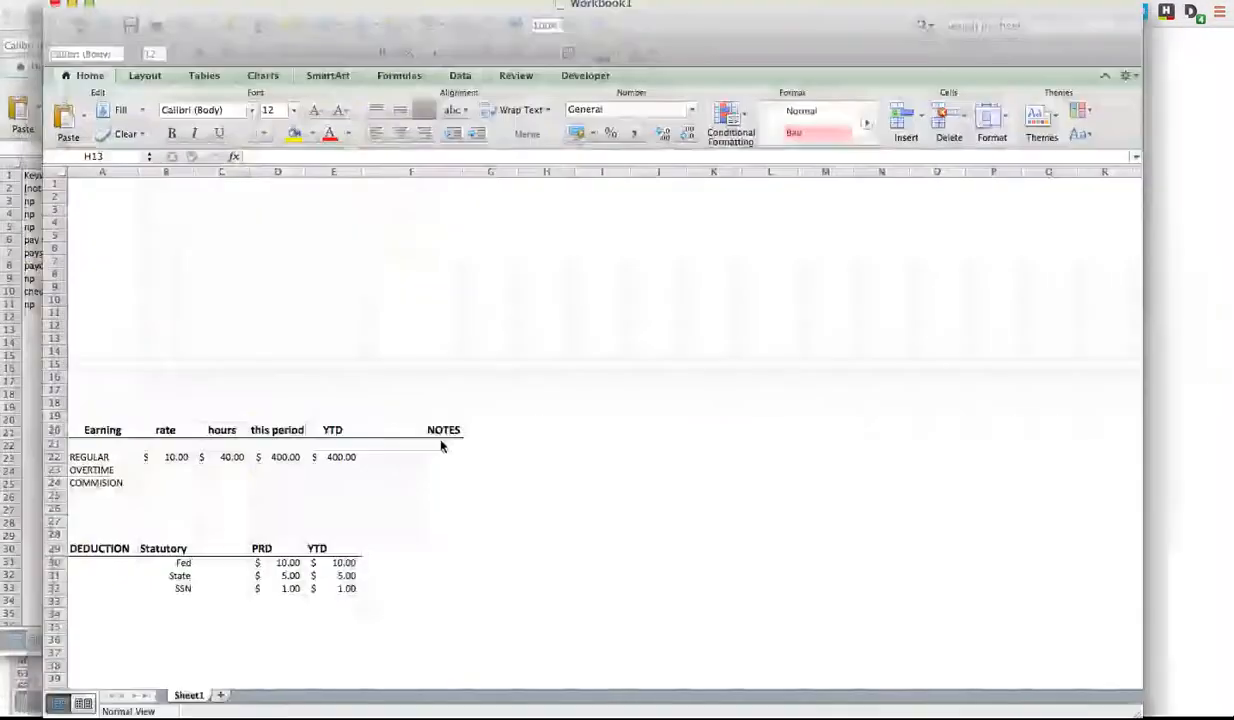
pyautogui.click(411, 430)
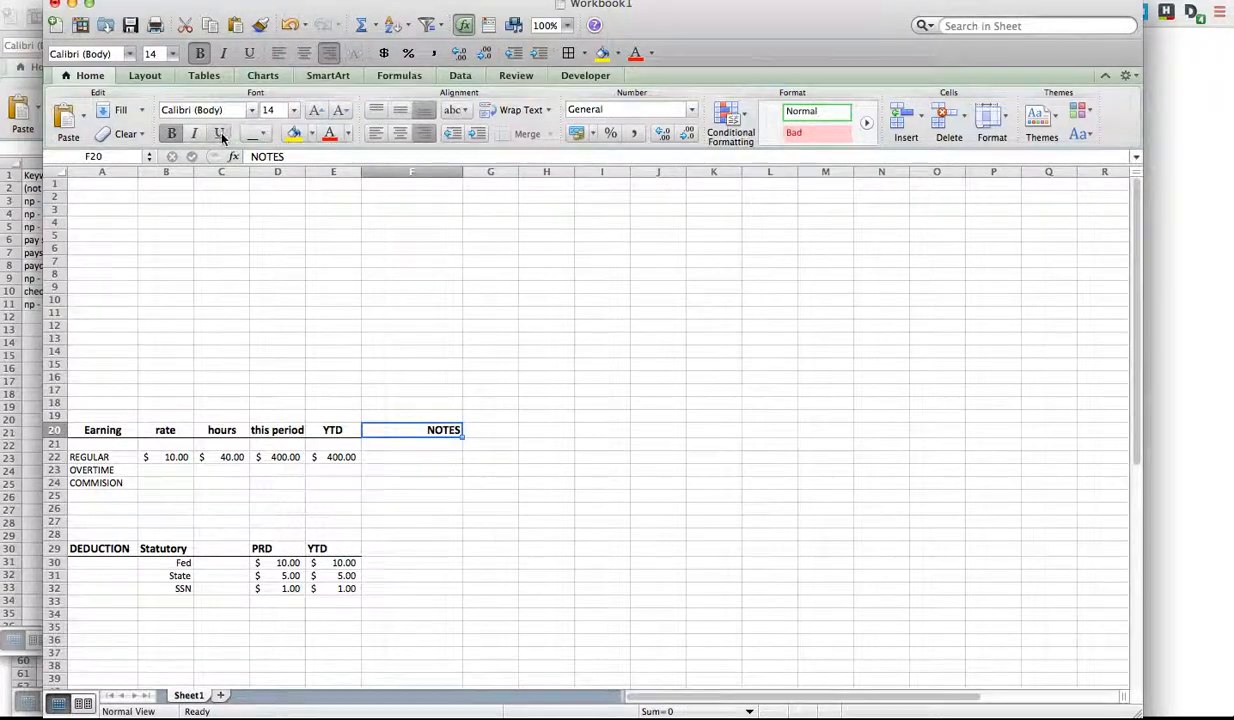
pyautogui.click(265, 134)
pyautogui.click(322, 157)
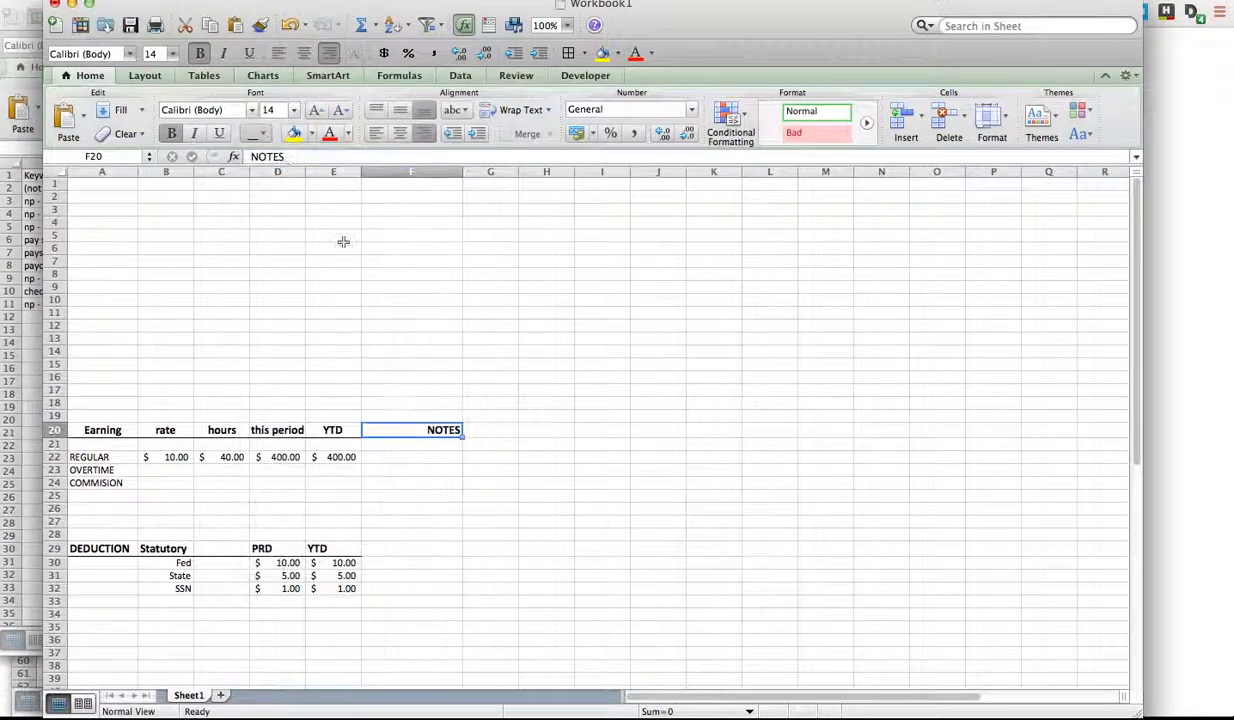
pyautogui.click(585, 547)
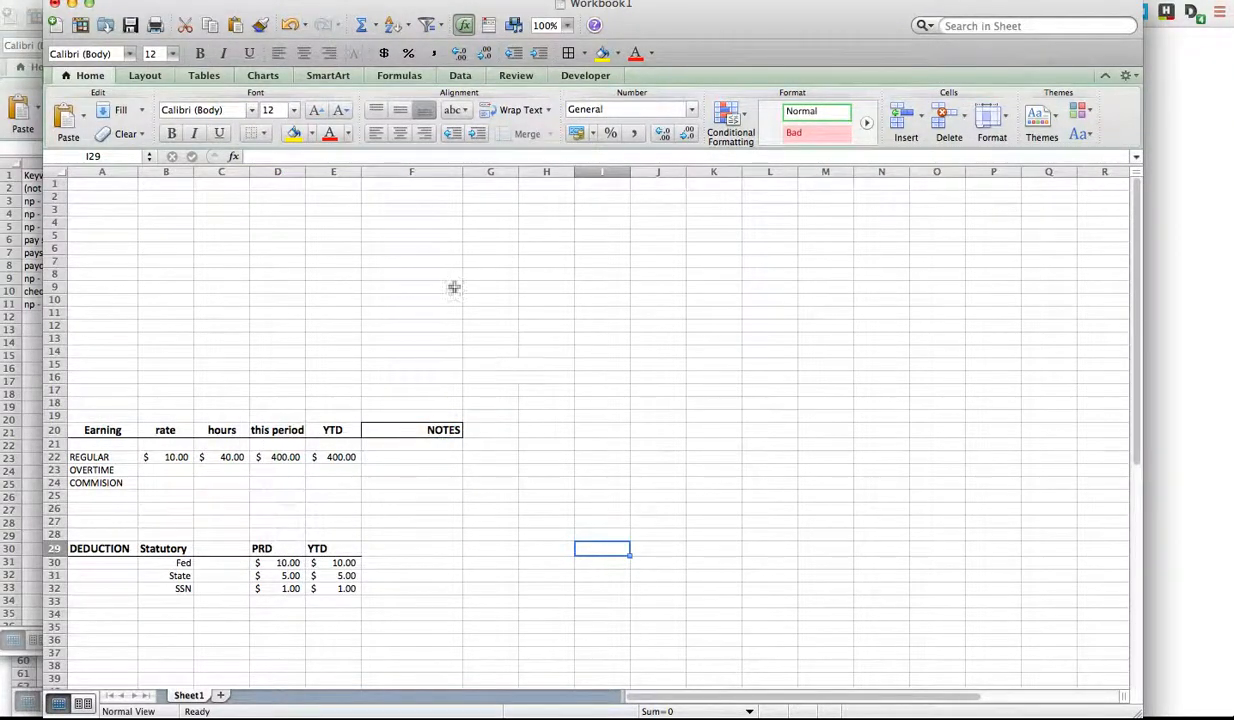
pyautogui.press('super+Tab')
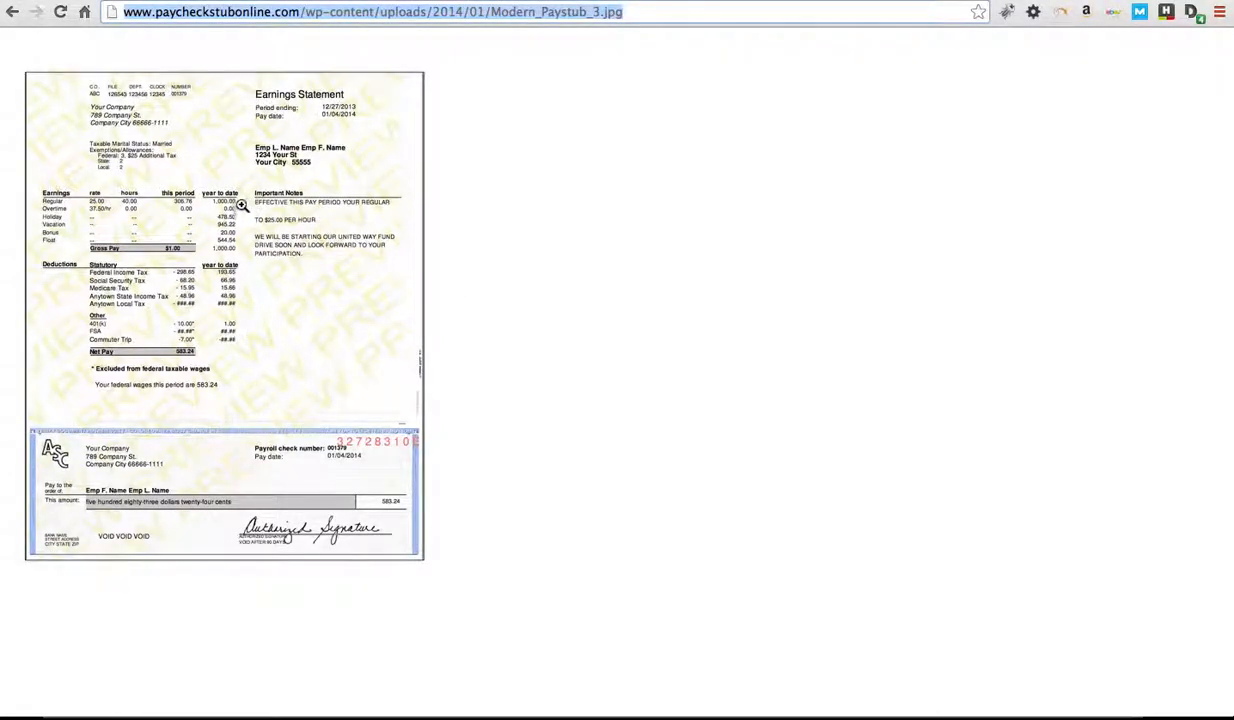
pyautogui.press('super+Tab')
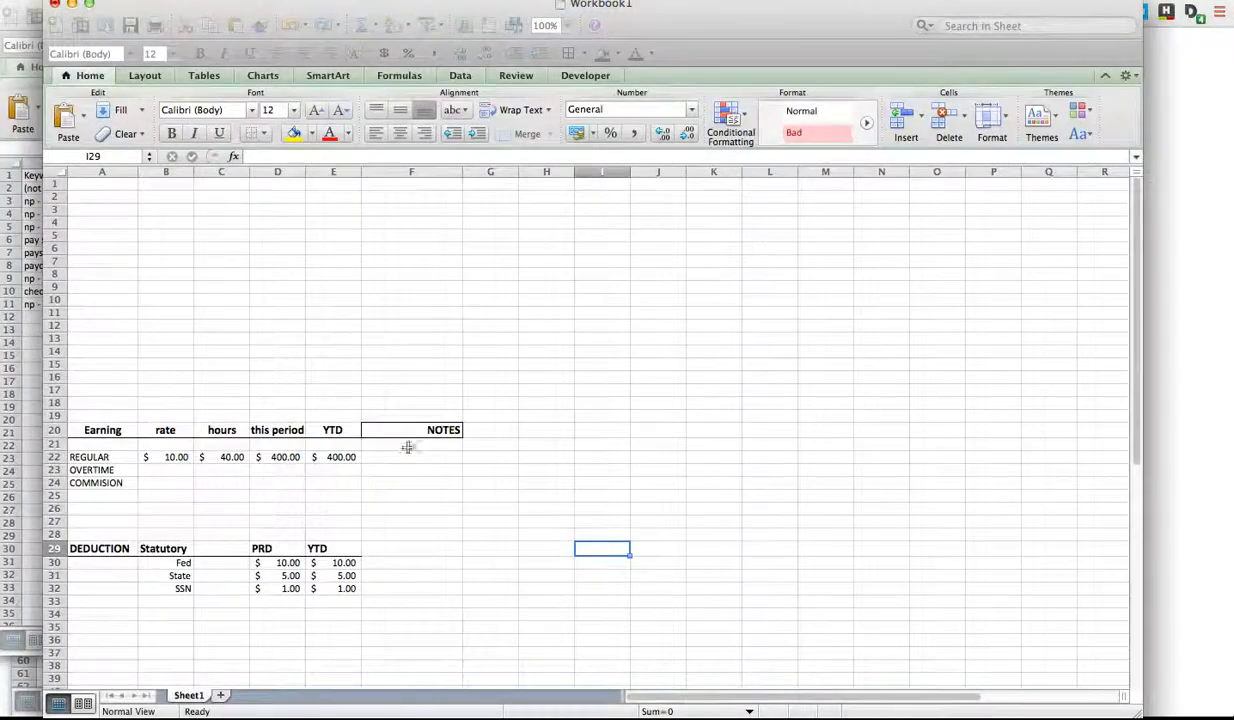
# - Move the NOTES heading from F20 to G20 and narrow column F to the same width as its neighbouring columns
pyautogui.click(427, 463)
pyautogui.click(430, 432)
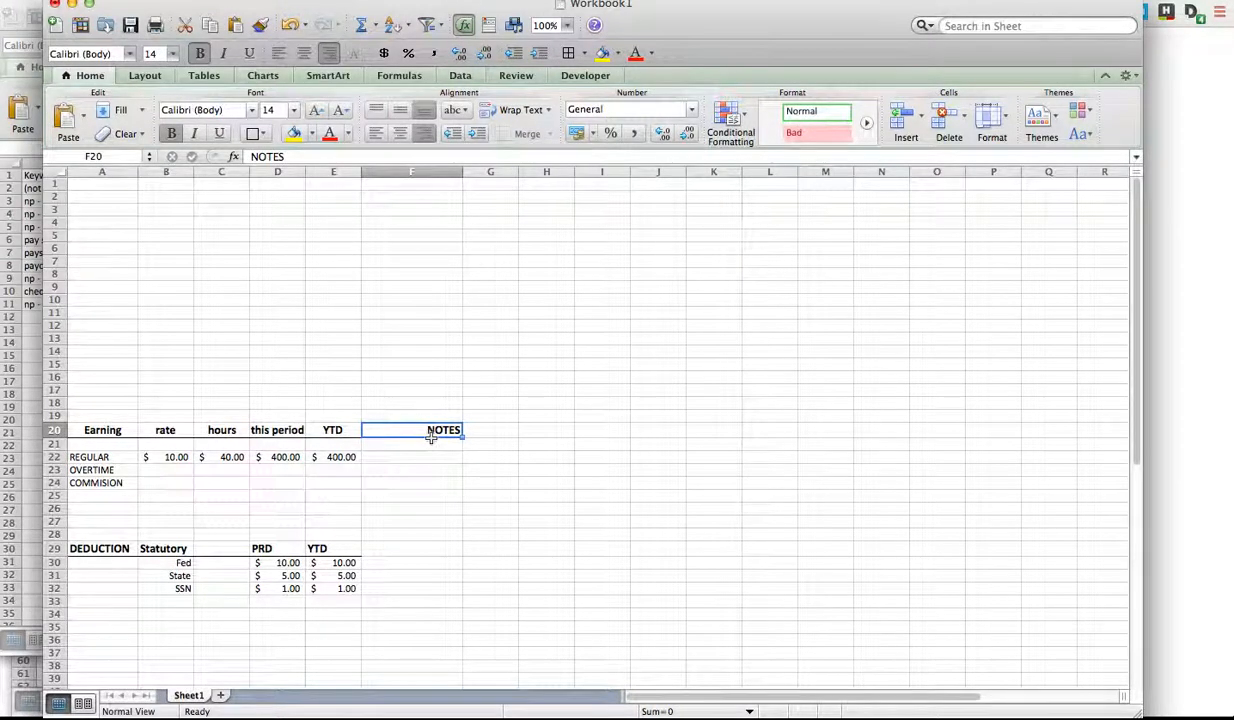
pyautogui.moveTo(432, 437); pyautogui.dragTo(487, 432)
pyautogui.moveTo(462, 171); pyautogui.dragTo(417, 171)
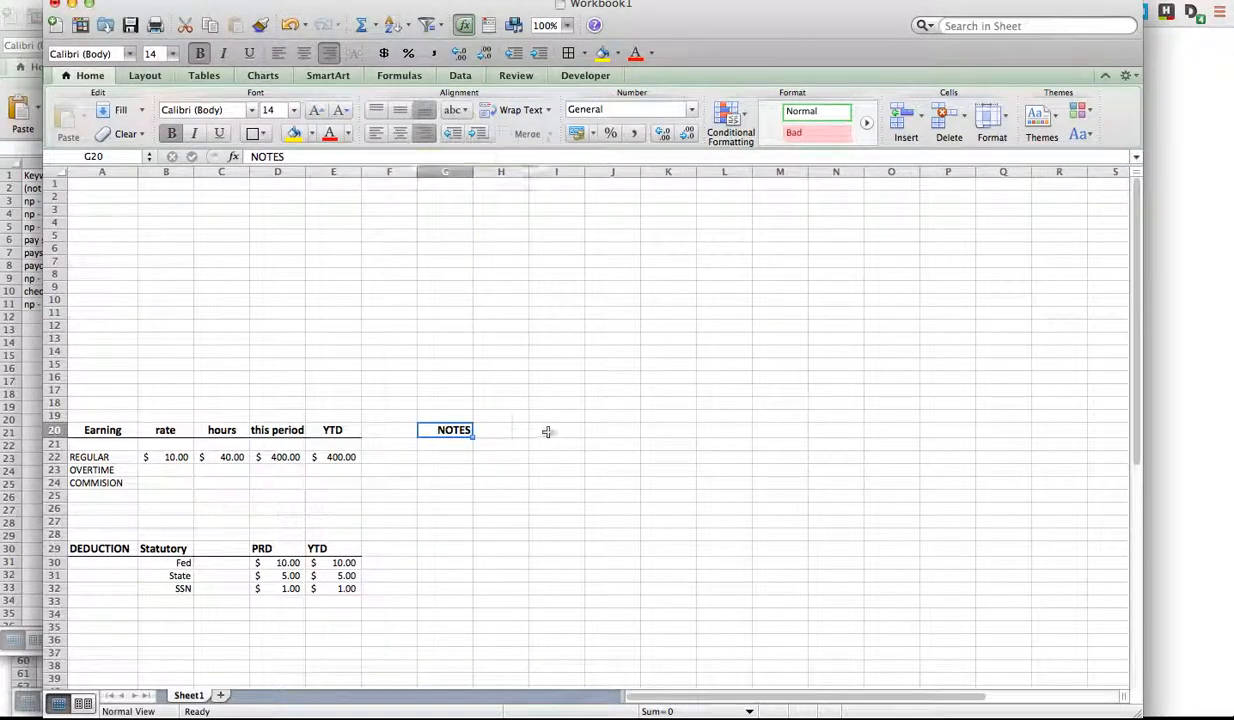
# - Clear the existing borders from G20:I20 and apply a bottom border beneath the NOTES heading range
pyautogui.moveTo(549, 431); pyautogui.dragTo(457, 432)
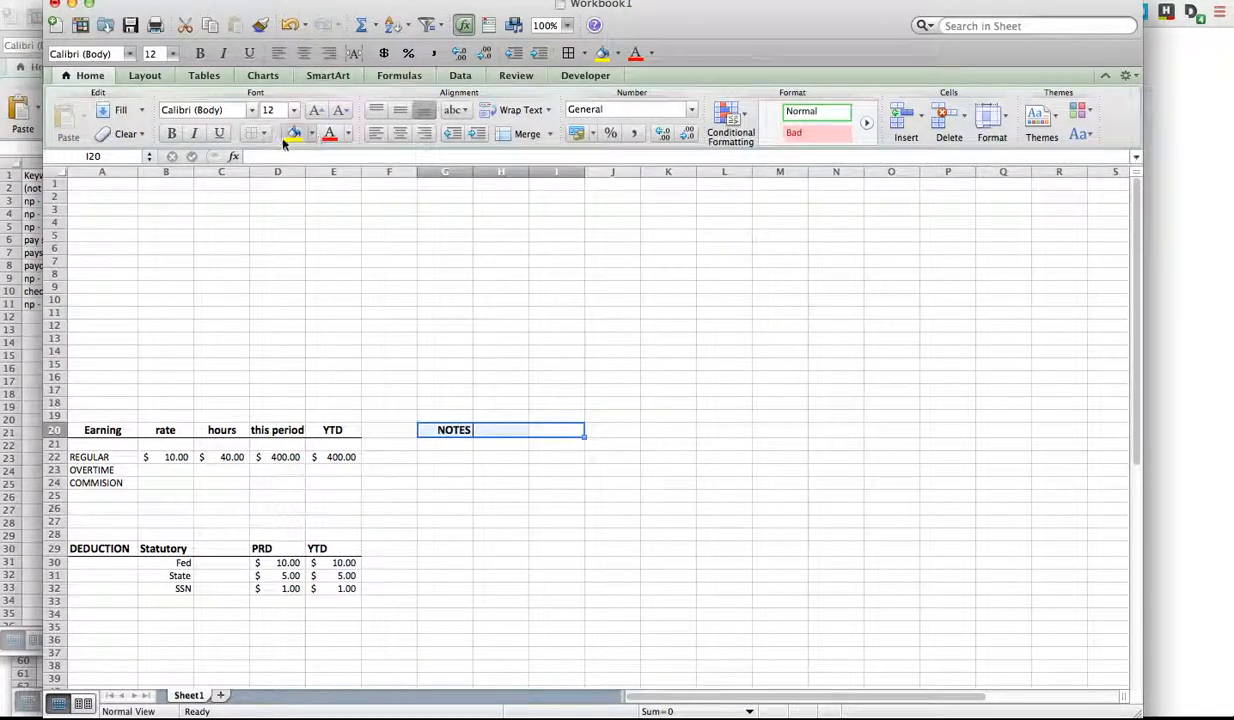
pyautogui.click(253, 138)
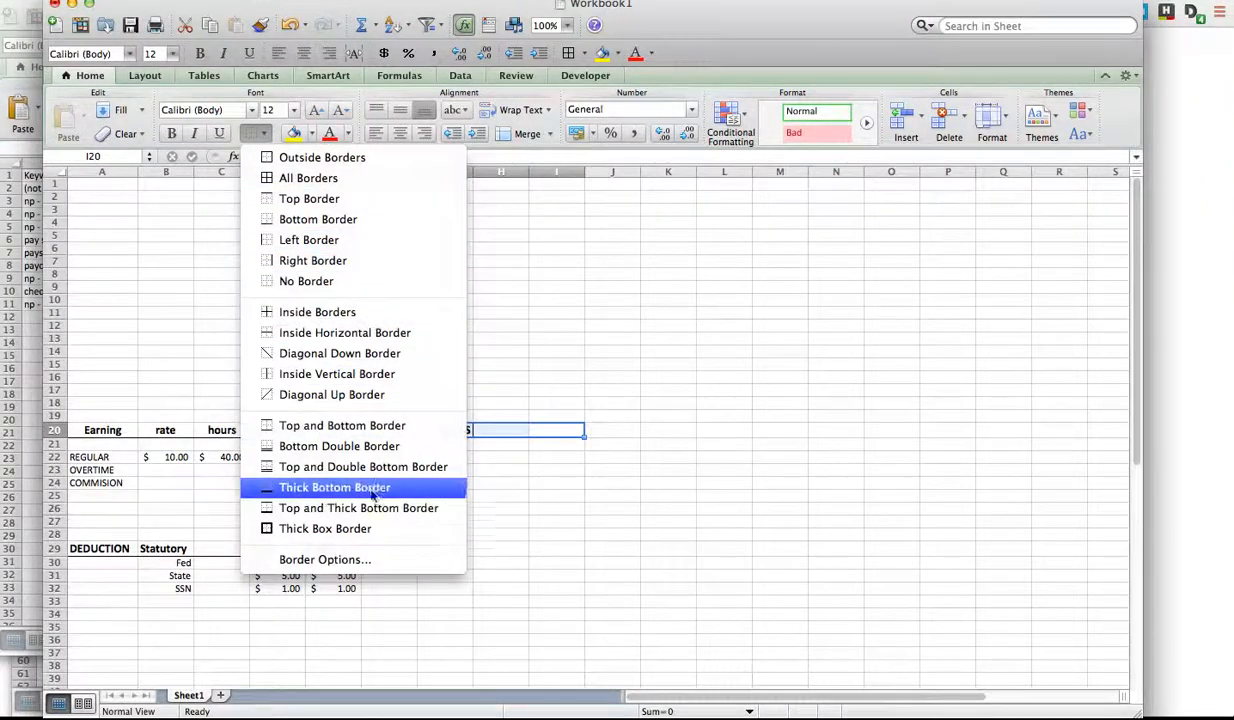
pyautogui.click(339, 283)
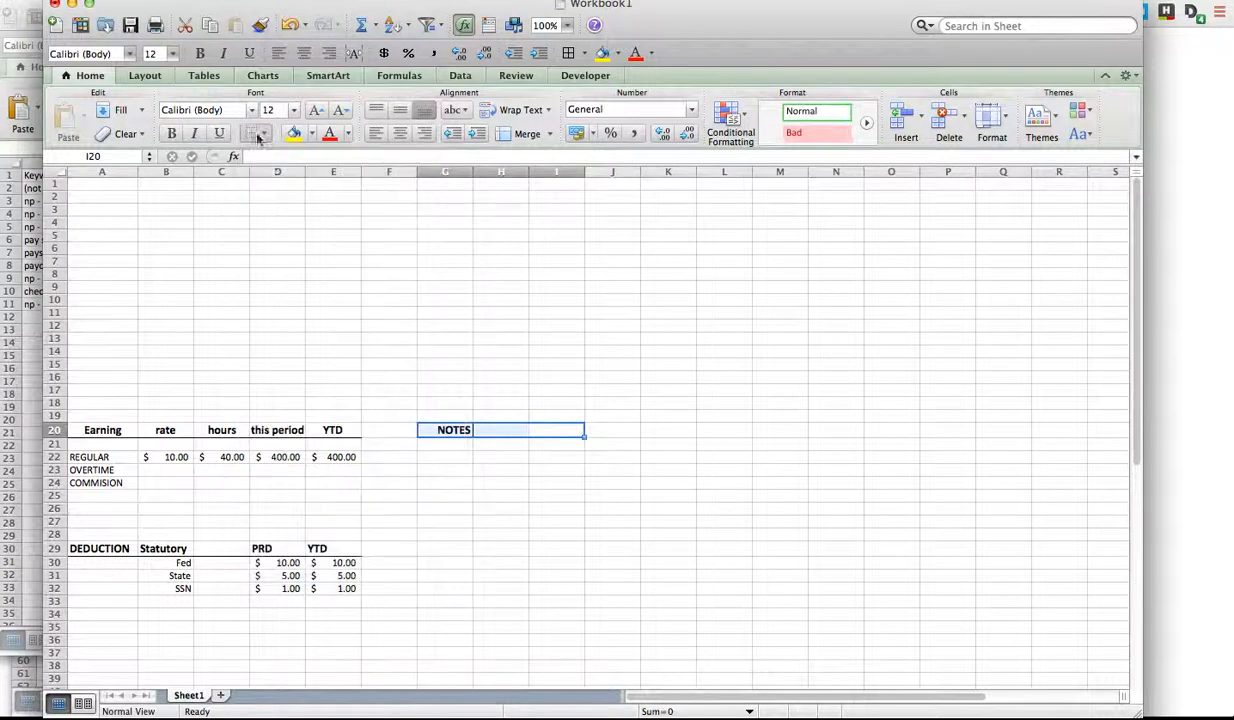
pyautogui.click(267, 138)
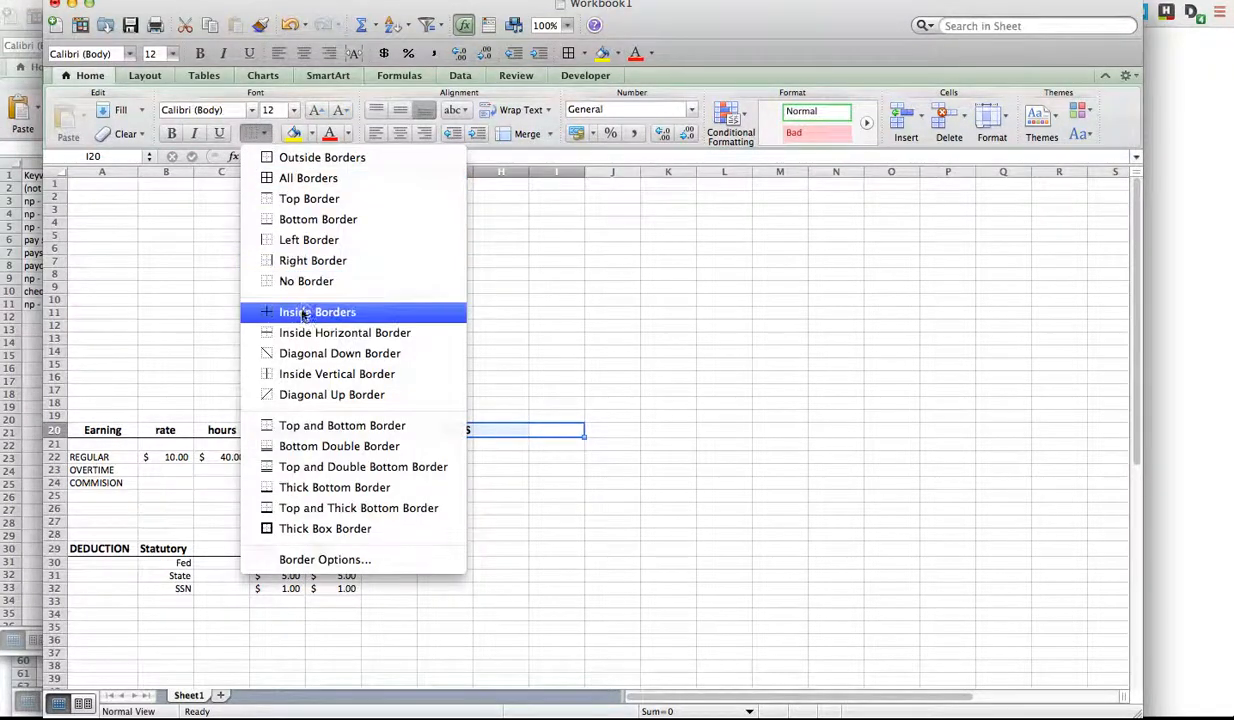
pyautogui.click(307, 222)
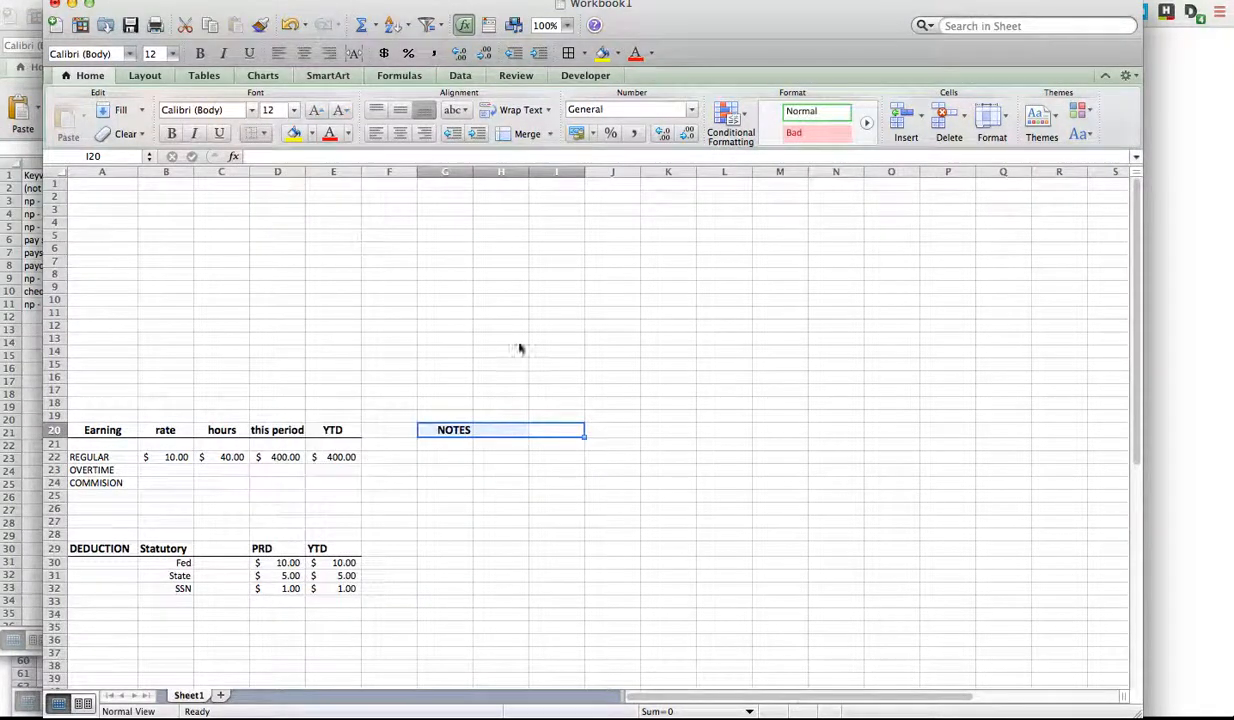
pyautogui.click(508, 339)
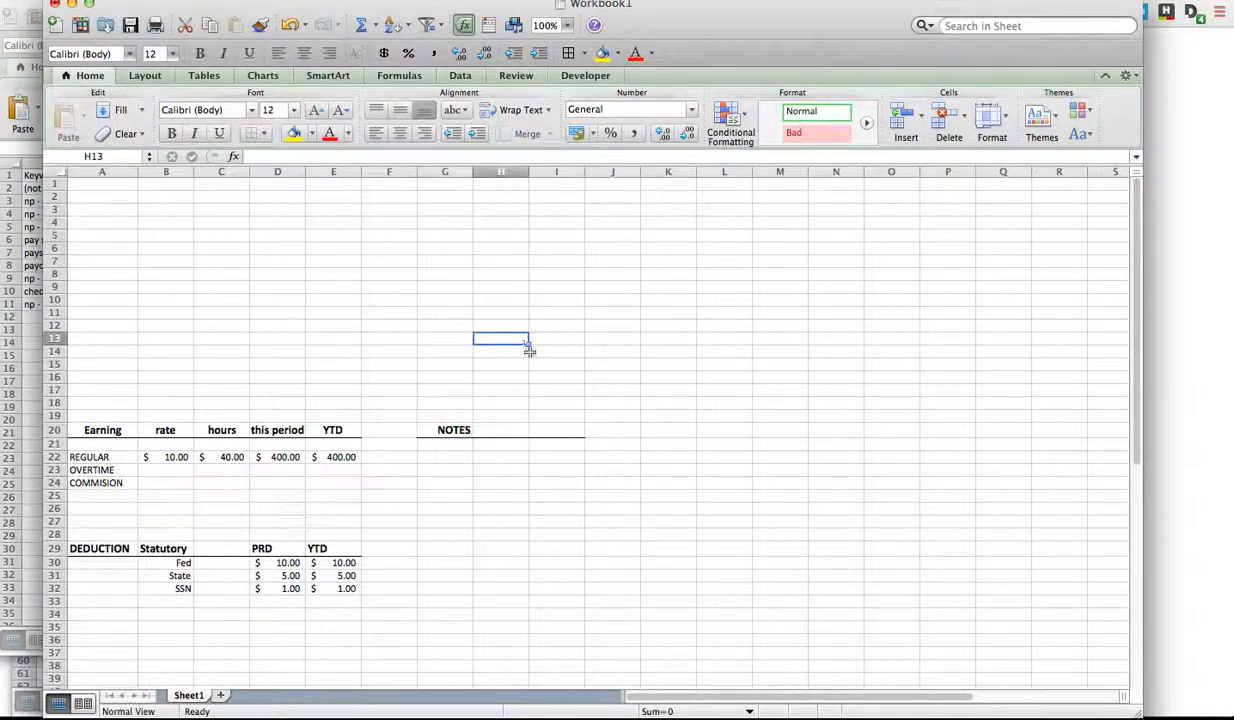
# - Left-align the NOTES heading in G20 and enter "Her are my notes" in G22
pyautogui.click(445, 429)
pyautogui.click(373, 134)
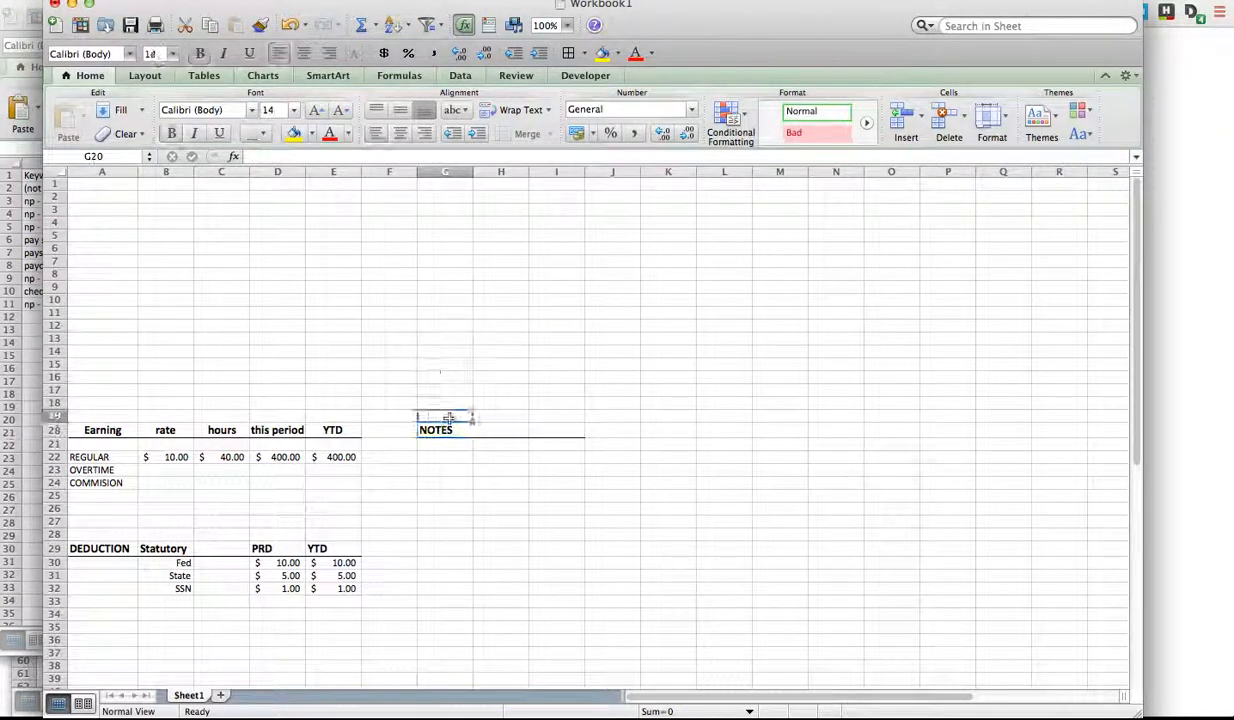
pyautogui.click(443, 459)
pyautogui.write('Her')
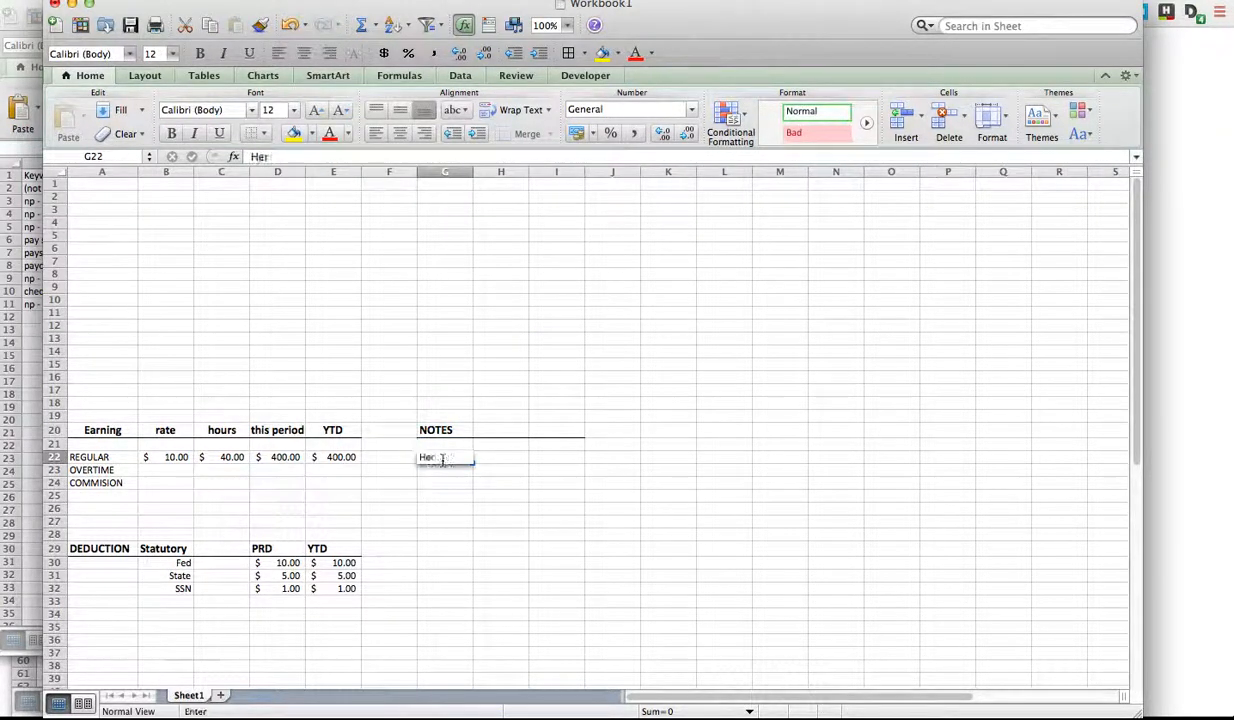
pyautogui.write(' are my notes')
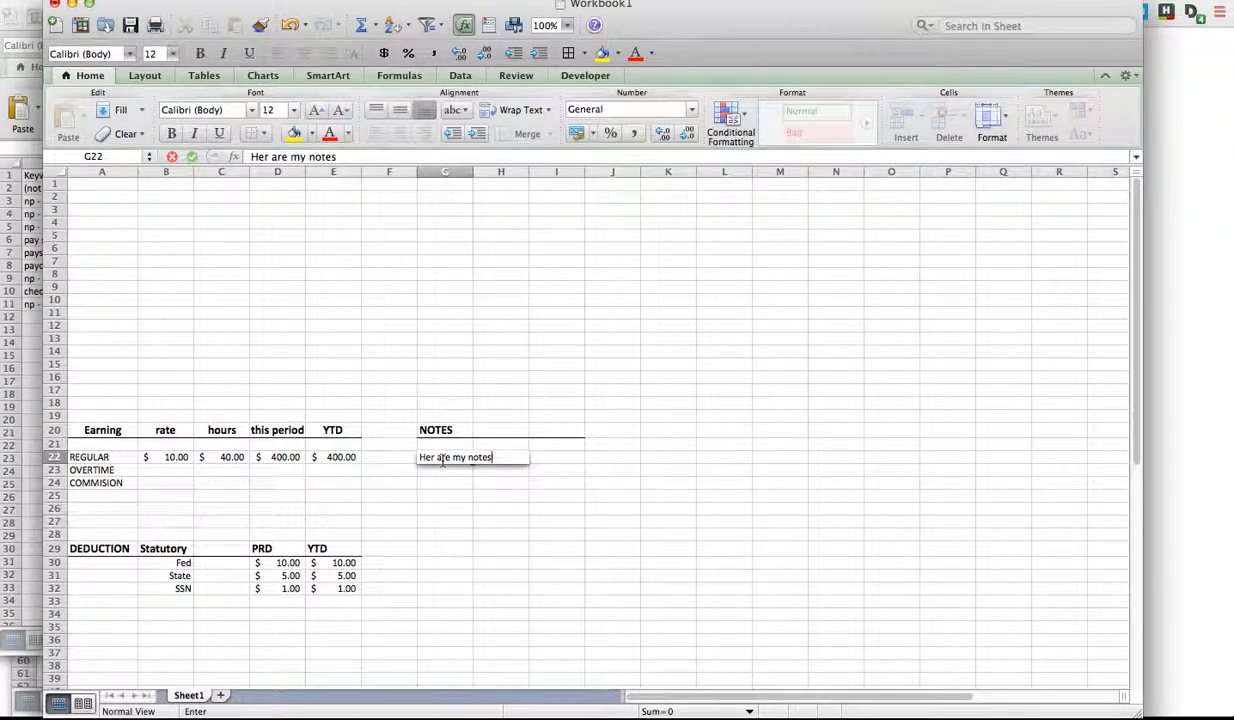
pyautogui.press('Tab')
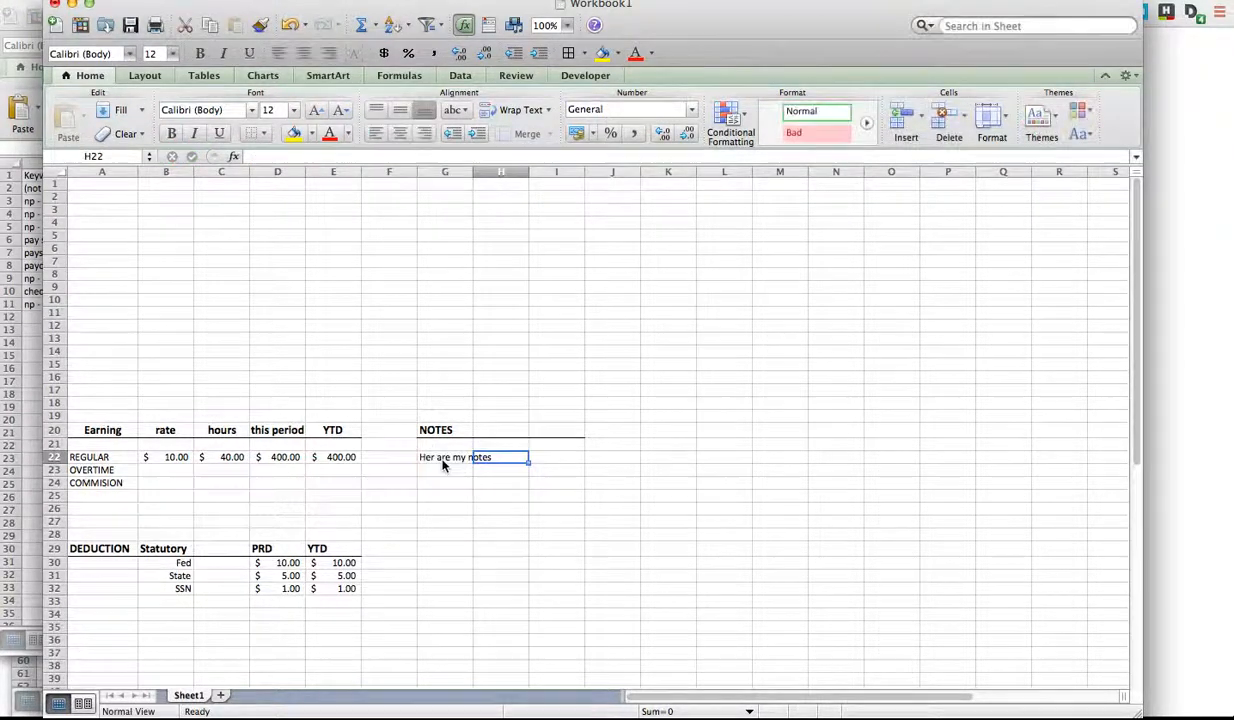
pyautogui.click(493, 471)
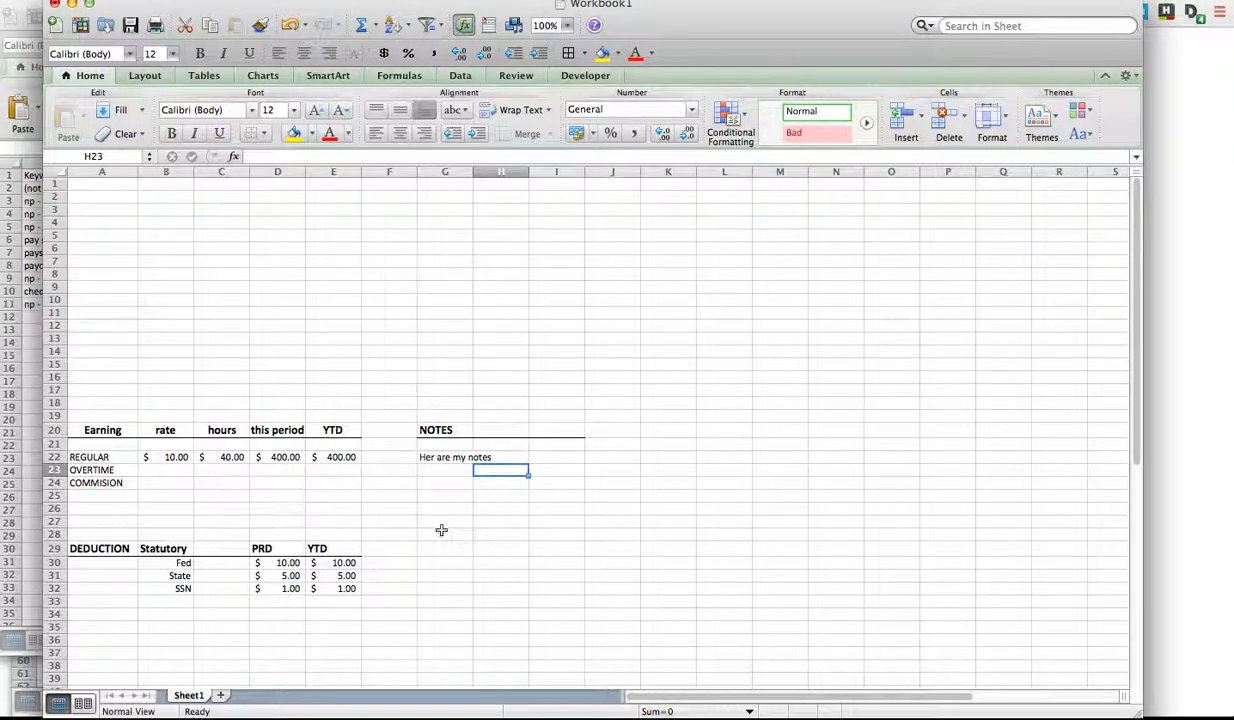
# - Enter the labels NAME, ADDRESS and DETAILS in cells B4:B6
pyautogui.click(175, 224)
pyautogui.write('NAME')
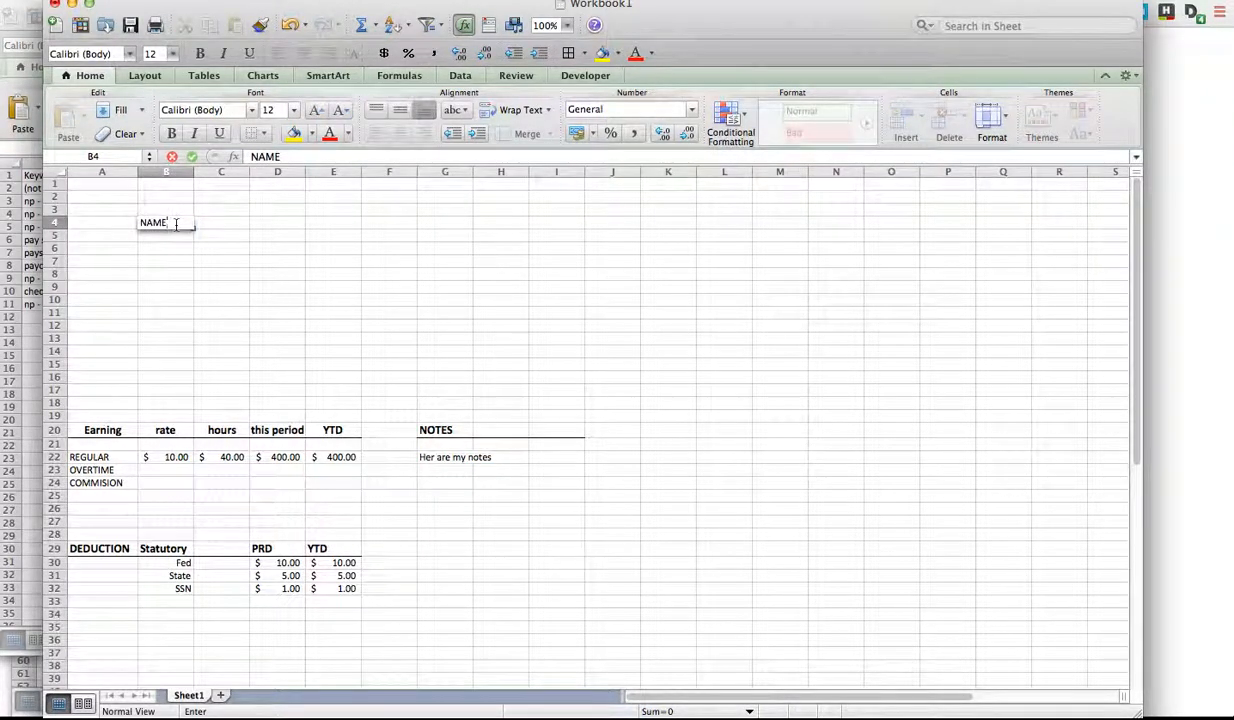
pyautogui.press('Return')
pyautogui.write('ADD')
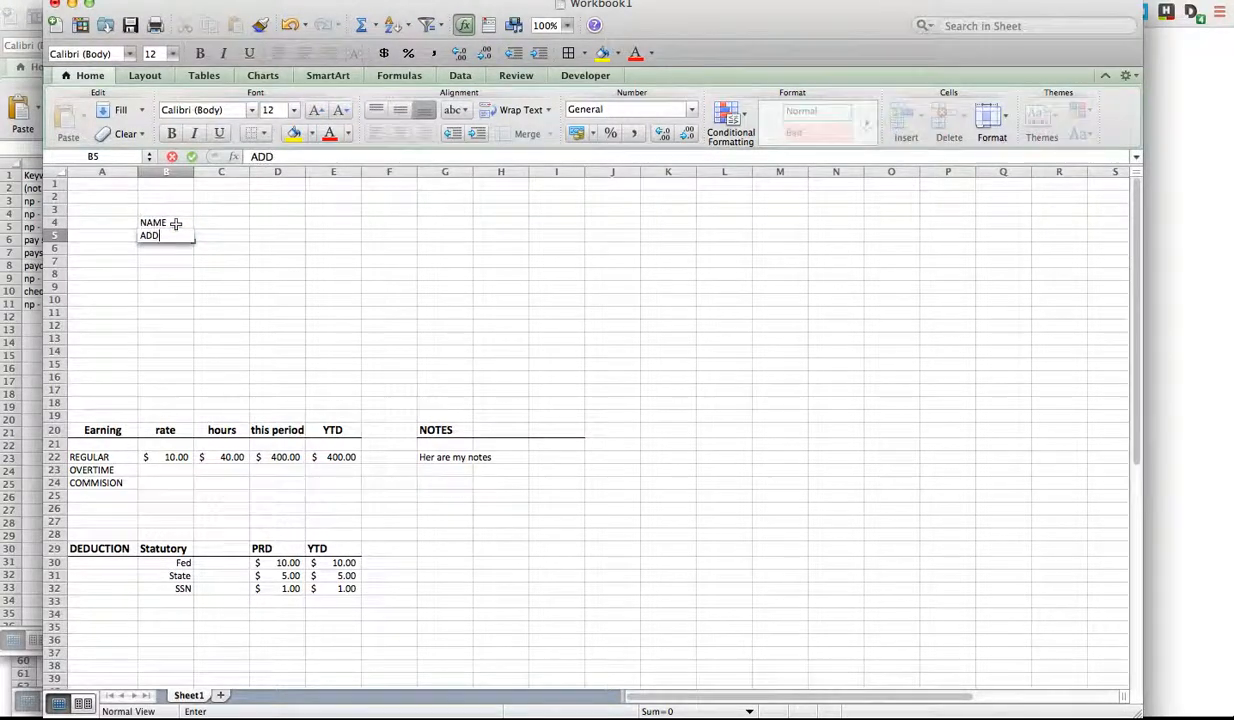
pyautogui.write('RESSSS')
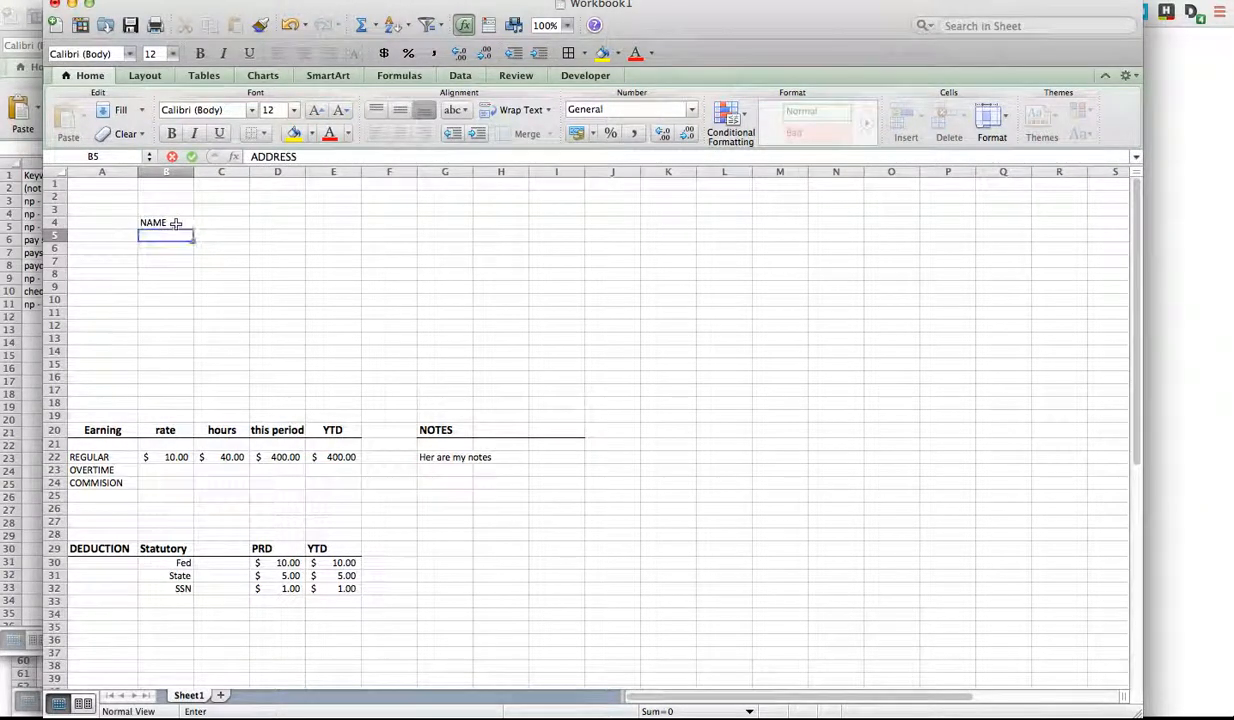
pyautogui.press('Return')
pyautogui.write('DETAILS')
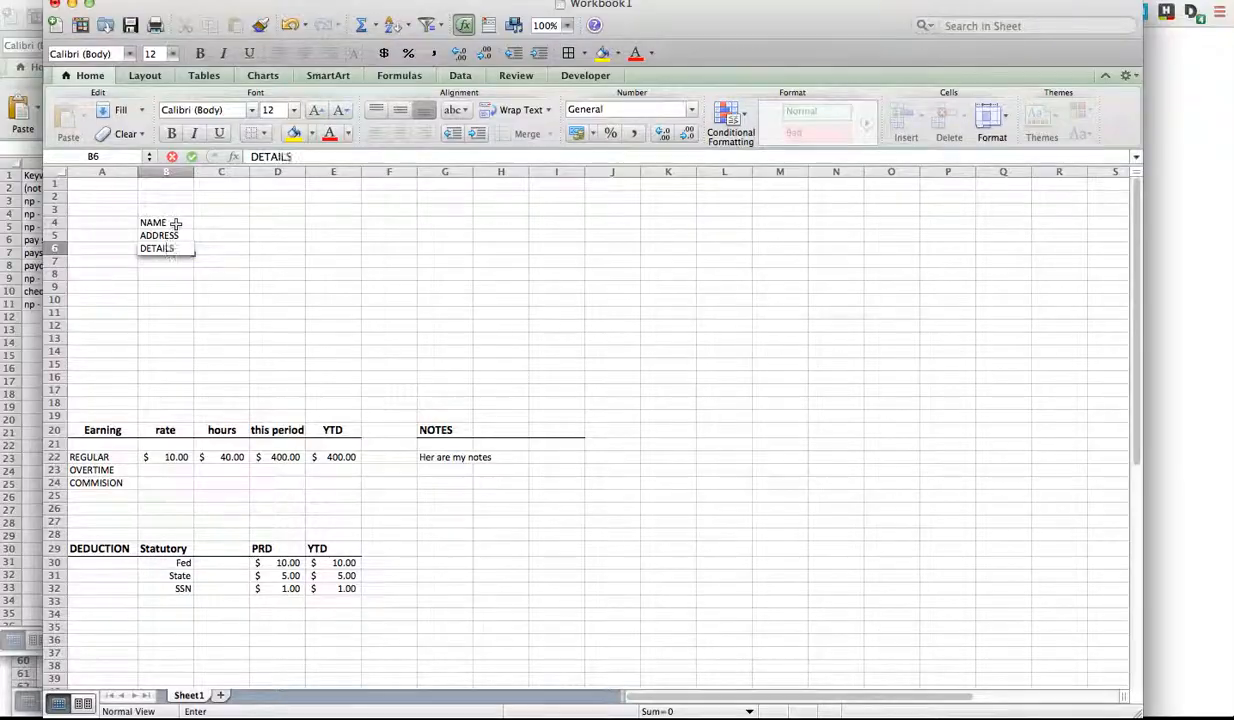
# - Consult the header layout of the sample stub in Chrome and enter COMPANY NOTES in B10 of the Excel sheet
pyautogui.press('super+Tab')
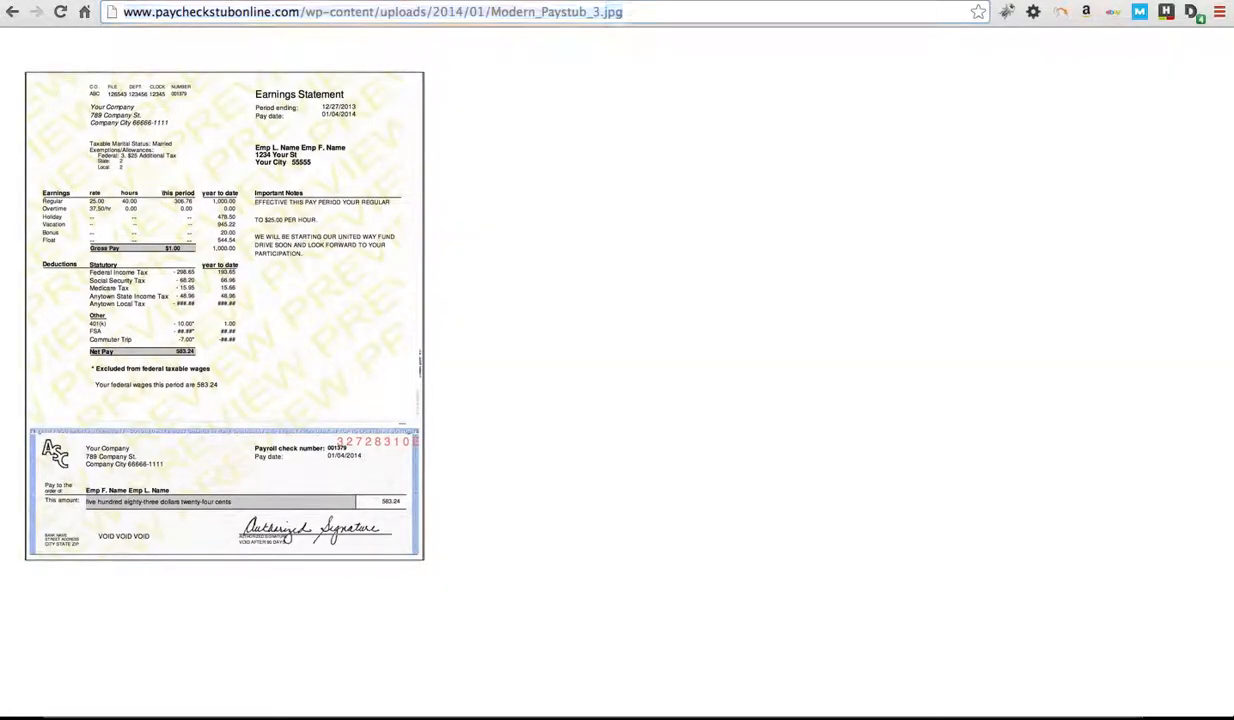
pyautogui.press('super+Tab')
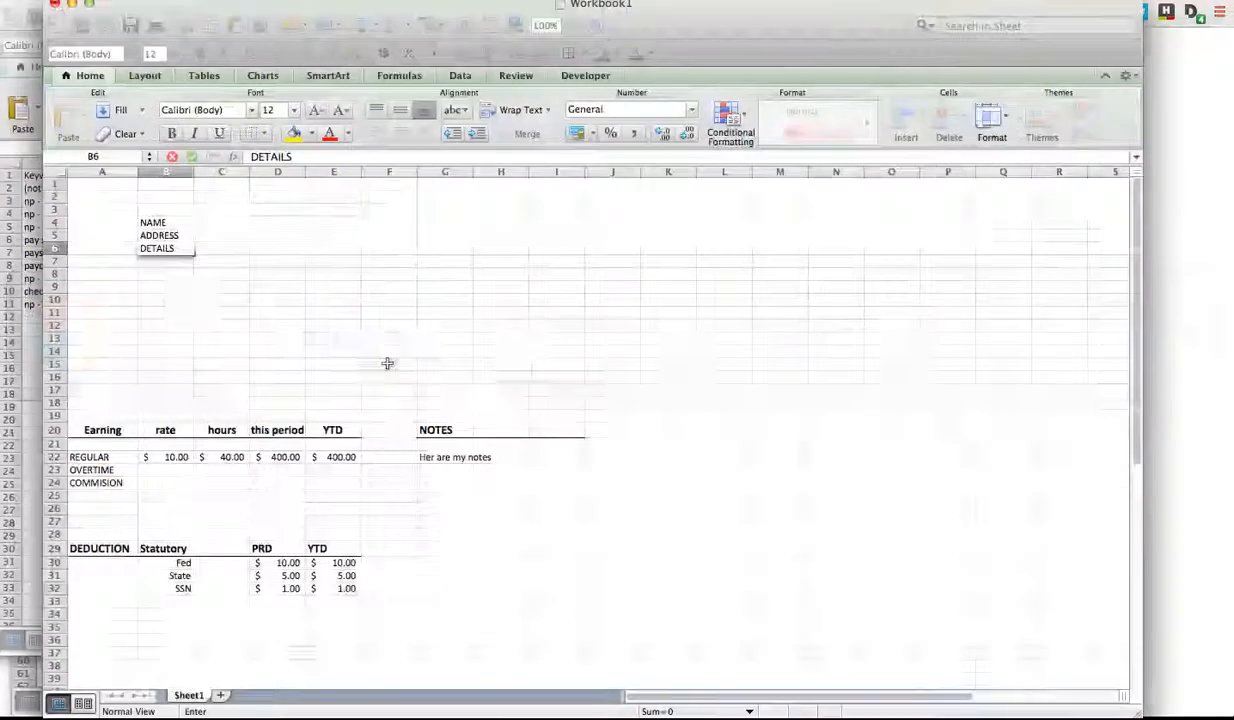
pyautogui.click(157, 302)
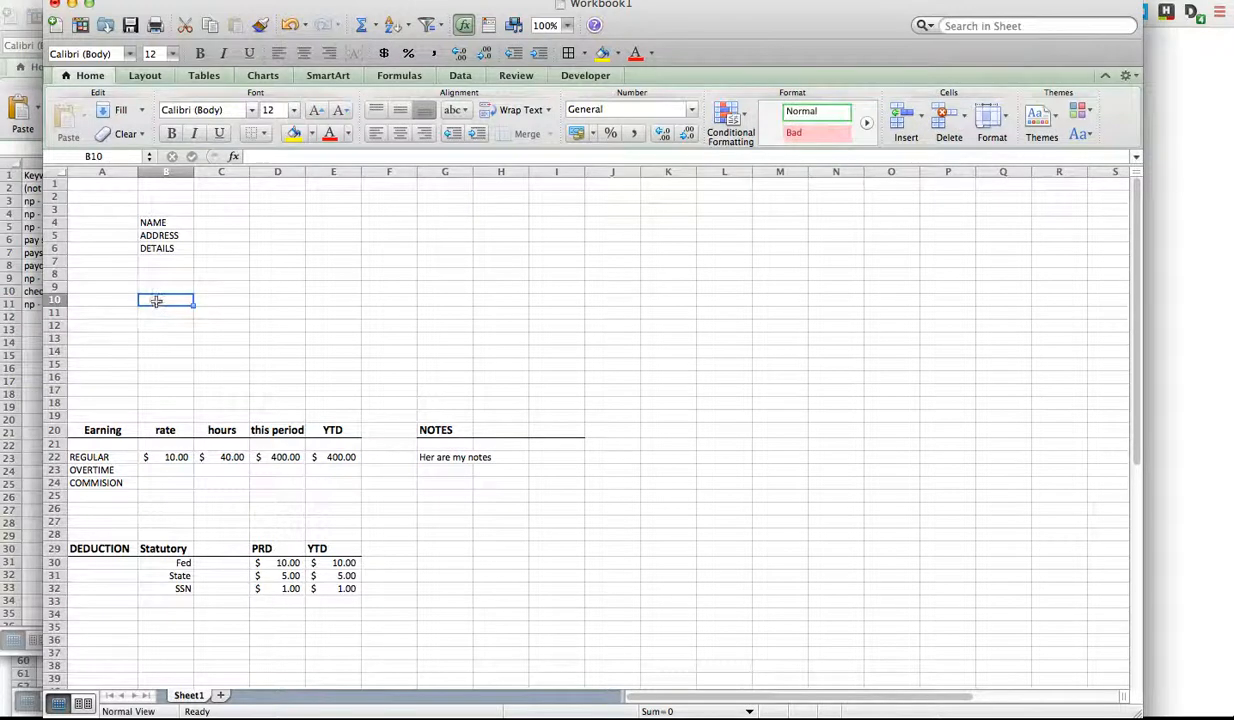
pyautogui.write('COMPANY')
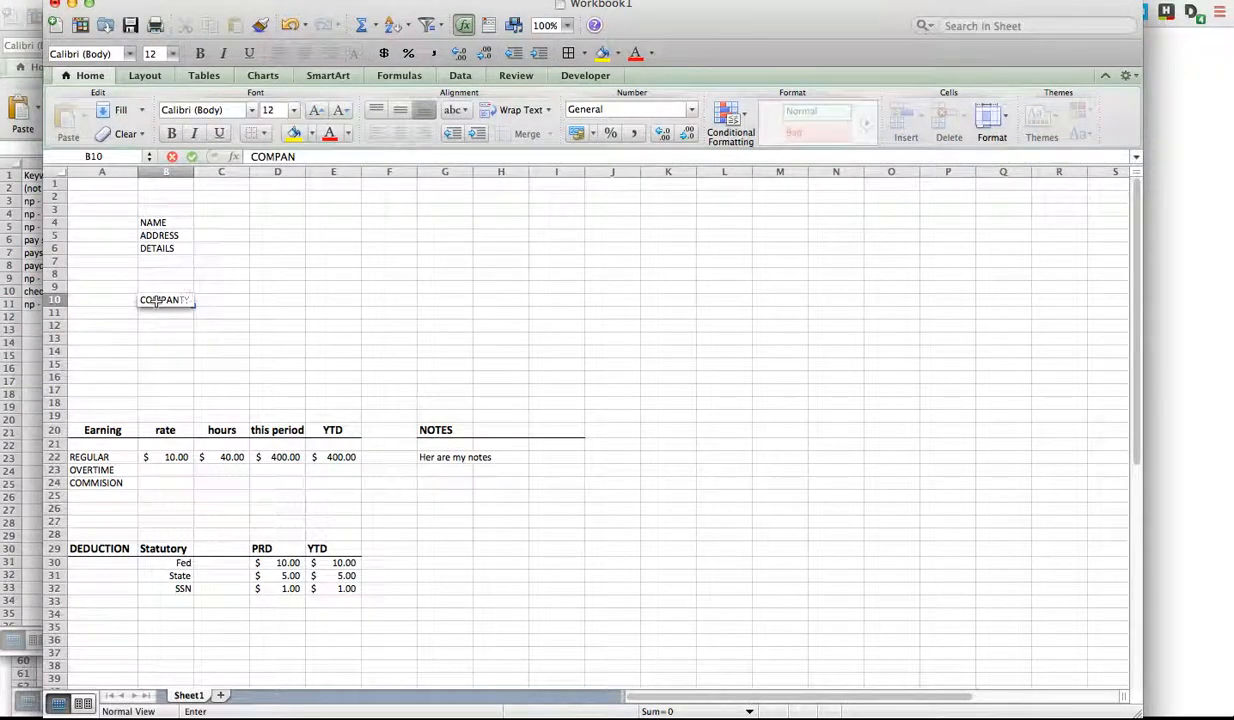
pyautogui.write(' NOTES')
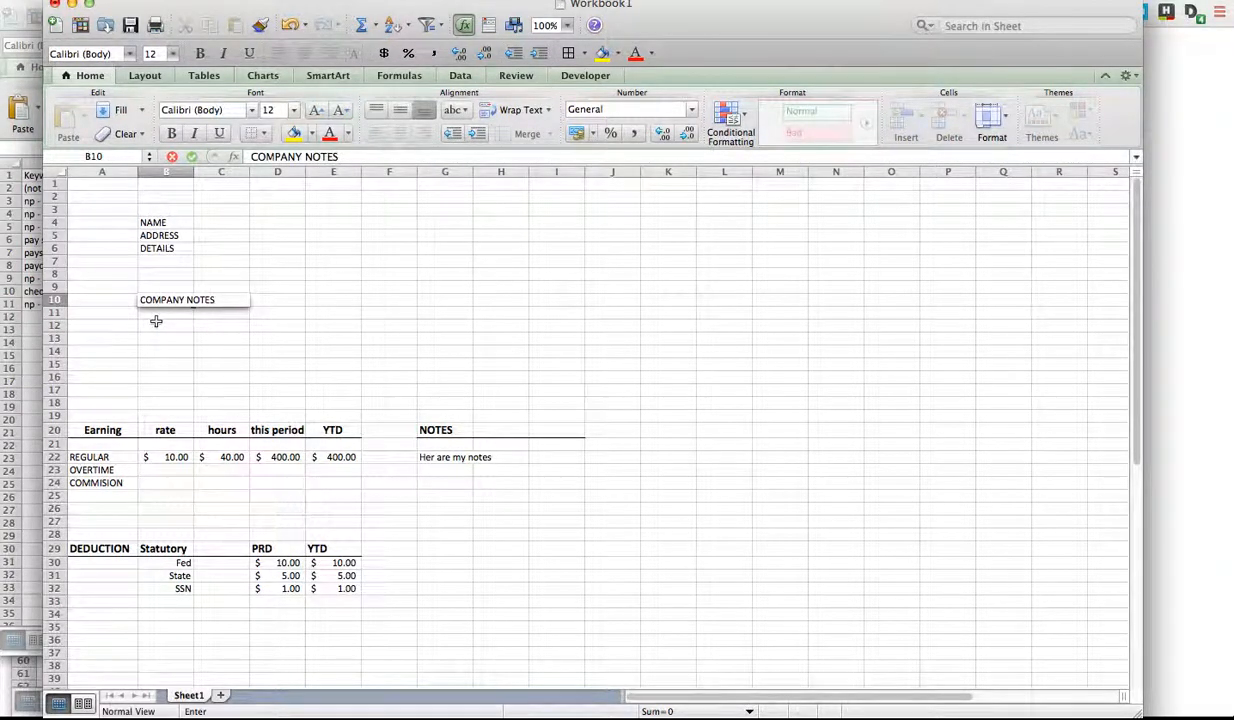
pyautogui.click(156, 321)
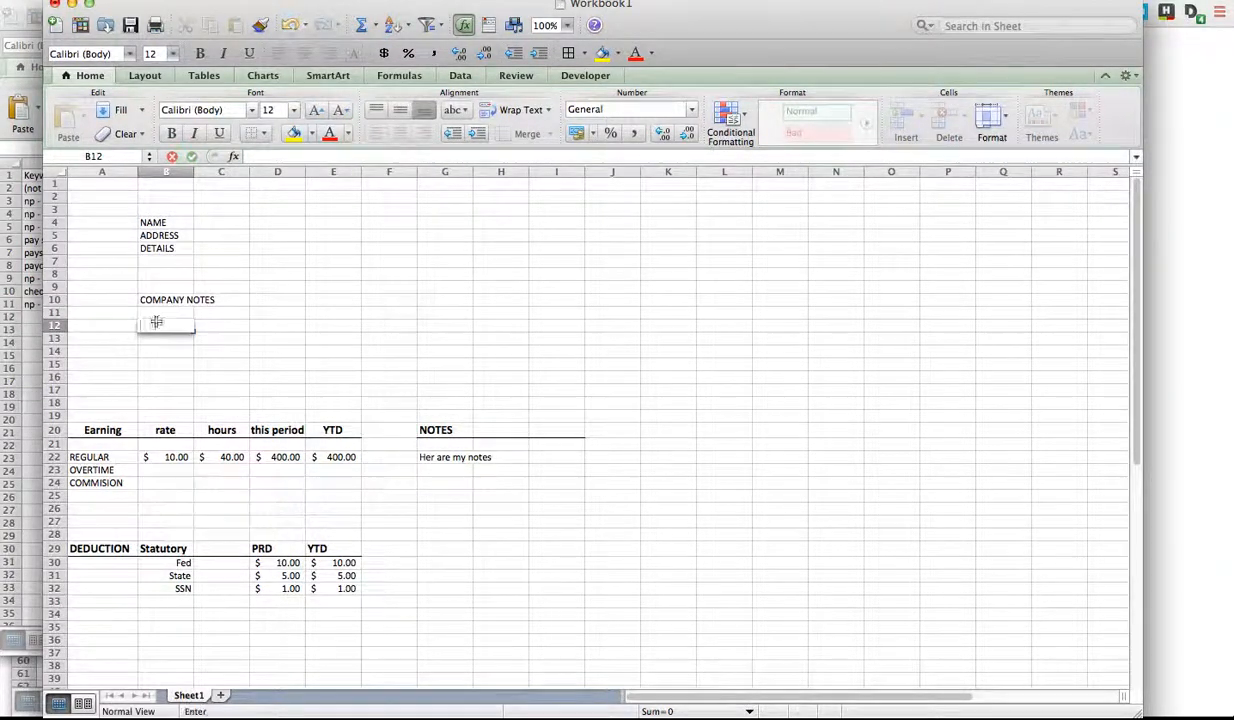
# - Enter the label COMPANY INFO in cell G4
pyautogui.click(440, 224)
pyautogui.write('COM')
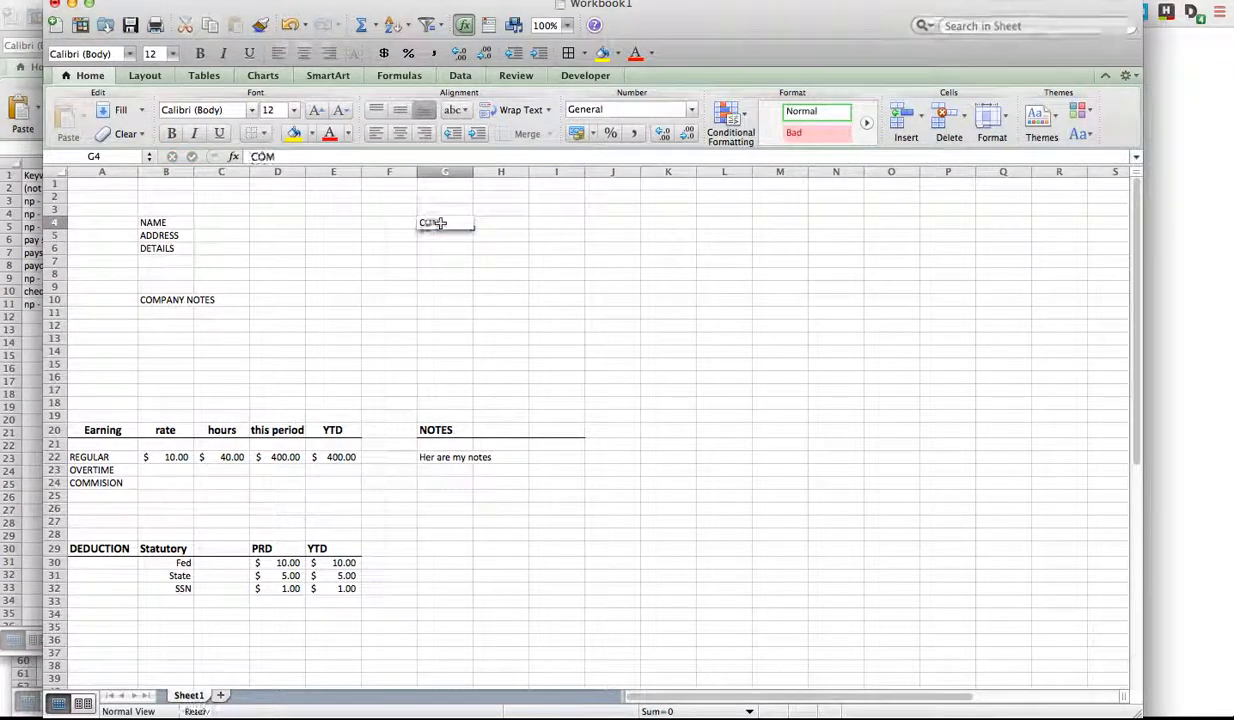
pyautogui.write('PANY INFO')
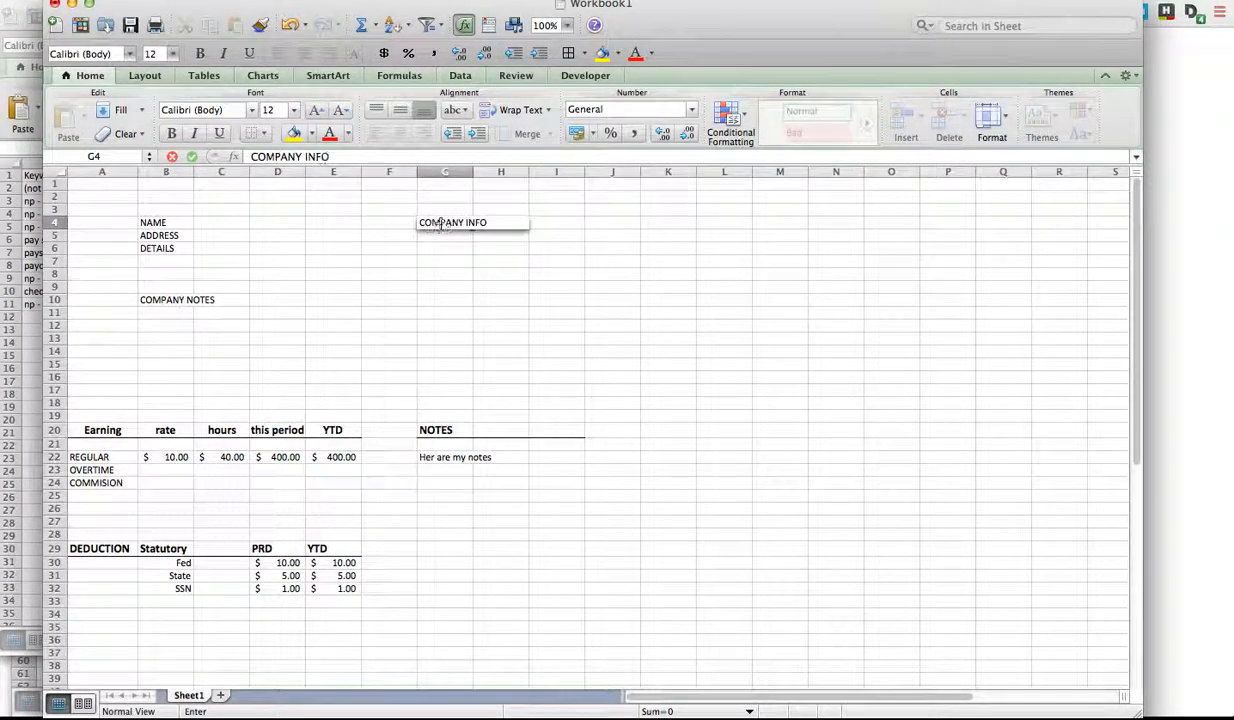
pyautogui.click(437, 237)
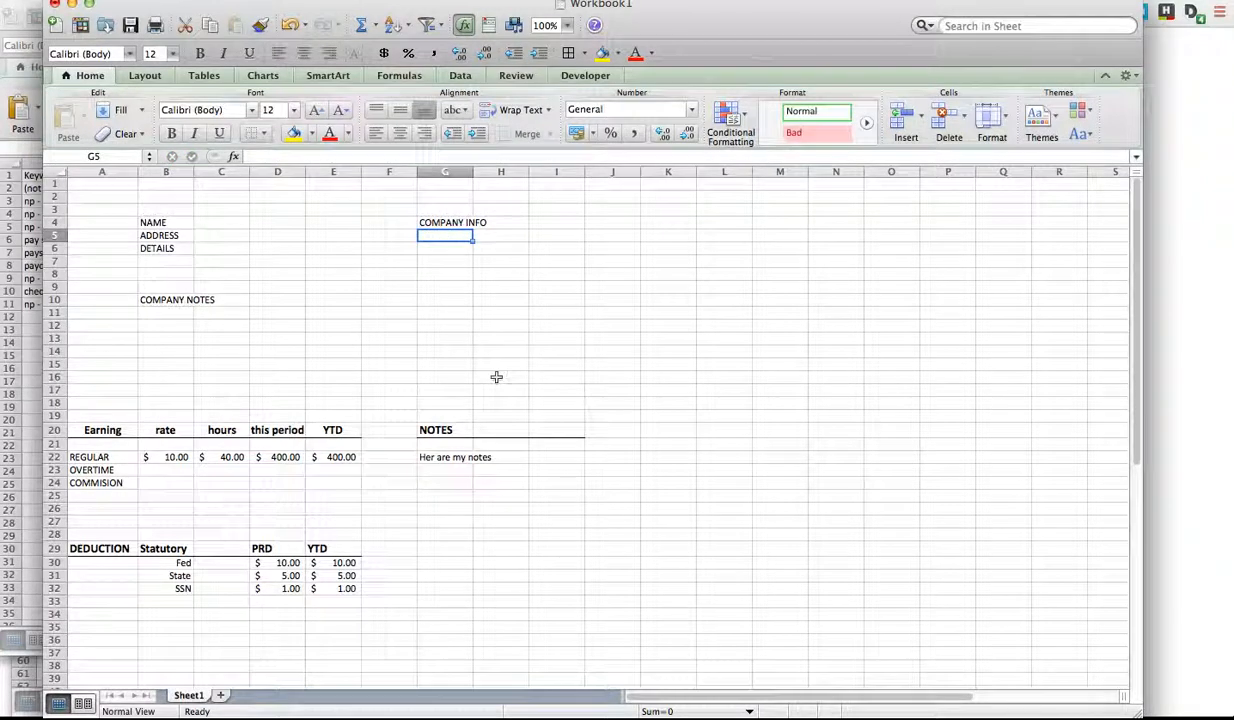
# - Examine the Earnings Statement date lines of the sample stub in Chrome and return to the pay stub sheet in Excel
pyautogui.press('super+grave')
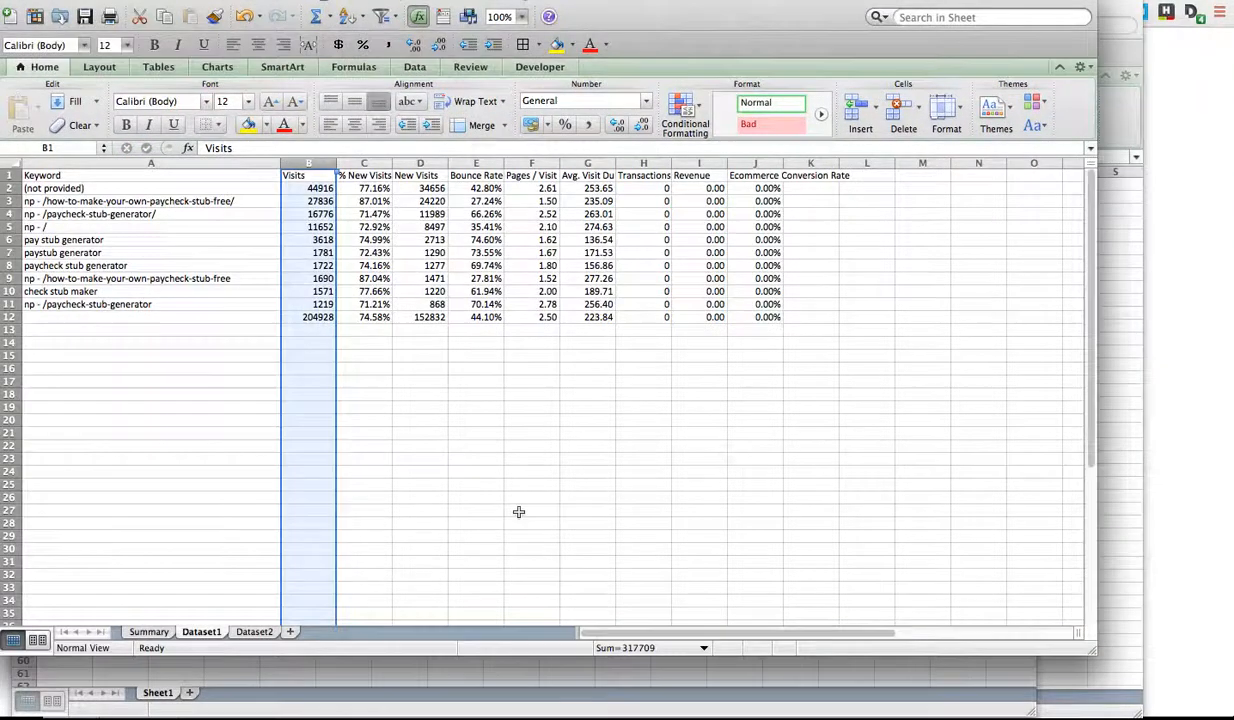
pyautogui.press('super+Tab')
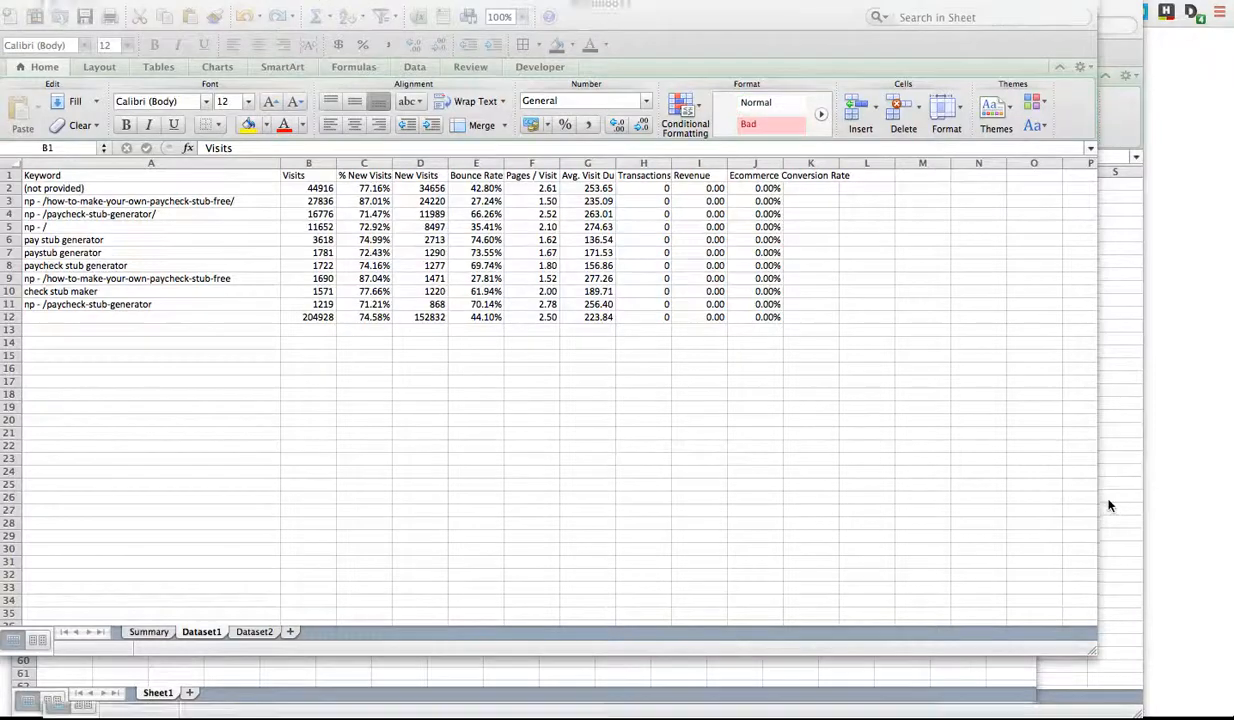
pyautogui.click(1107, 501)
pyautogui.press('super+Tab')
pyautogui.press('super+Tab')
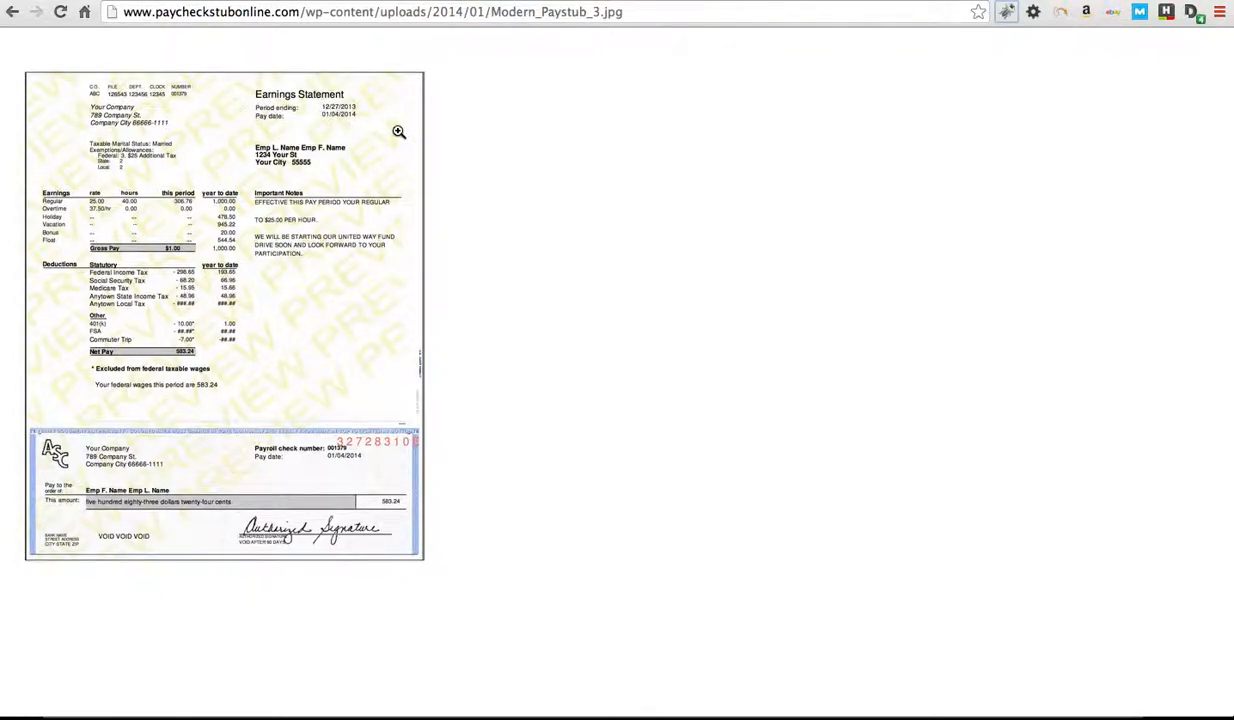
pyautogui.press('super+Tab')
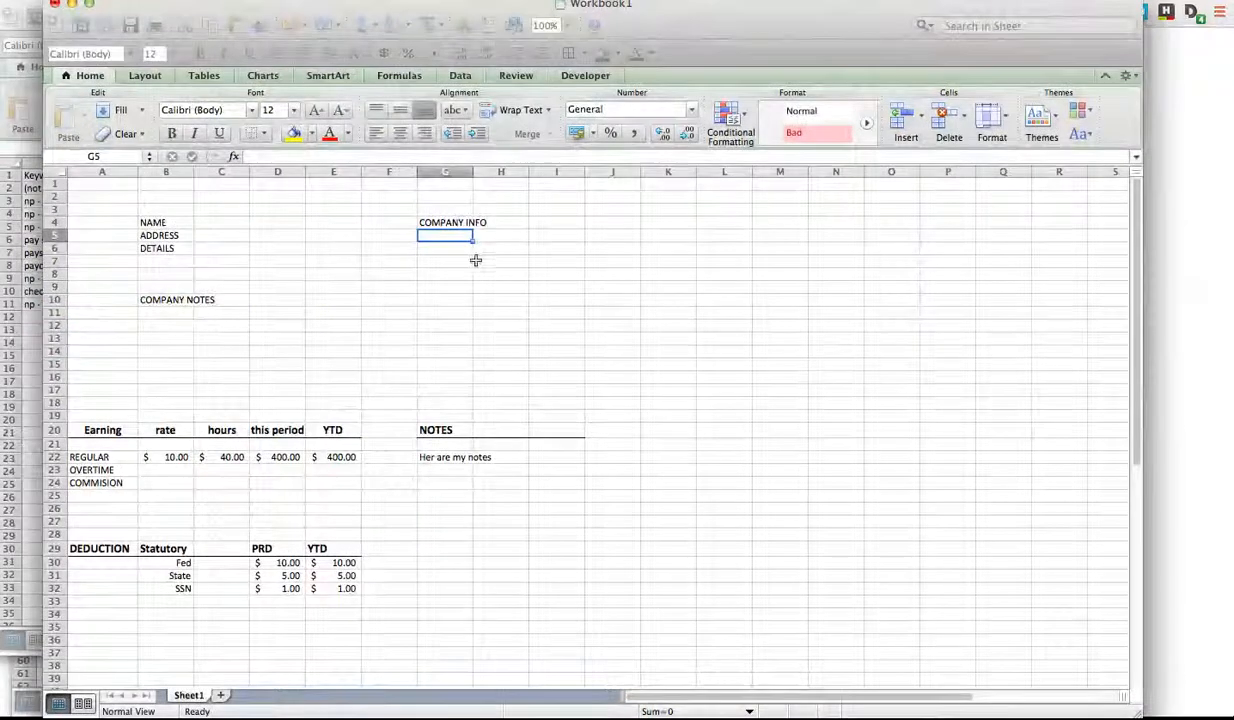
# - Enter the labels START DATE in G1 and PRINT DATE in G2
pyautogui.click(443, 186)
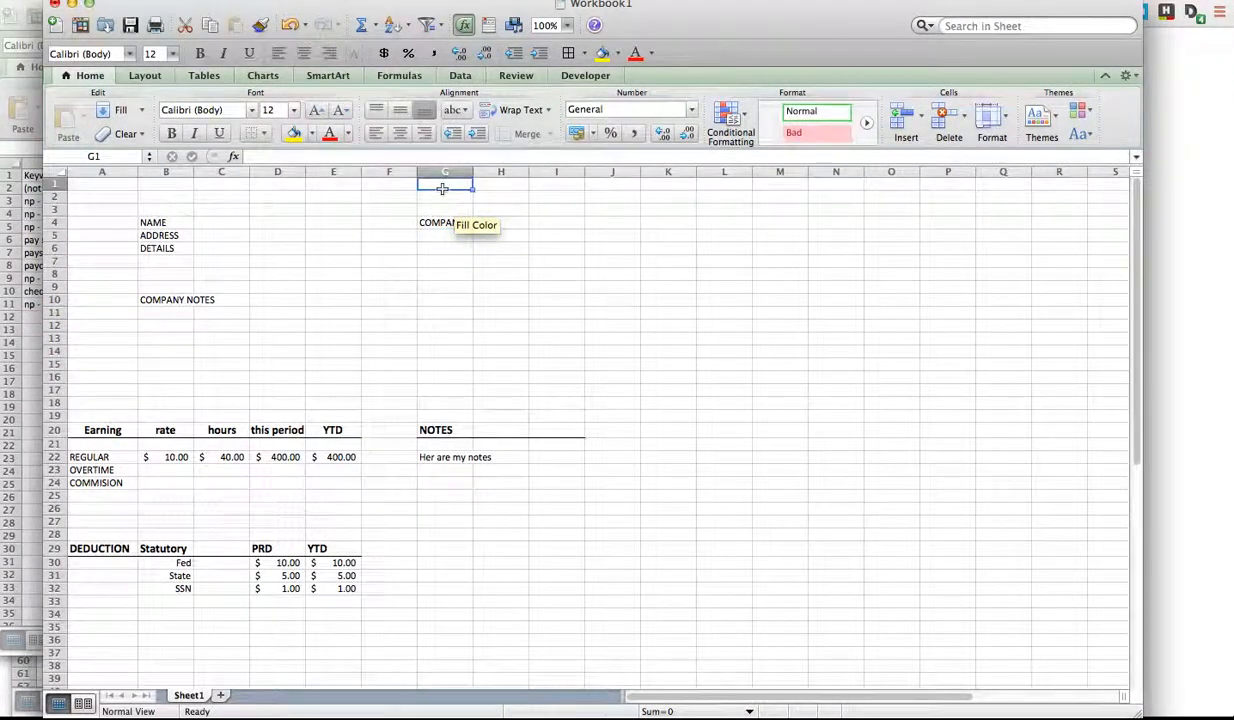
pyautogui.write('$TART DA')
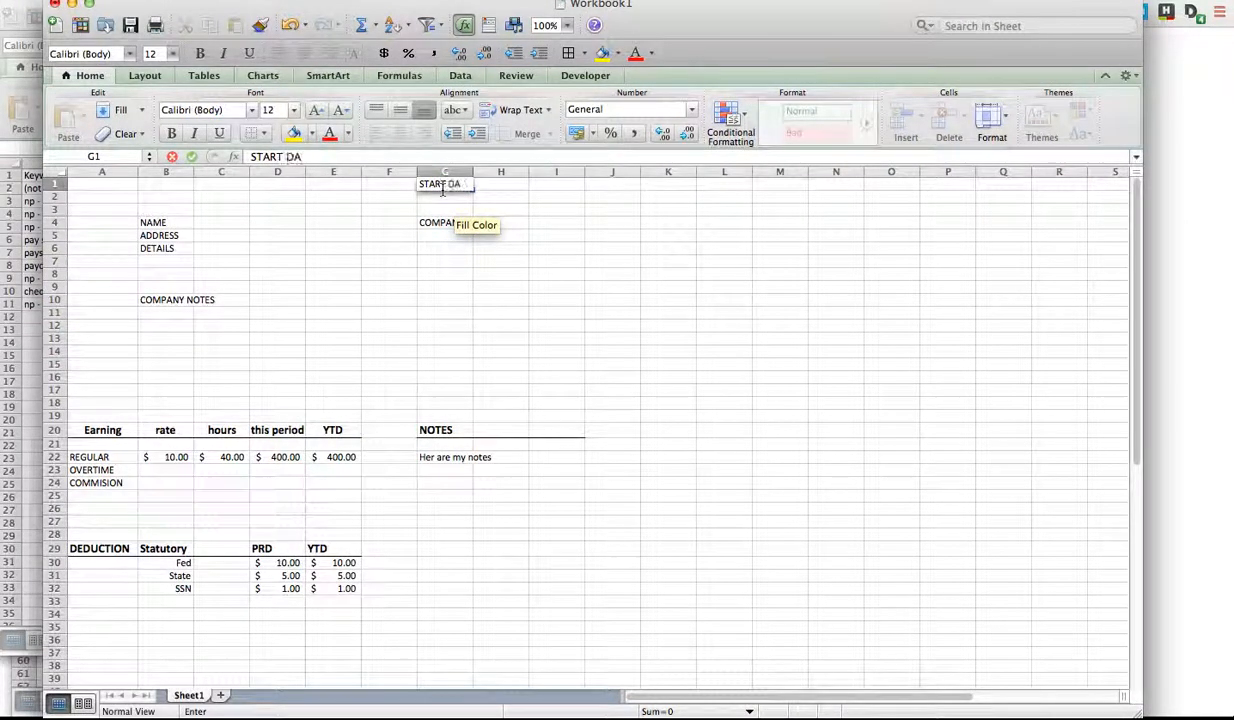
pyautogui.write('TE')
pyautogui.press('Return')
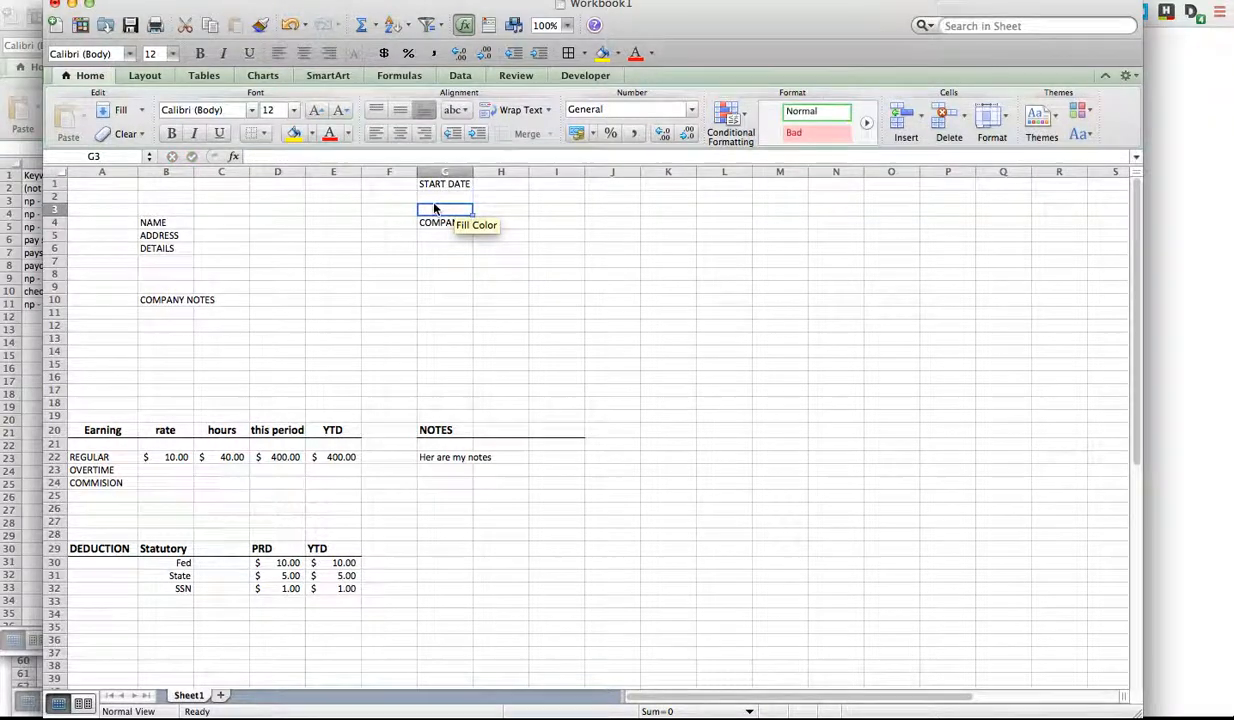
pyautogui.write('PRINT DATE')
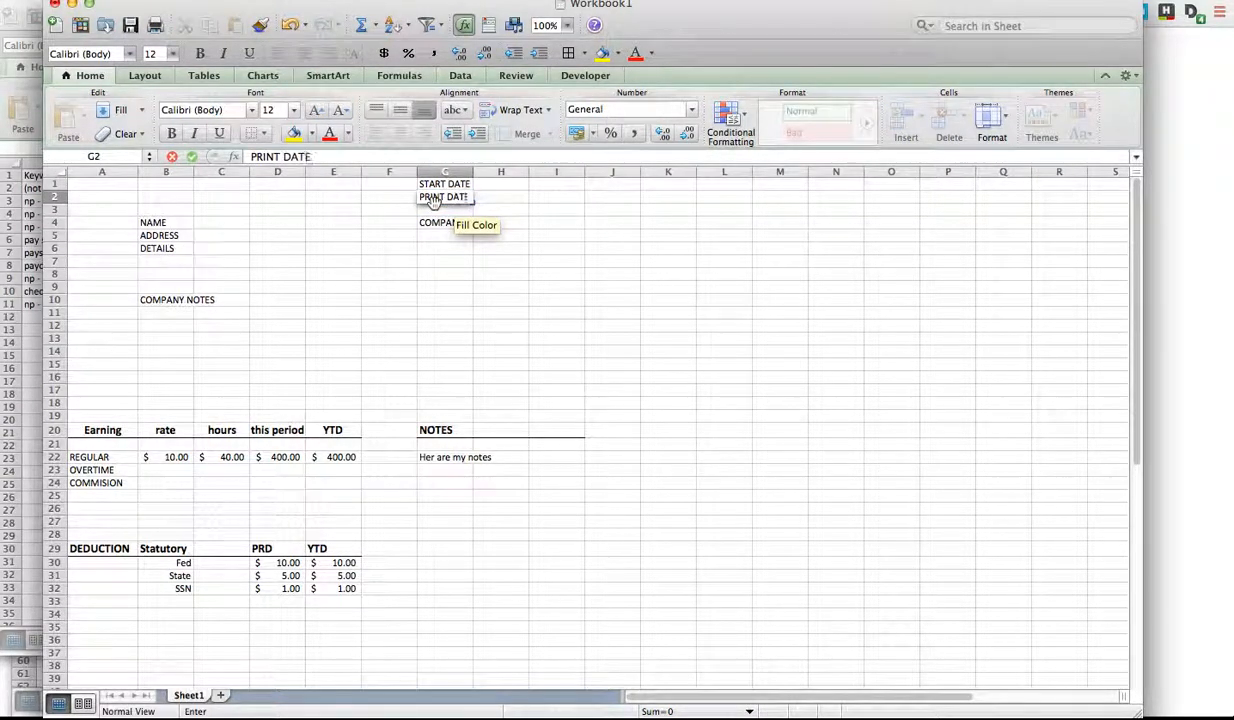
pyautogui.press('Tab')
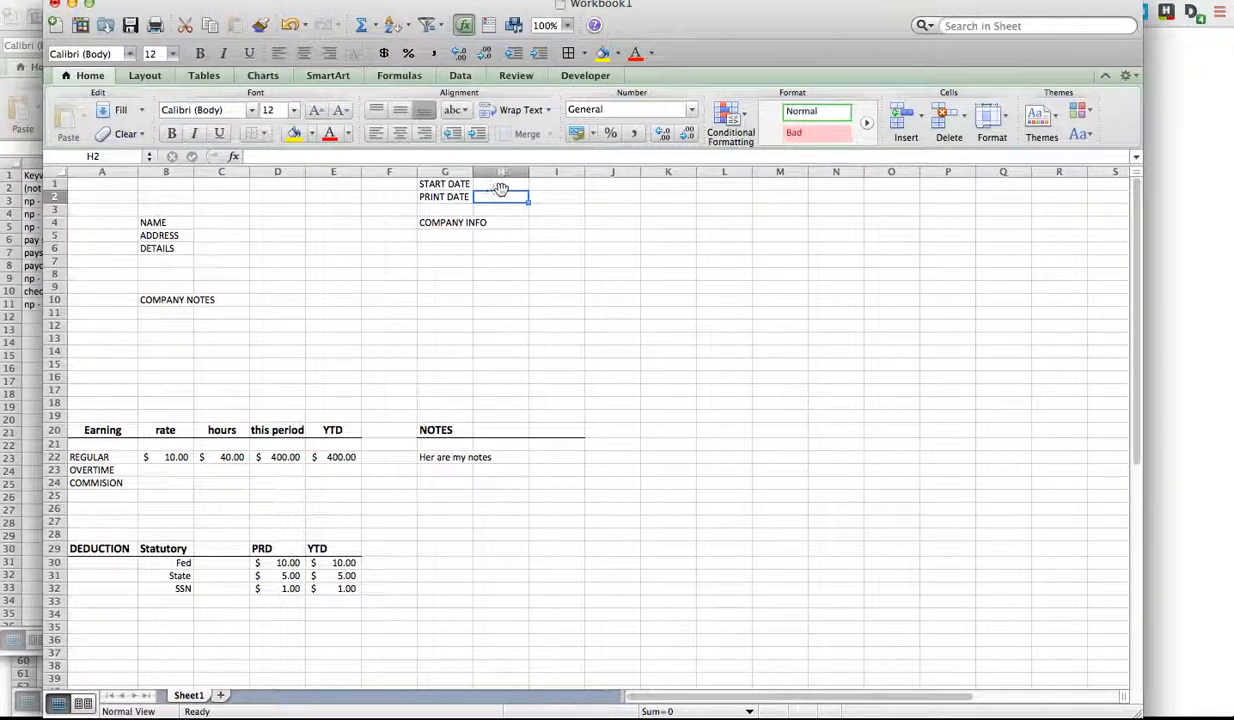
# - Enter the pay period labels Weekly in J2, BI MONTHLY in K2 and MONTHLTY in L2
pyautogui.click(611, 200)
pyautogui.write('Weekly')
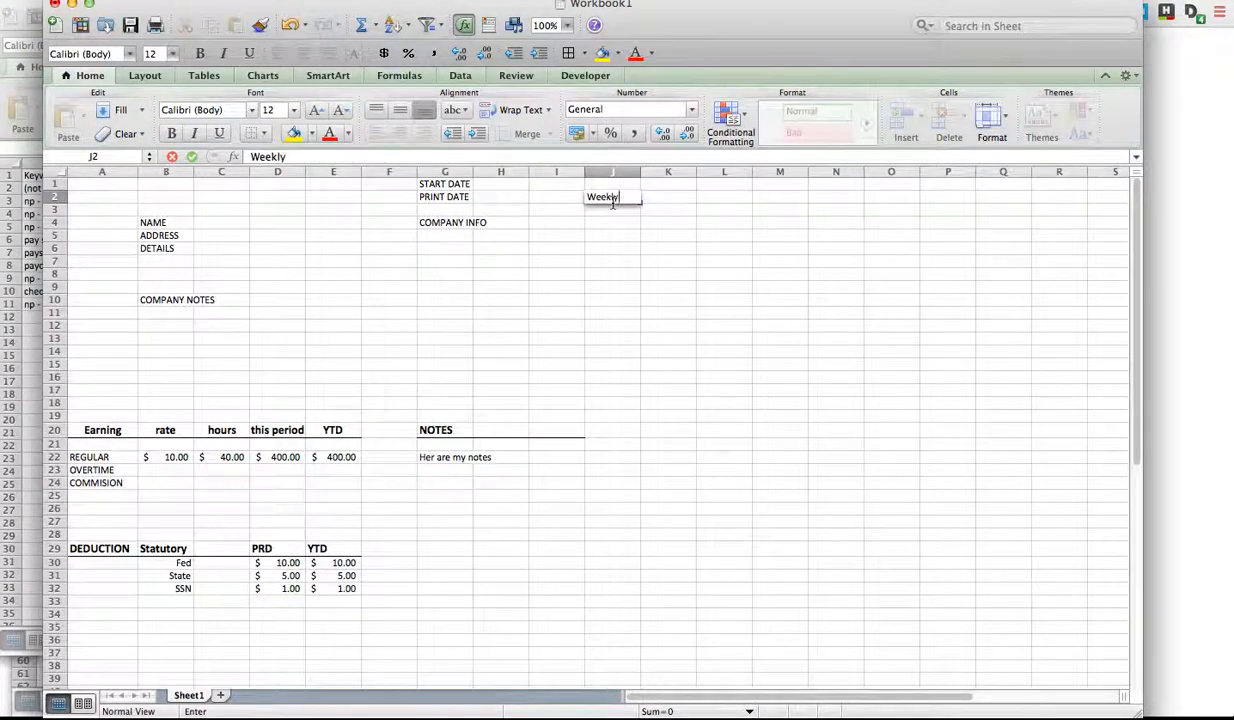
pyautogui.press('Tab')
pyautogui.write('BI')
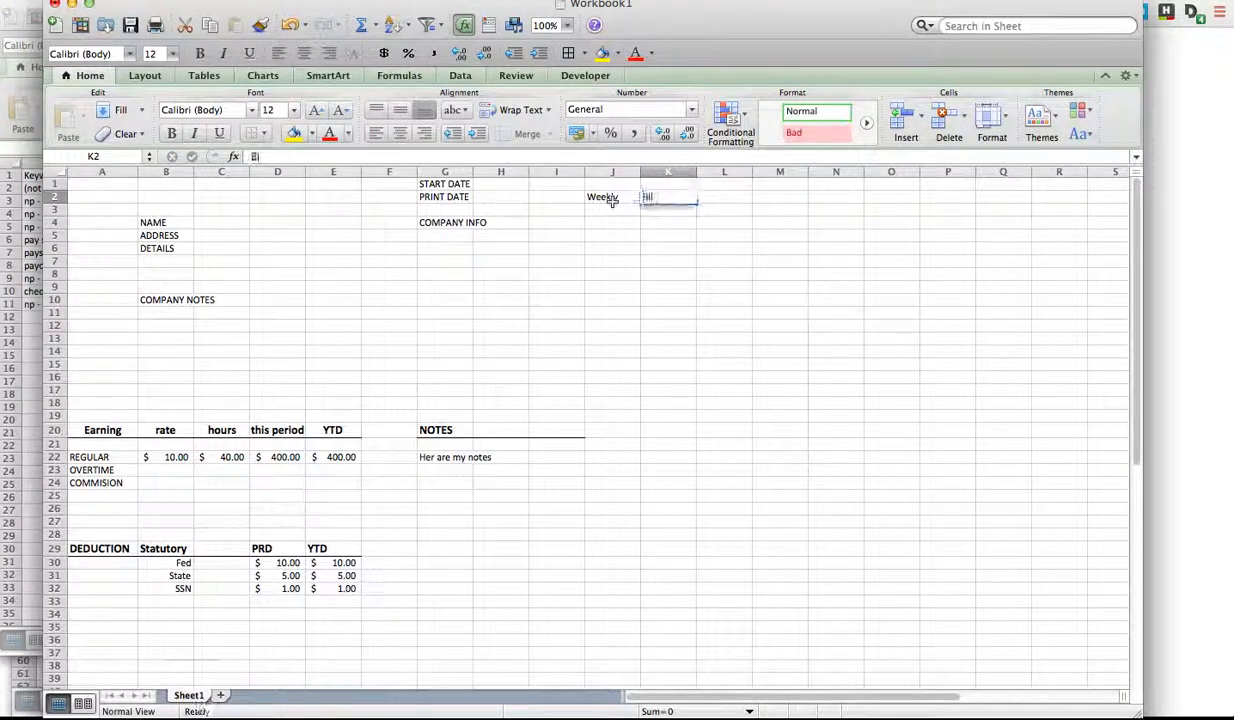
pyautogui.write(' MONT')
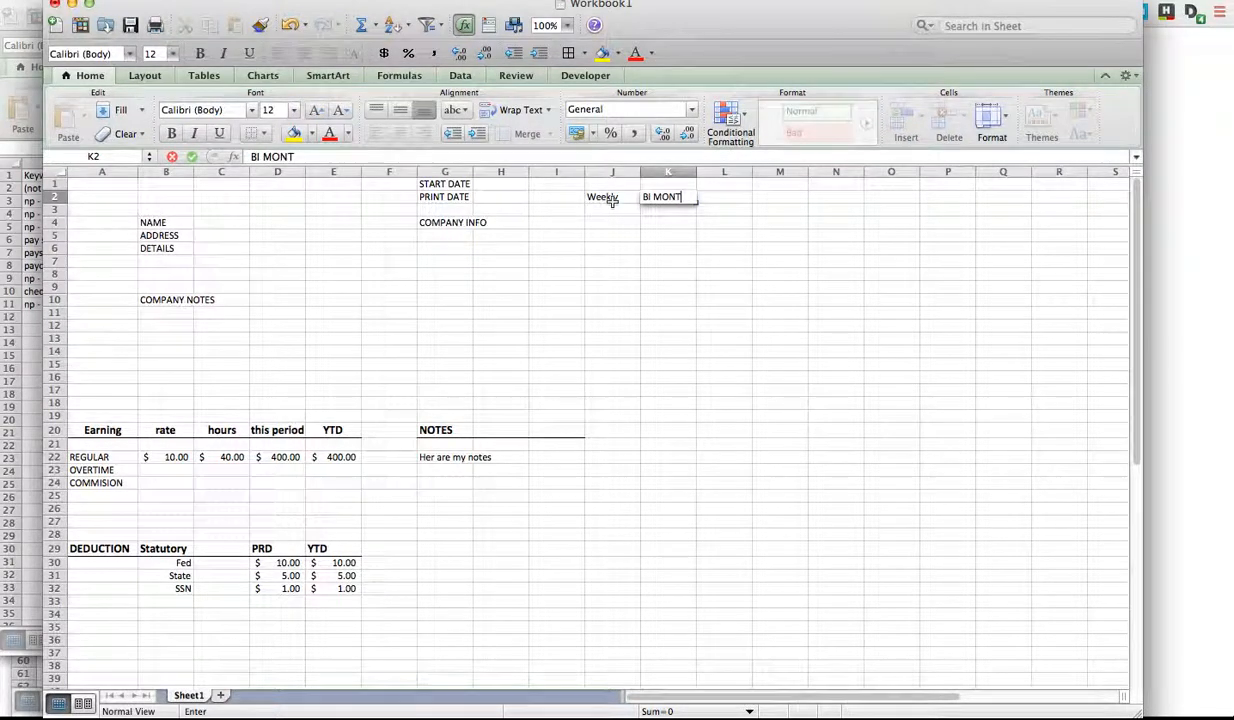
pyautogui.write('HLYY')
pyautogui.press('Tab')
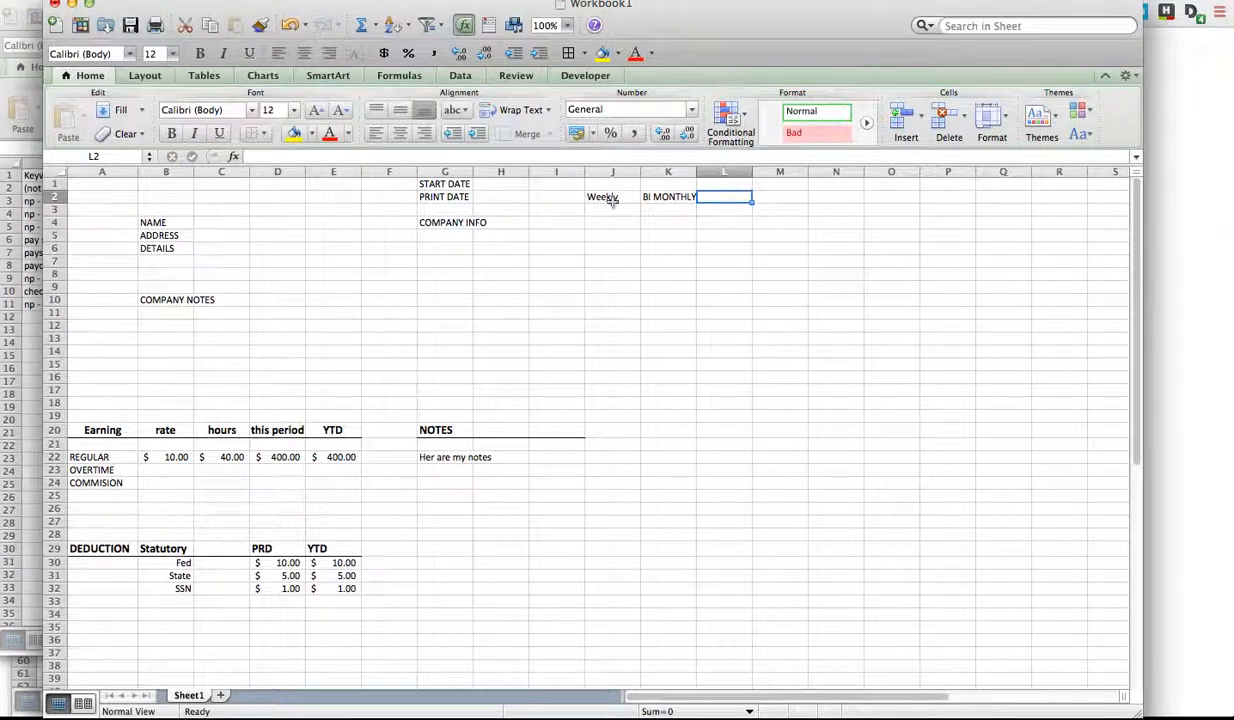
pyautogui.write('MONTL')
pyautogui.write('LTY')
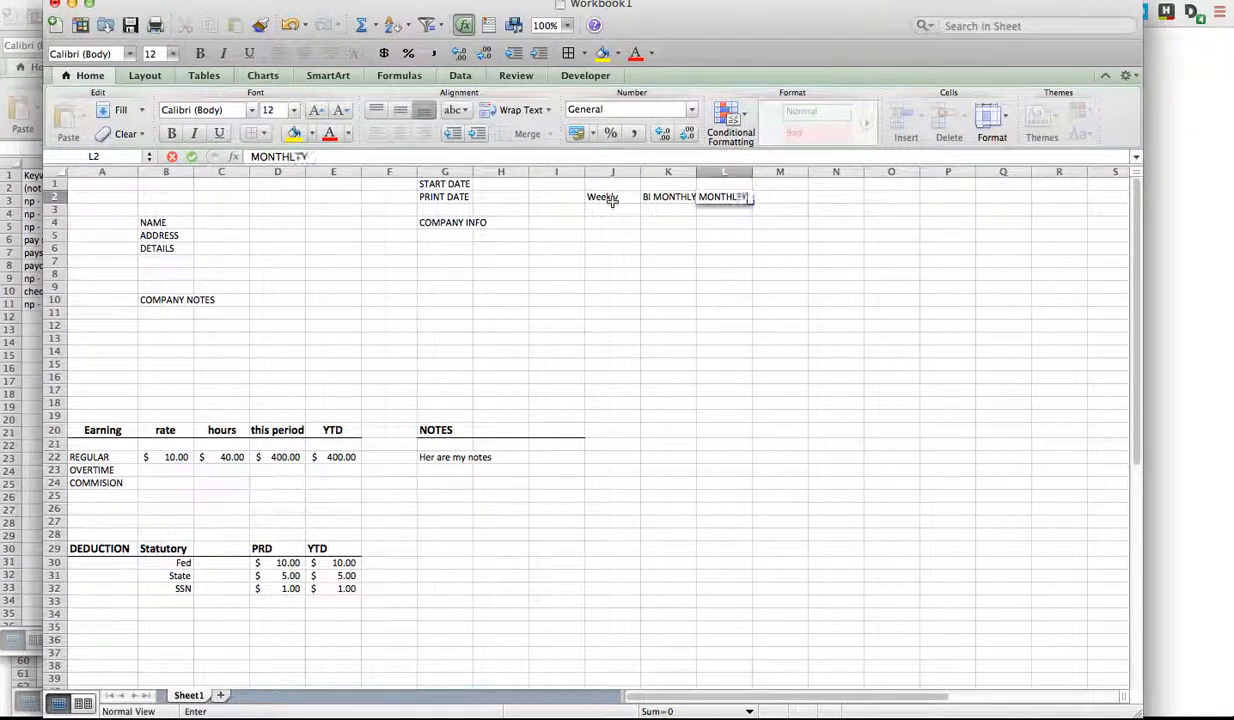
pyautogui.press('Return')
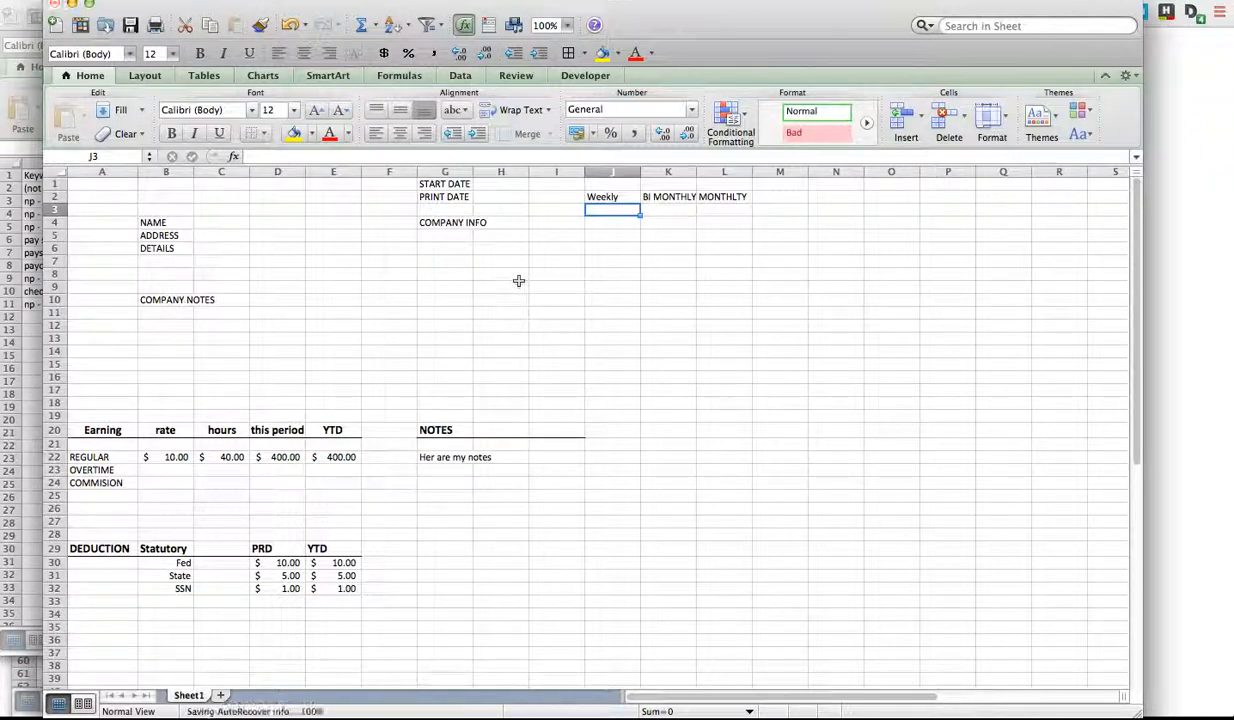
# - Enter 02/01/2014 as the start date in H1
pyautogui.click(502, 184)
pyautogui.write('02/')
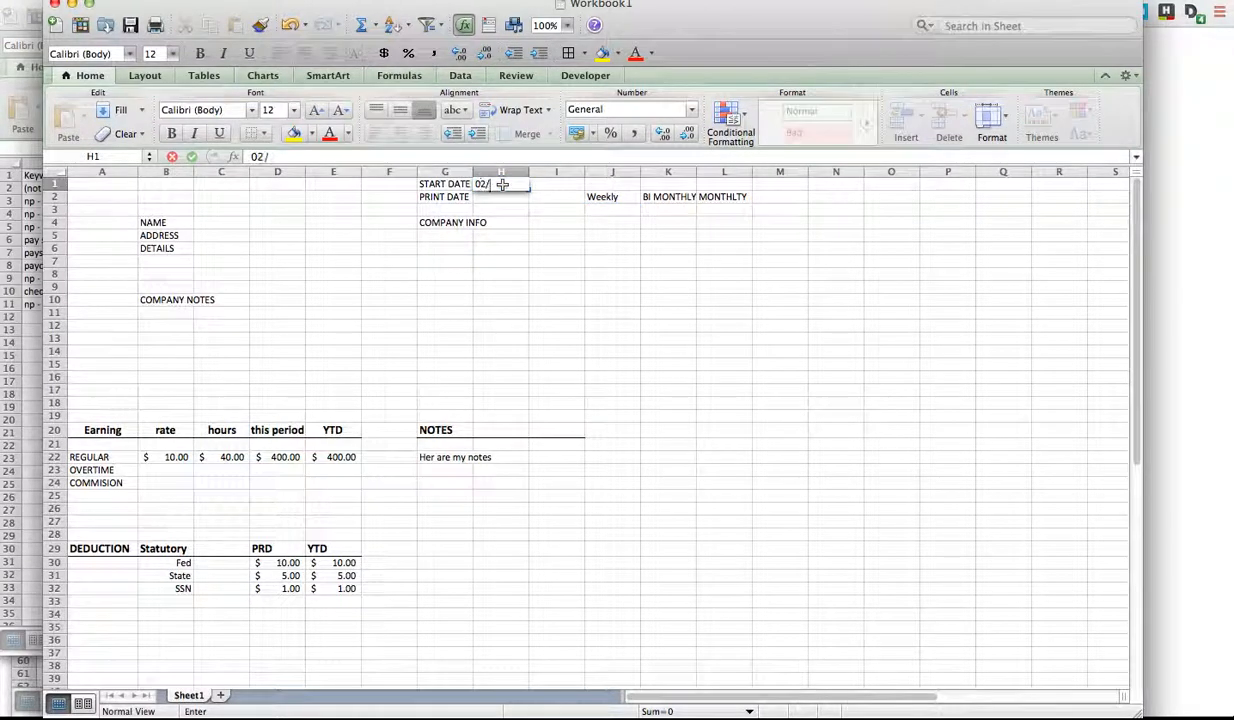
pyautogui.write('01/2014')
pyautogui.press('Return')
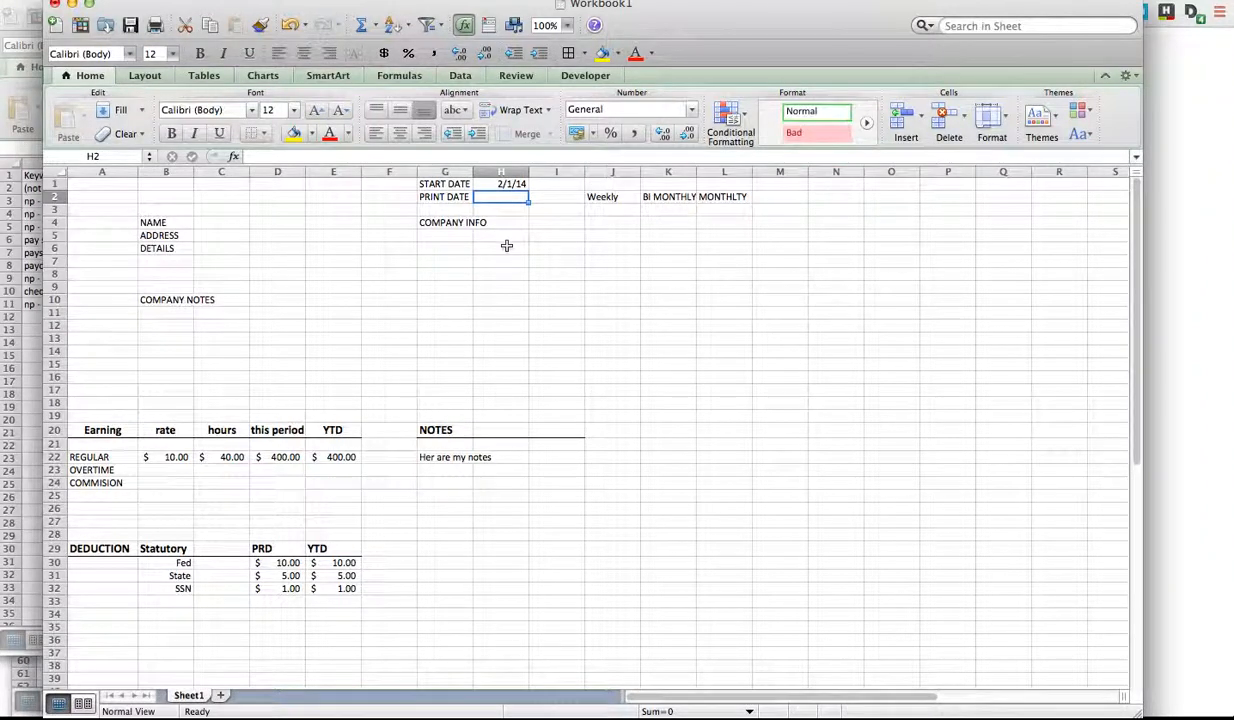
# - Add an outside border around the empty block A36:I46 below the deductions
pyautogui.scroll(-6, 345, 527)
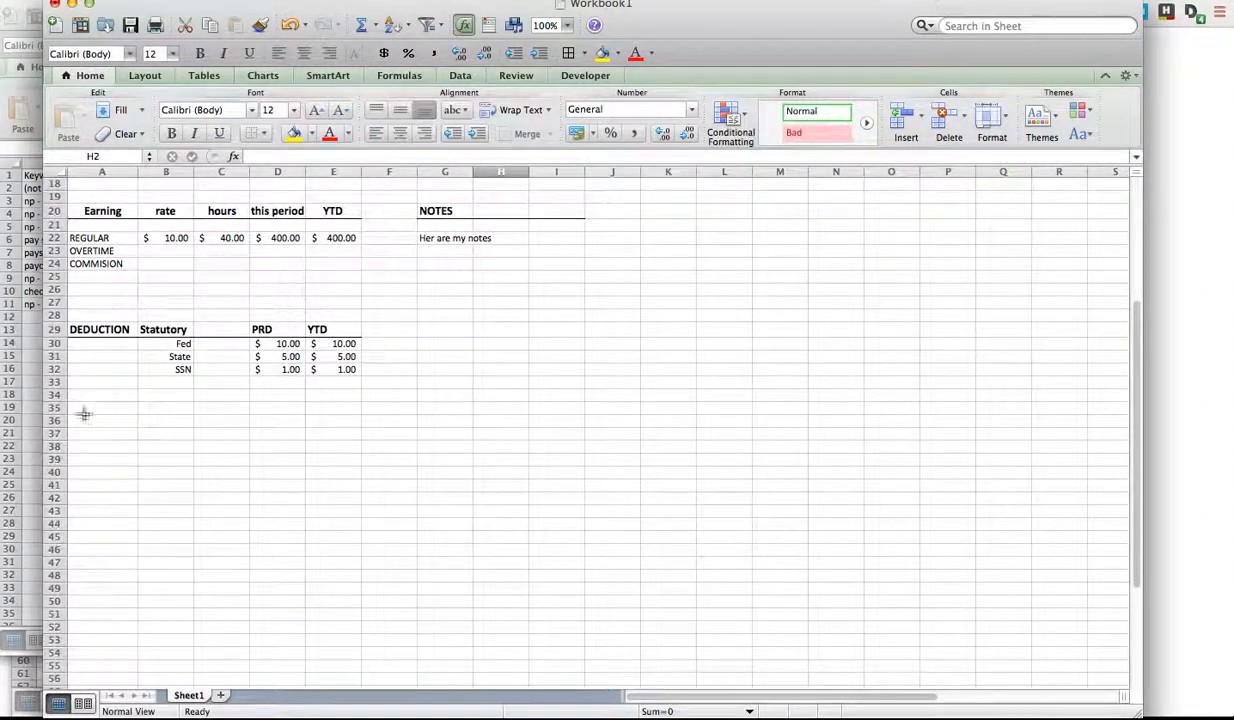
pyautogui.moveTo(85, 416); pyautogui.dragTo(540, 542)
pyautogui.click(265, 134)
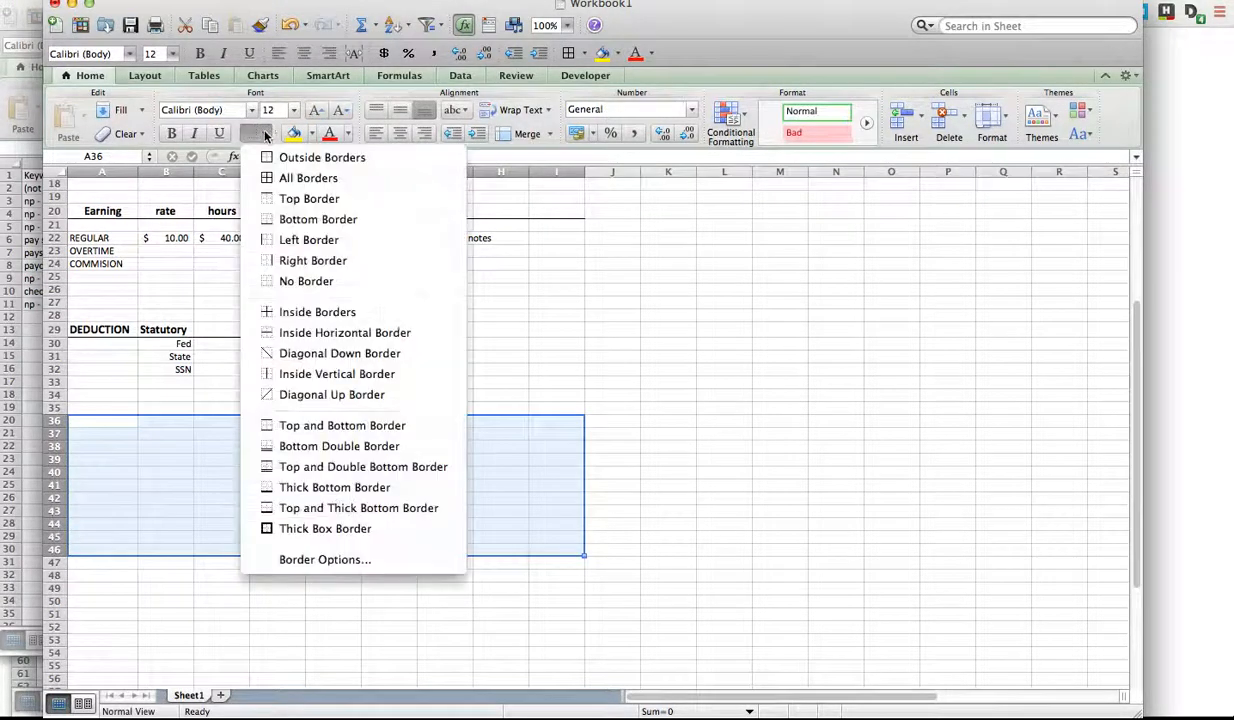
pyautogui.click(290, 157)
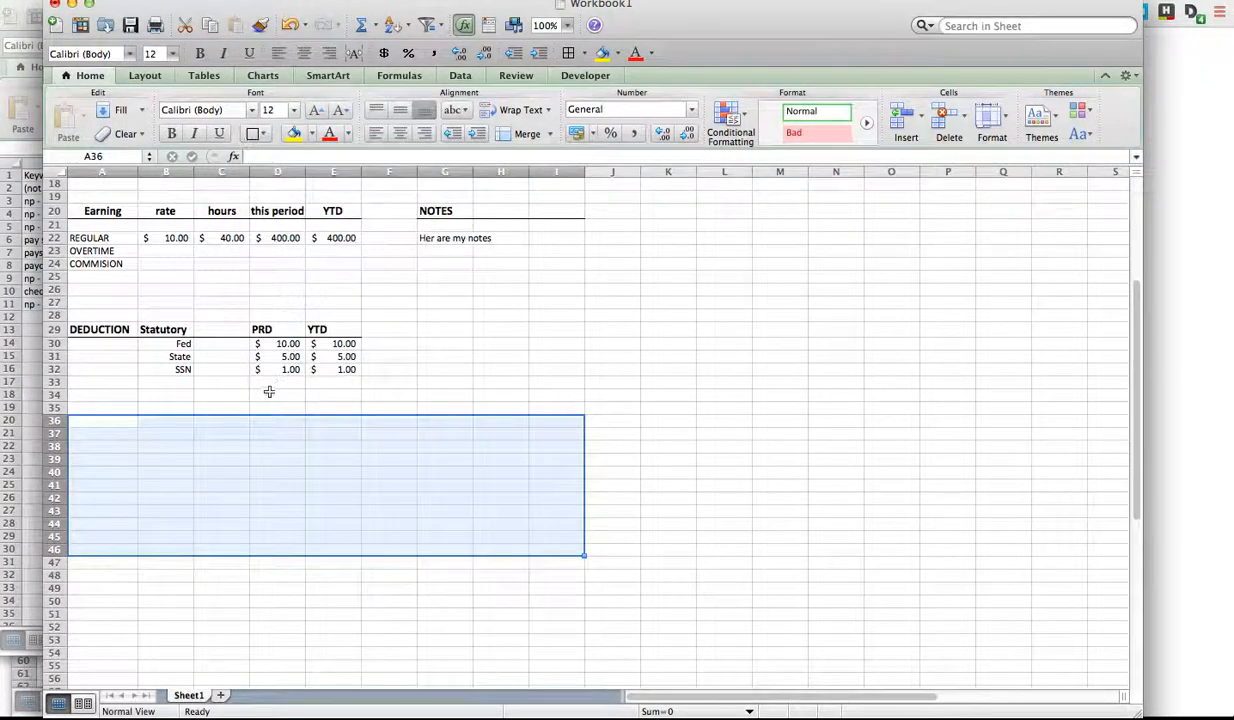
pyautogui.click(266, 473)
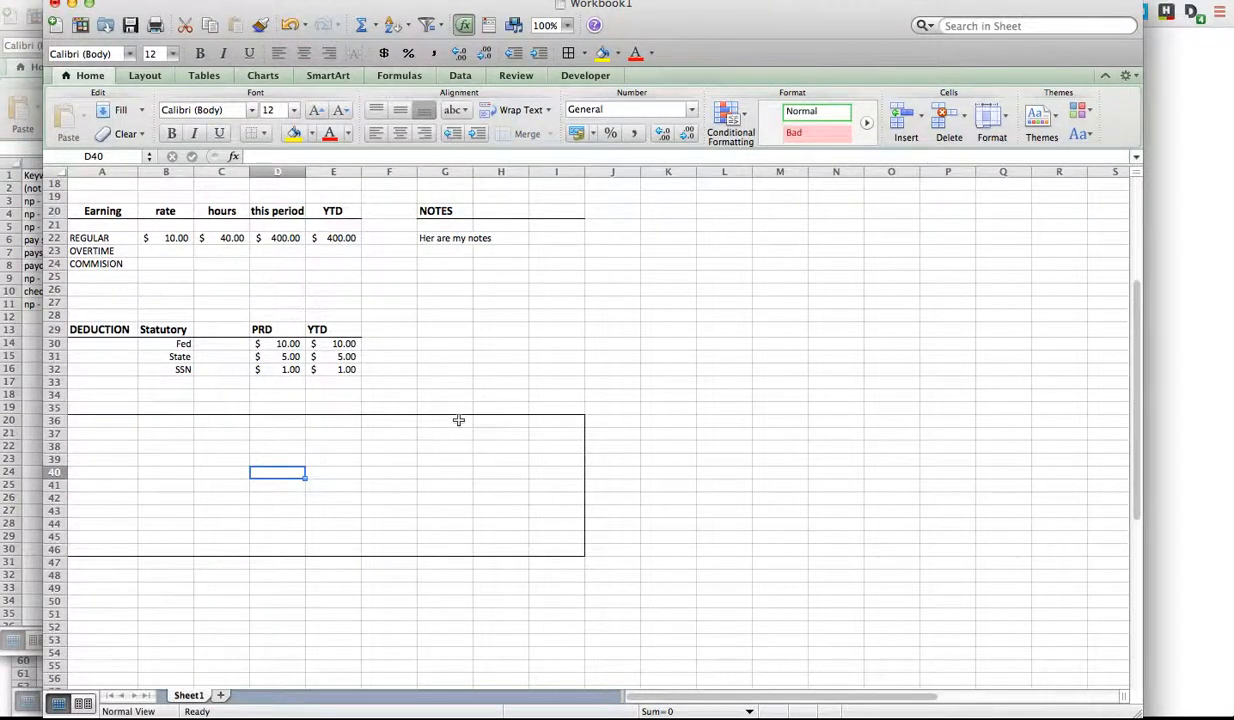
# - Change the start date in H1 to 2/7/2014
pyautogui.scroll(6, 455, 415)
pyautogui.scroll(-3, 458, 420)
pyautogui.scroll(3, 458, 420)
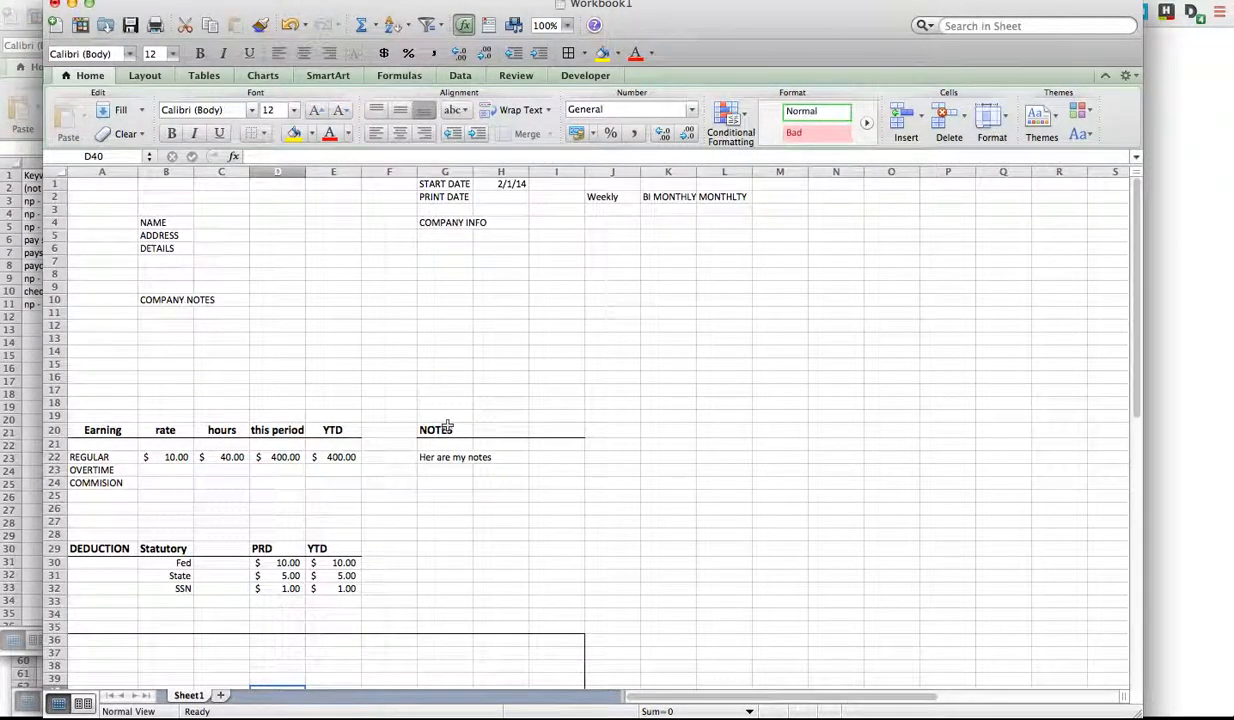
pyautogui.click(328, 458)
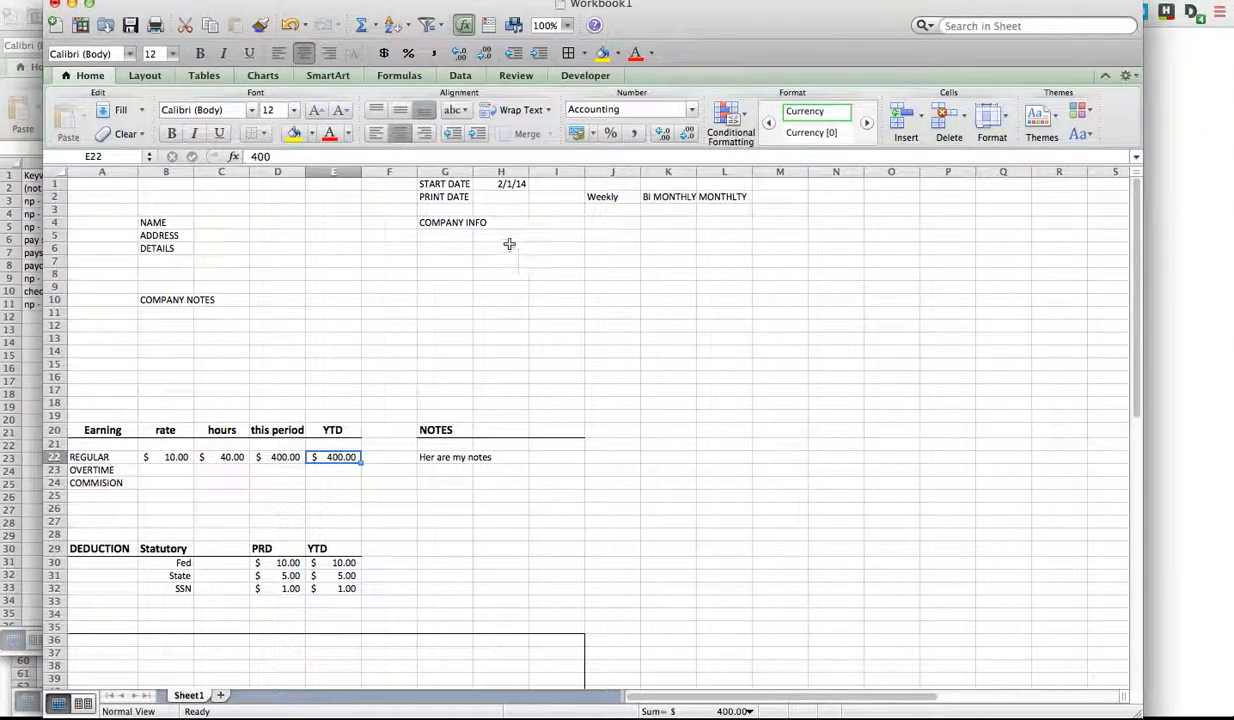
pyautogui.click(506, 197)
pyautogui.click(510, 185)
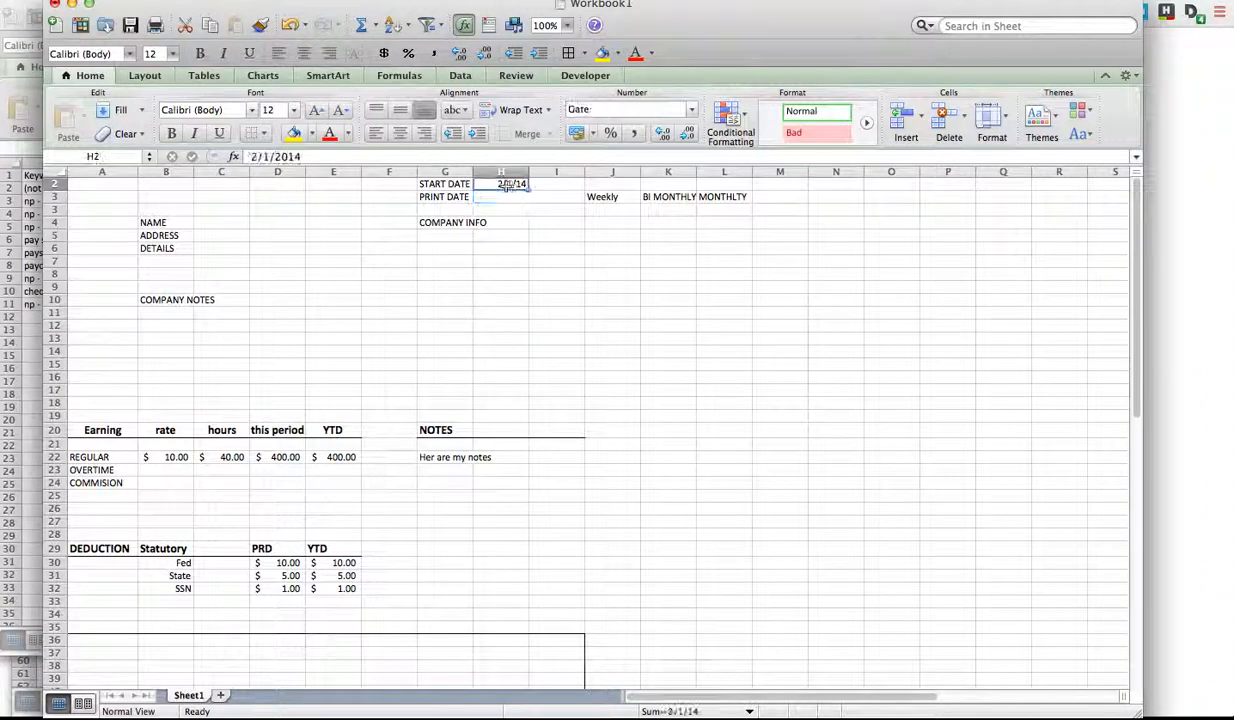
pyautogui.click(270, 156)
pyautogui.press('BackSpace')
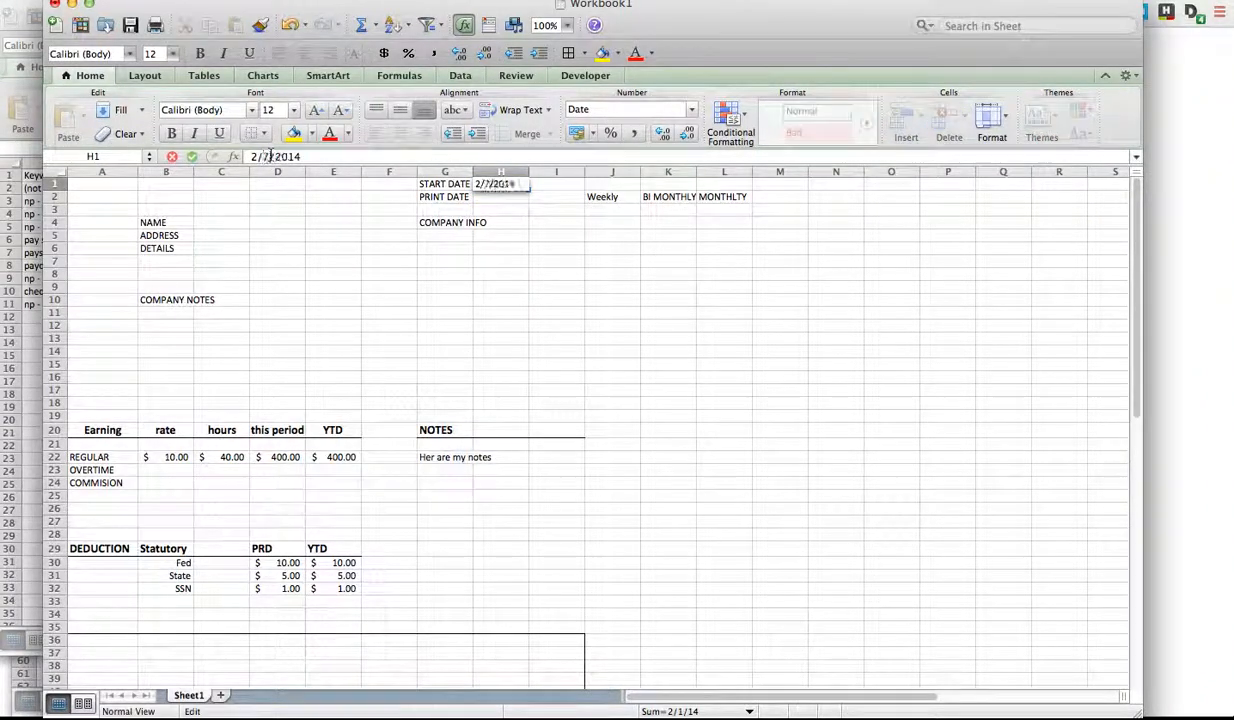
pyautogui.write('7')
pyautogui.click(425, 272)
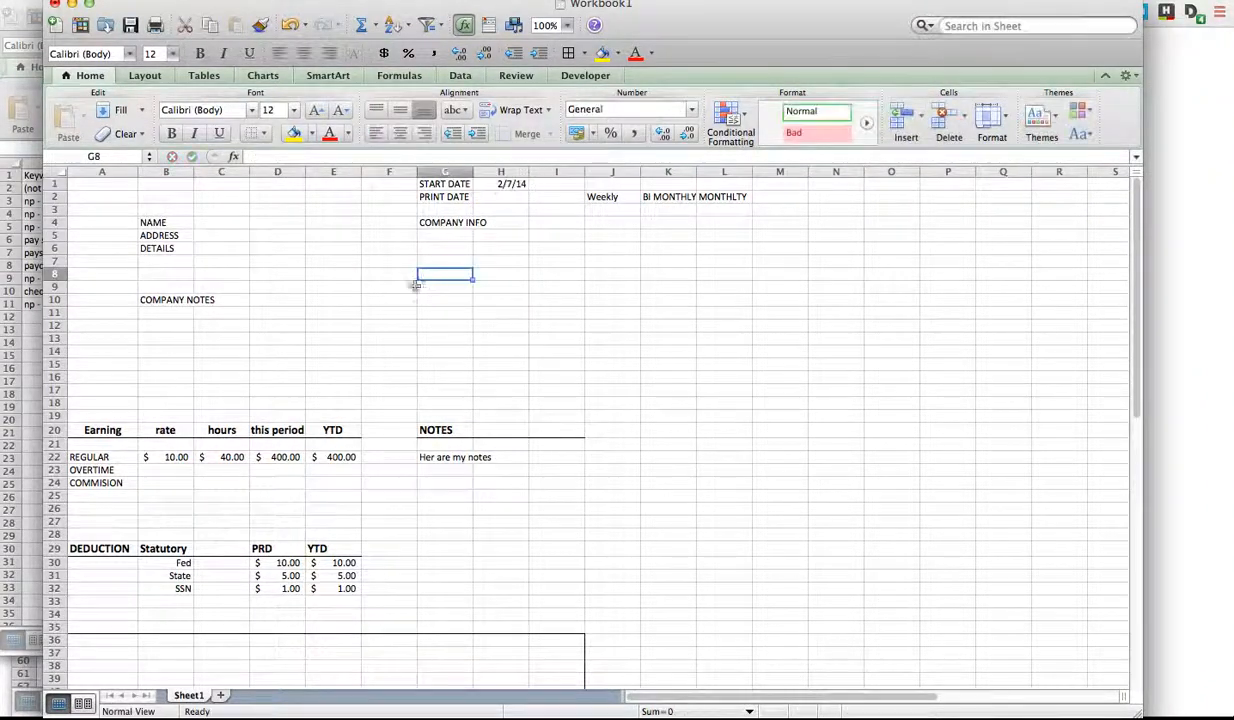
# - Set the YTD amount for REGULAR earnings in E22 to 800
pyautogui.click(335, 457)
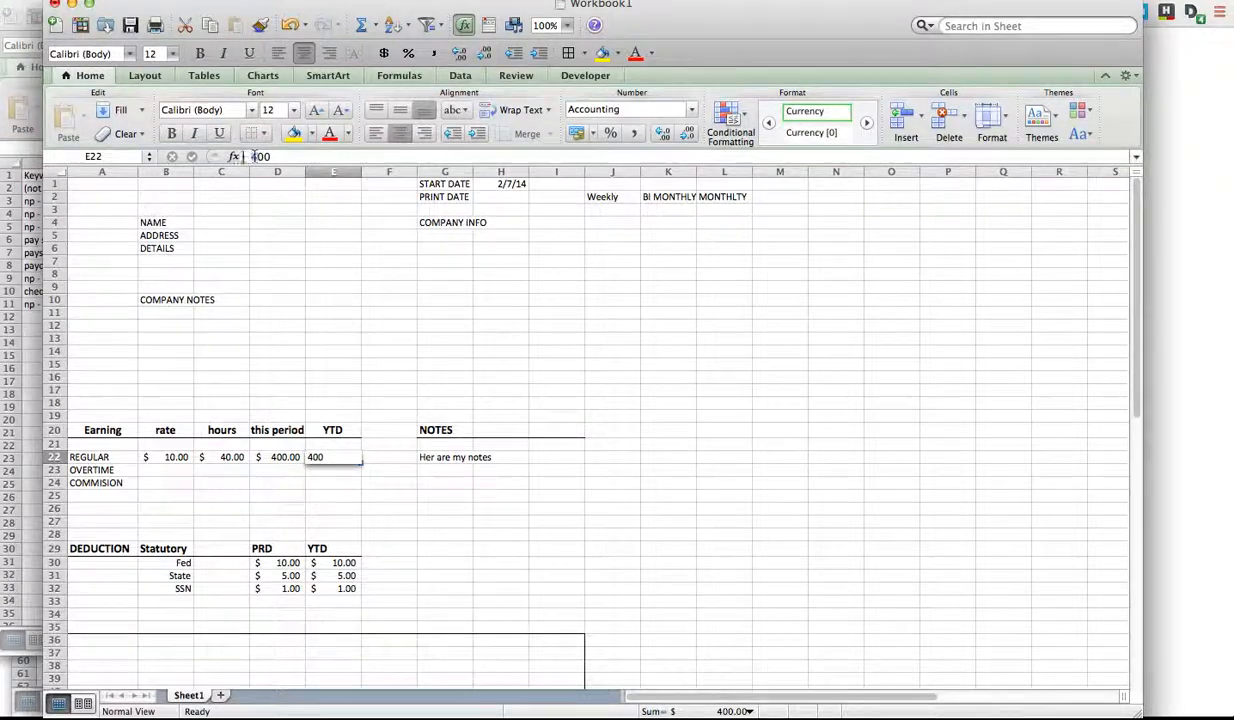
pyautogui.write('800')
pyautogui.press('Tab')
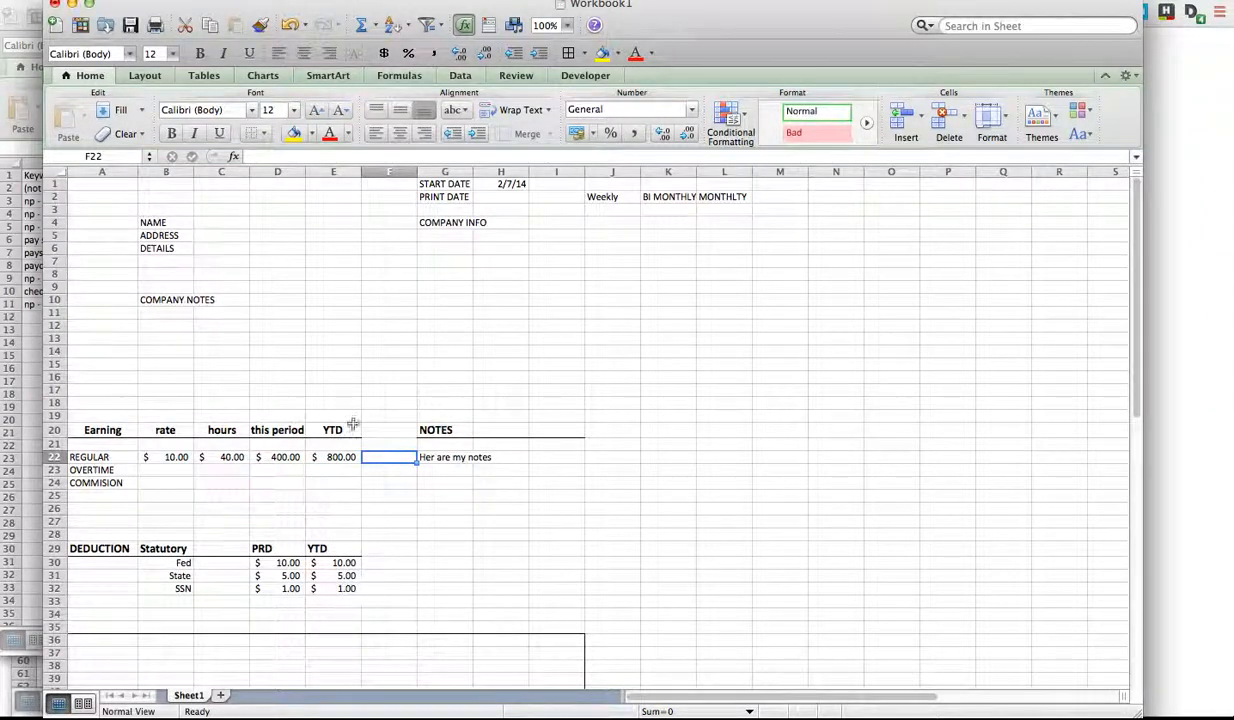
# - Try the percentage format on the REGULAR hours in C22 and return the cell to the accounting format
pyautogui.click(230, 458)
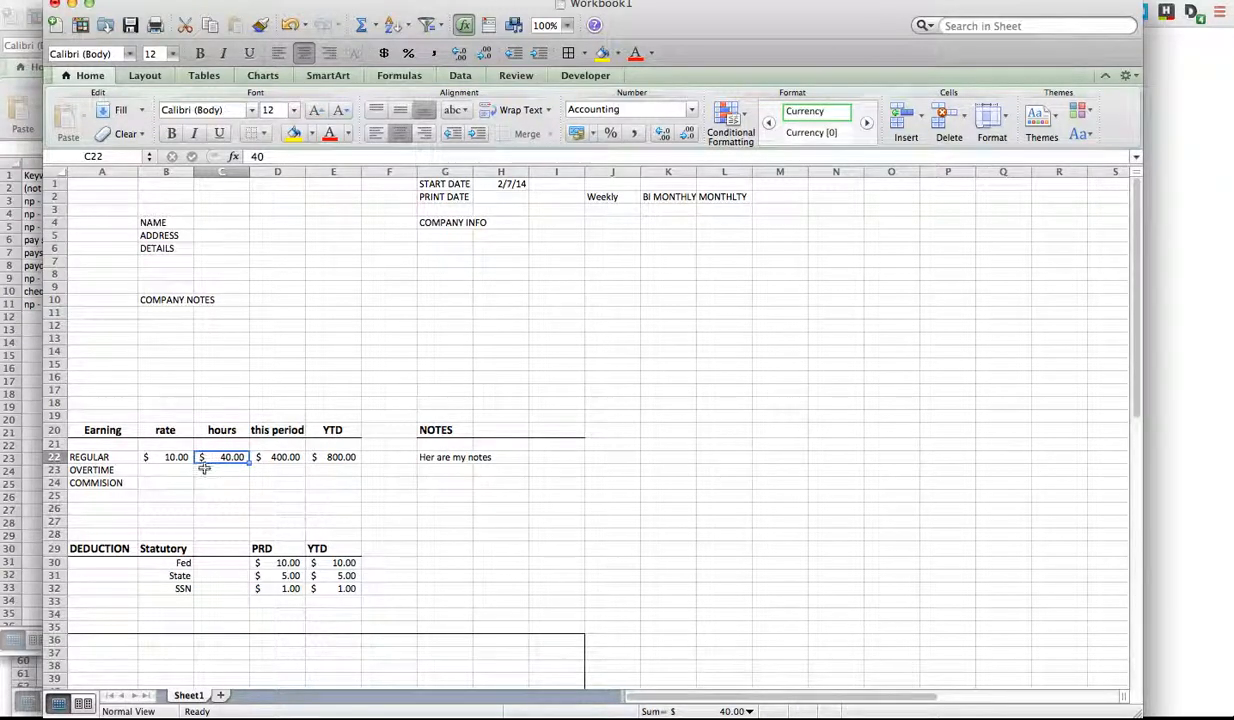
pyautogui.click(593, 137)
pyautogui.click(647, 344)
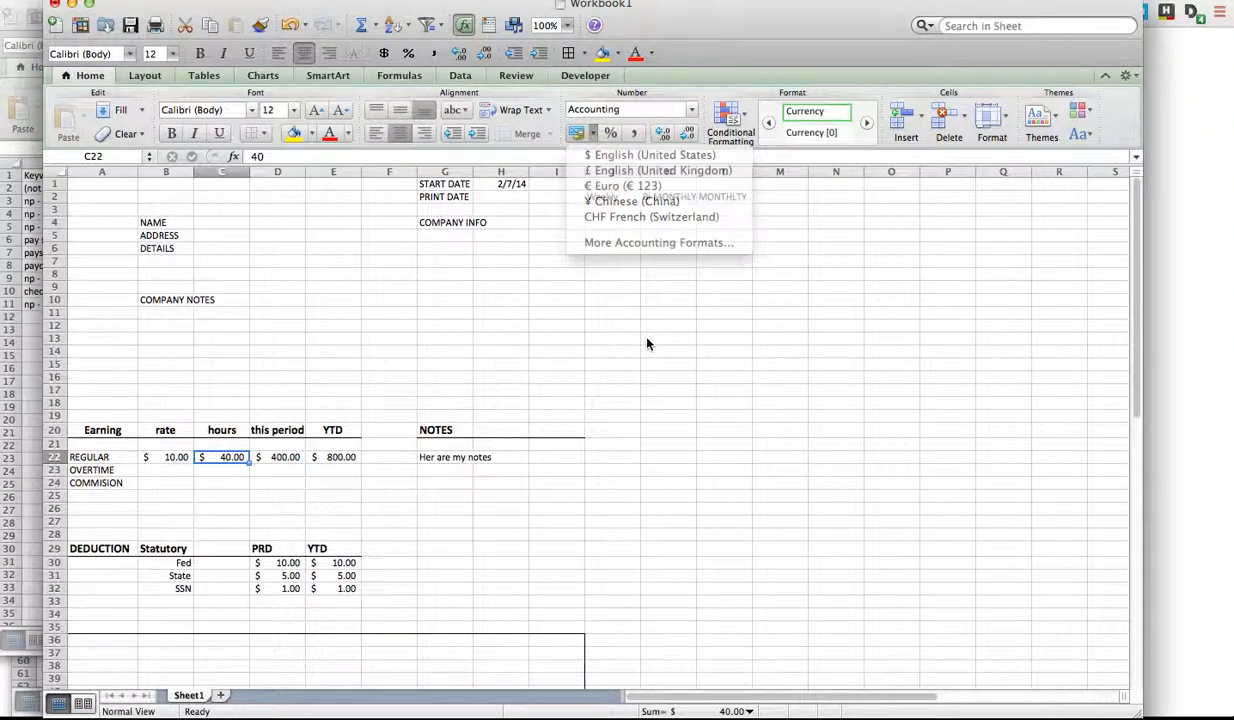
pyautogui.click(610, 134)
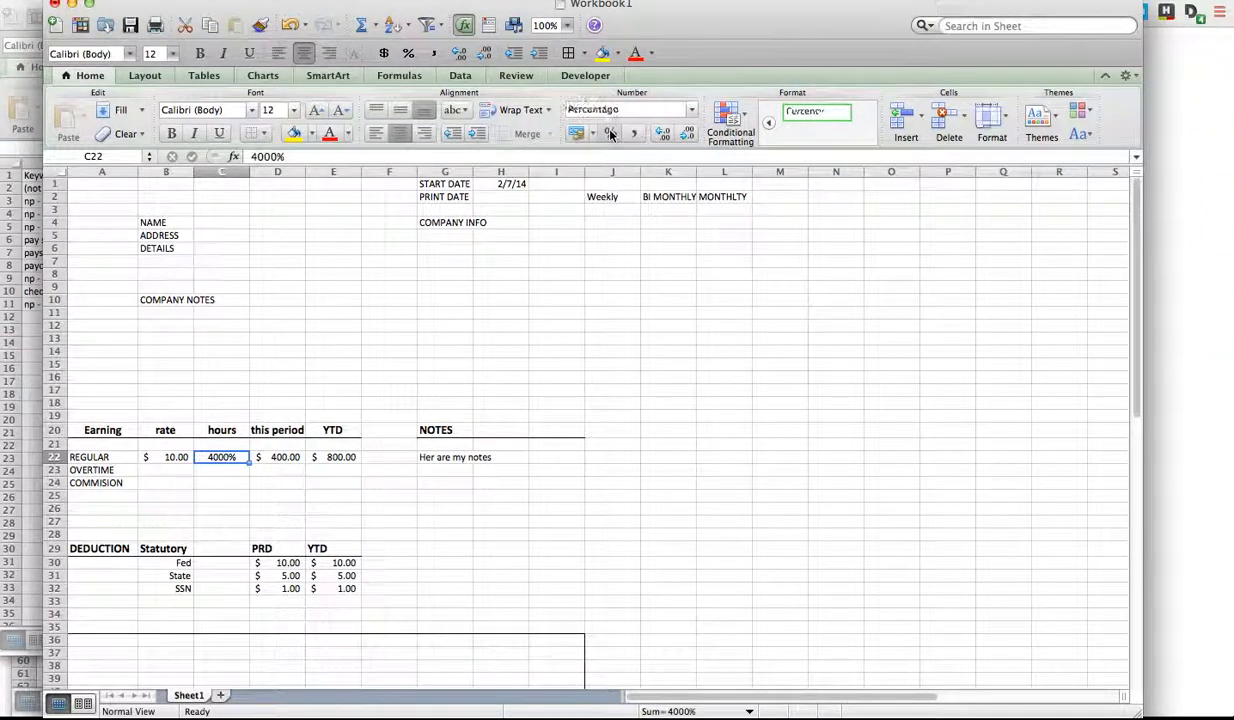
pyautogui.click(587, 137)
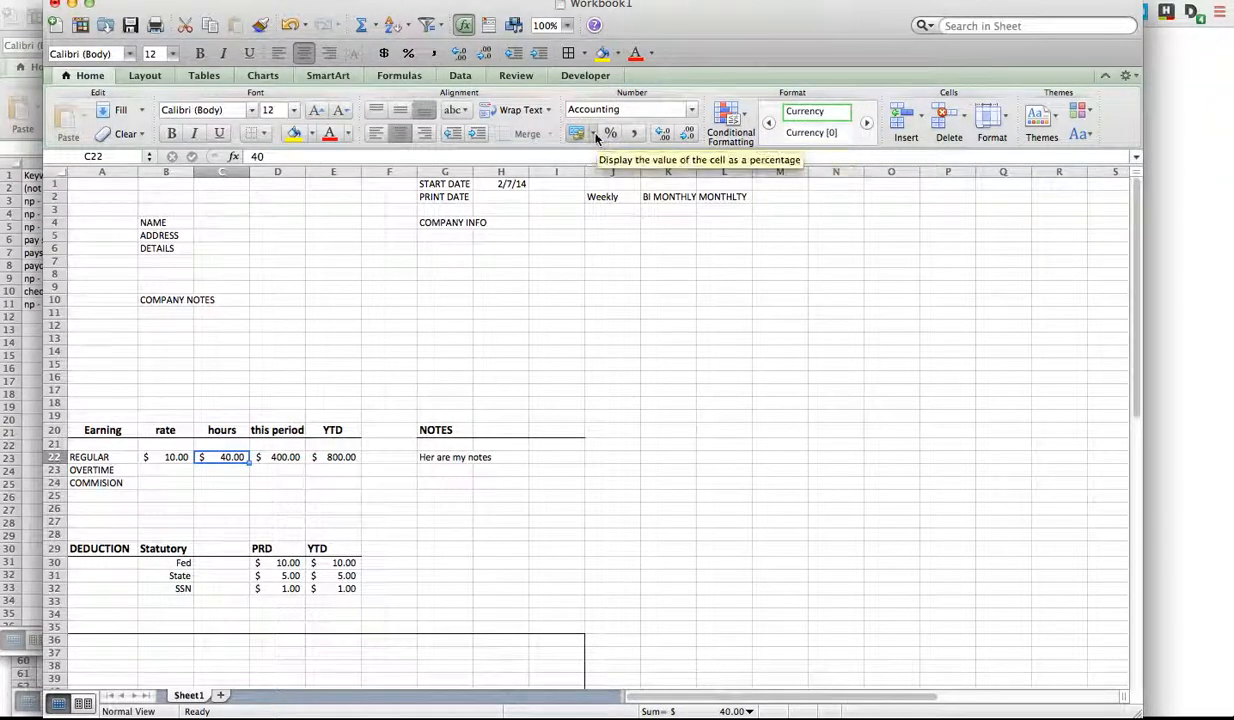
pyautogui.click(592, 134)
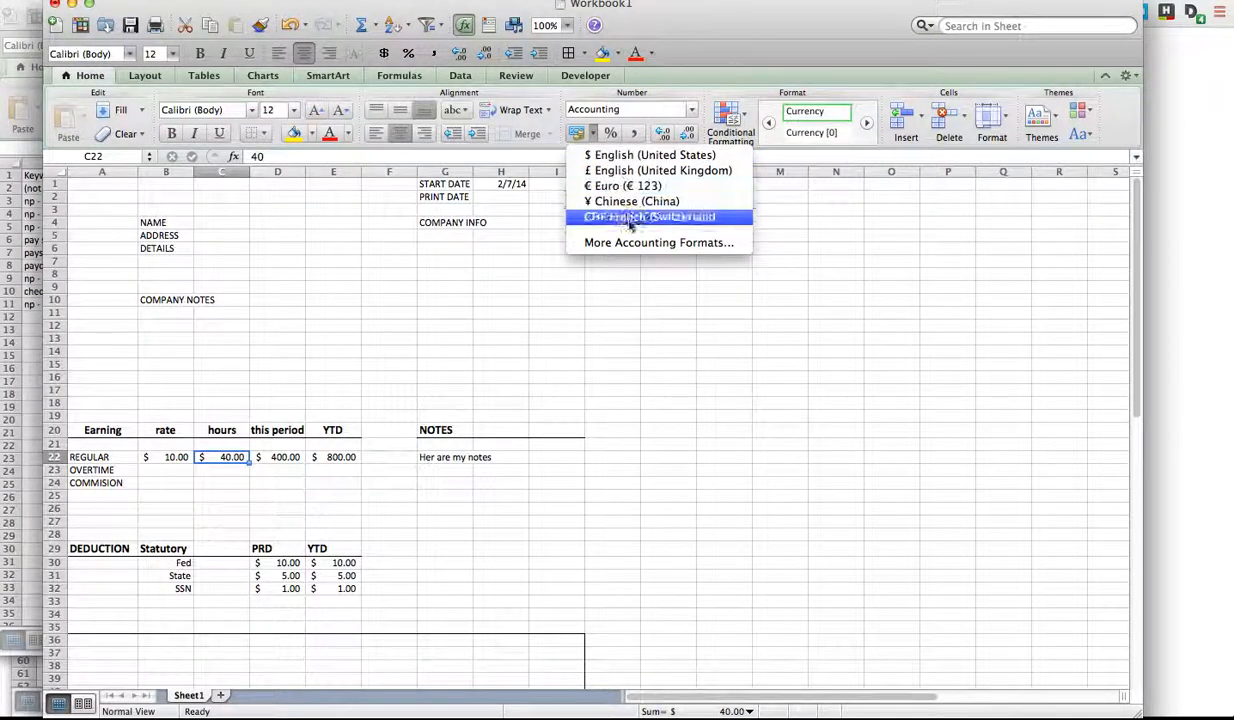
pyautogui.click(631, 277)
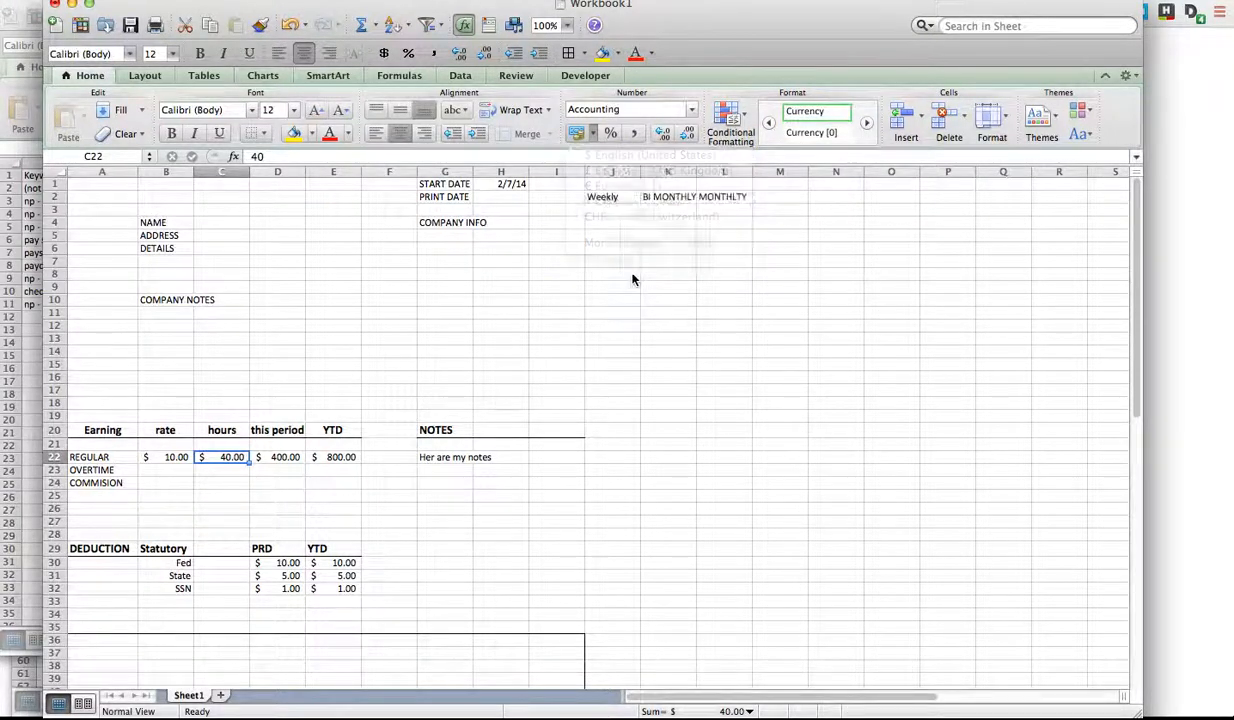
# - Format the REGULAR hours in C22 as a number with one decimal place
pyautogui.click(688, 109)
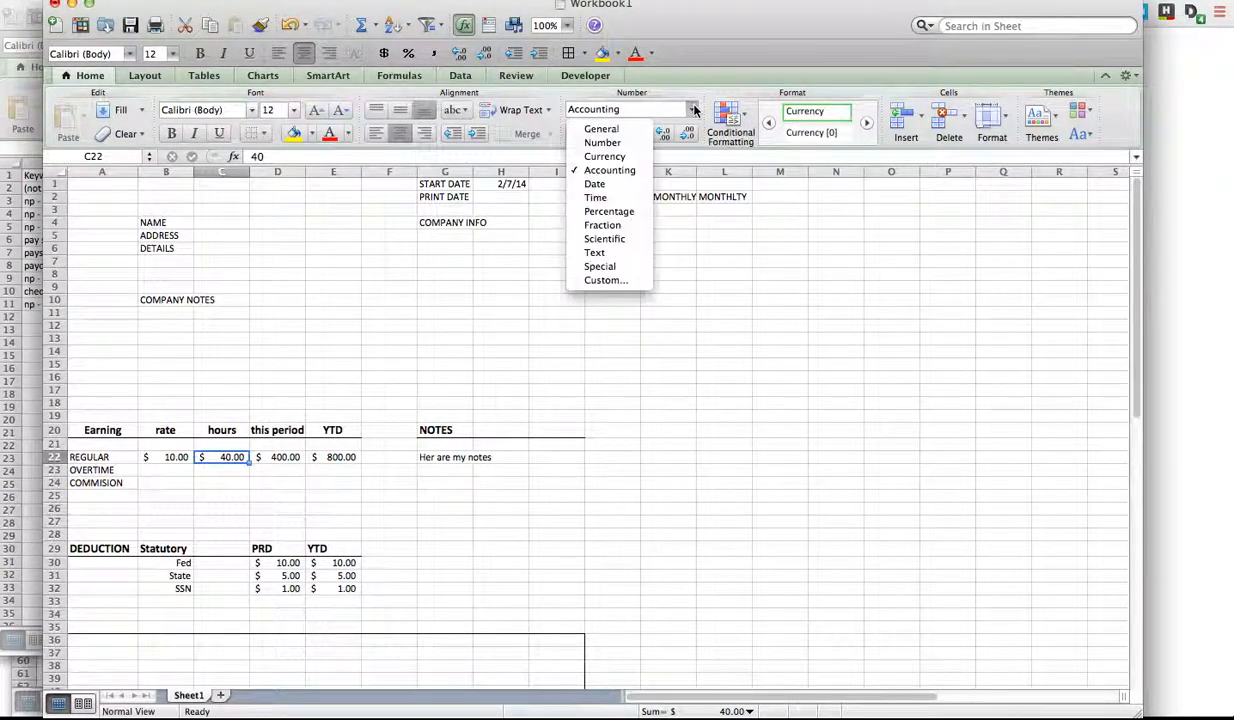
pyautogui.click(614, 143)
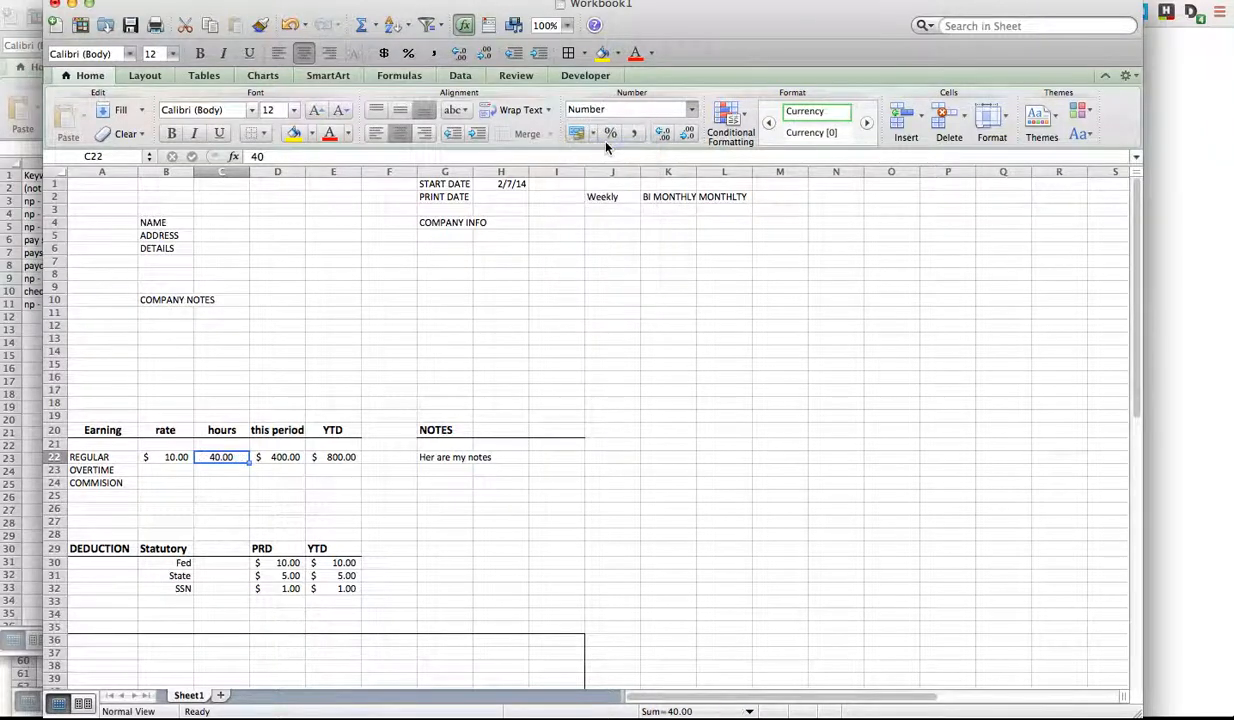
pyautogui.click(228, 485)
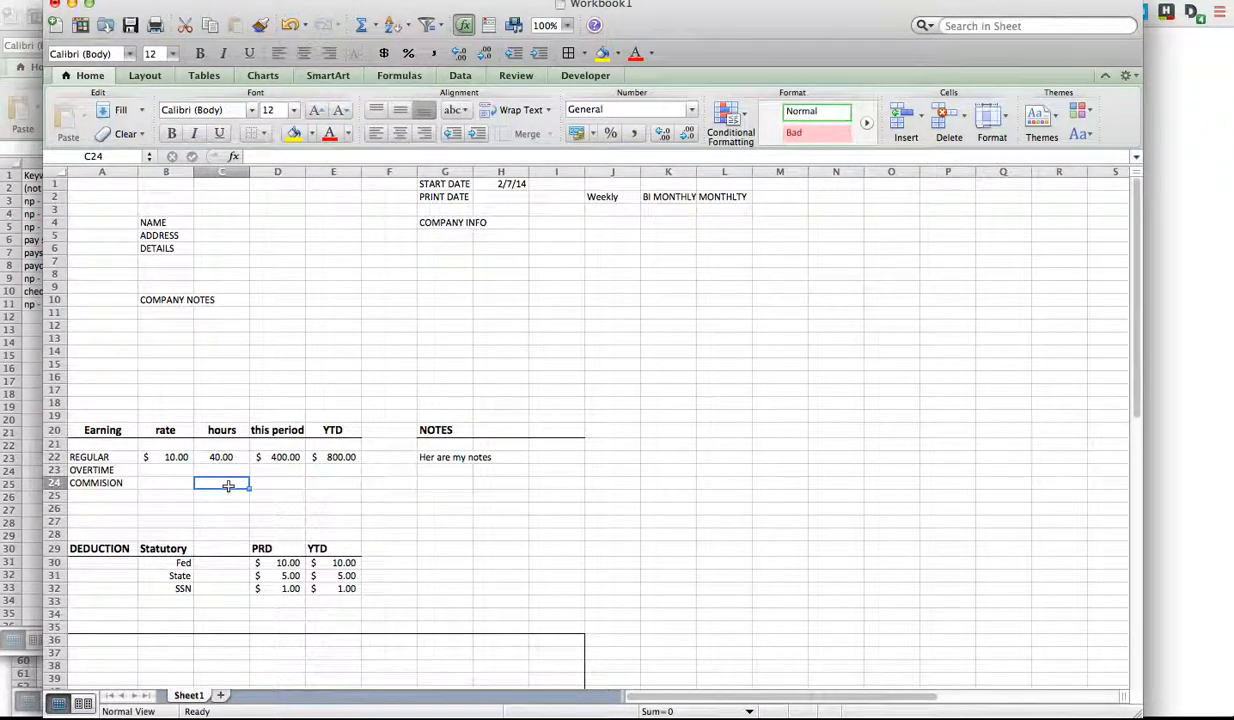
pyautogui.click(220, 457)
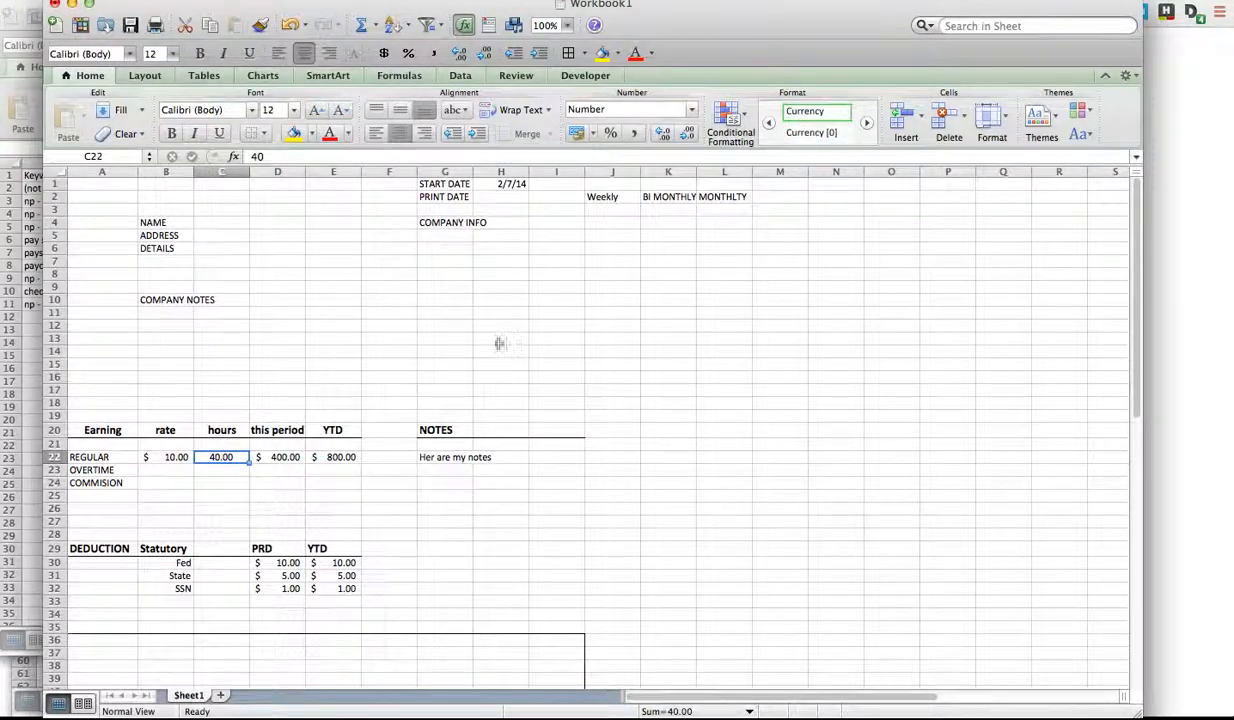
pyautogui.click(686, 136)
pyautogui.click(688, 494)
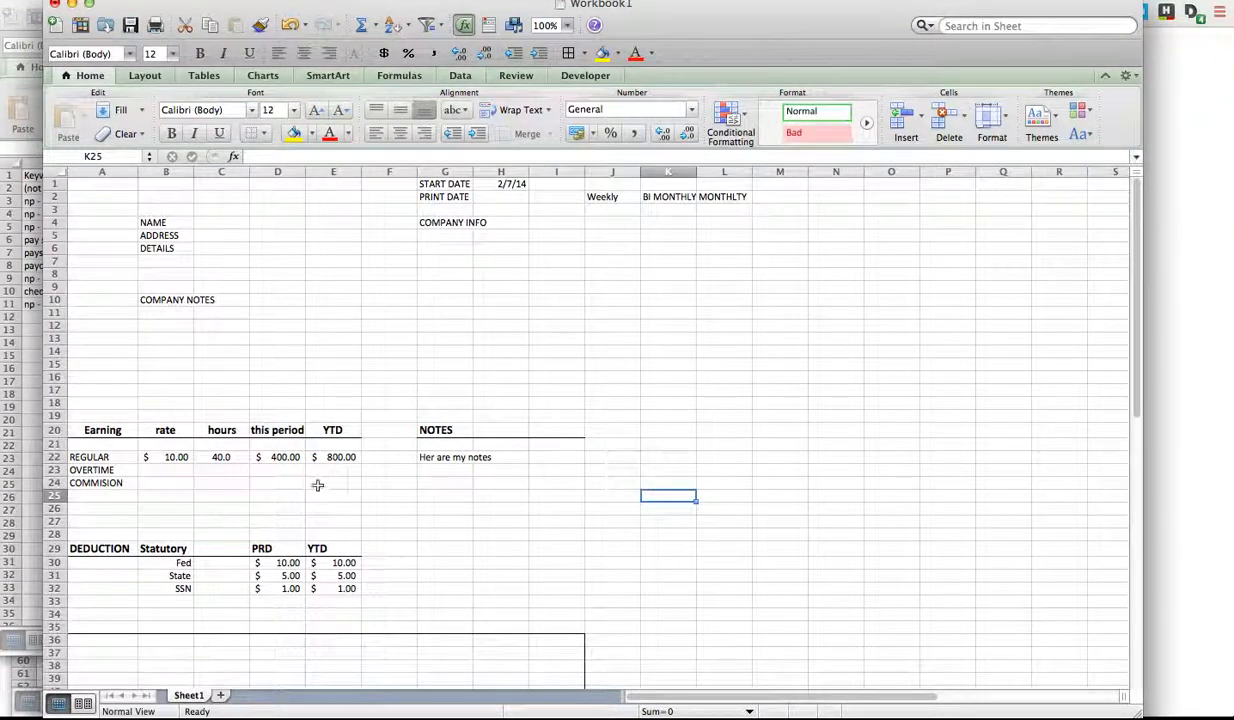
# - Set the REGULAR hours in C22 to 39.5
pyautogui.click(224, 456)
pyautogui.click(234, 157)
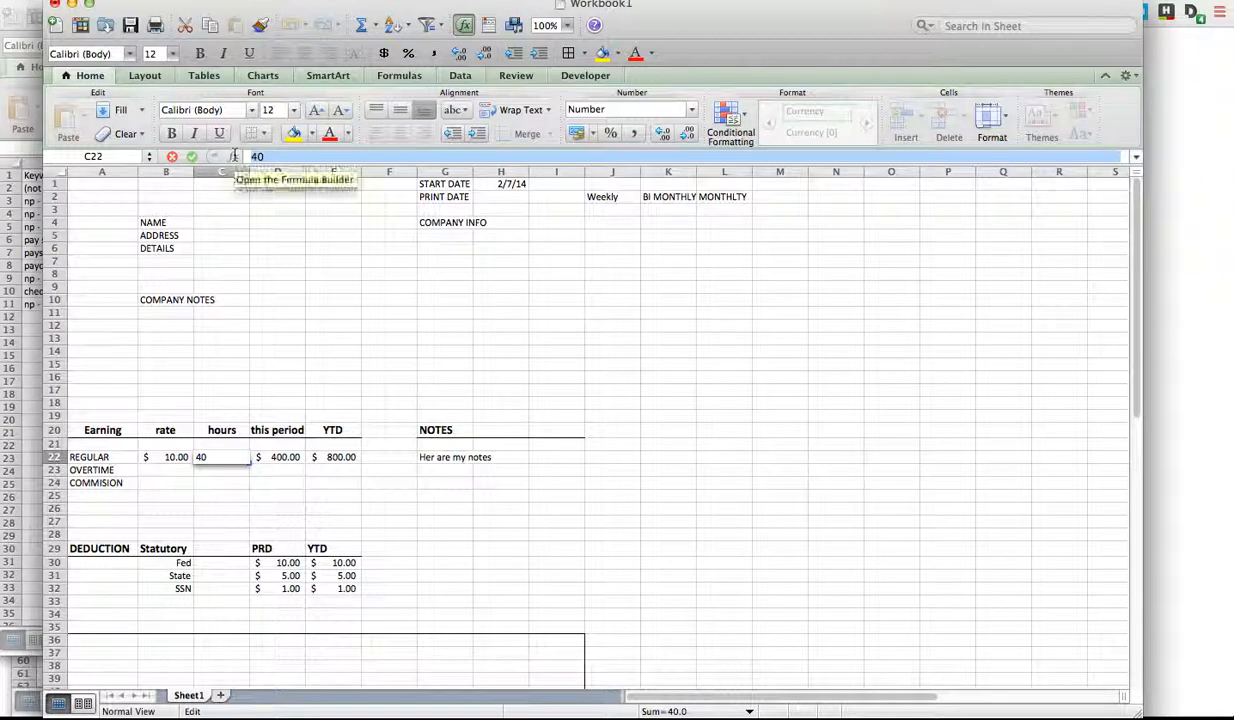
pyautogui.press('BackSpace')
pyautogui.press('BackSpace')
pyautogui.write('39.5')
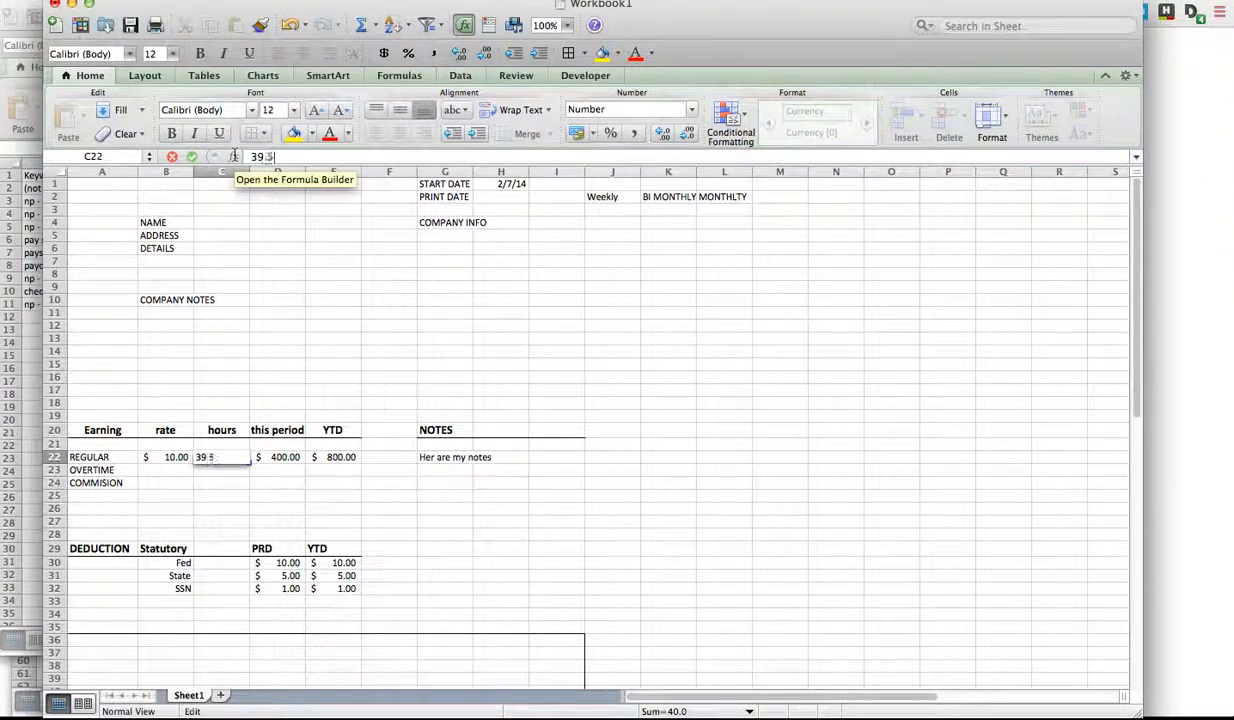
pyautogui.click(318, 262)
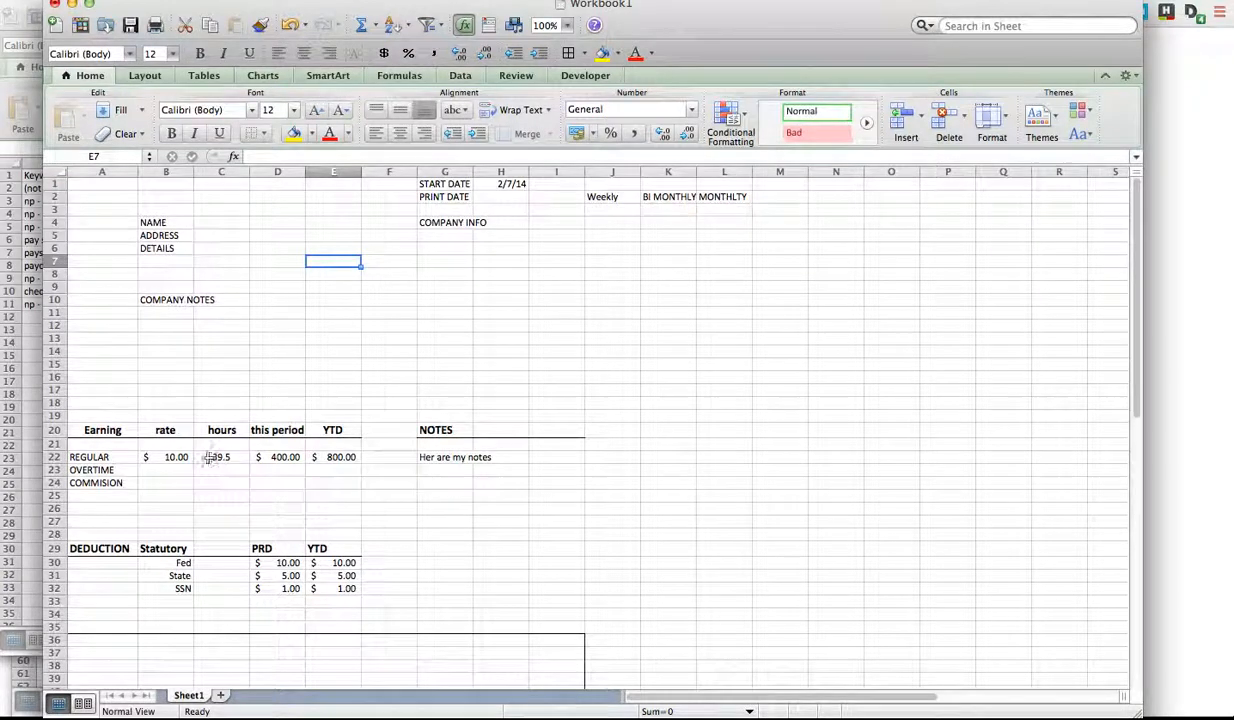
# - Enter the OVERTIME rate 15 in B23 and hours 1.5 in C23
pyautogui.click(180, 469)
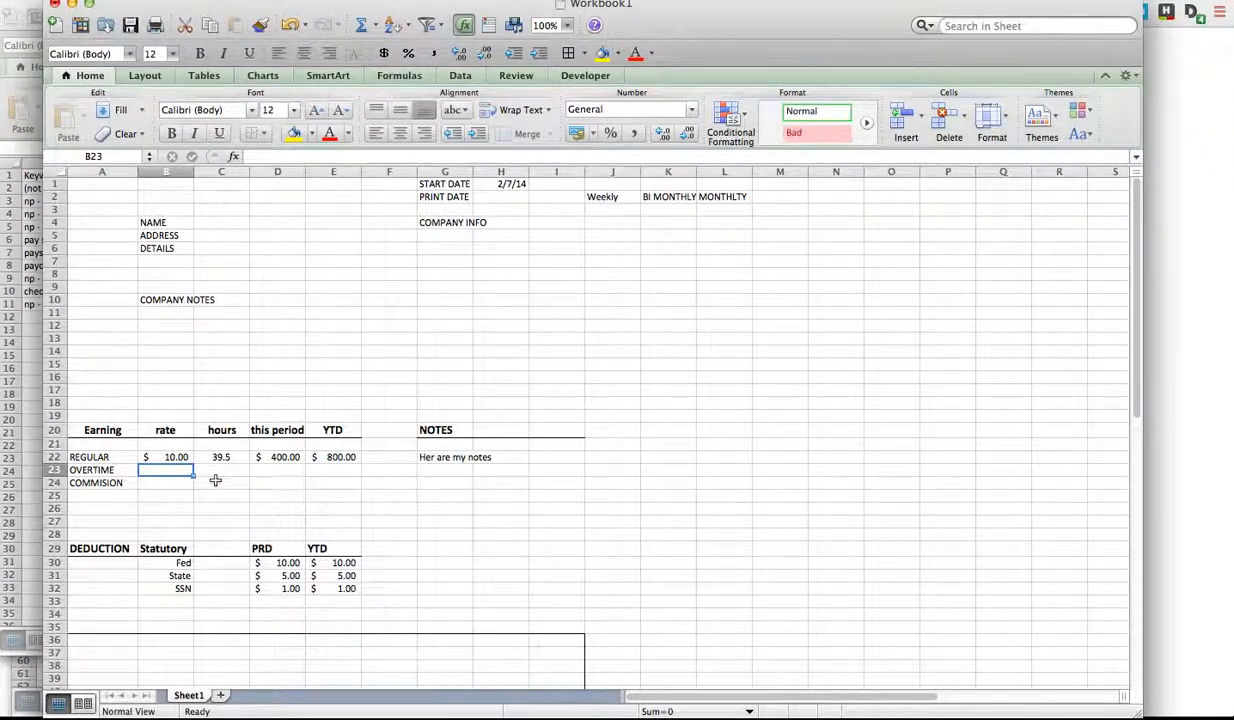
pyautogui.write('!%')
pyautogui.write('5')
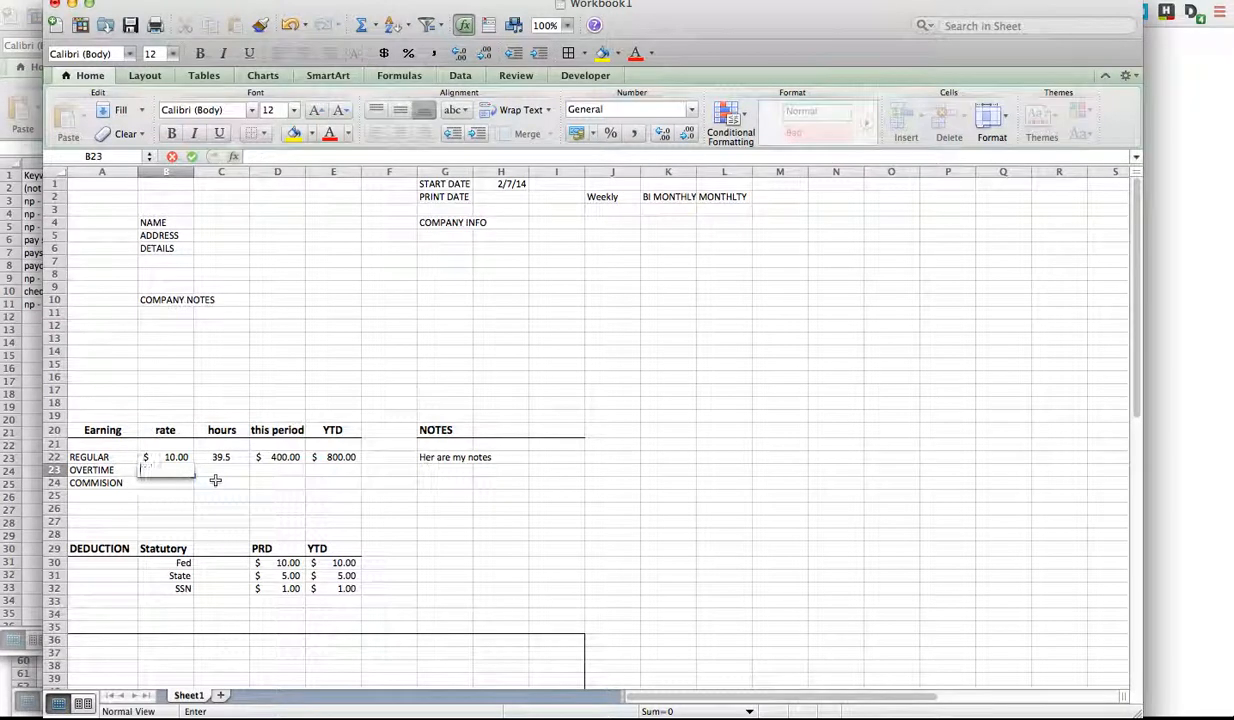
pyautogui.press('Tab')
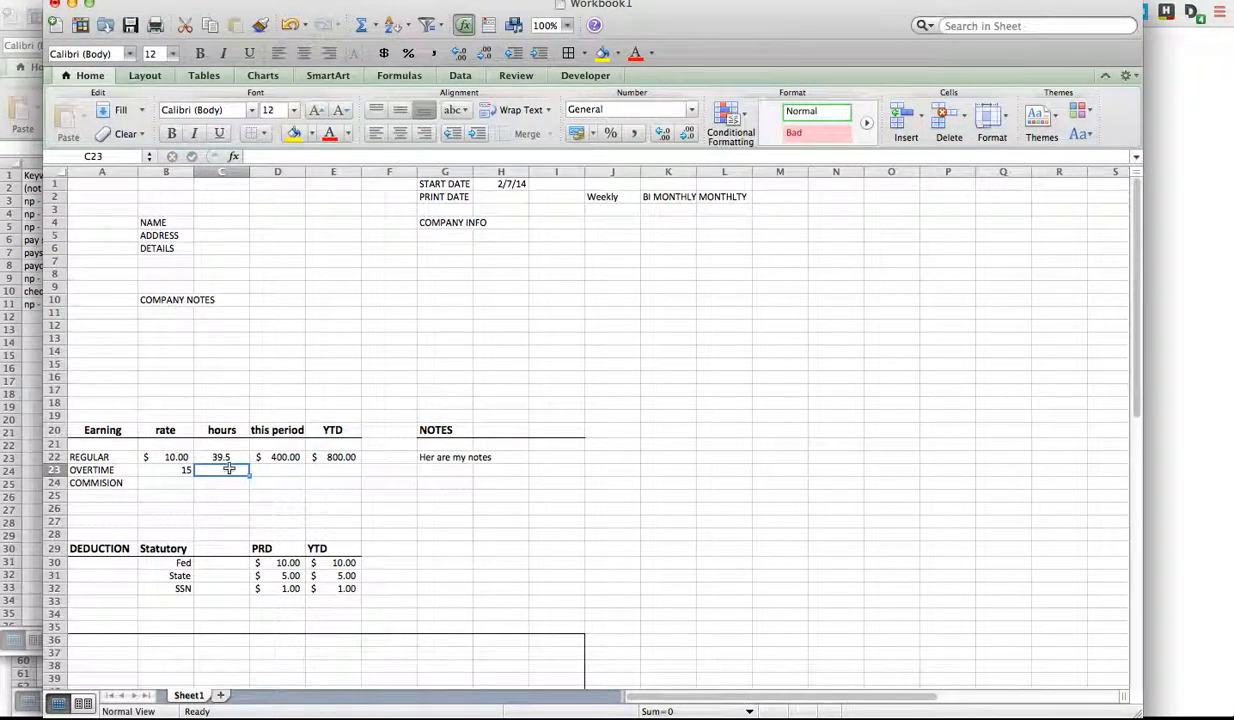
pyautogui.write('1.5')
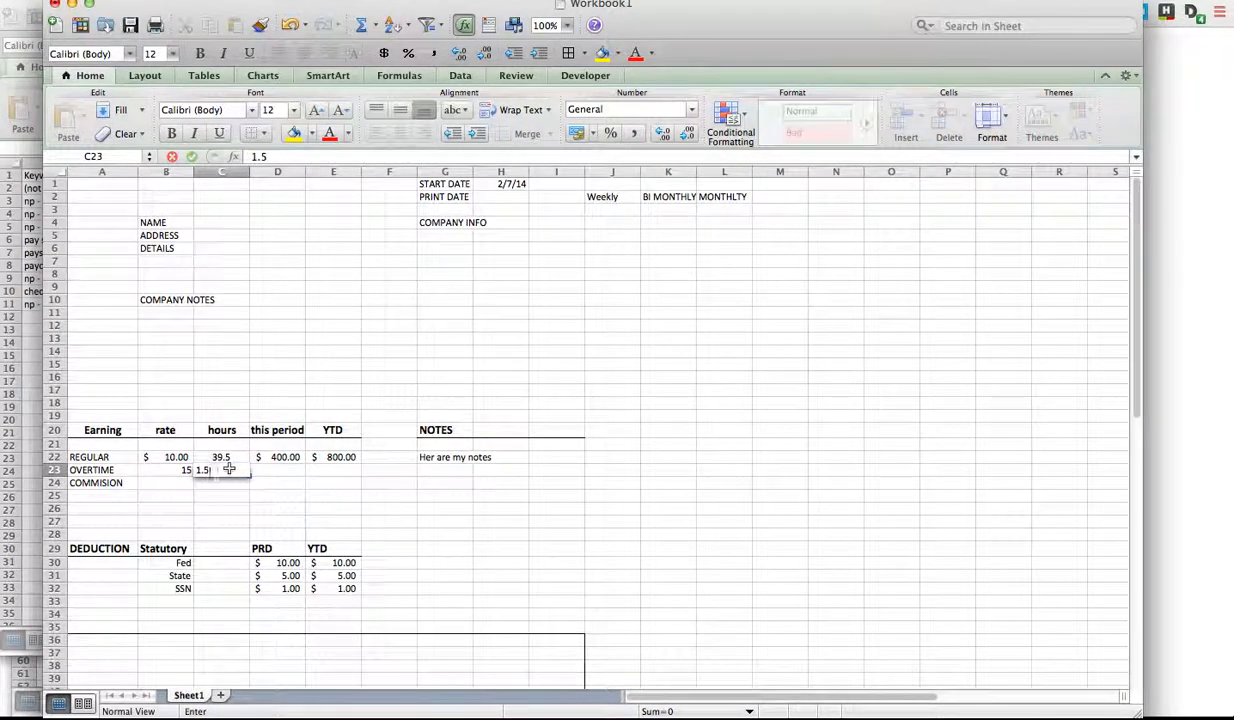
# - Set the REGULAR hours in C22 to 40
pyautogui.click(218, 456)
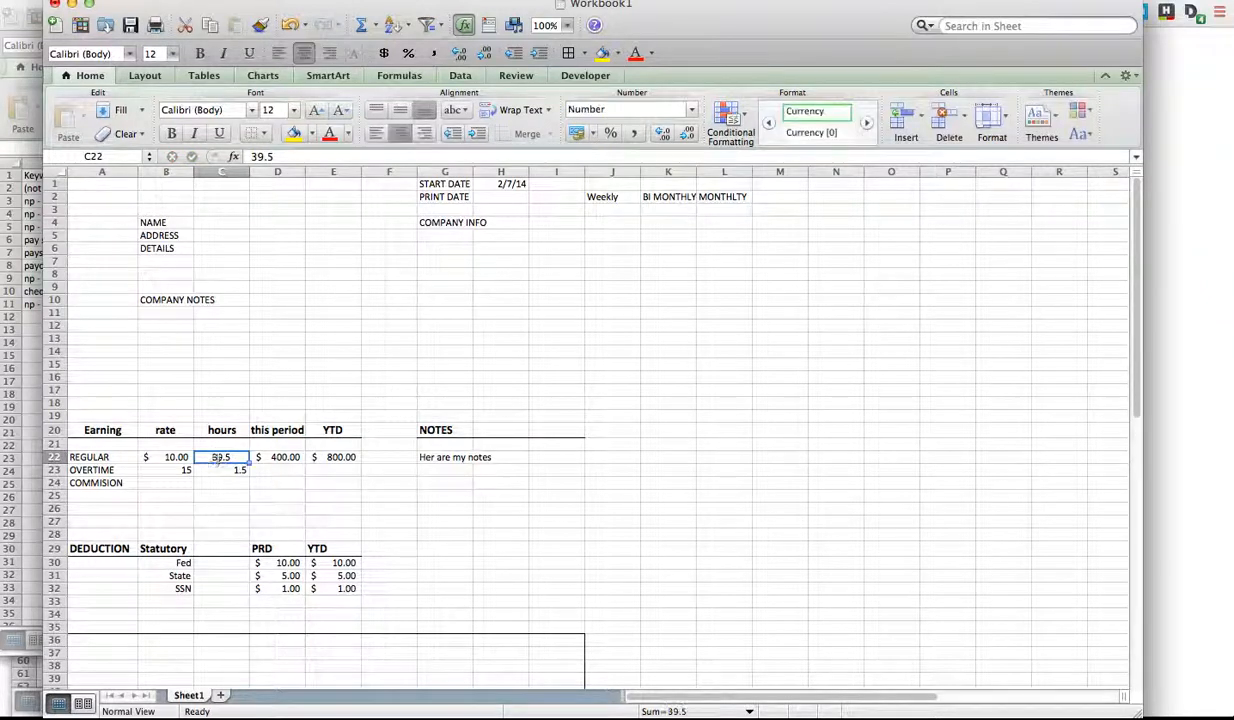
pyautogui.click(266, 156)
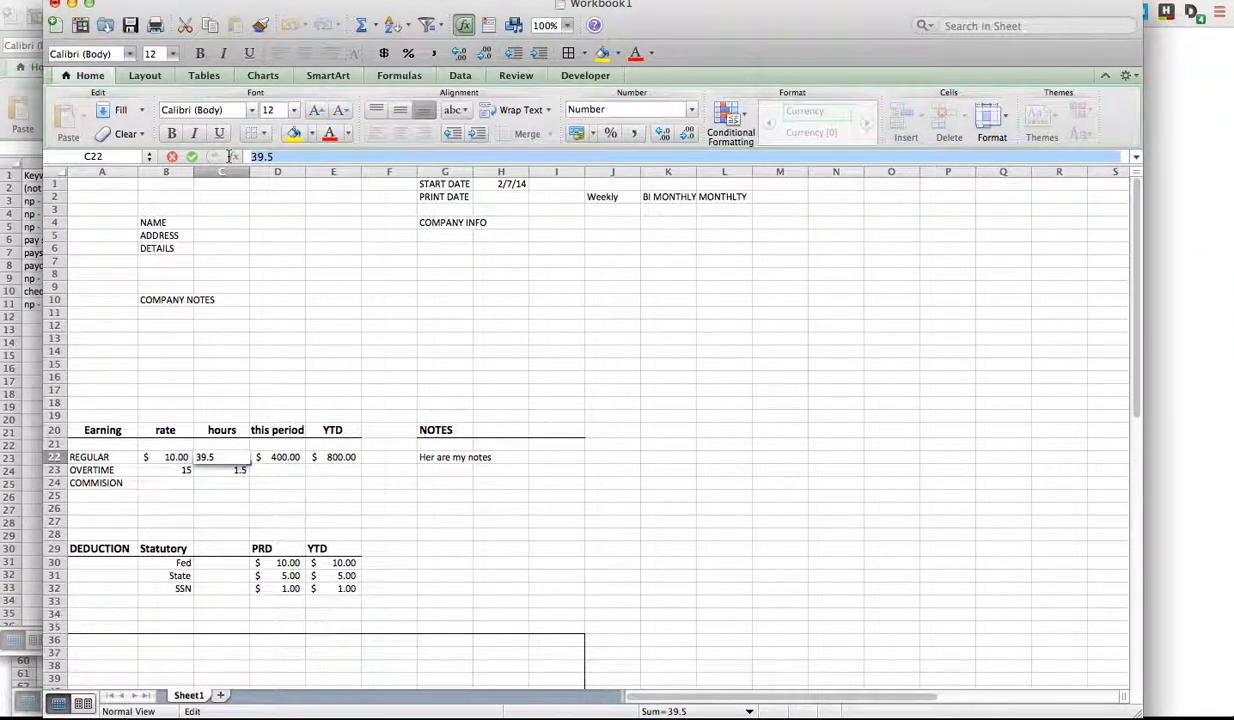
pyautogui.press('BackSpace')
pyautogui.press('BackSpace')
pyautogui.press('BackSpace')
pyautogui.press('BackSpace')
pyautogui.write('40')
pyautogui.press('Tab')
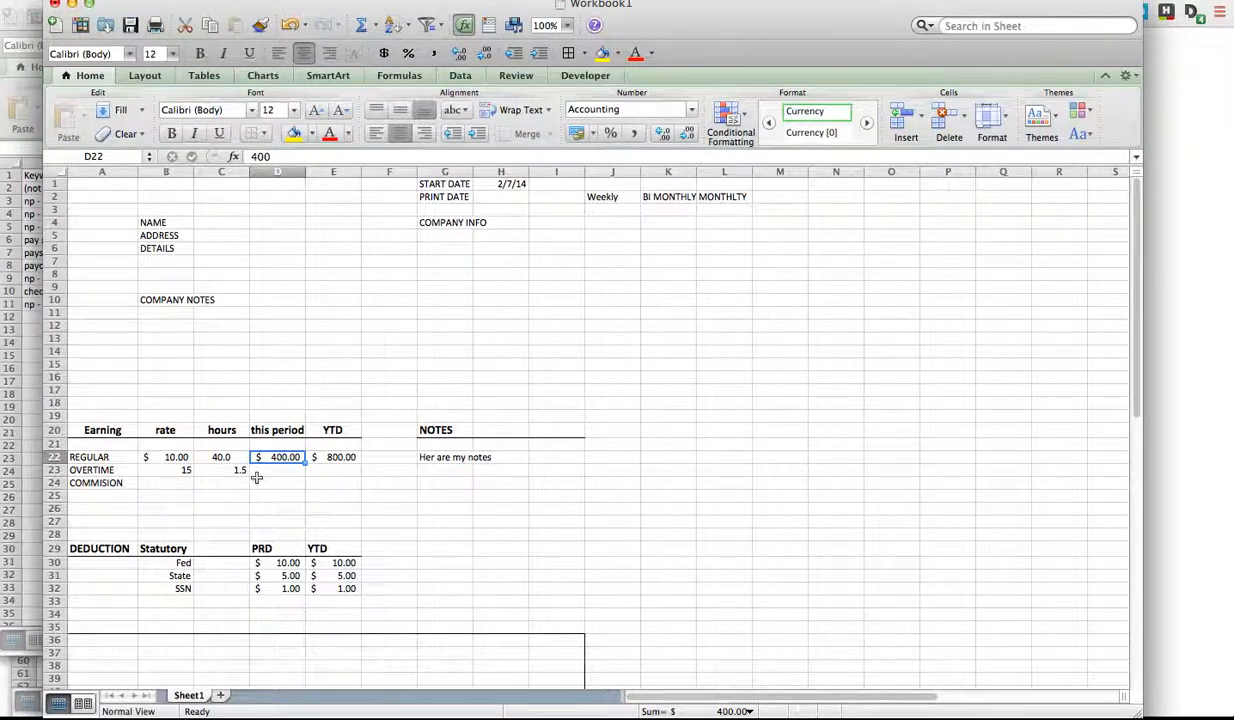
# - Widen column A slightly and clear the pay period options Weekly, BI MONTHLY and MONTHLTY from J2:L2
pyautogui.click(262, 470)
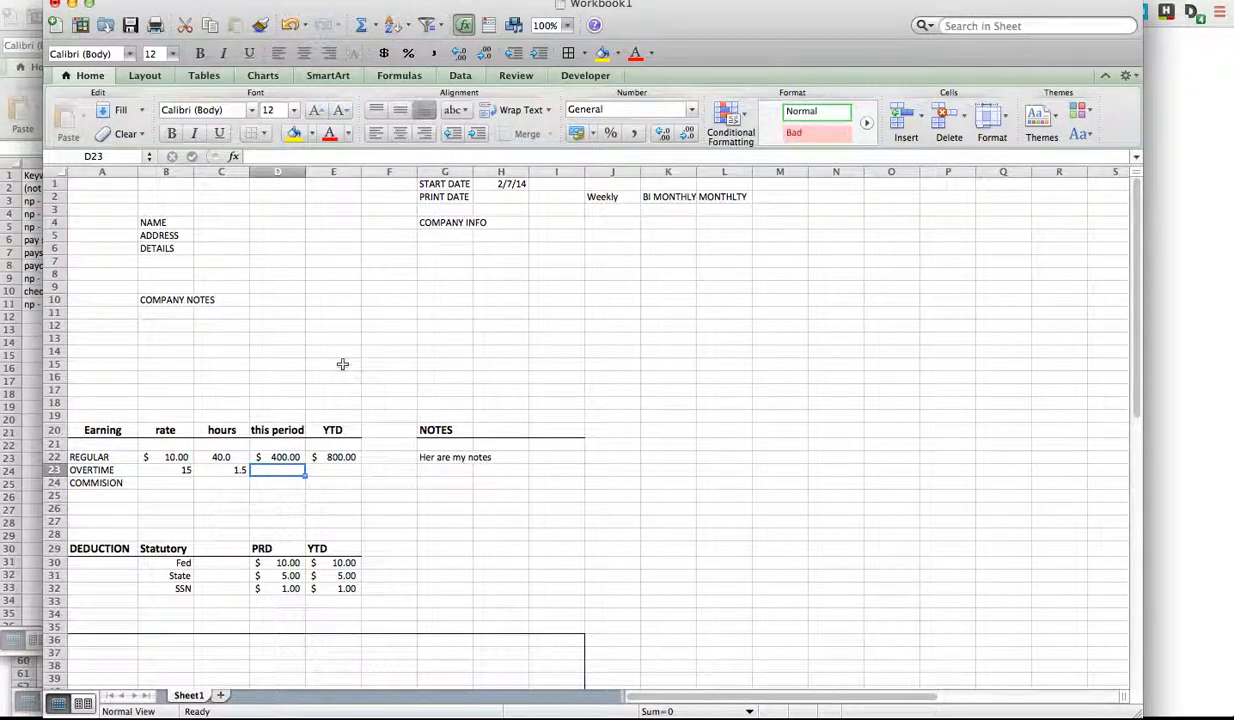
pyautogui.moveTo(136, 173); pyautogui.dragTo(193, 172)
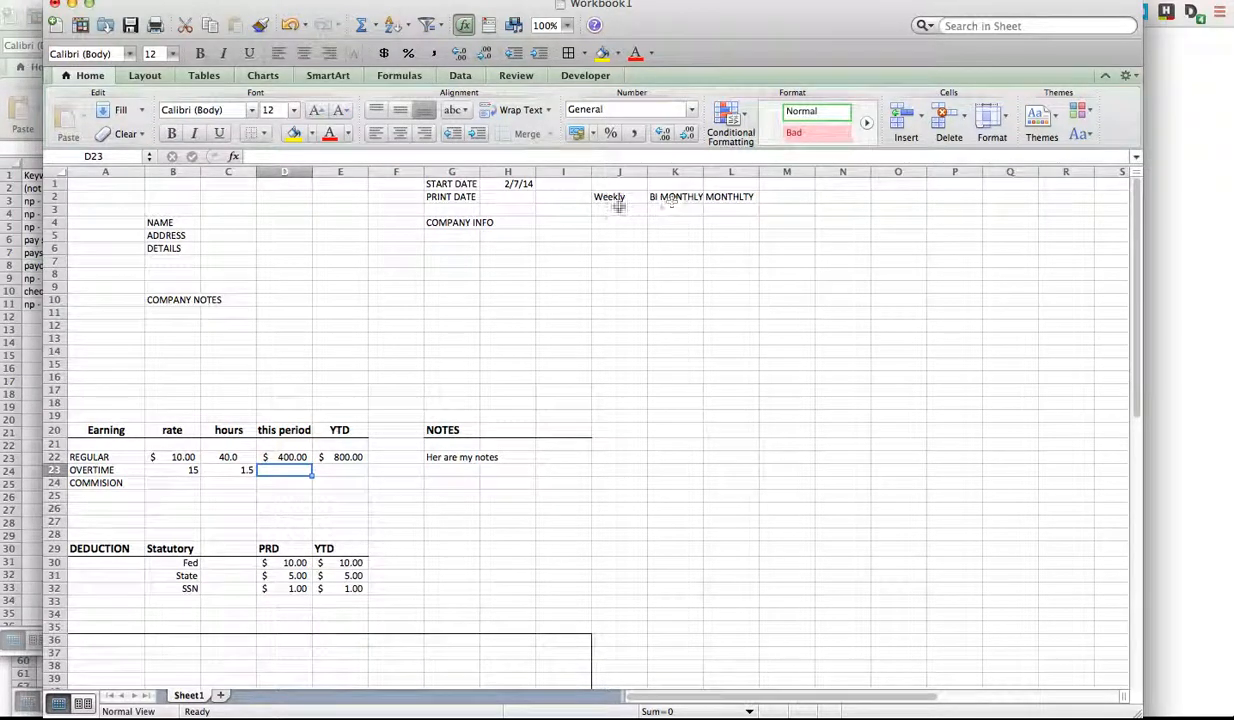
pyautogui.moveTo(610, 197); pyautogui.dragTo(721, 197)
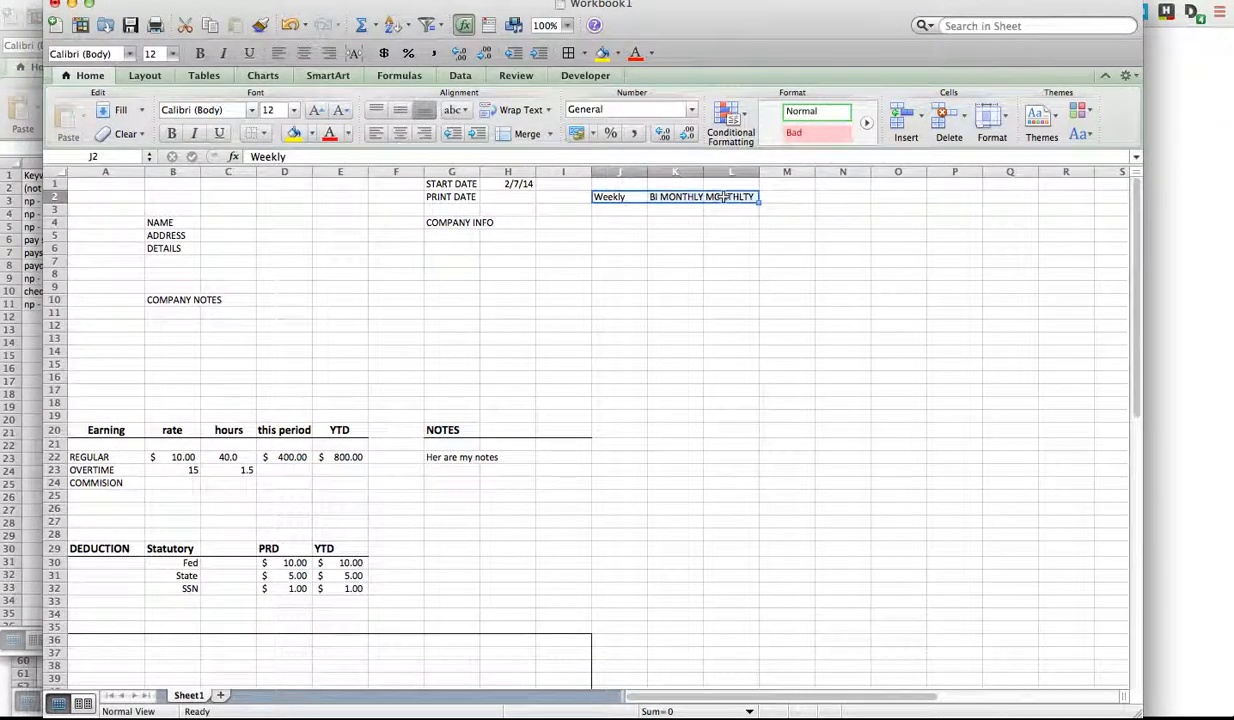
pyautogui.press('BackSpace')
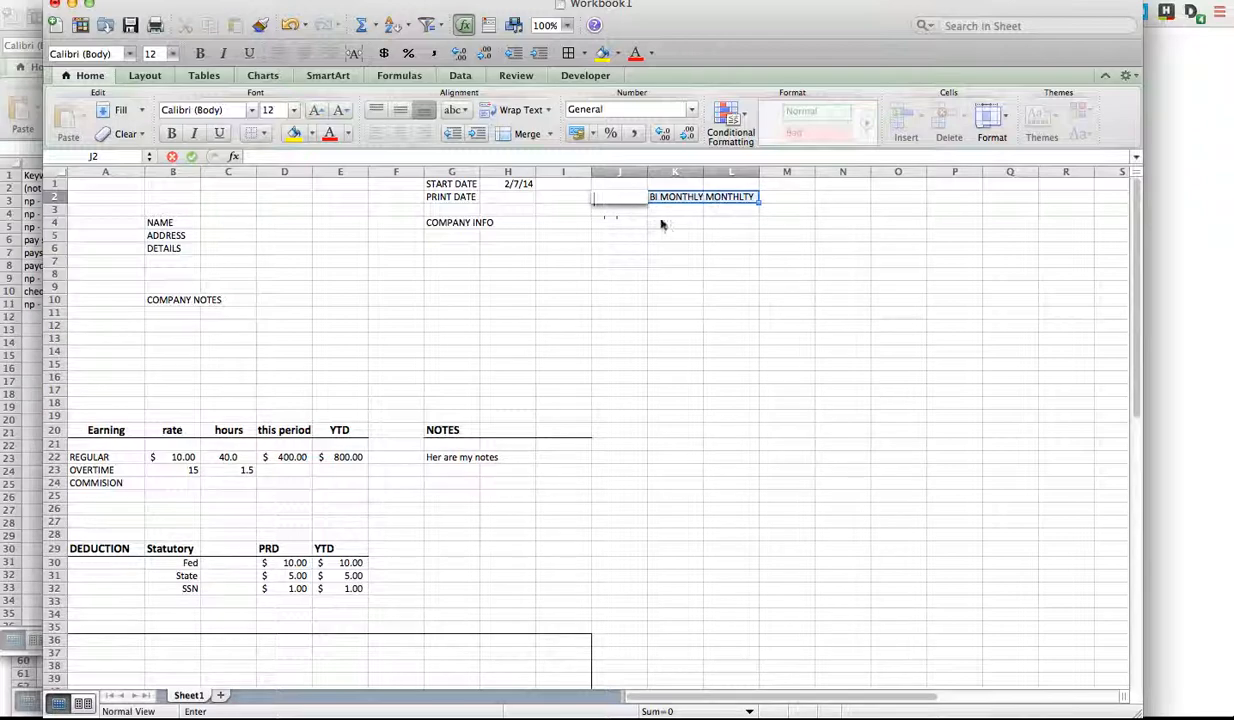
pyautogui.click(662, 222)
pyautogui.click(665, 197)
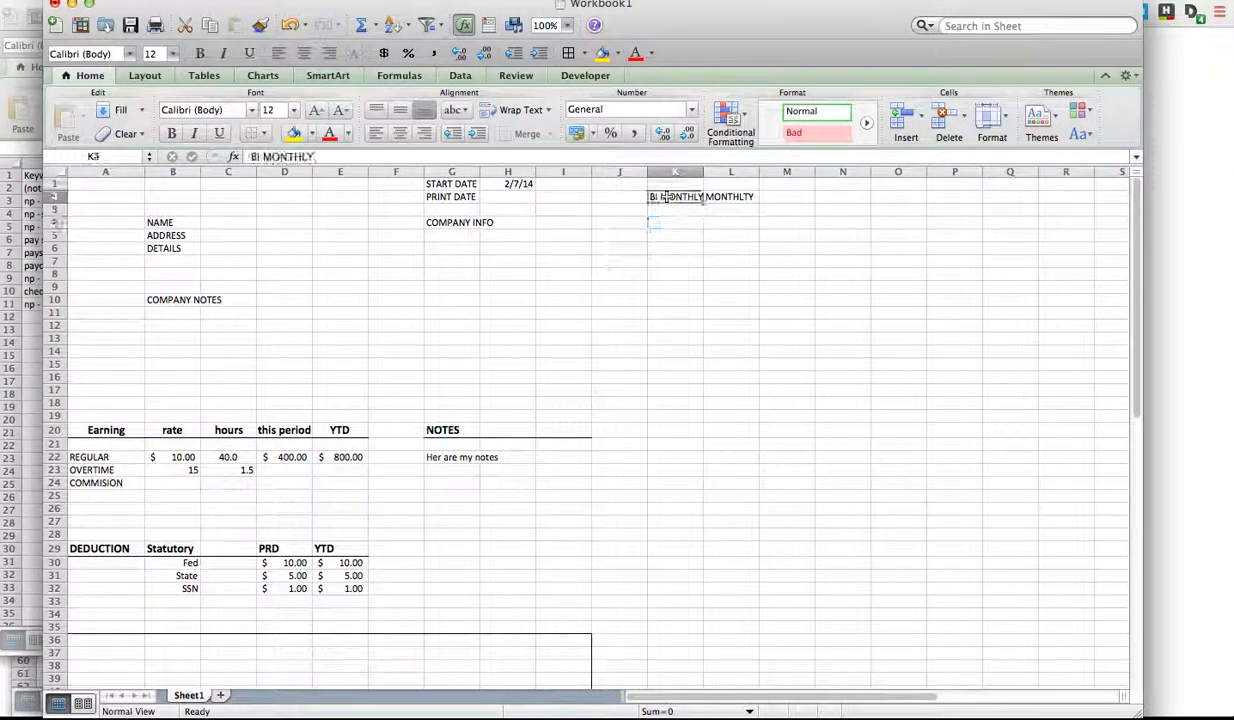
pyautogui.press('BackSpace')
pyautogui.click(680, 218)
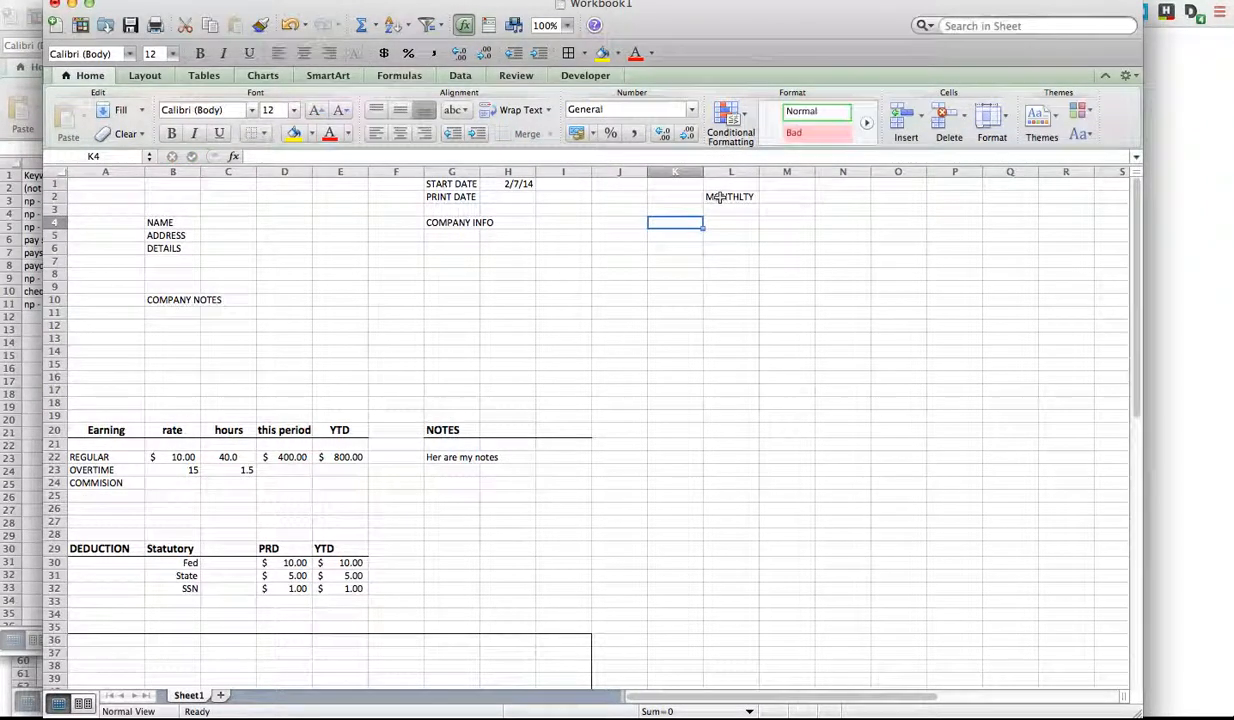
pyautogui.click(727, 197)
pyautogui.write('\\')
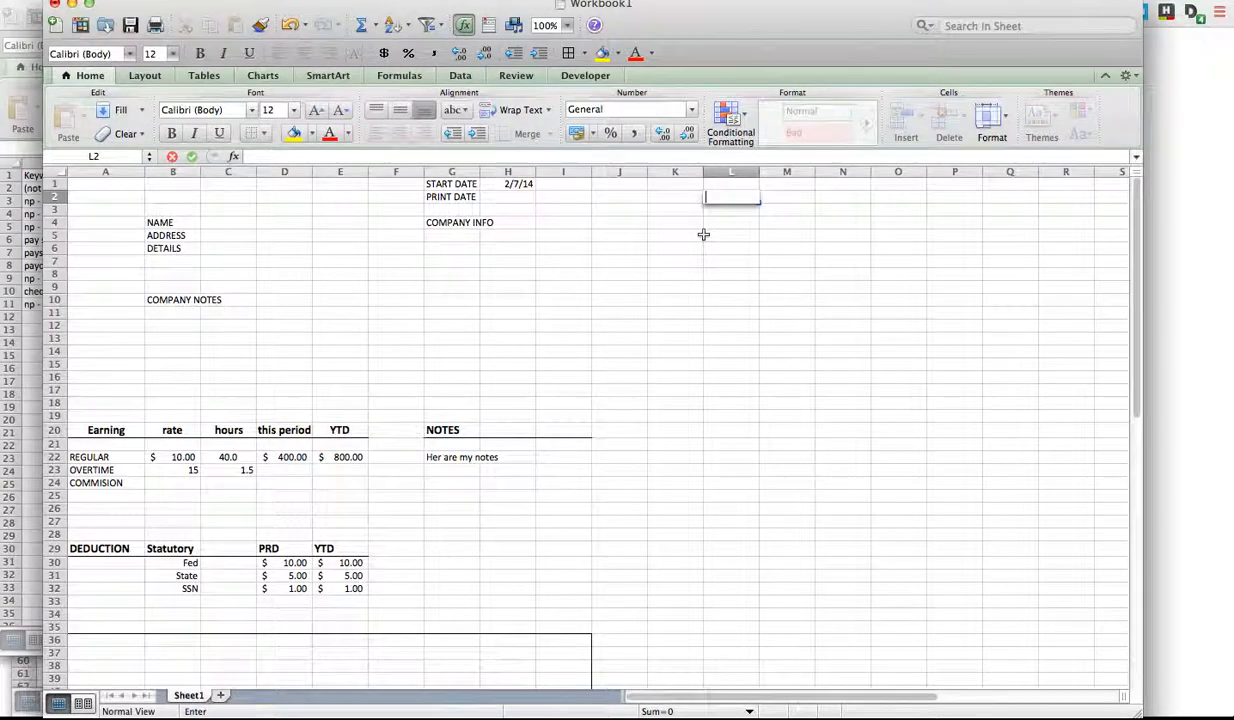
pyautogui.click(650, 290)
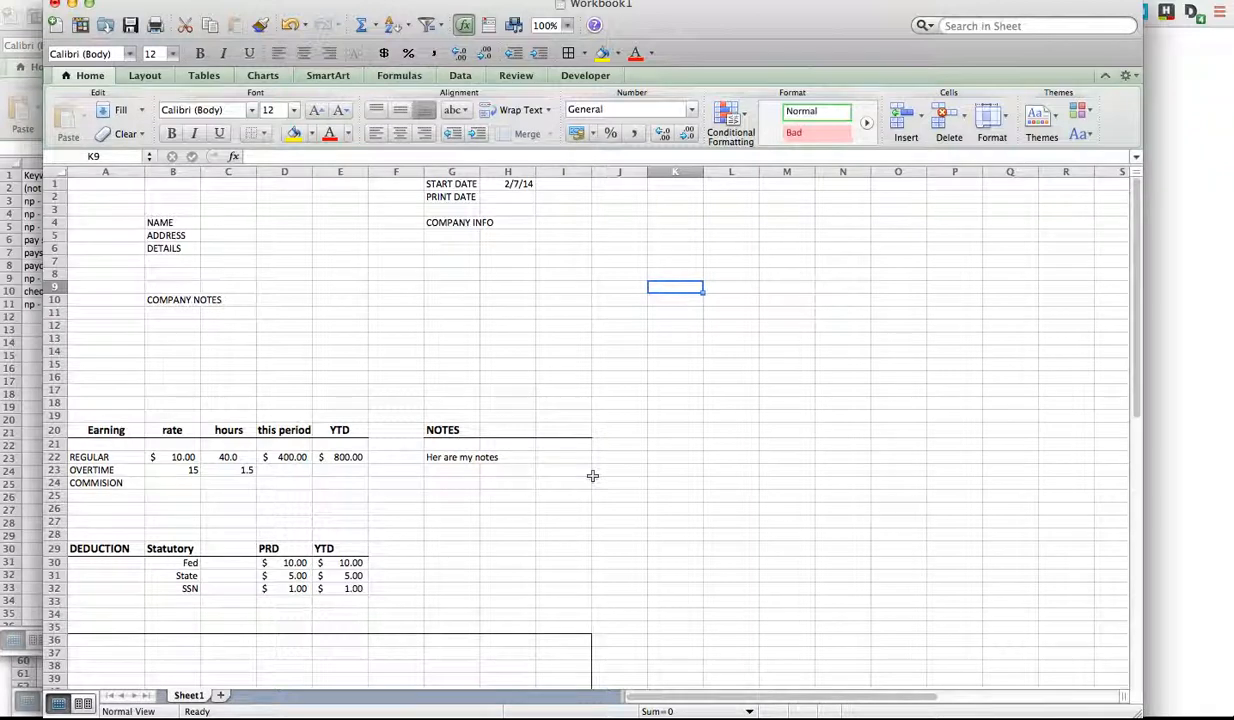
# - Switch to the browser, return from the sample image to the Modern sample page and open the paycheck stub generator
pyautogui.click(1153, 350)
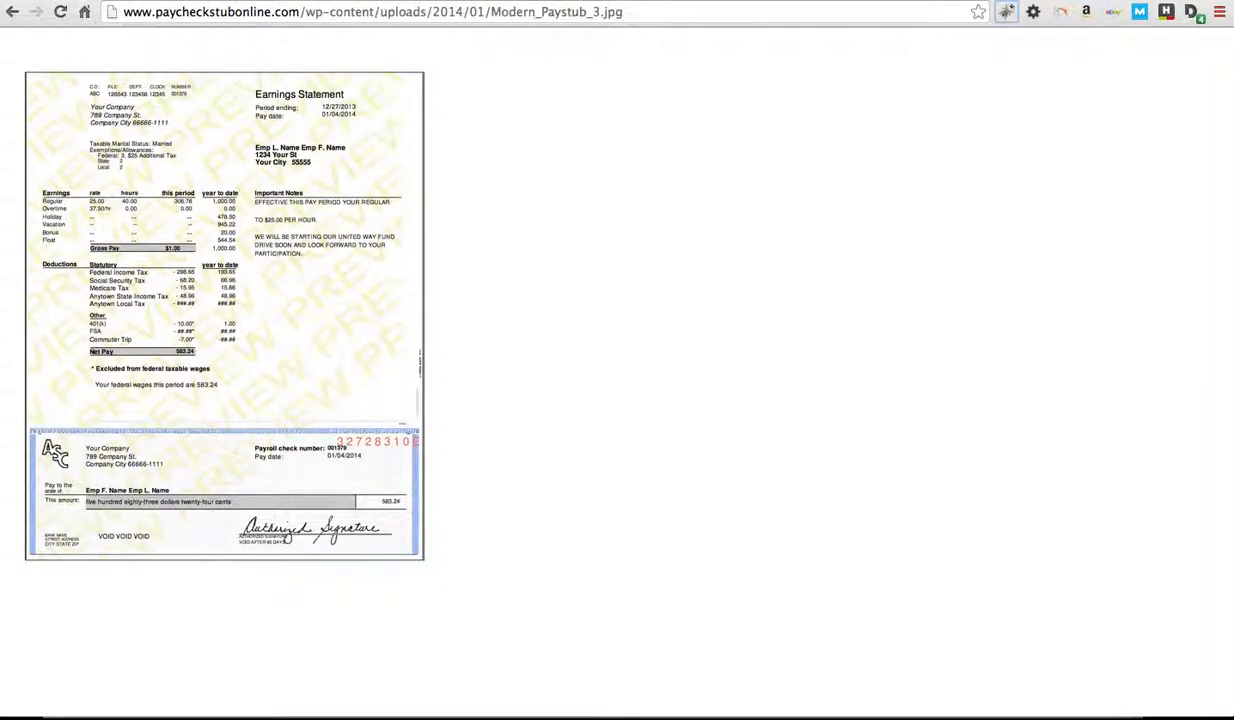
pyautogui.click(312, 12)
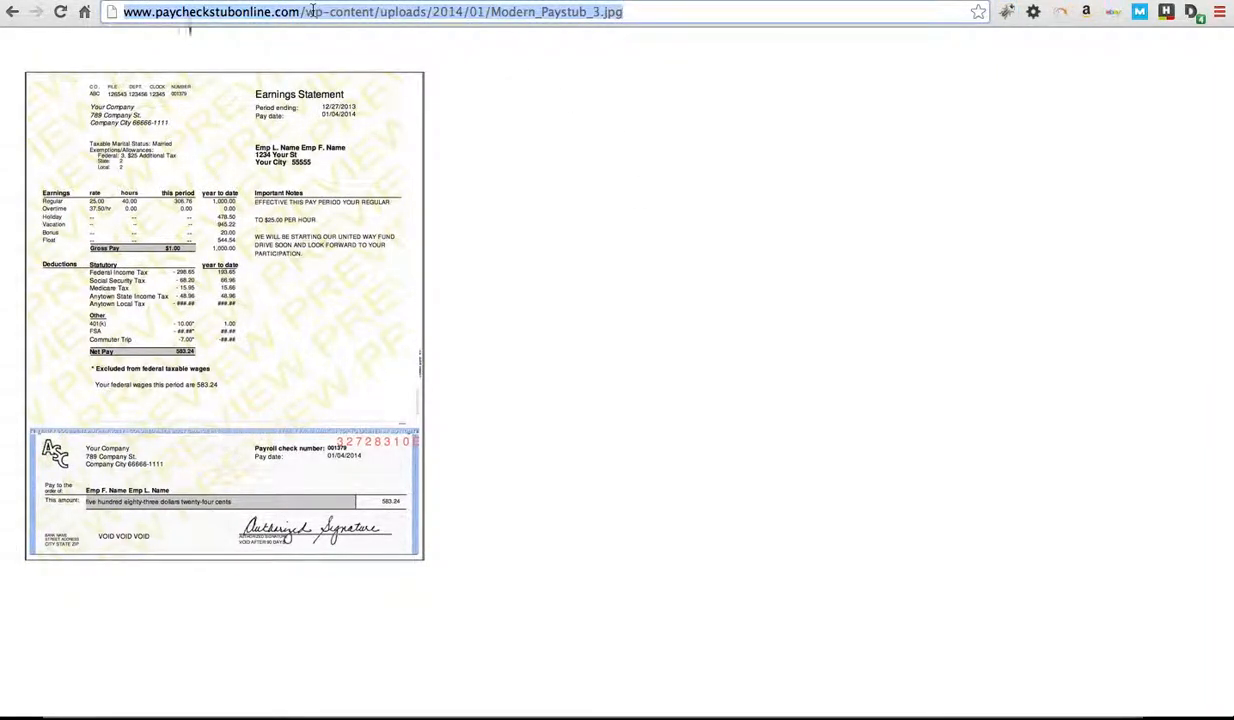
pyautogui.click(12, 12)
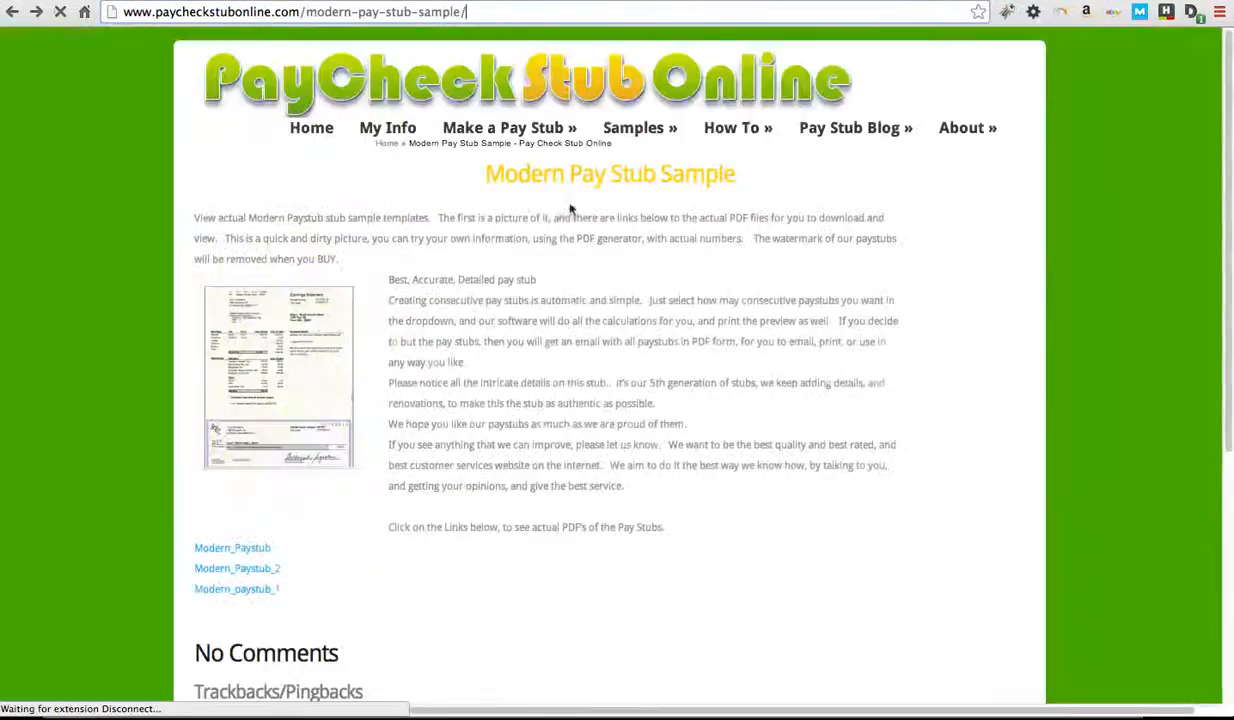
pyautogui.moveTo(505, 128)
pyautogui.click(520, 166)
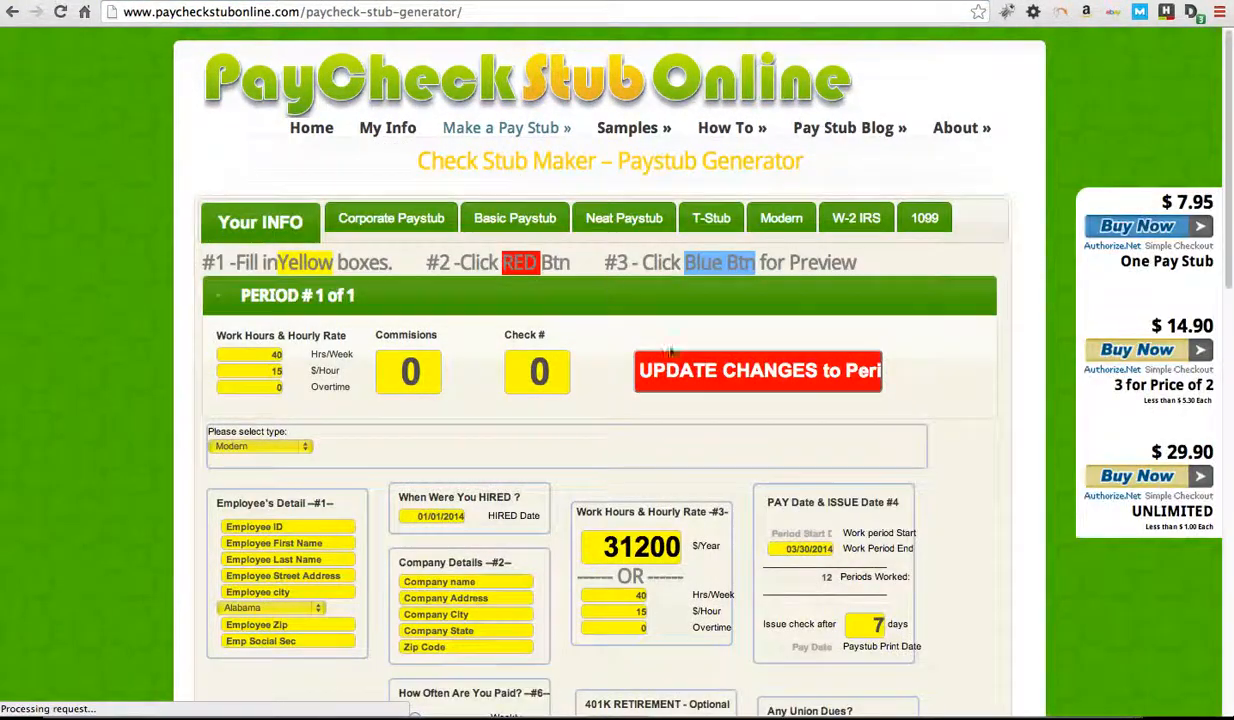
# - Generate the Modern pay stub preview for period 1 with the generator's default values
pyautogui.click(736, 381)
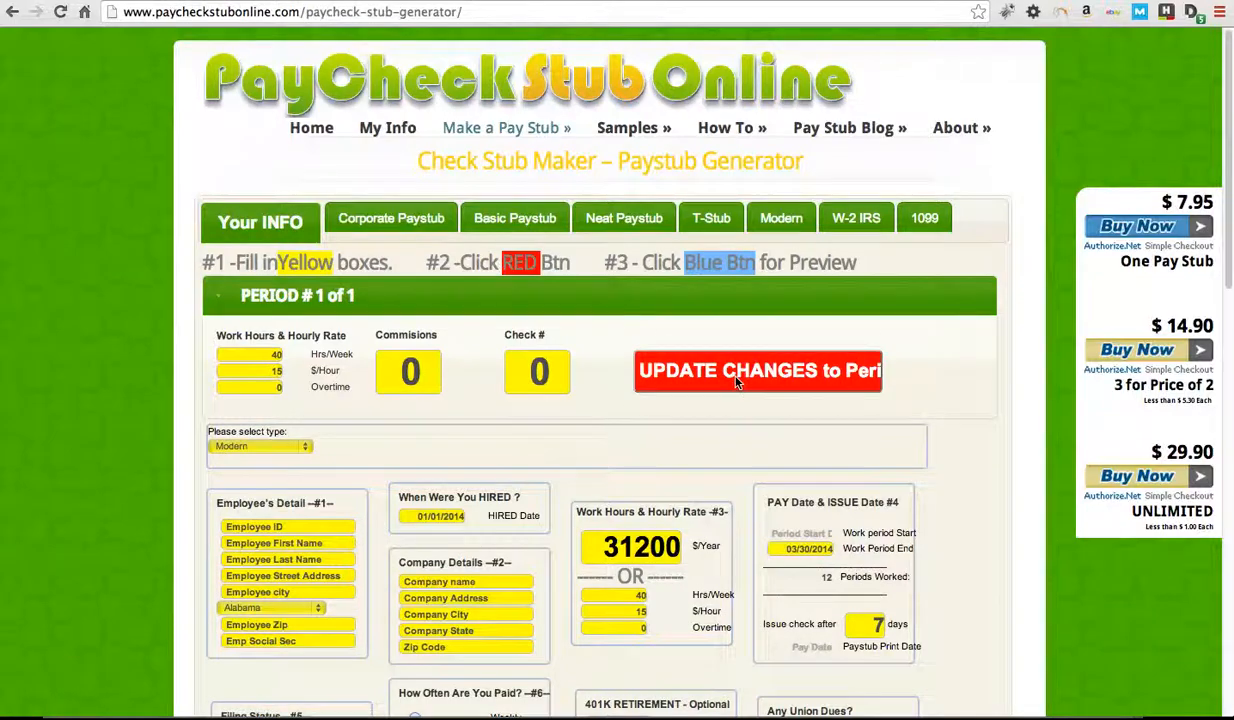
pyautogui.scroll(-5, 572, 581)
pyautogui.scroll(2, 572, 581)
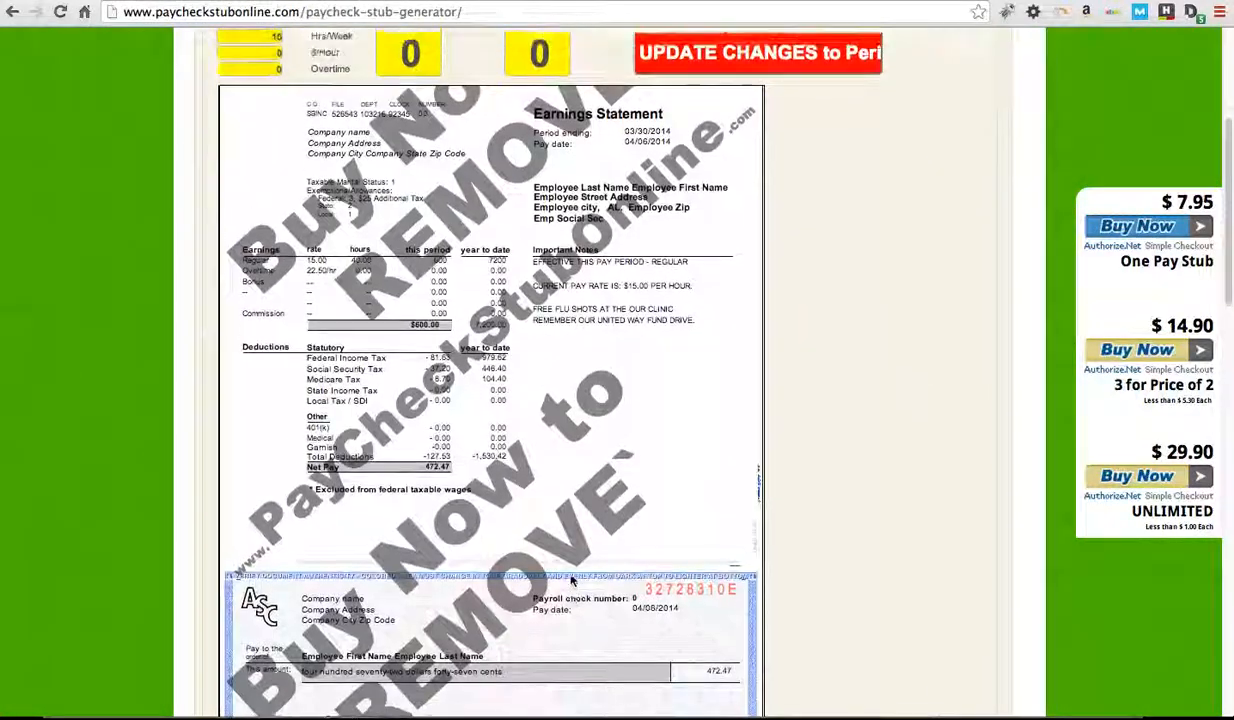
# - Set period 1 to 100 in commissions, check number 24234 and 38 hours per week, and update the stub preview
pyautogui.click(405, 127)
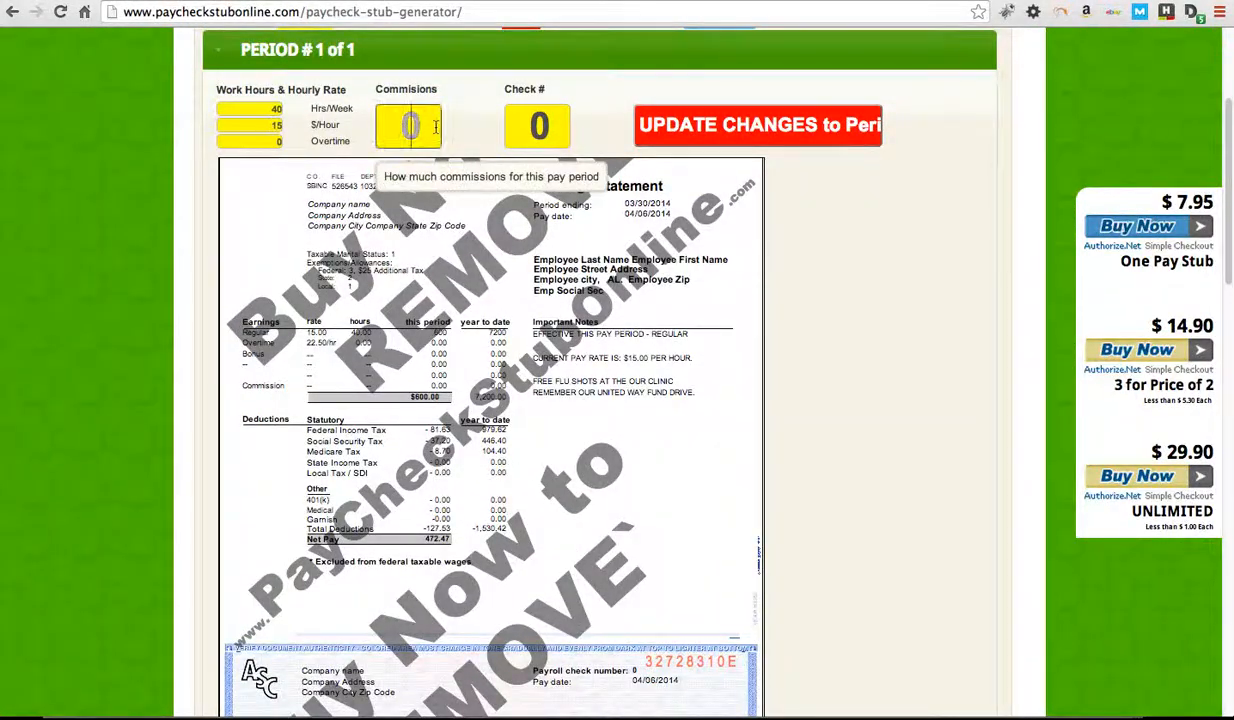
pyautogui.write('100')
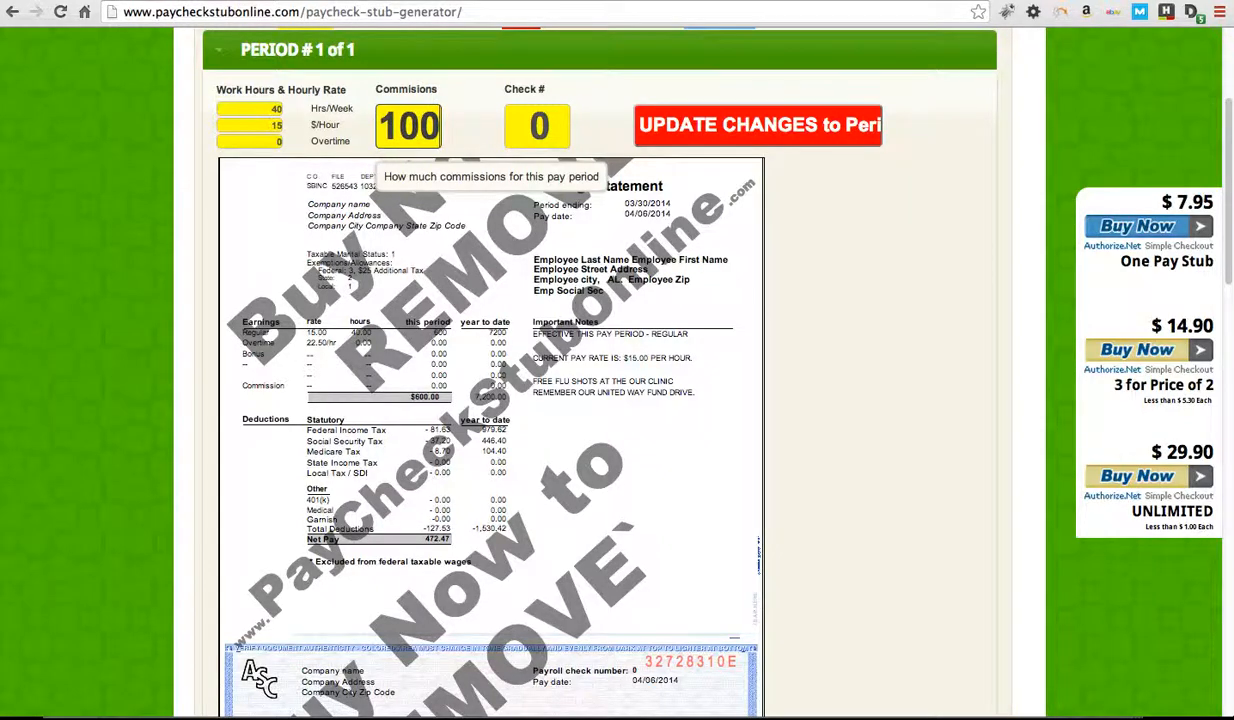
pyautogui.click(537, 120)
pyautogui.write('234')
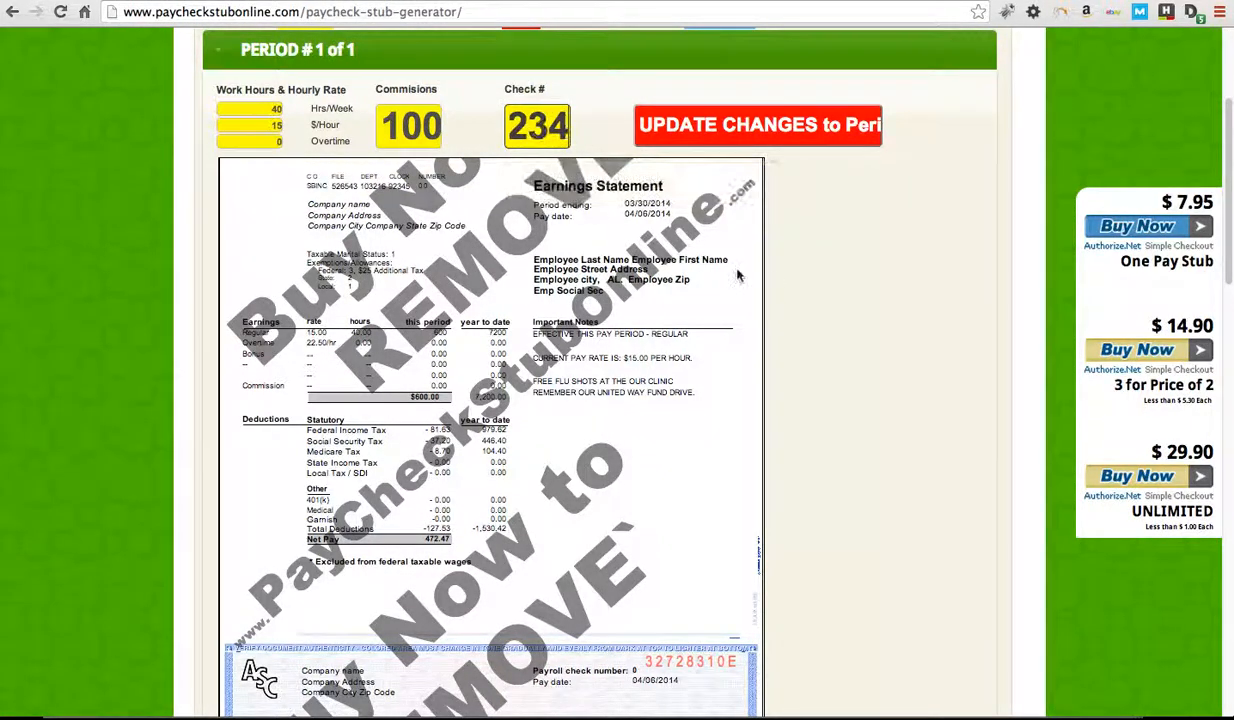
pyautogui.click(838, 307)
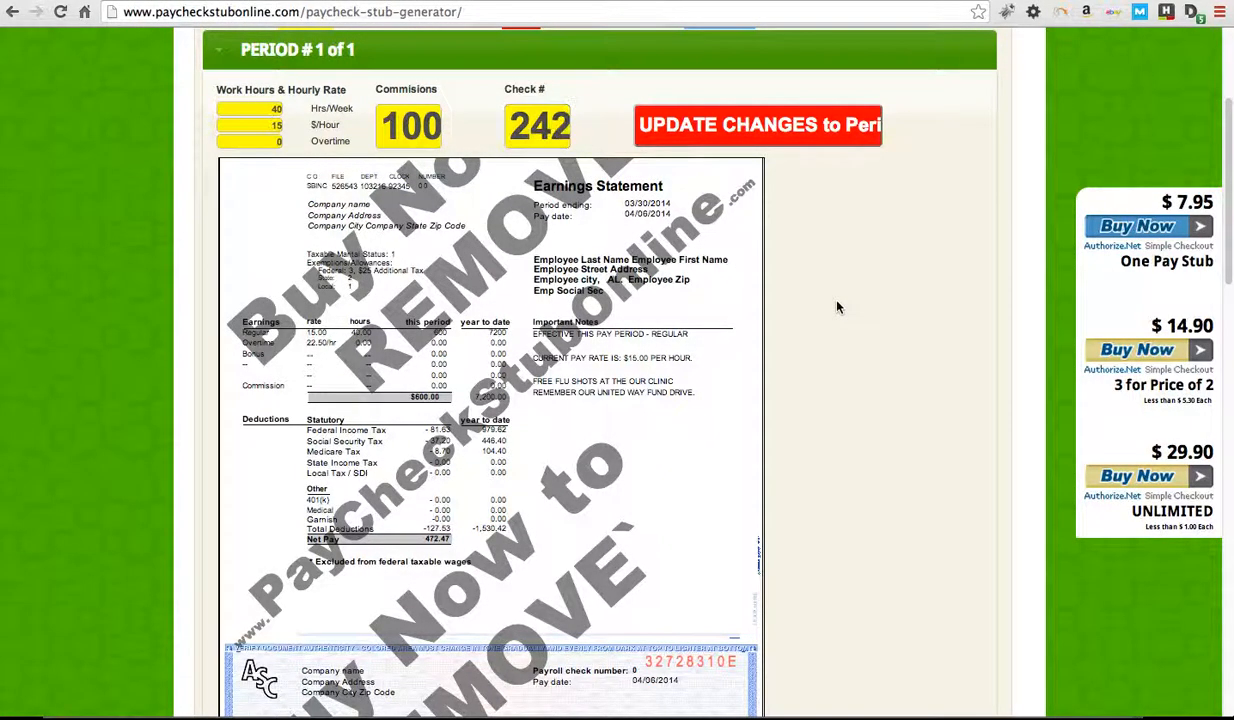
pyautogui.doubleClick(270, 107)
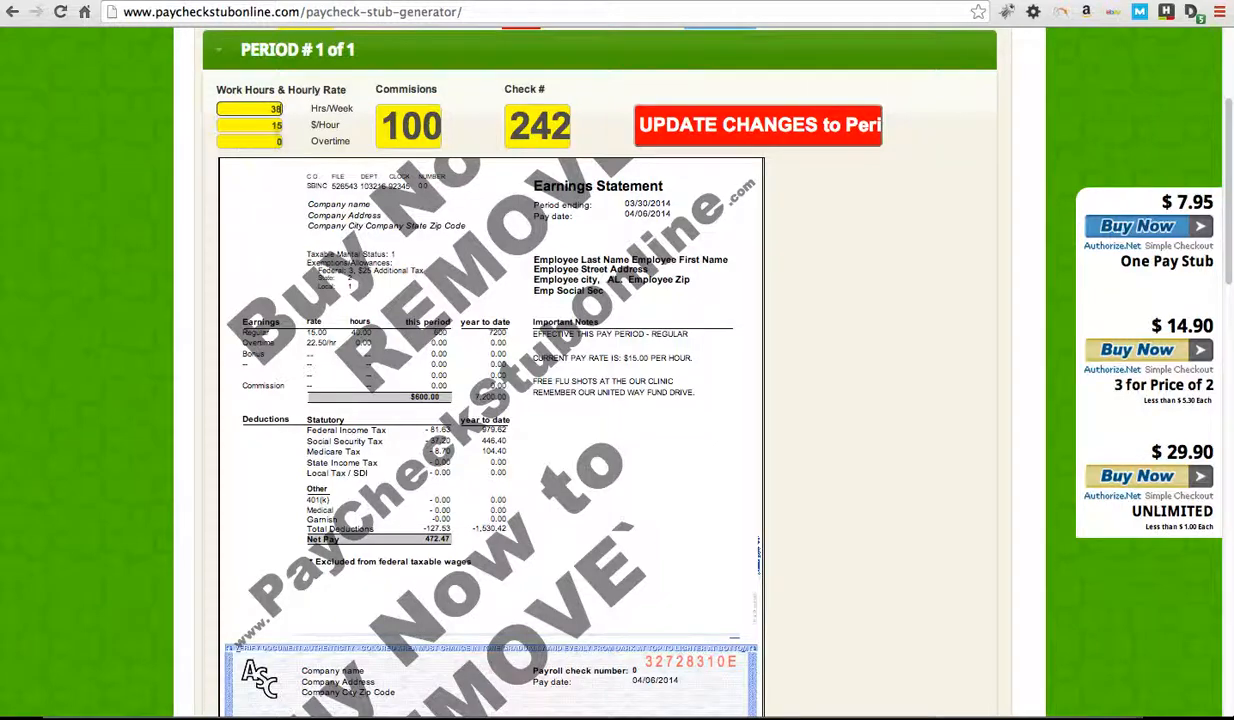
pyautogui.click(715, 128)
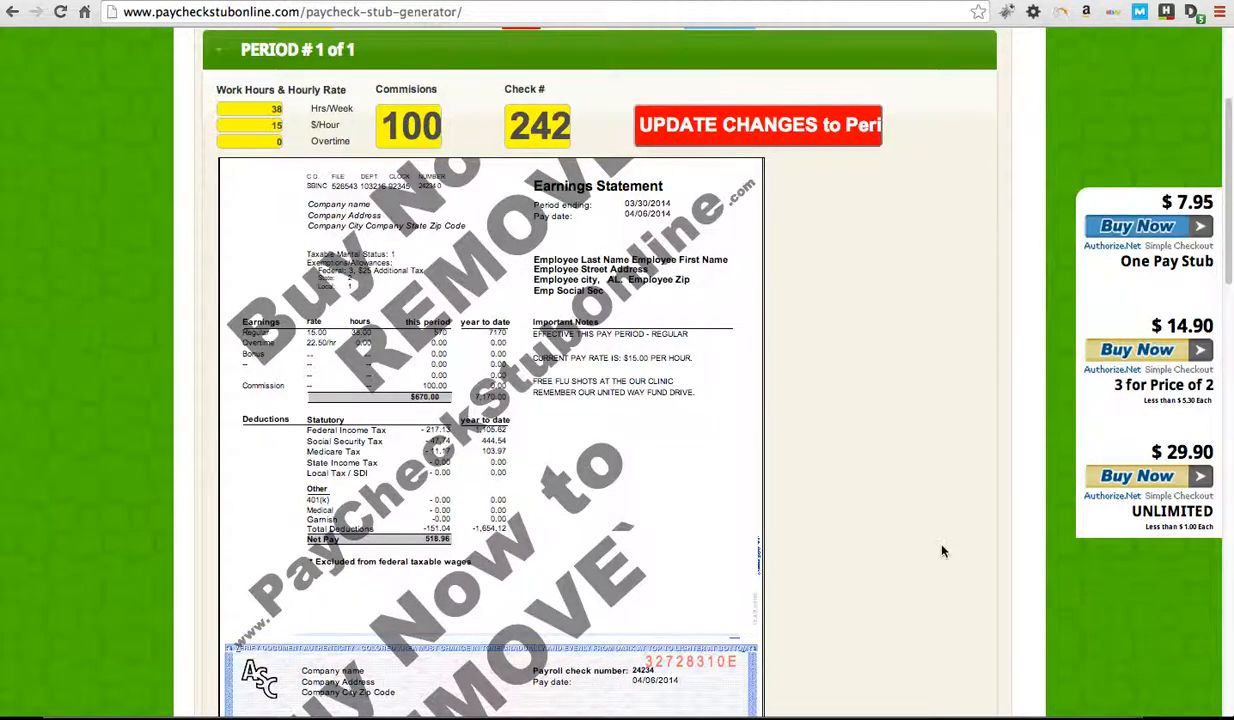
# - Review the updated stub's check section and the generator's form fields, including the Modern stub notes and the preview e-mail field
pyautogui.scroll(-3, 941, 551)
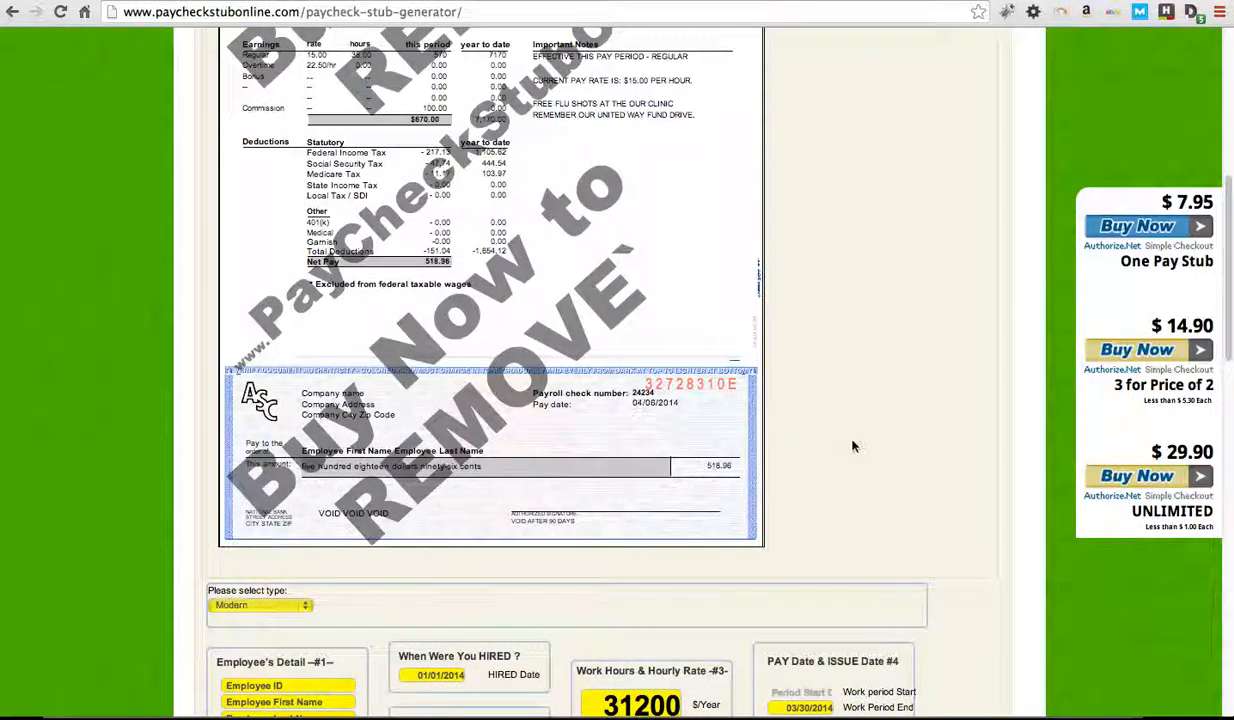
pyautogui.scroll(-5, 853, 446)
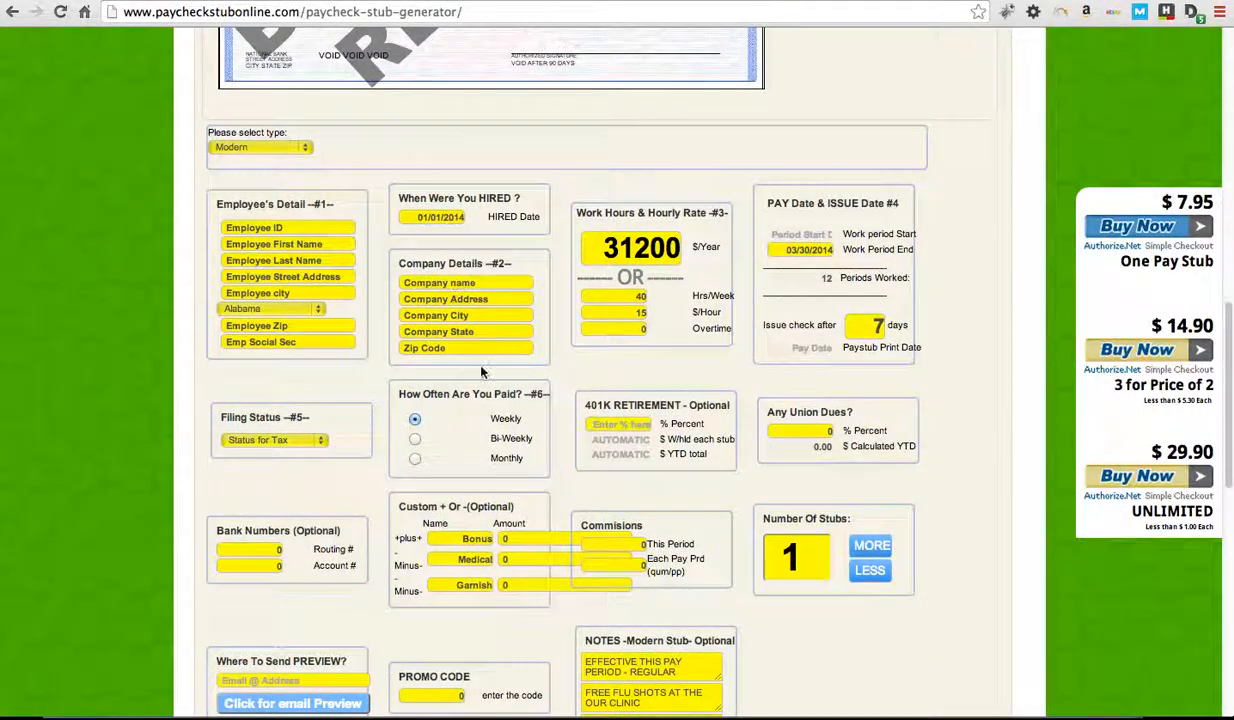
pyautogui.scroll(1, 958, 474)
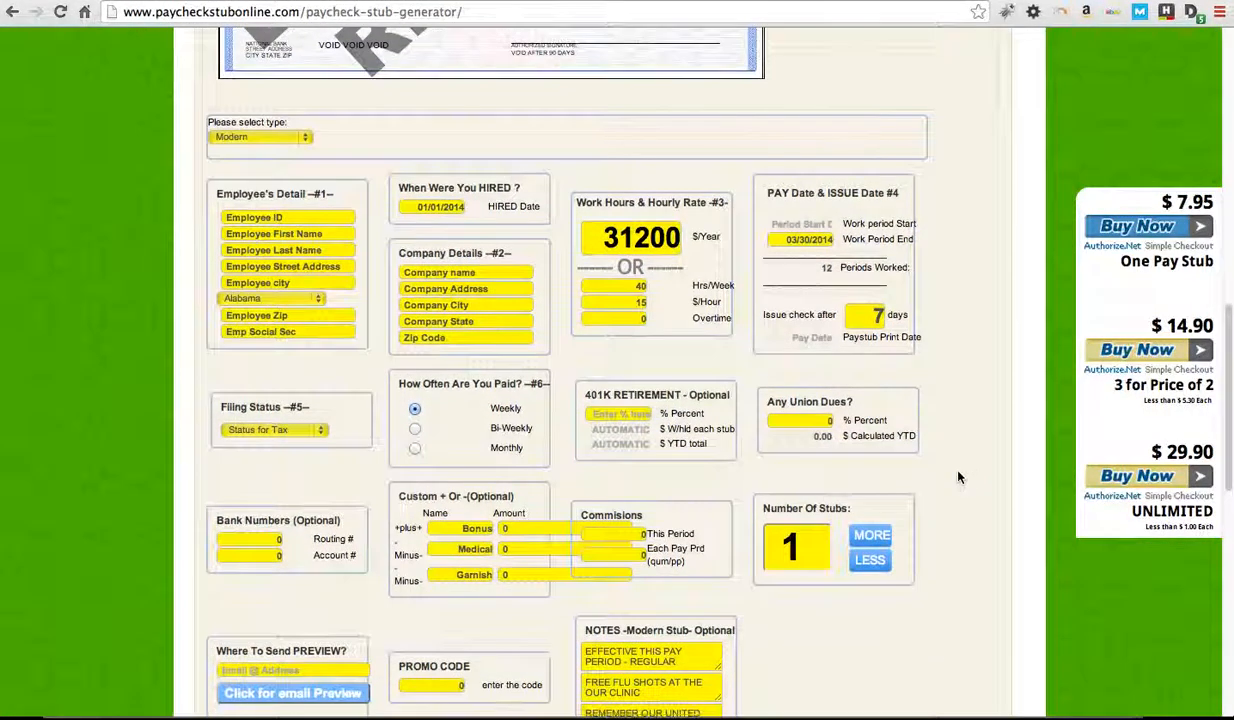
pyautogui.scroll(-5, 958, 477)
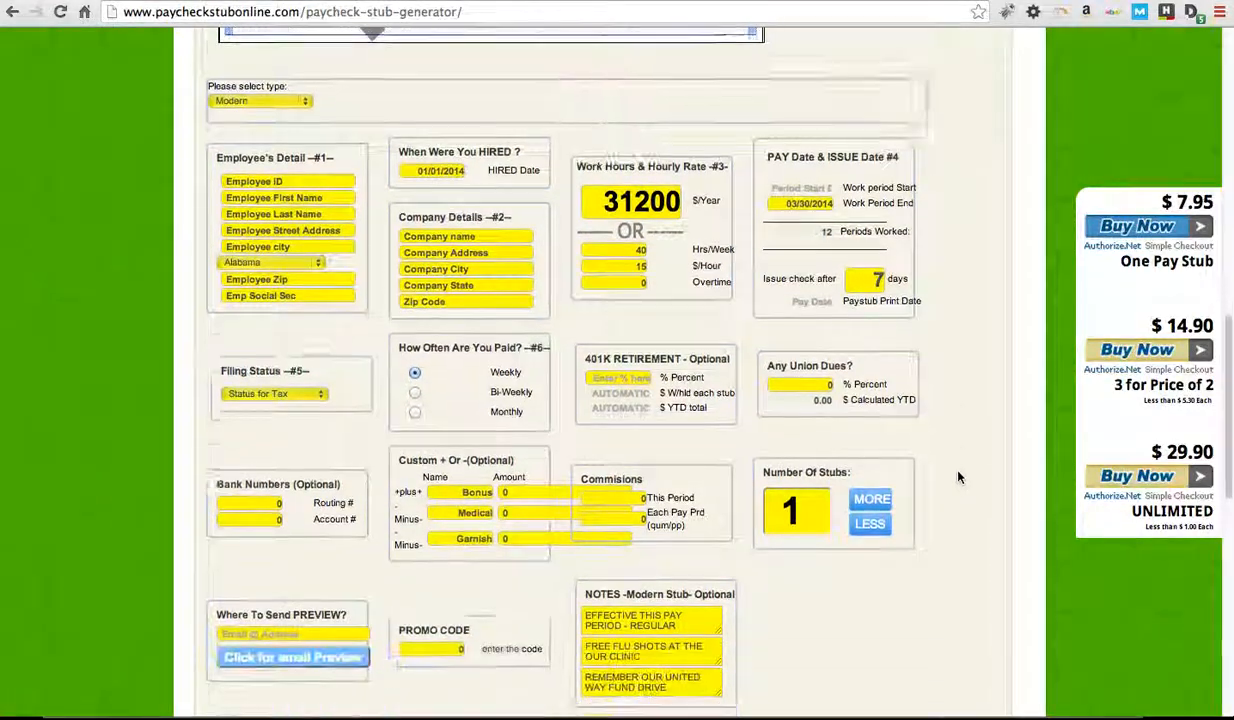
pyautogui.click(651, 522)
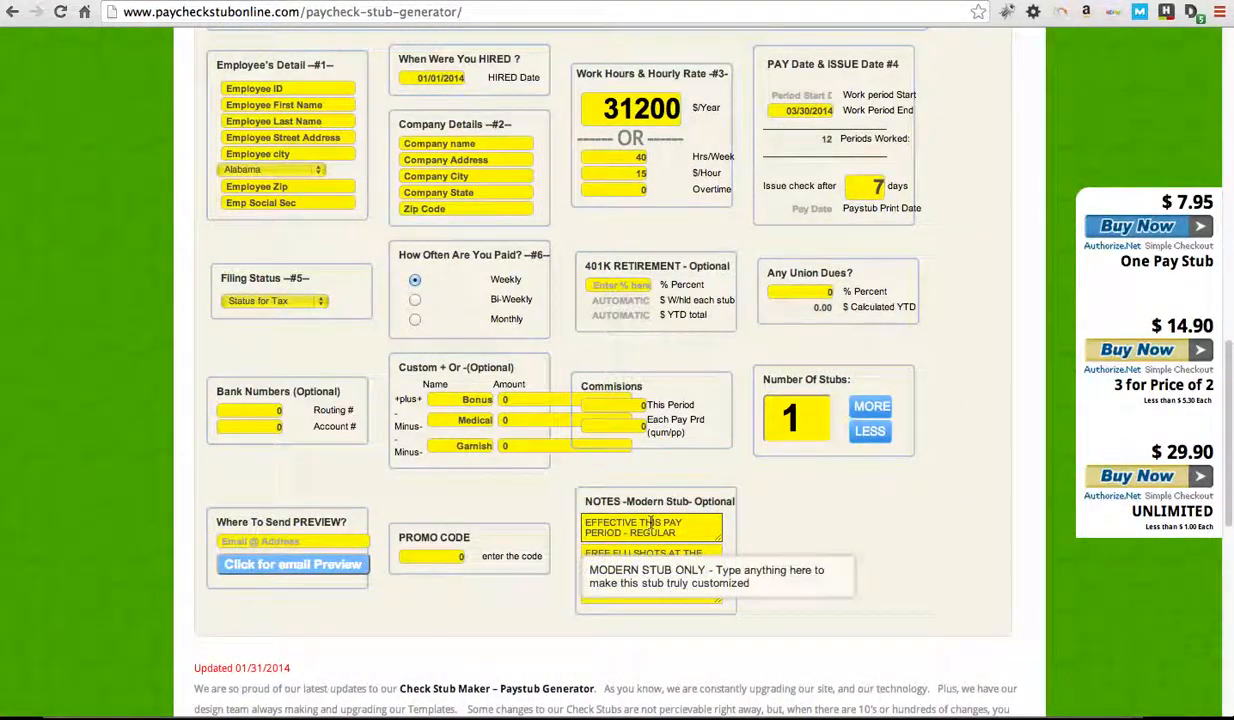
pyautogui.click(265, 540)
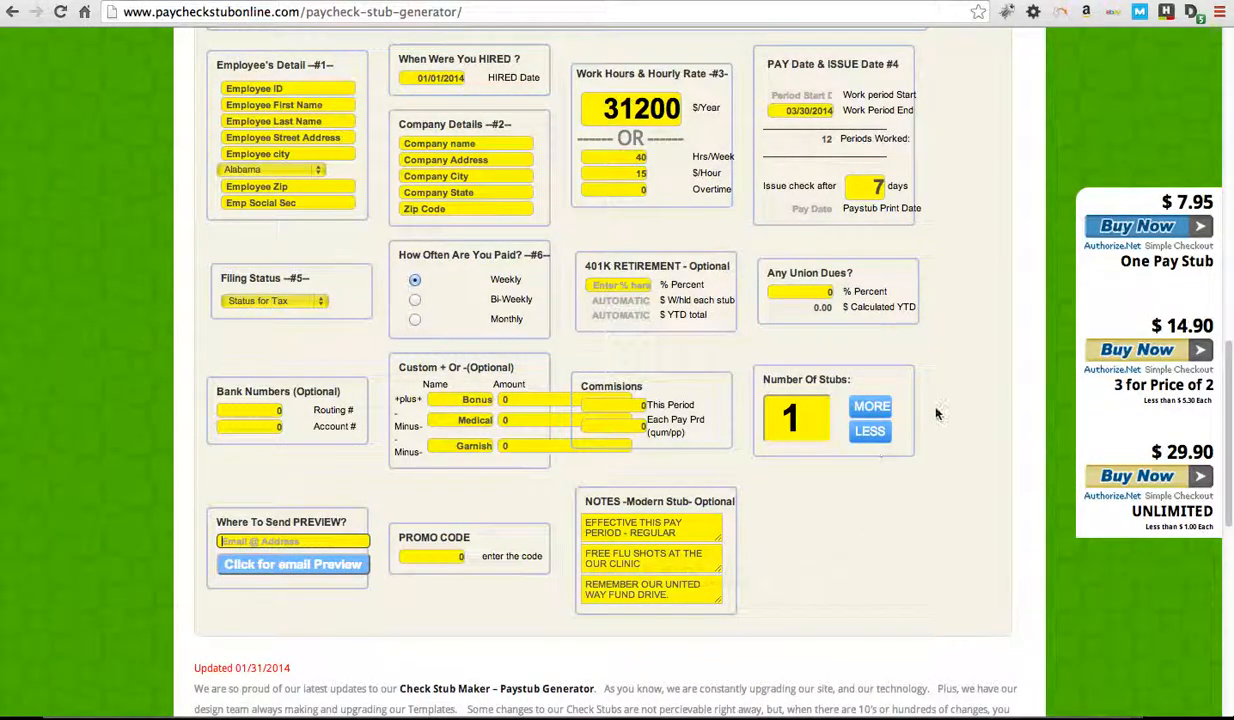
# - Increase the number of stubs to 2
pyautogui.scroll(-6, 878, 420)
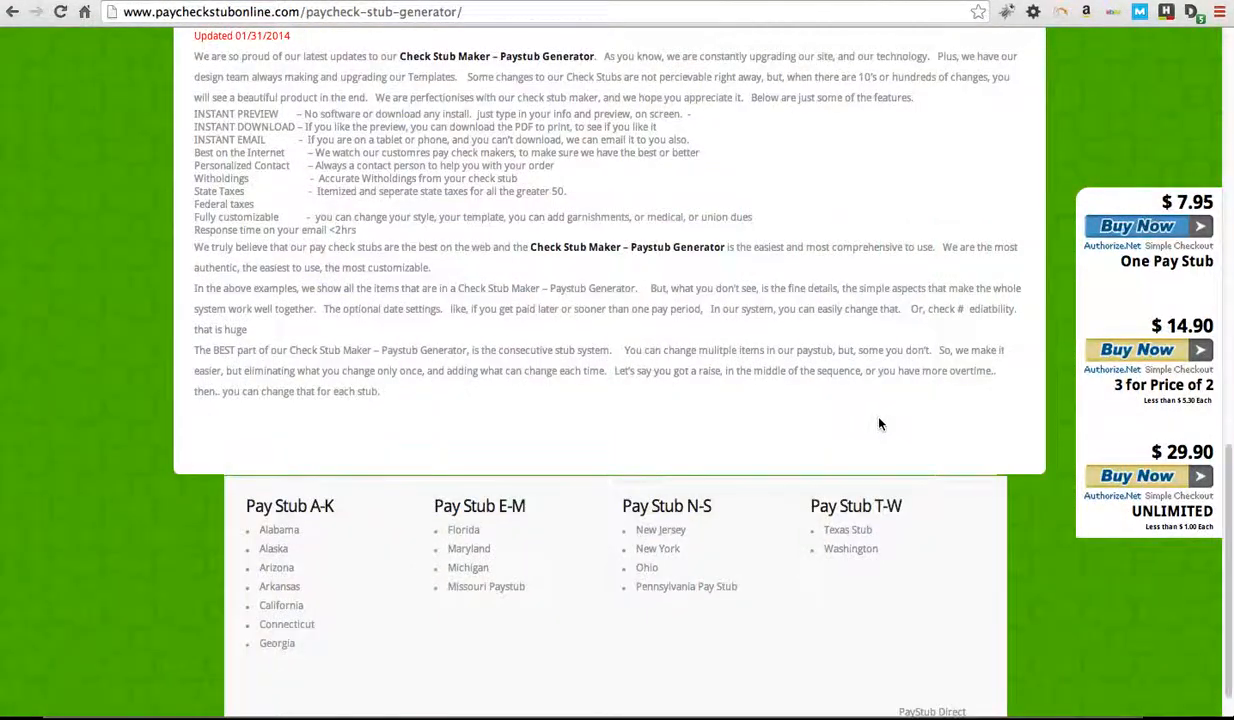
pyautogui.scroll(10, 878, 424)
pyautogui.scroll(-7, 878, 422)
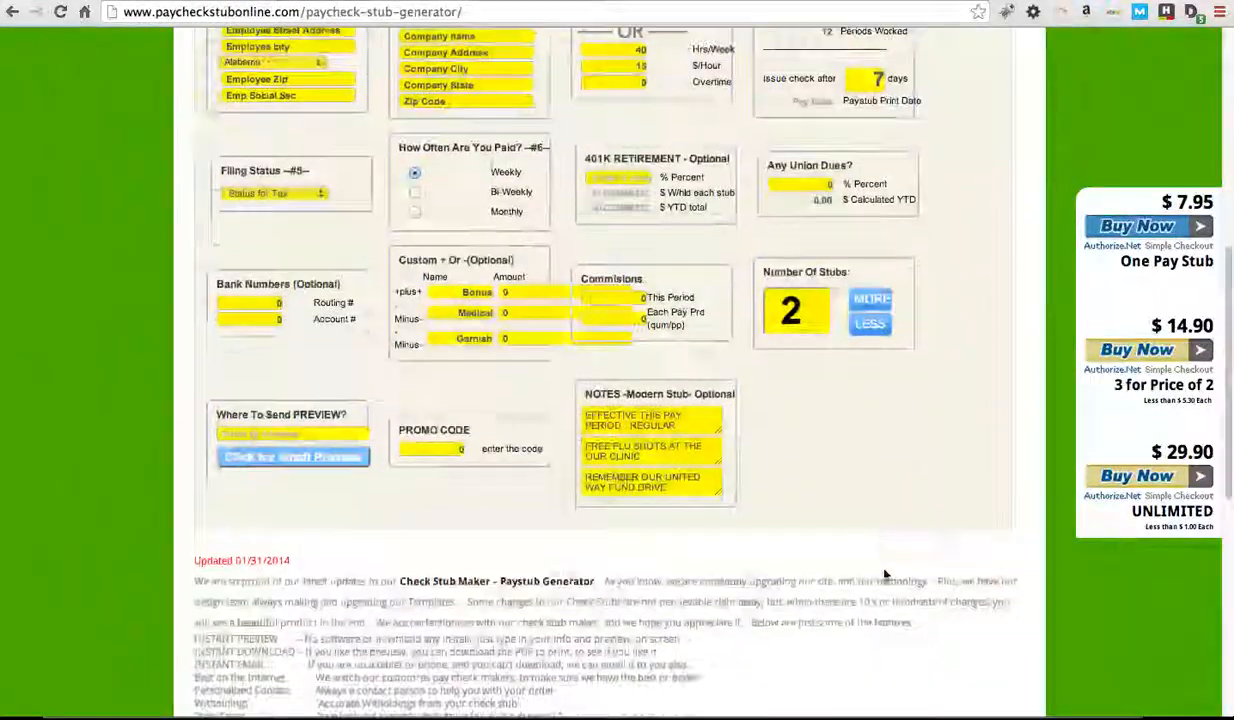
# - Increase the number of stubs to 4
pyautogui.scroll(1, 850, 300)
pyautogui.click(870, 331)
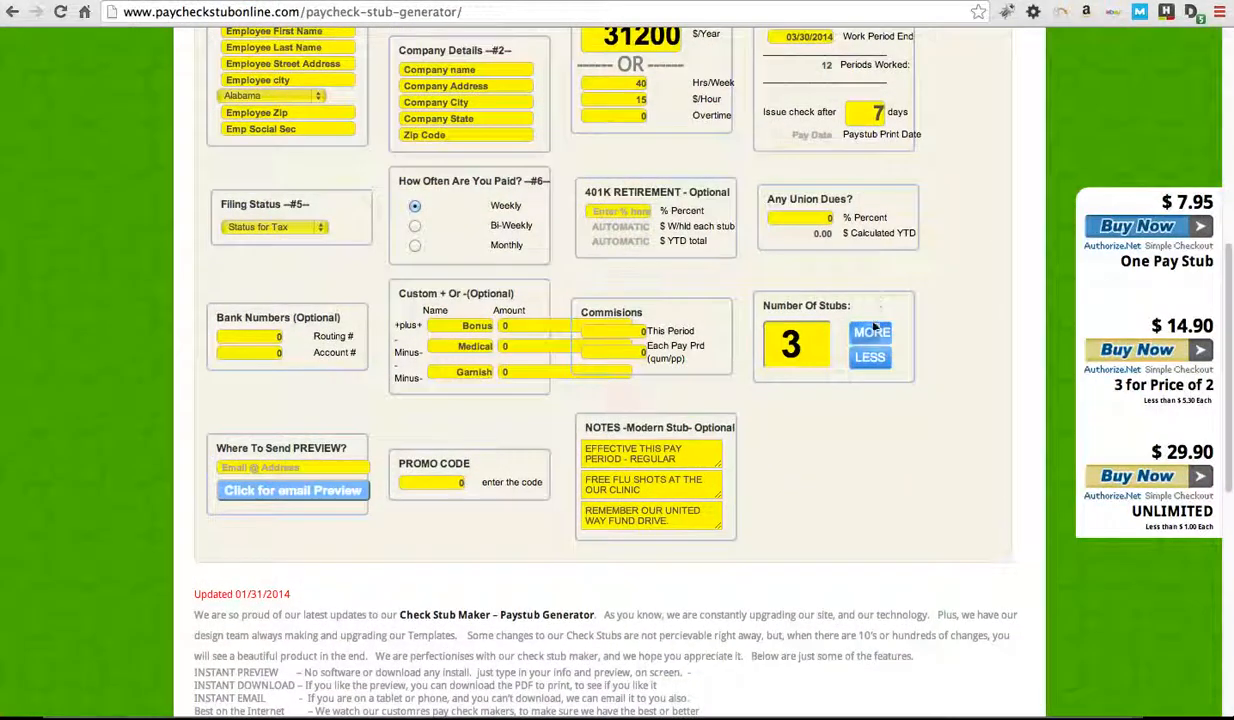
pyautogui.click(871, 332)
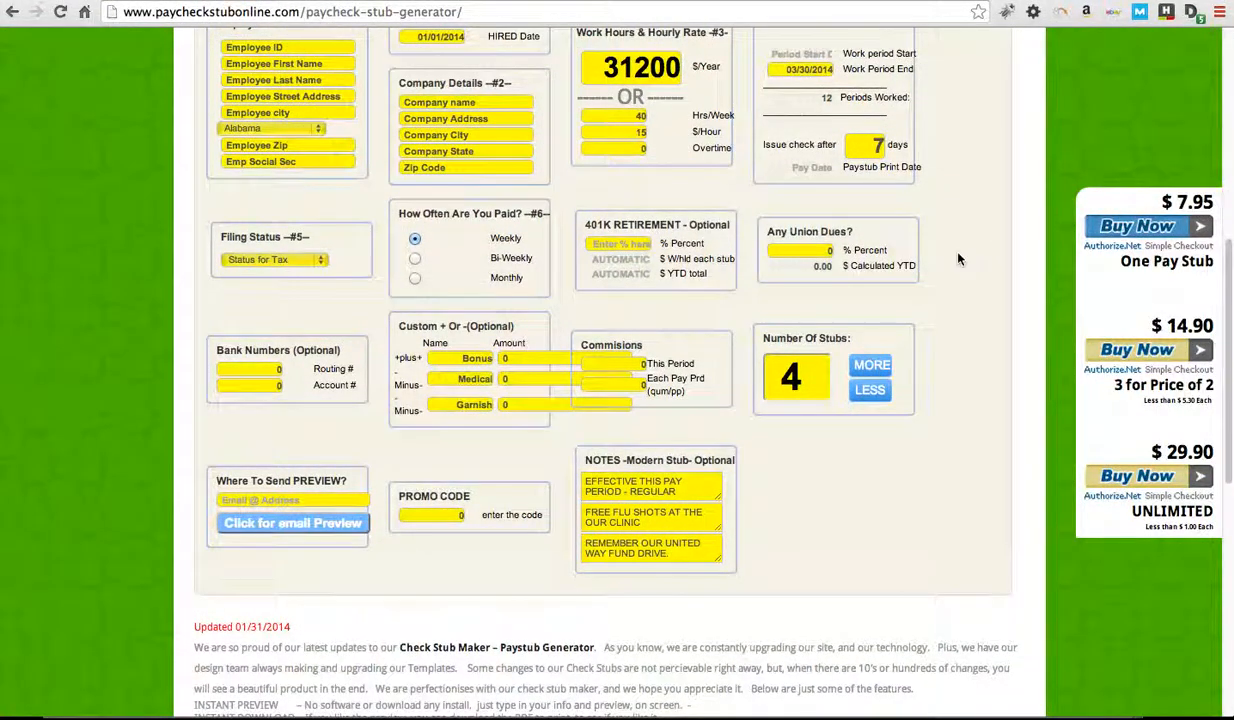
# - Generate the Modern stub preview for period 2 with its default values and review the earnings statement and check
pyautogui.scroll(9, 958, 259)
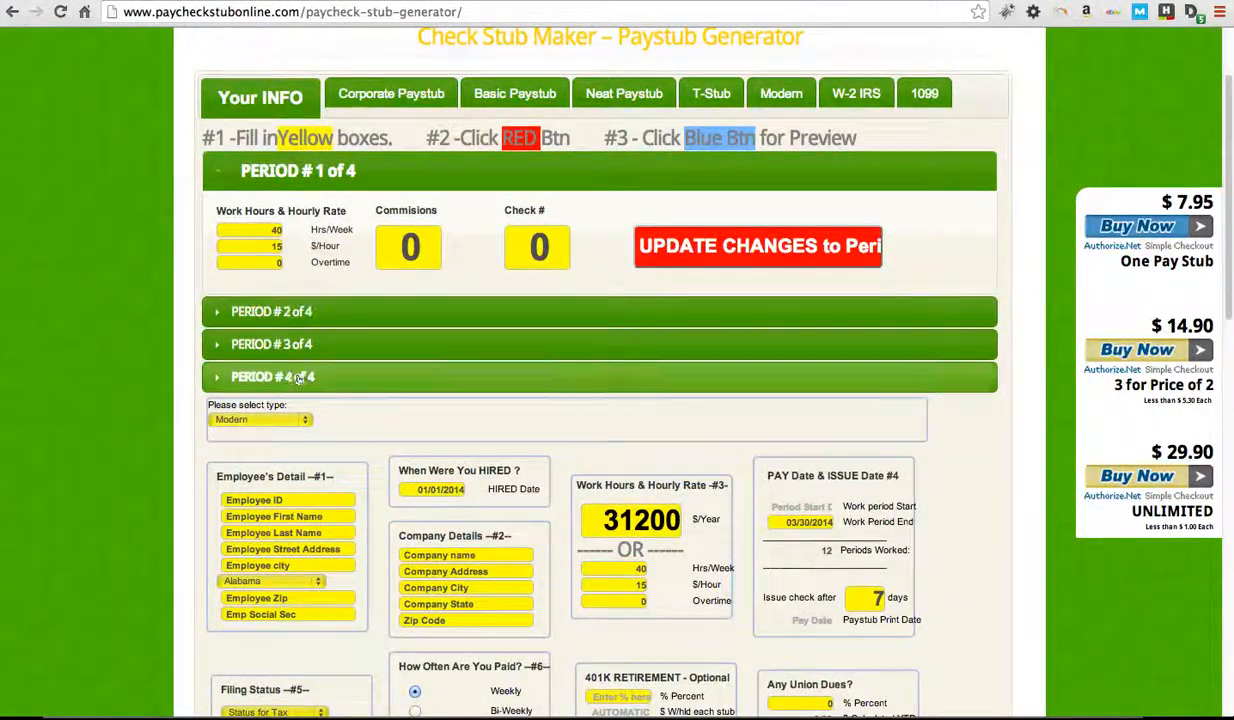
pyautogui.click(325, 312)
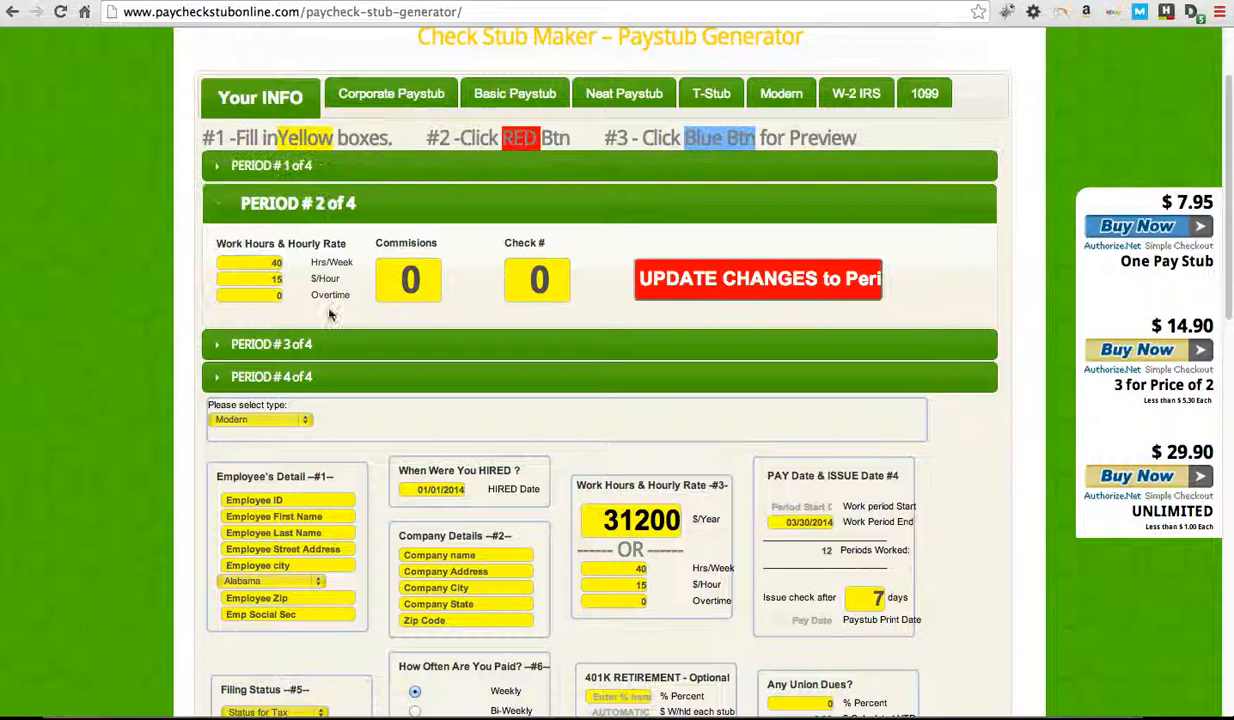
pyautogui.click(714, 282)
pyautogui.scroll(-4, 660, 530)
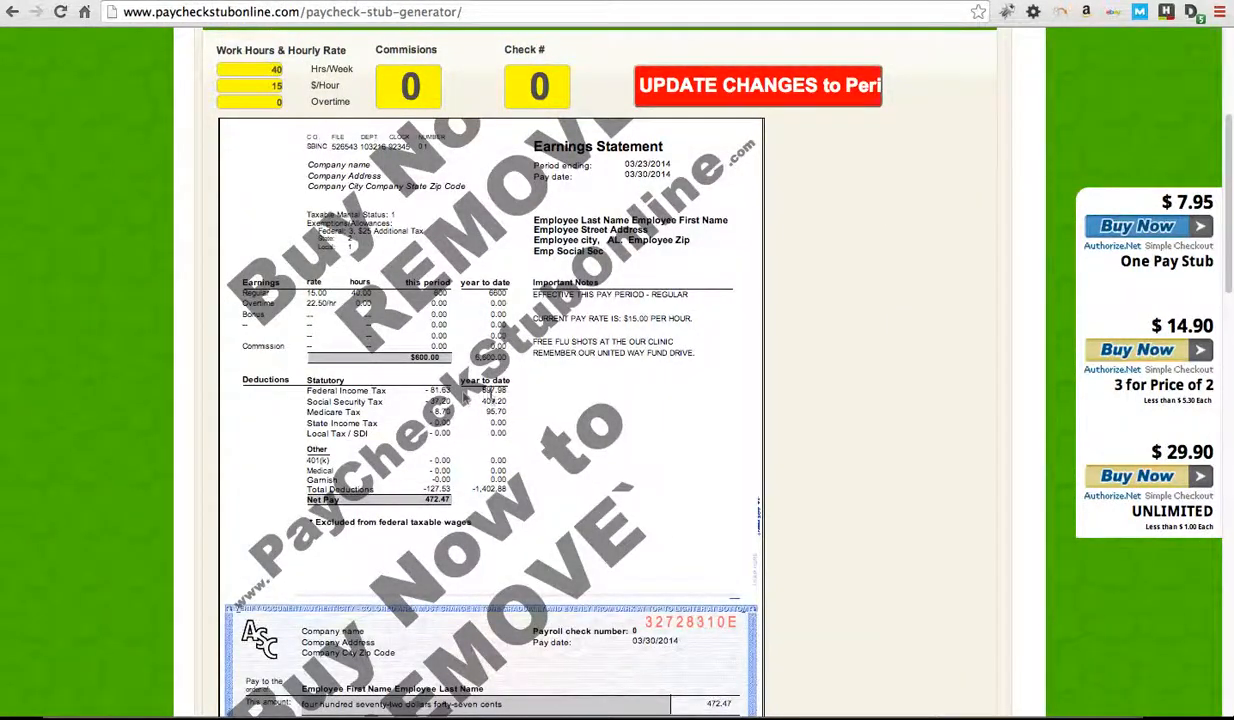
pyautogui.scroll(-9, 522, 381)
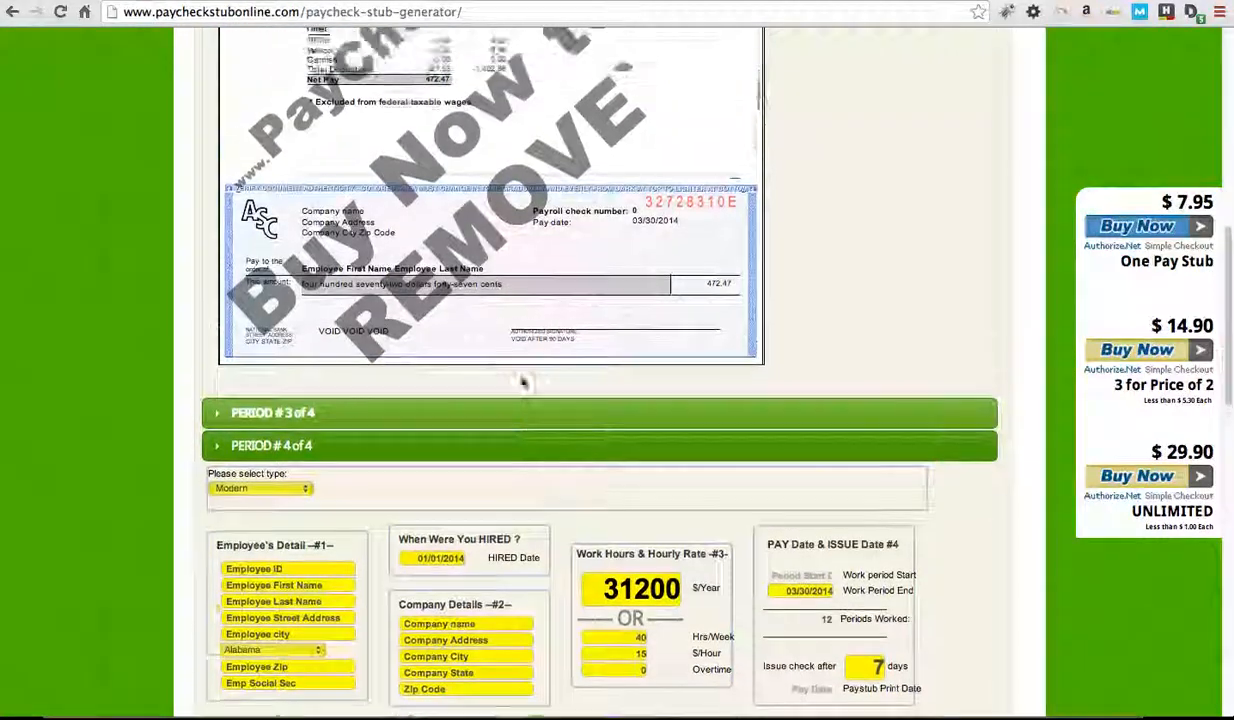
pyautogui.scroll(6, 522, 381)
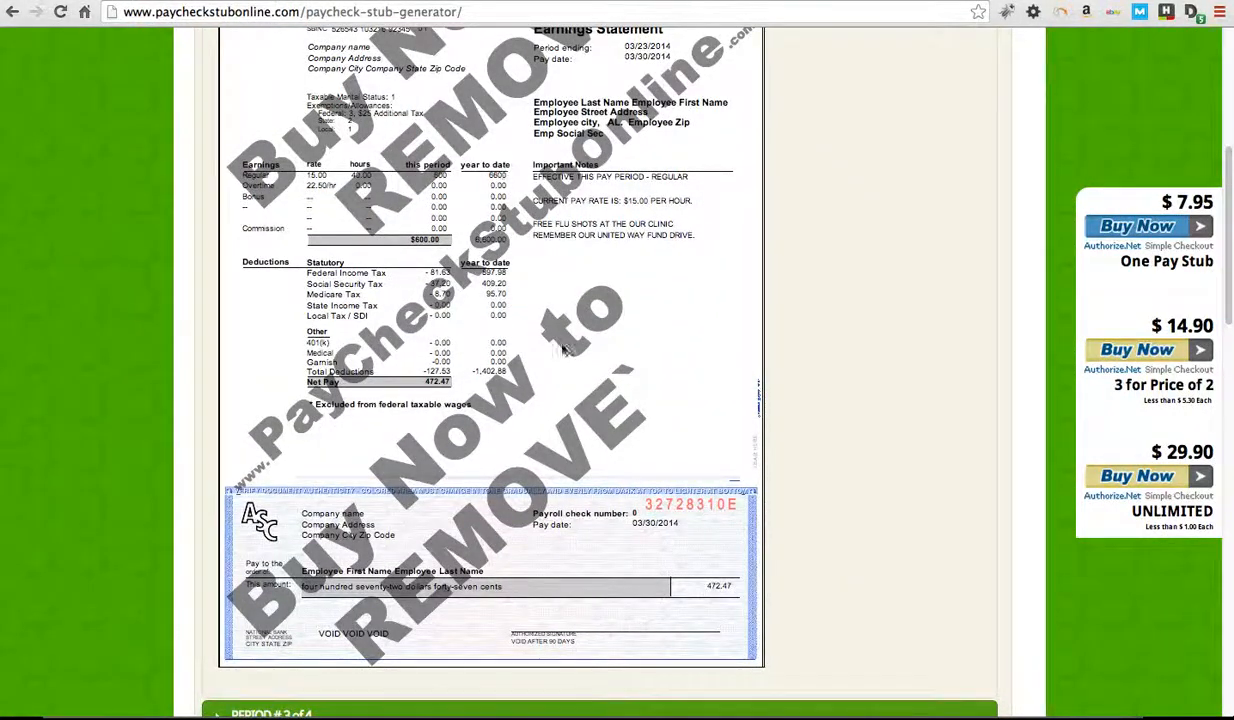
# - Generate the Modern stub preview for period 3 with its default values
pyautogui.scroll(-20, 563, 348)
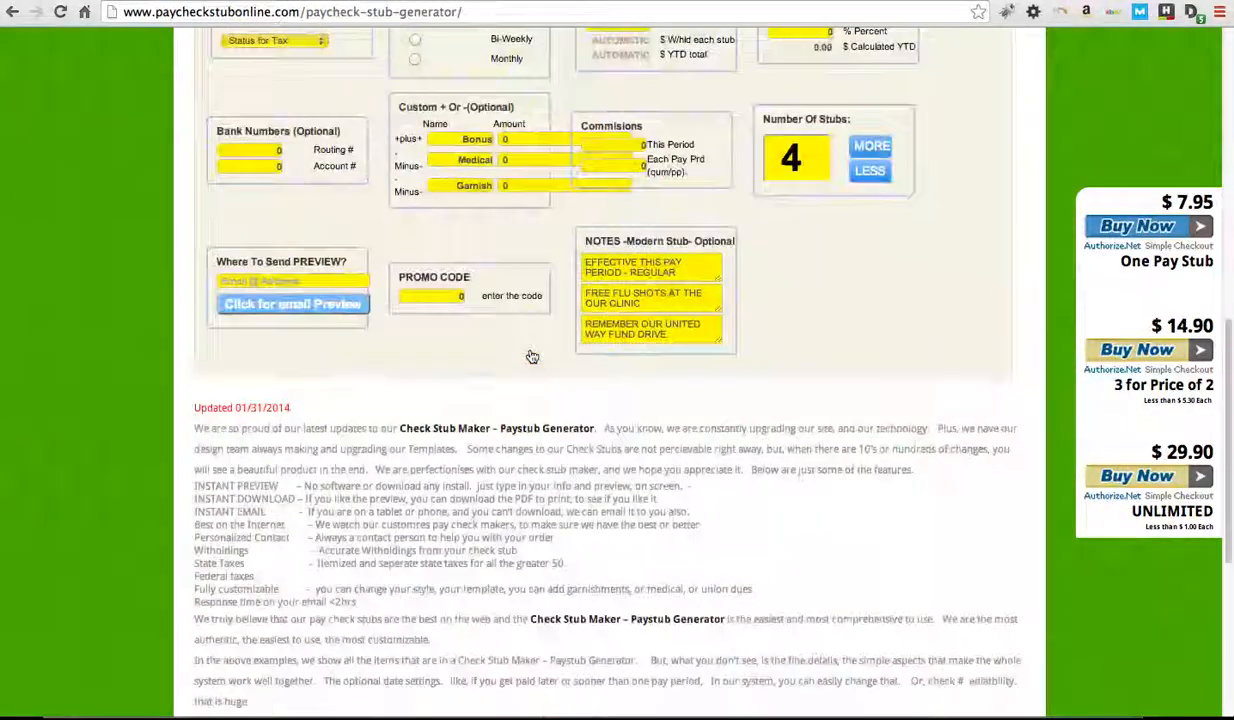
pyautogui.scroll(11, 532, 356)
pyautogui.click(733, 191)
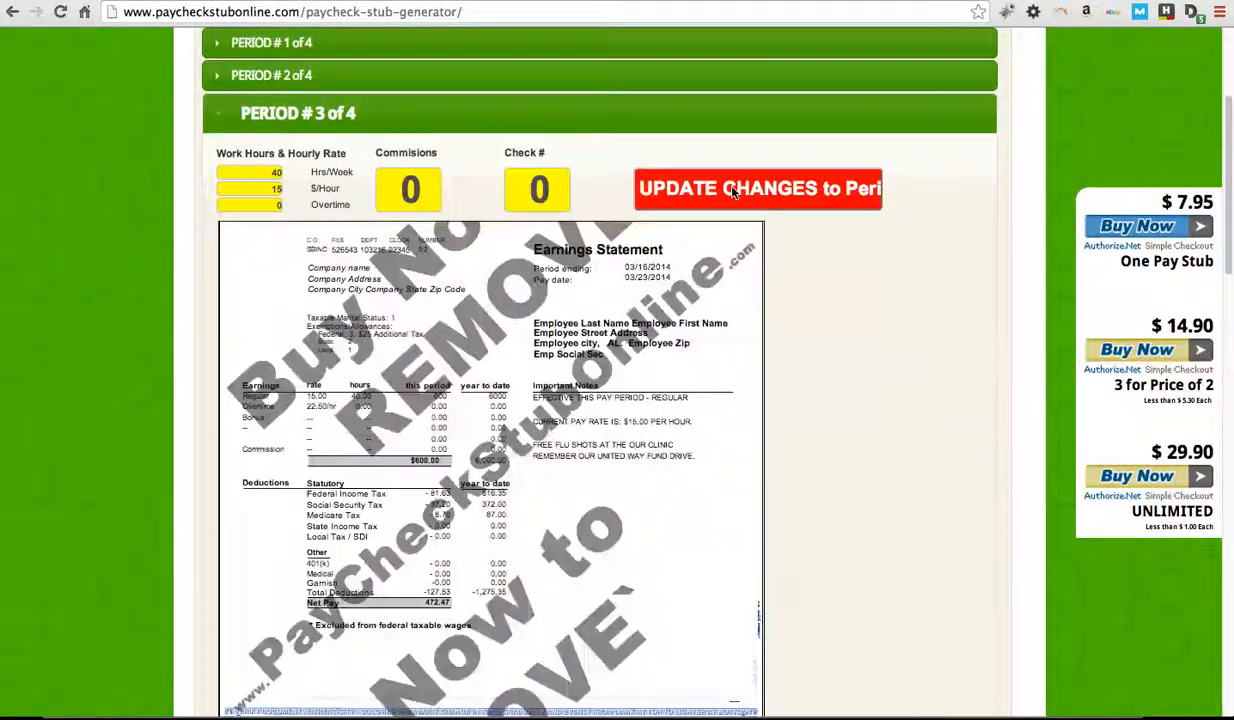
# - Generate the Modern stub preview for period 4 with its default values and review its year-to-date amounts
pyautogui.scroll(-12, 598, 425)
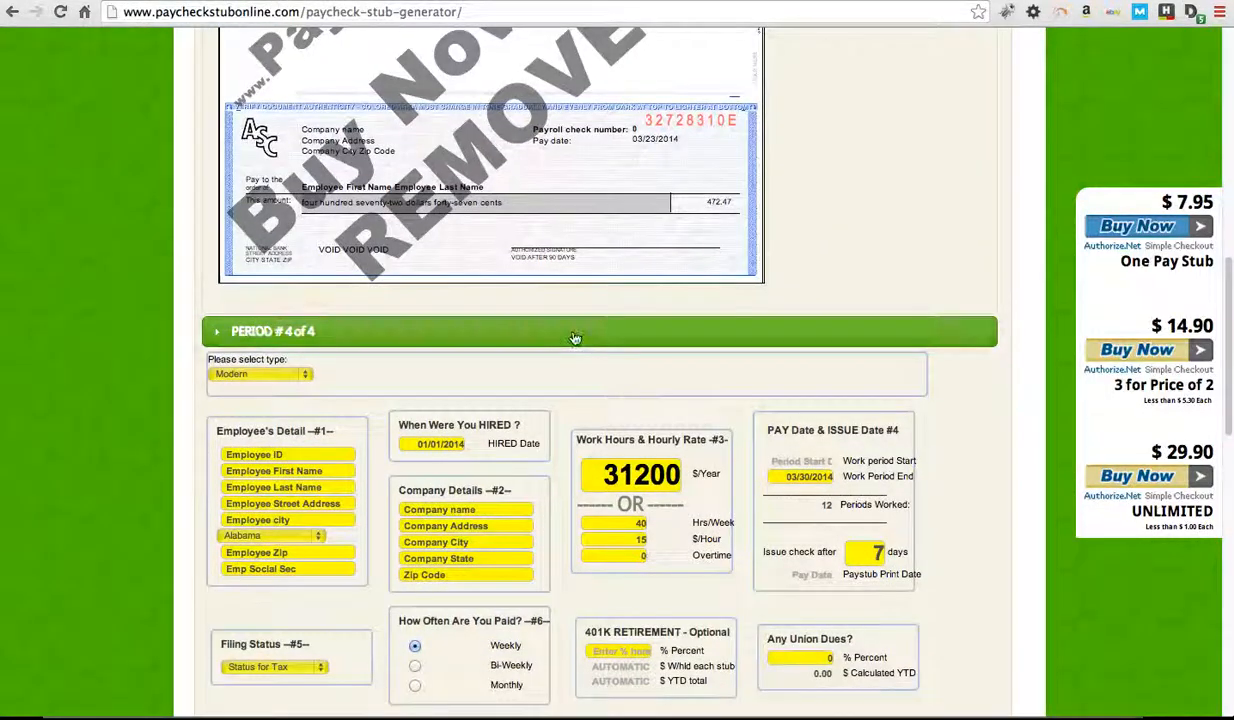
pyautogui.click(575, 338)
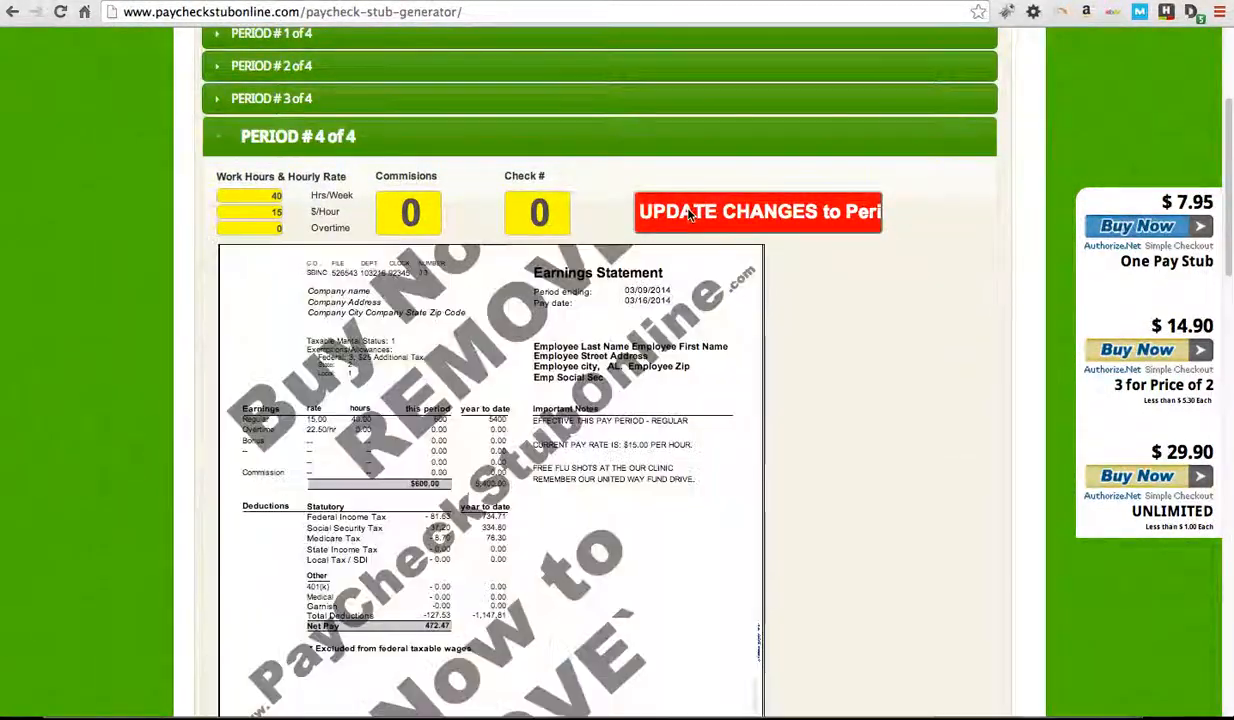
pyautogui.click(660, 212)
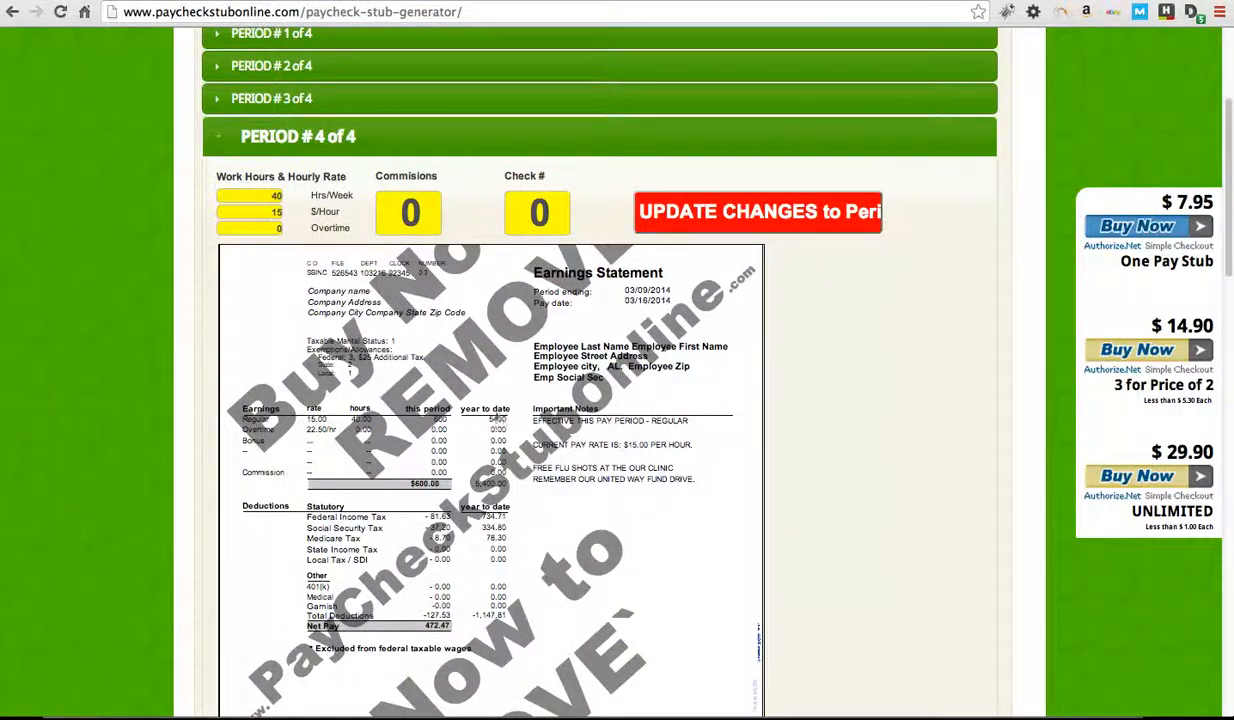
pyautogui.scroll(-2, 487, 425)
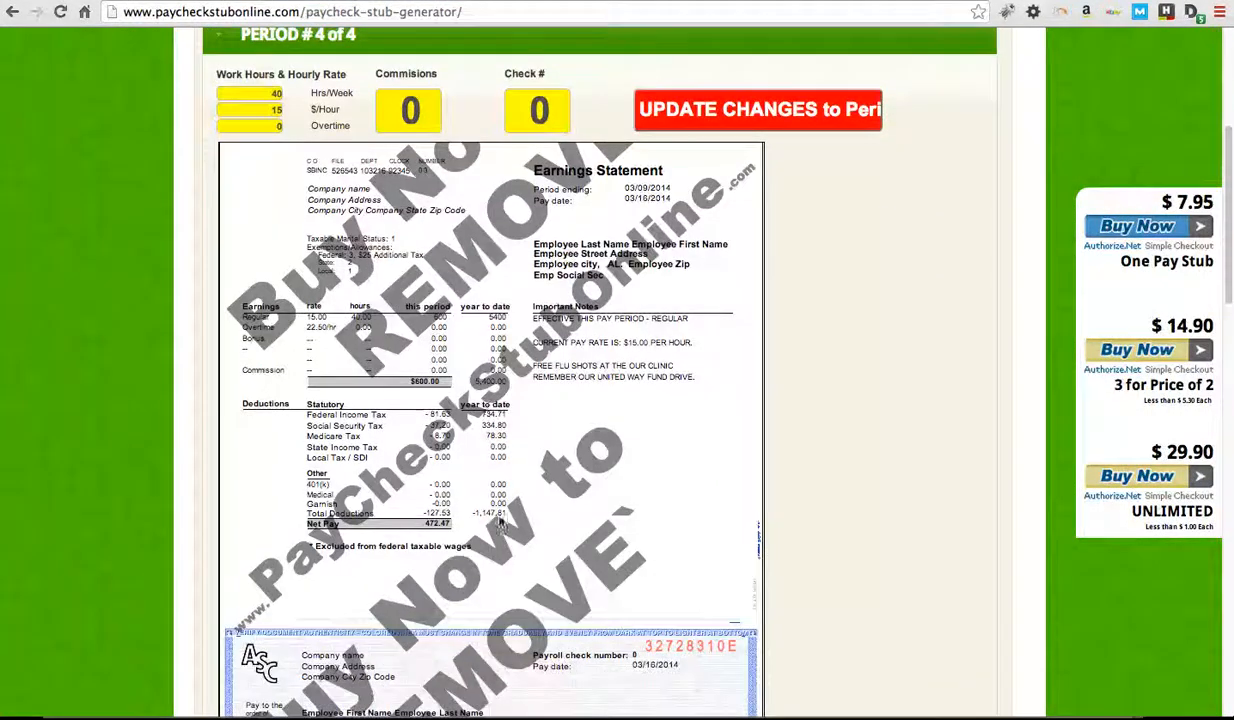
pyautogui.scroll(2, 817, 425)
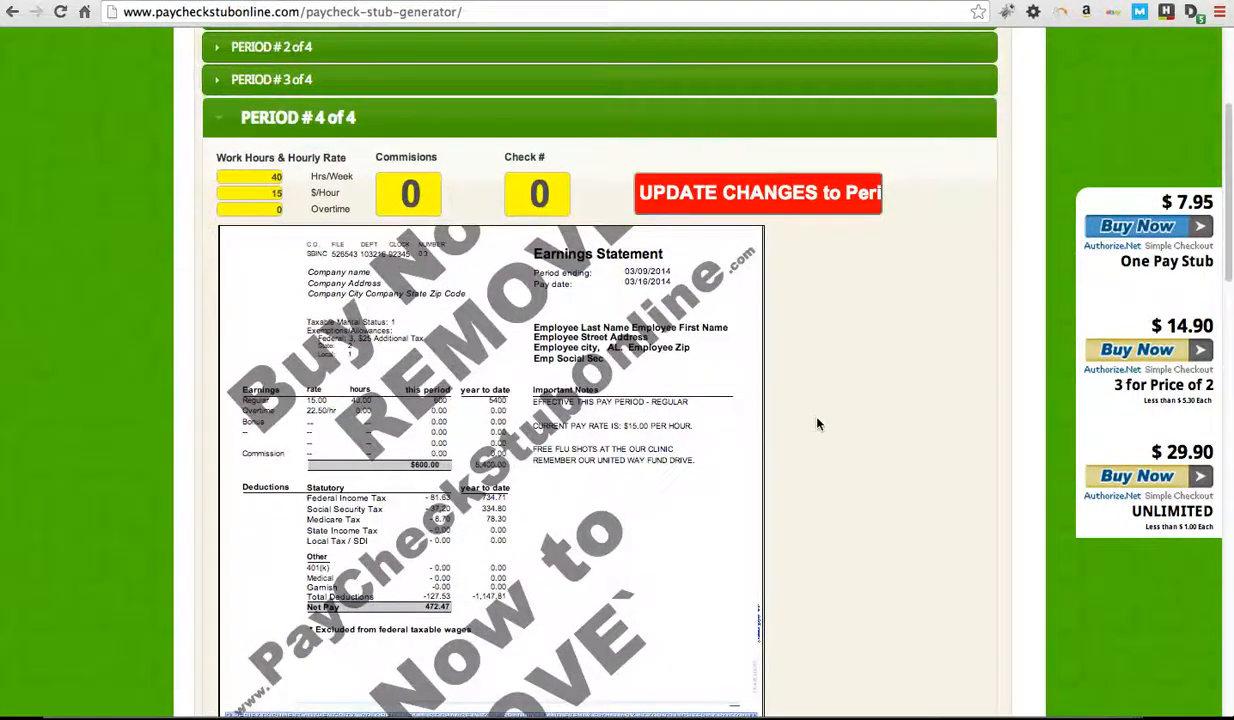
pyautogui.moveTo(1070, 715)
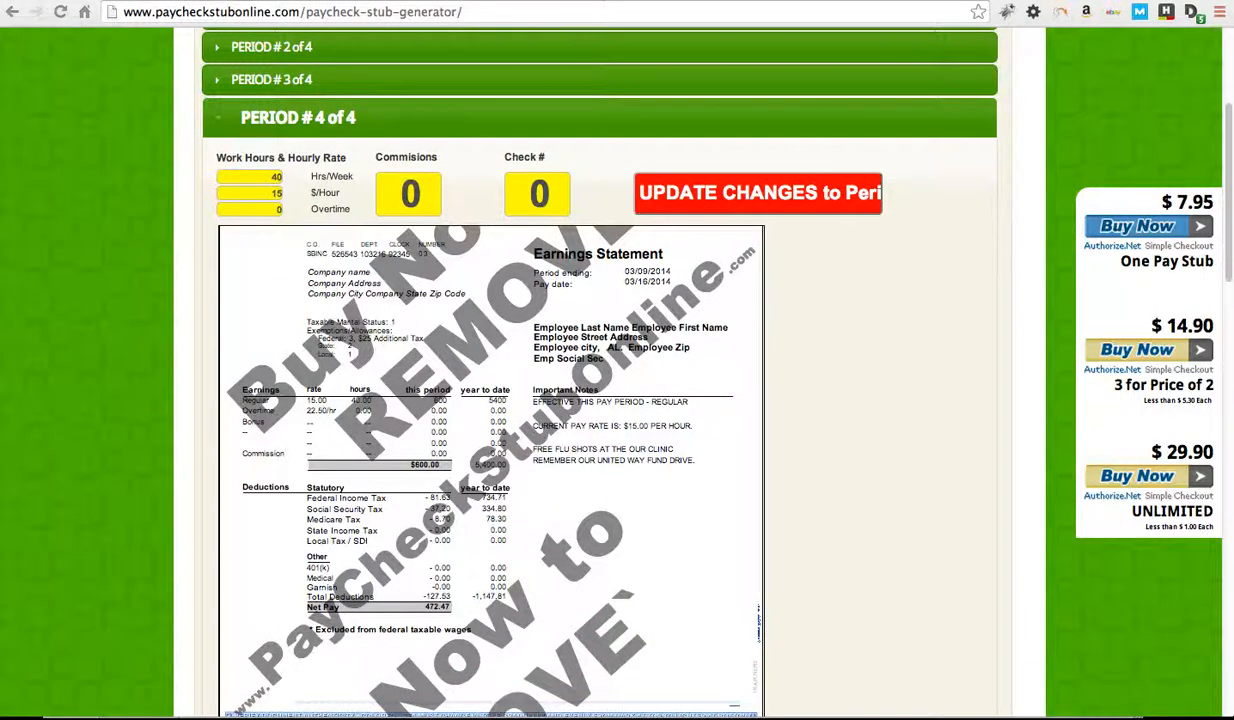
pyautogui.click(580, 1)
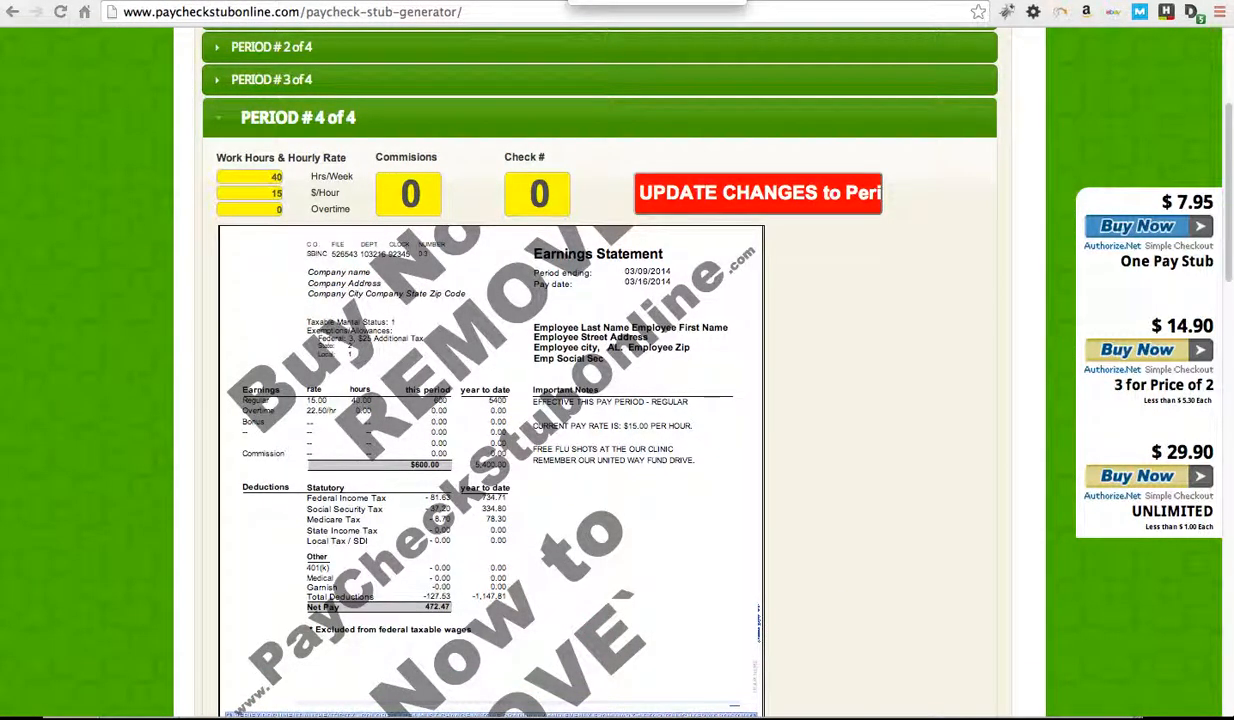